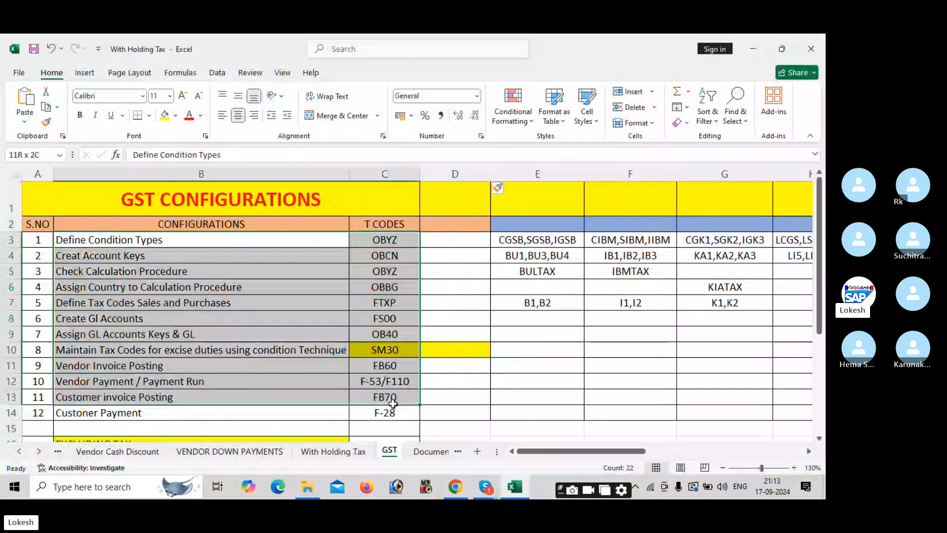
- Review the GST configurations list and its T codes in the workbook, down to the tax calculation examples
left_click(366, 397)
key("Down")
key("Down")
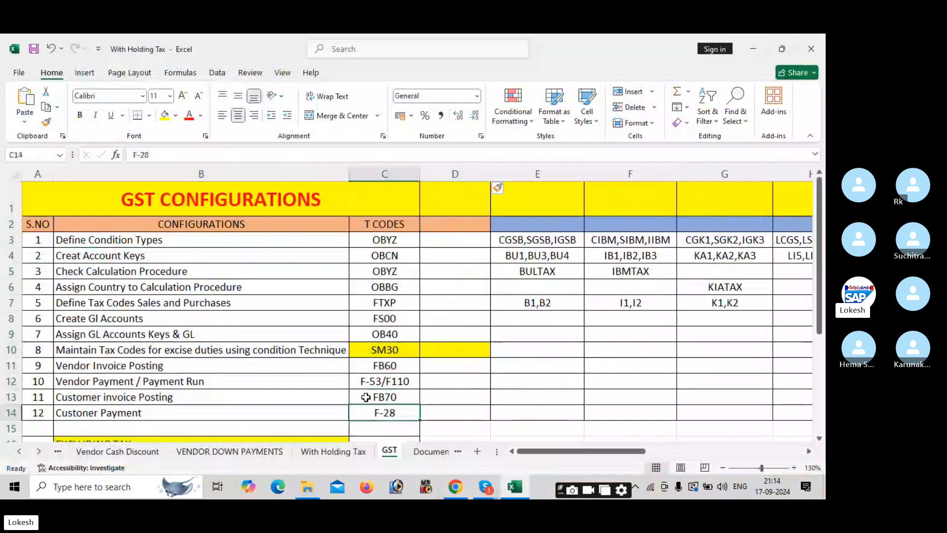
scroll(365, 397, "down", 2)
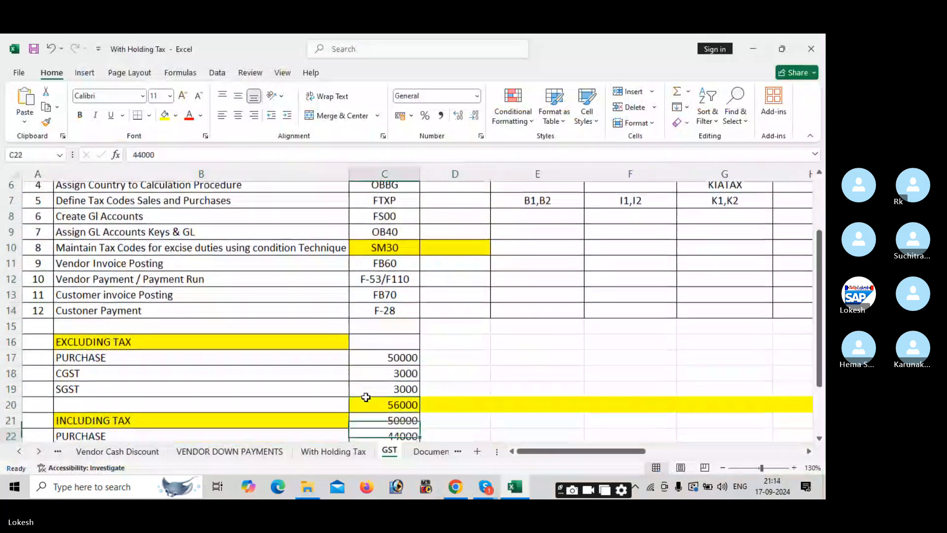
scroll(366, 397, "up", 2)
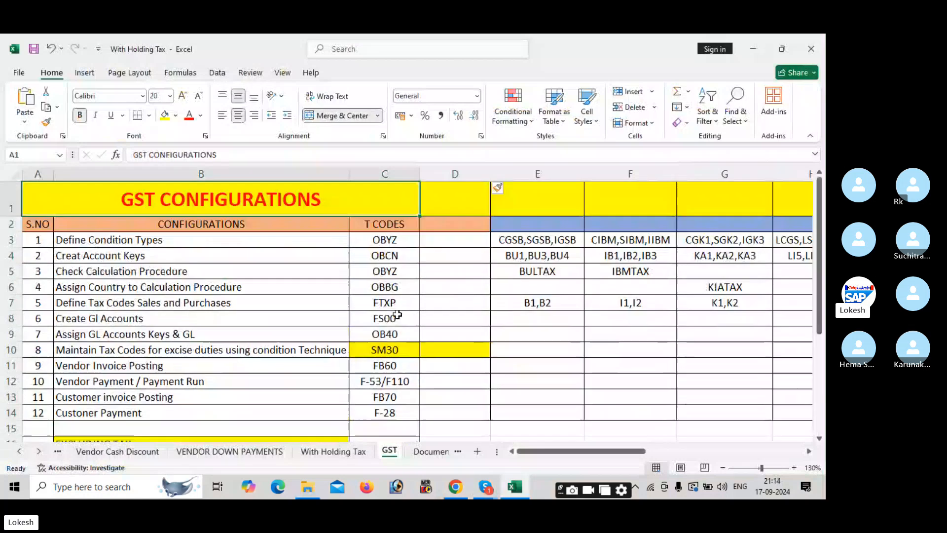
left_click(369, 245)
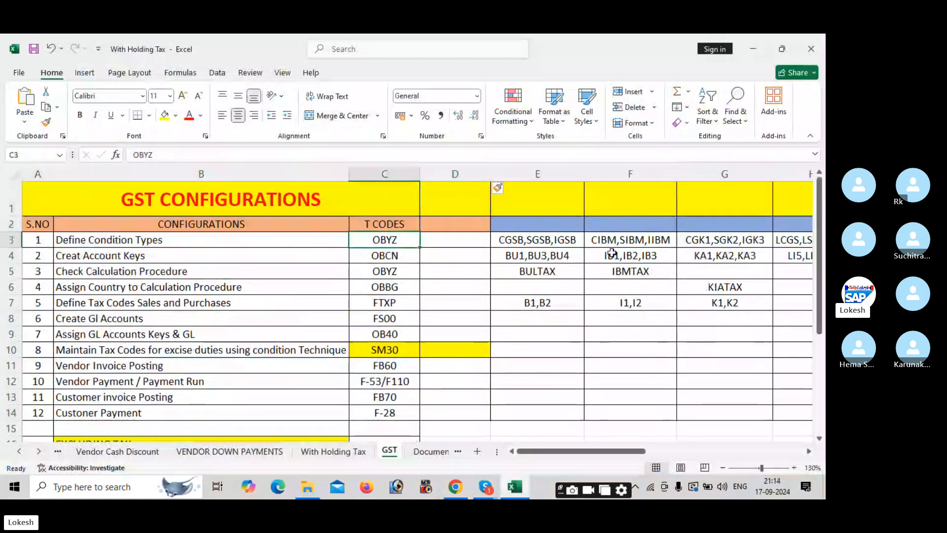
- Switch from the Excel workbook to SAP Logon and open the FICO connection
left_click(754, 48)
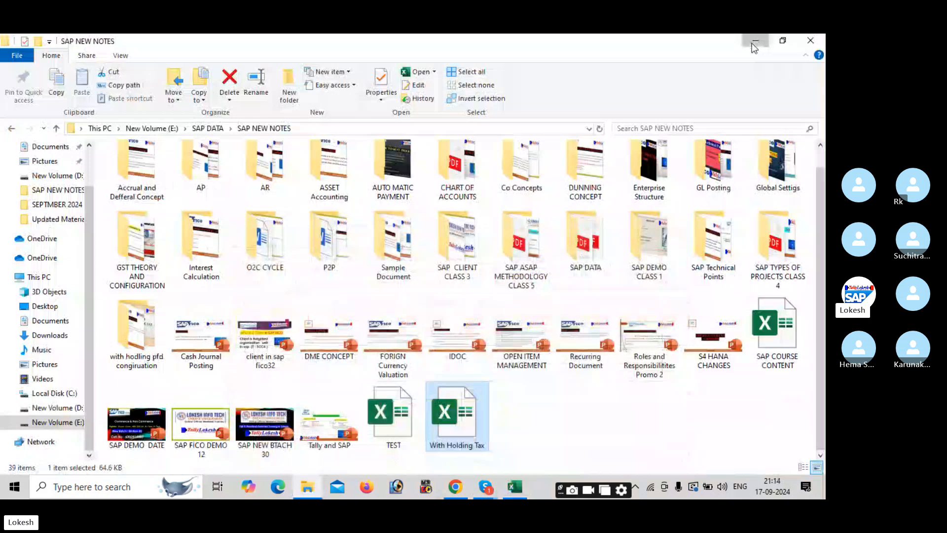
left_click(753, 46)
left_click(754, 42)
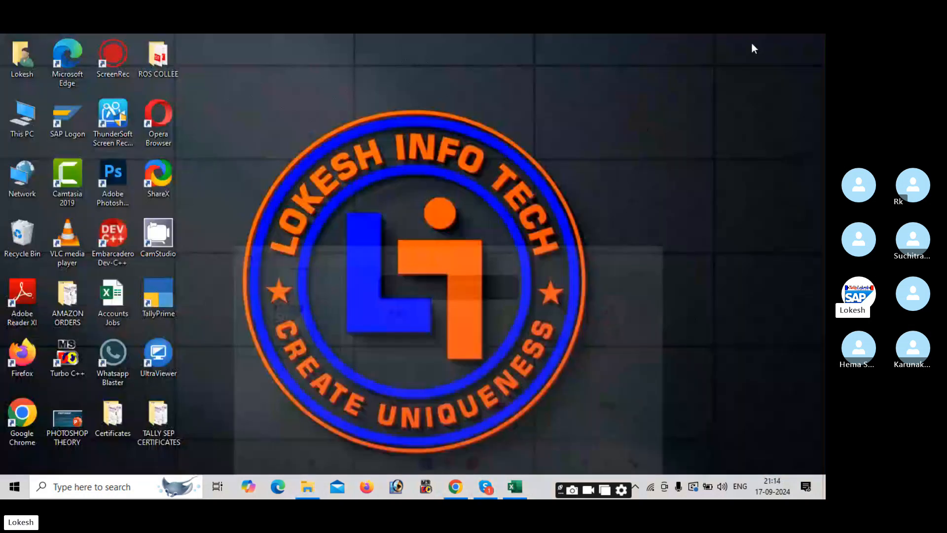
double_click(75, 120)
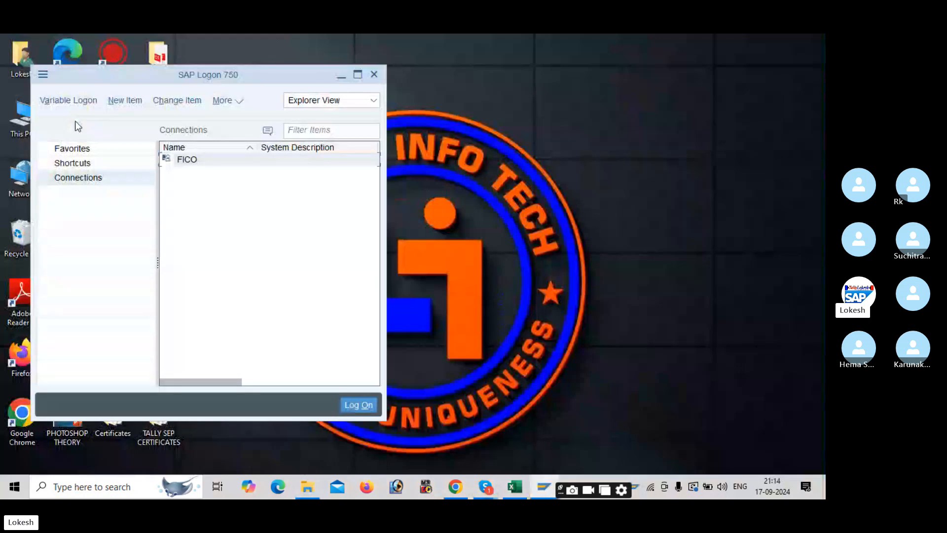
left_click(357, 74)
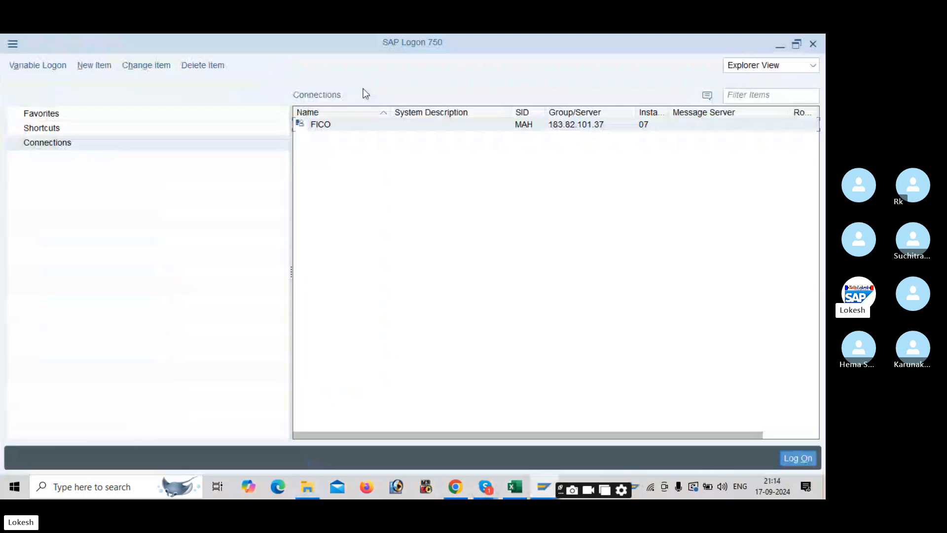
double_click(376, 126)
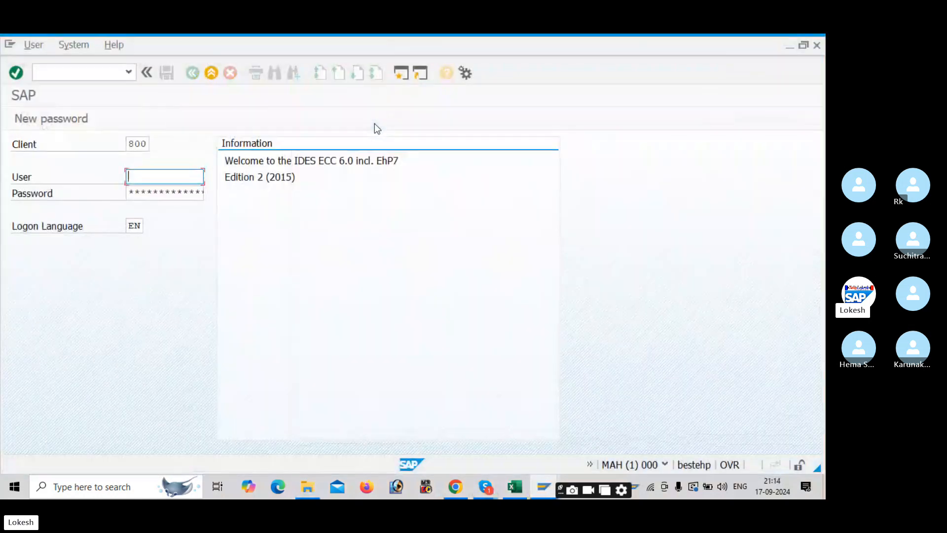
- Log on to SAP client 800 with the user ID and account password
type("FIUSER42")
key("Tab")
type("**")
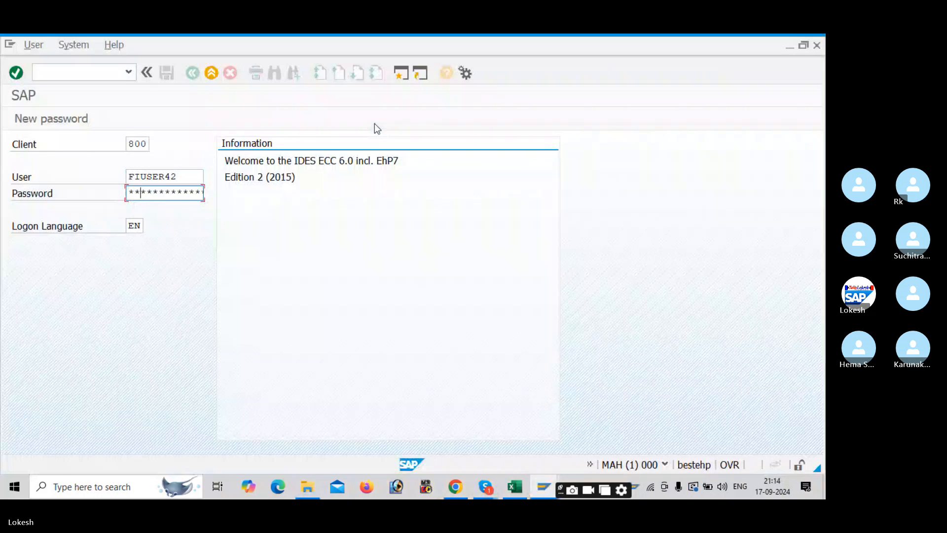
type("****")
key("Return")
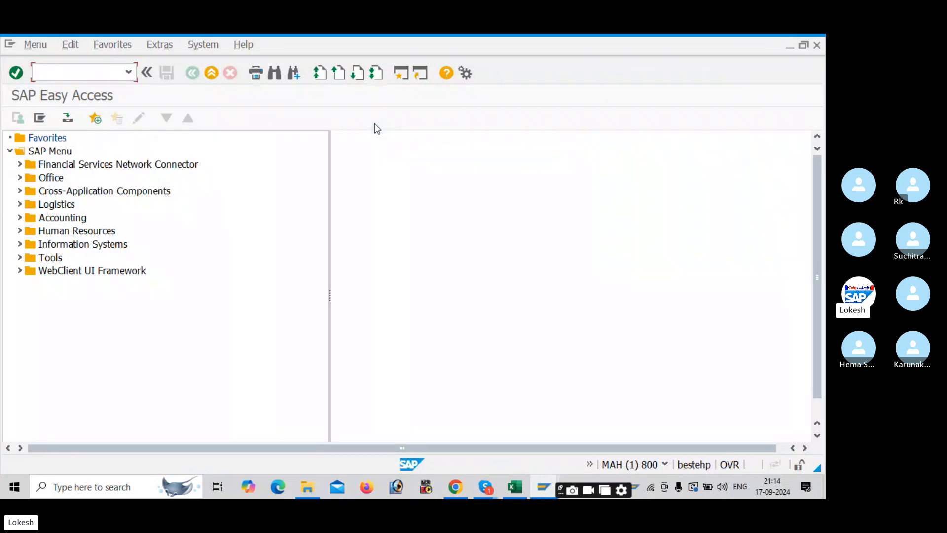
- Look up the T code for Define Condition Types in the Excel GST sheet, and open Condition Types through transaction OBYZ in SAP
key("alt+Tab")
key("alt+Tab")
key("alt+Tab")
key("alt+Tab")
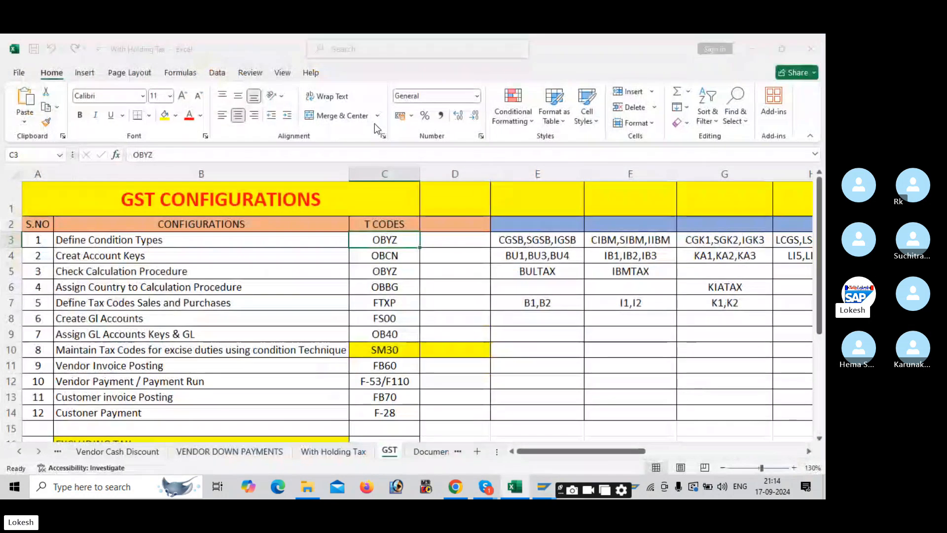
key("alt+Tab")
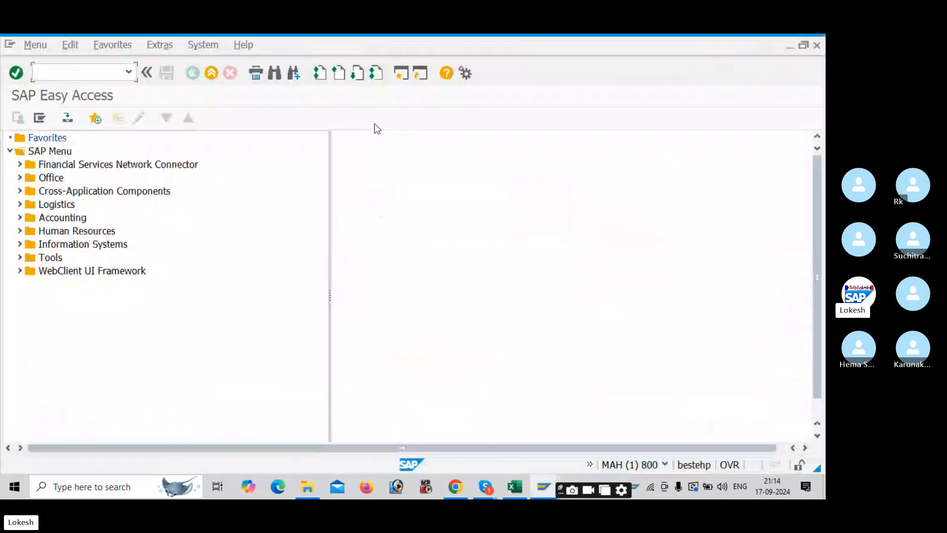
type("OBYZ")
key("Return")
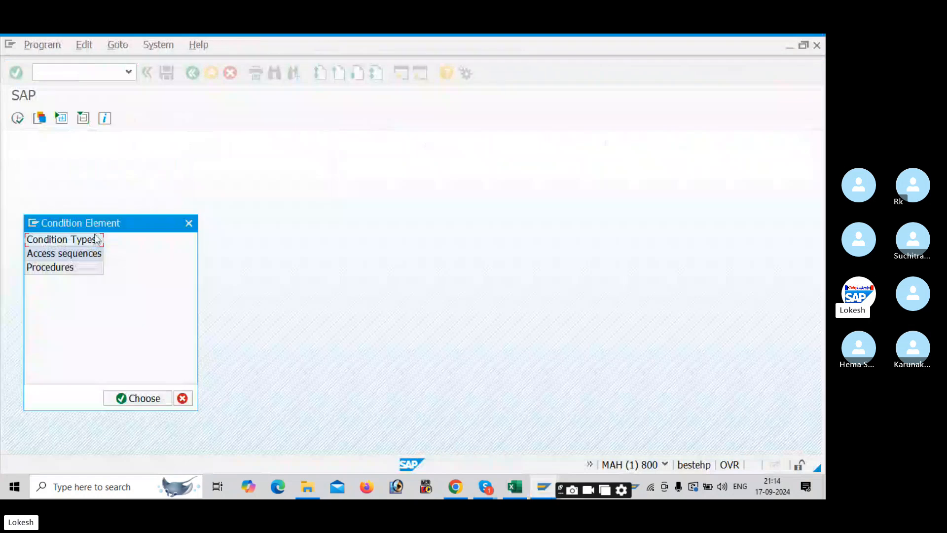
double_click(95, 238)
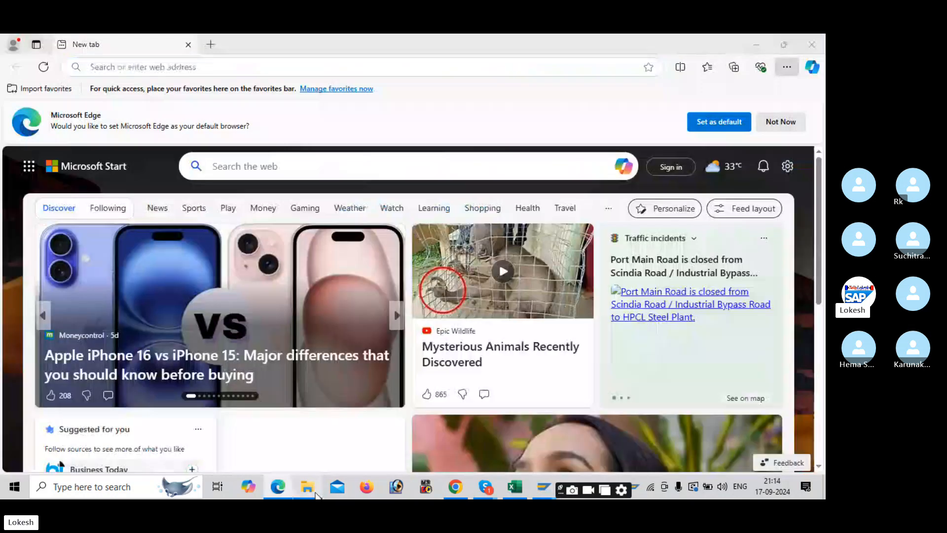
- Consult the input CGST condition type example on page 4 of the GST configuration PDF in Edge and return to SAP
left_click(310, 489)
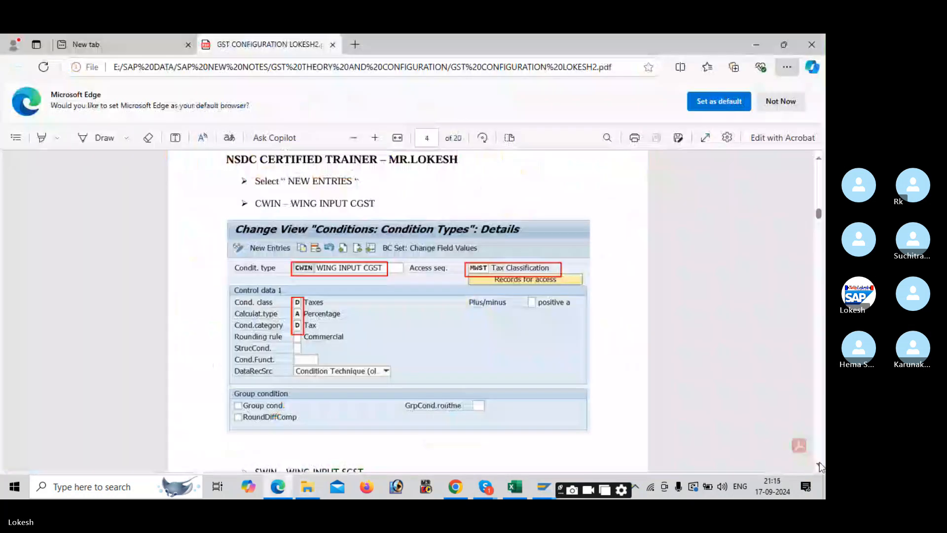
key("alt+Tab")
key("alt+Tab")
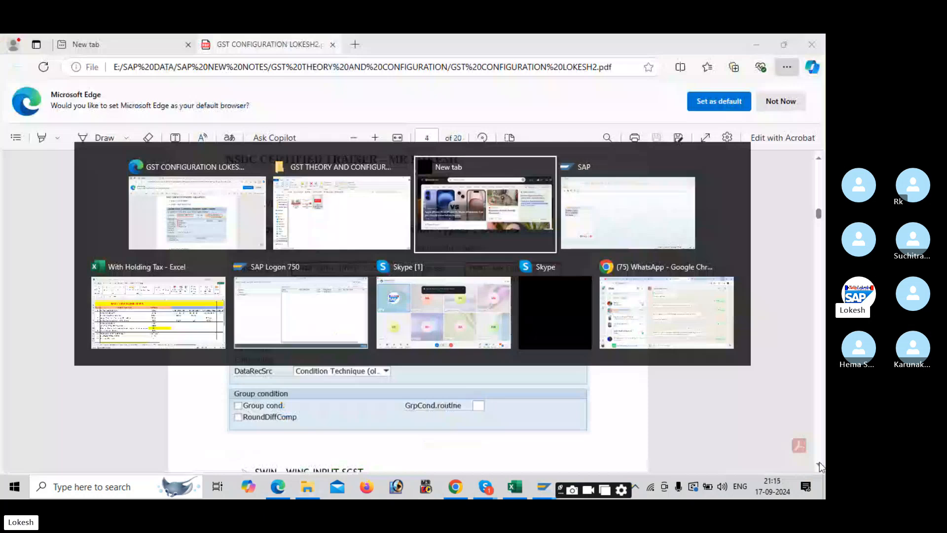
key("Tab")
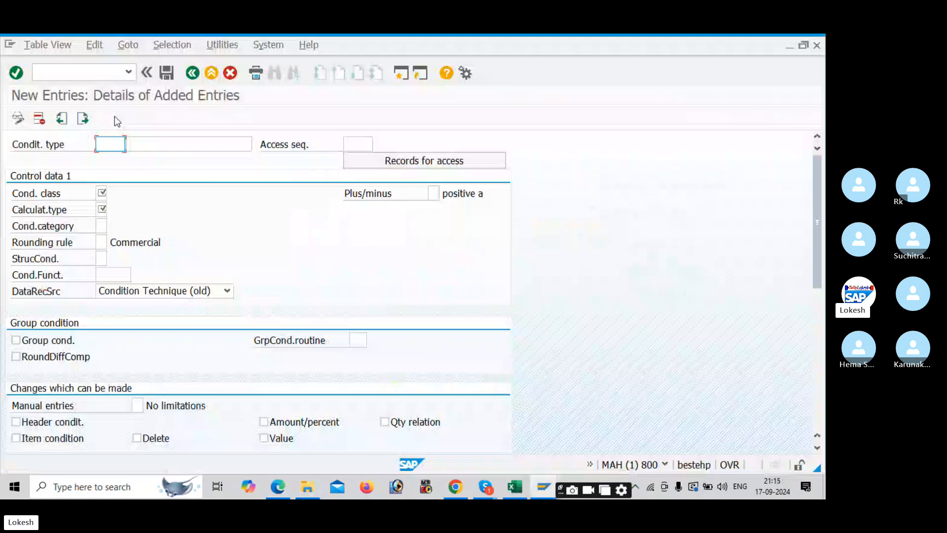
- Enter CGSA as the new condition type with the description AUDI INPUT CGST
type("CGS")
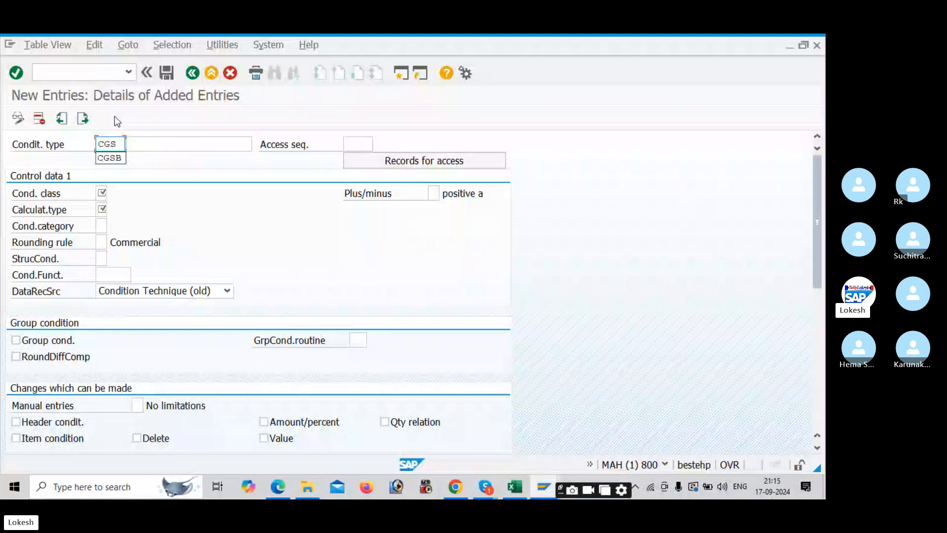
type("A")
key("Tab")
type("AUDI IN")
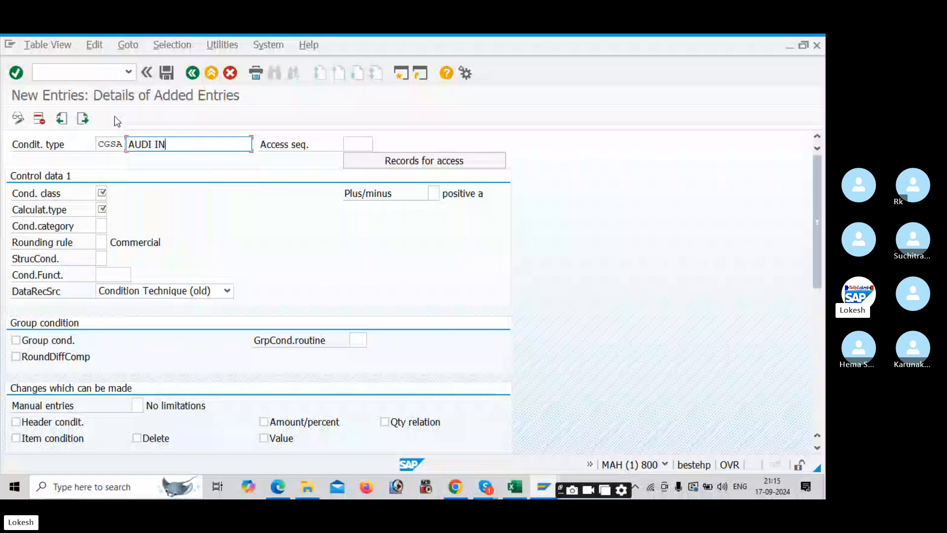
type("PUT CGST")
key("Tab")
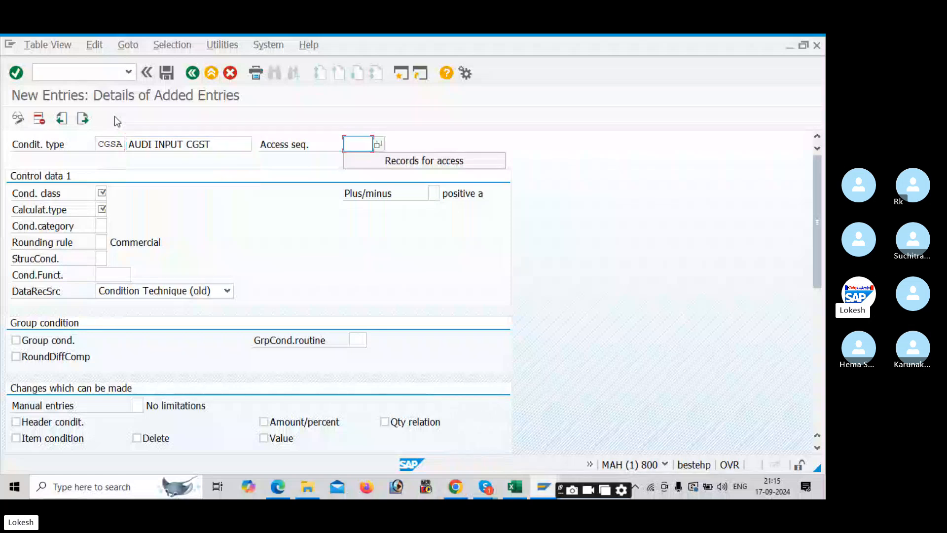
- Assign access sequence MWST (Tax Classification) to condition type CGSA
left_click(378, 144)
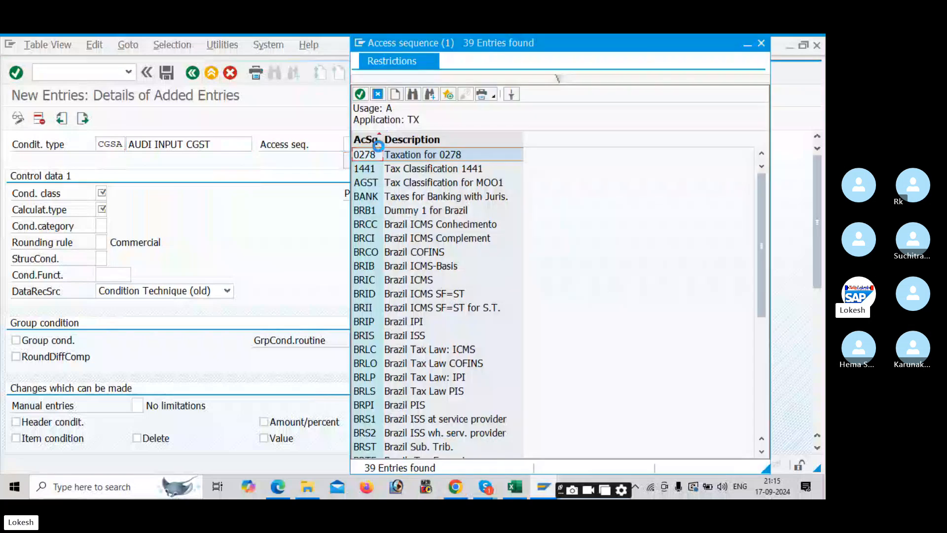
left_click_drag(761, 291, 765, 409)
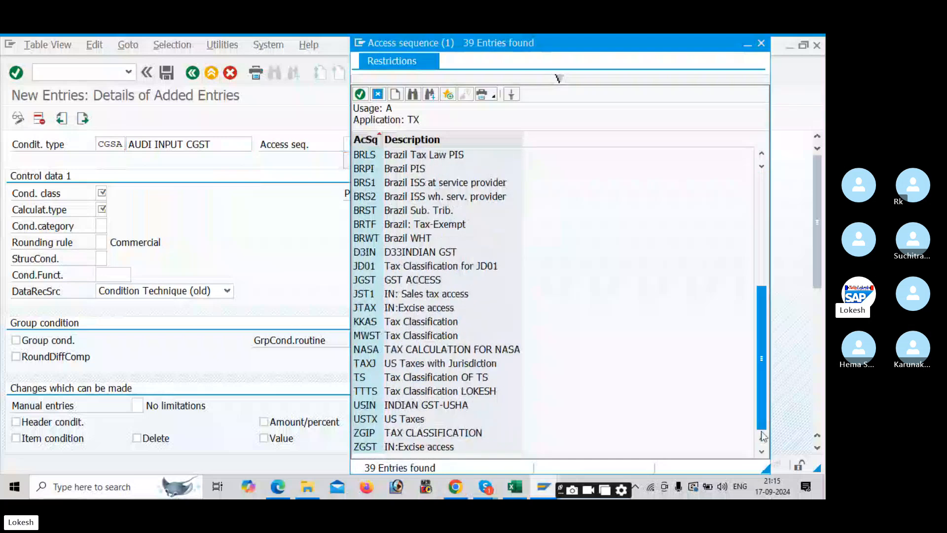
left_click(408, 339)
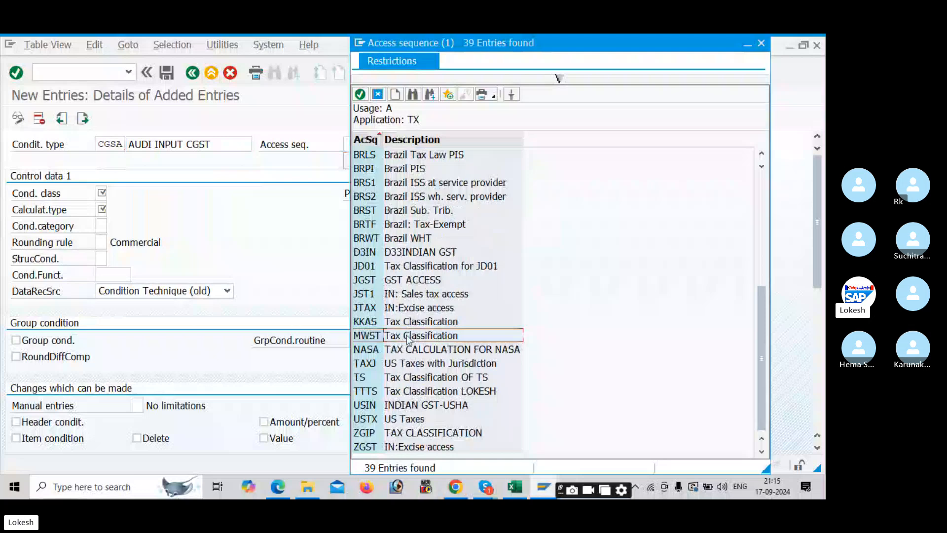
double_click(407, 338)
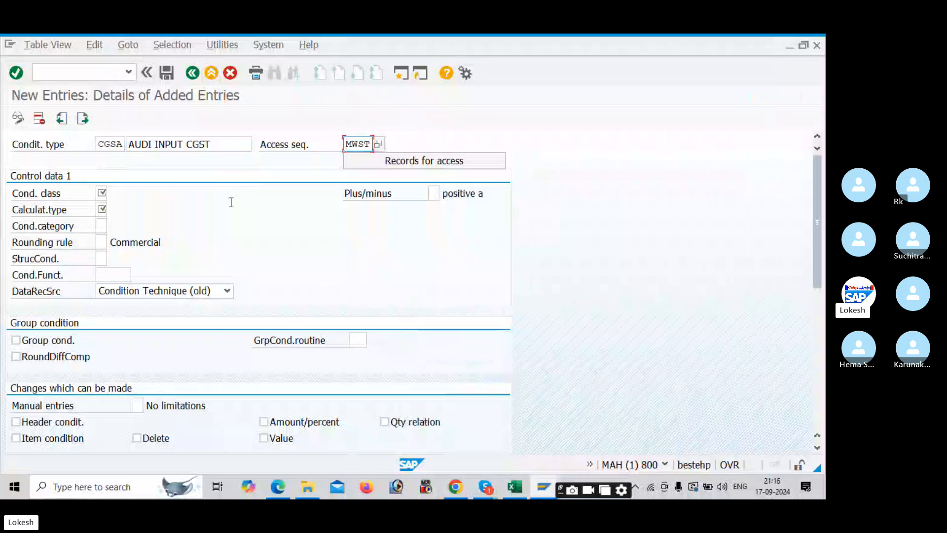
- Set the condition class of CGSA to D (Taxes)
left_click(105, 192)
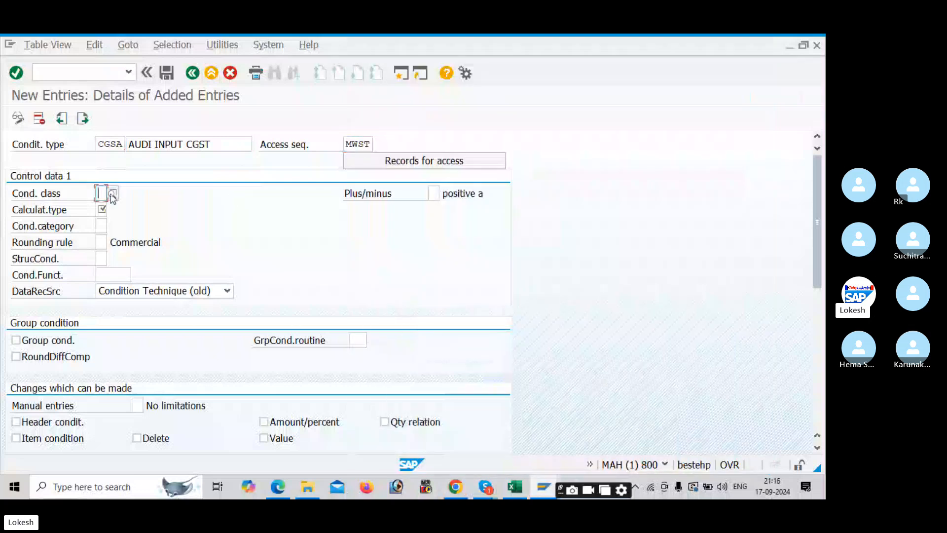
left_click(111, 194)
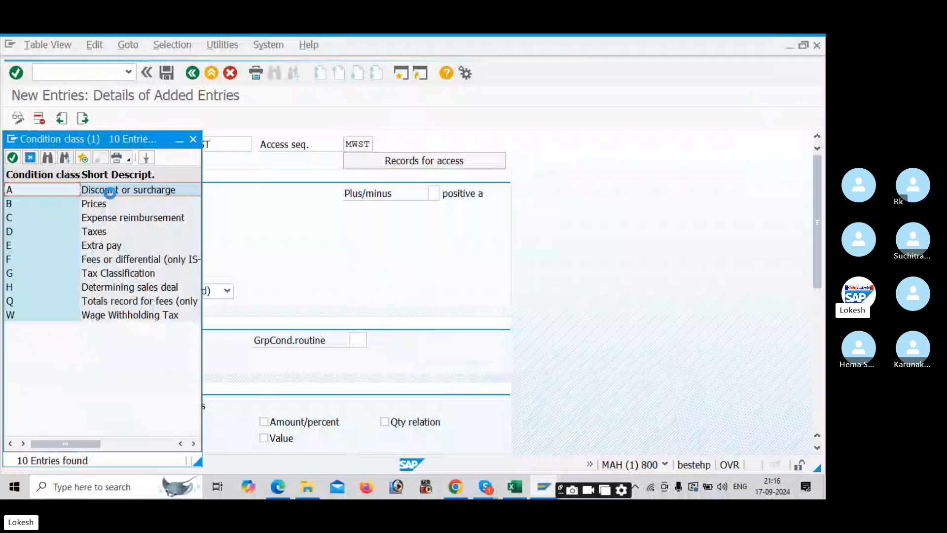
left_click(102, 231)
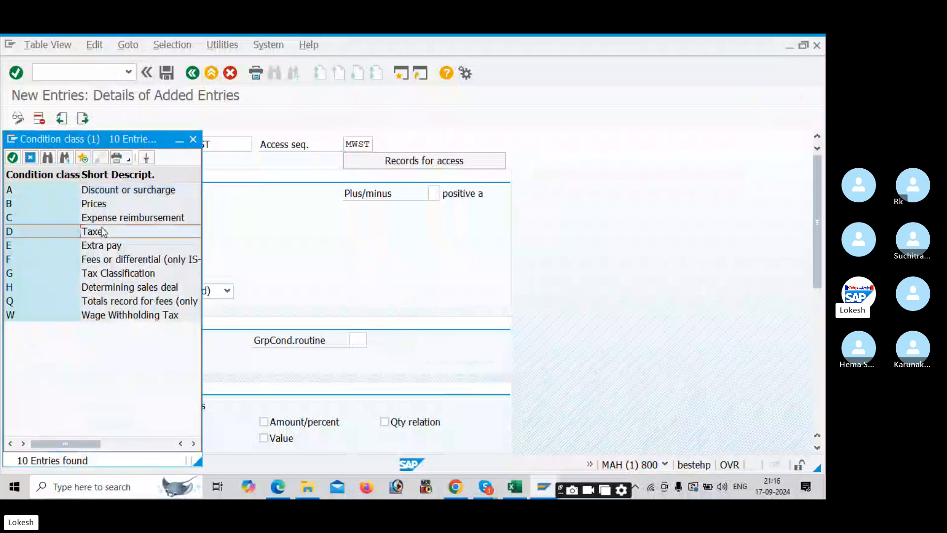
double_click(103, 231)
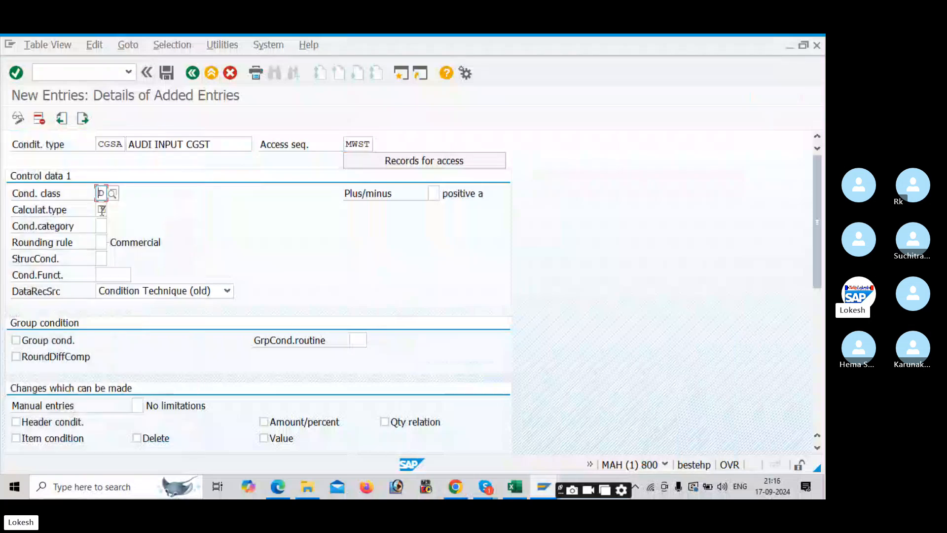
- Set the calculation type of CGSA to A (Percentage), checking the choice against the example in the GST configuration PDF
left_click(101, 211)
left_click(112, 210)
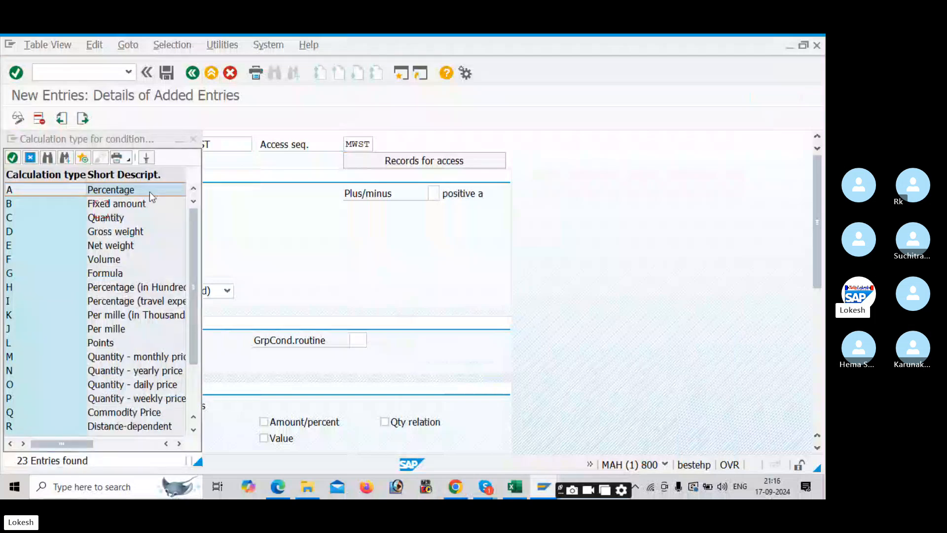
key("alt+Tab")
key("alt+Tab")
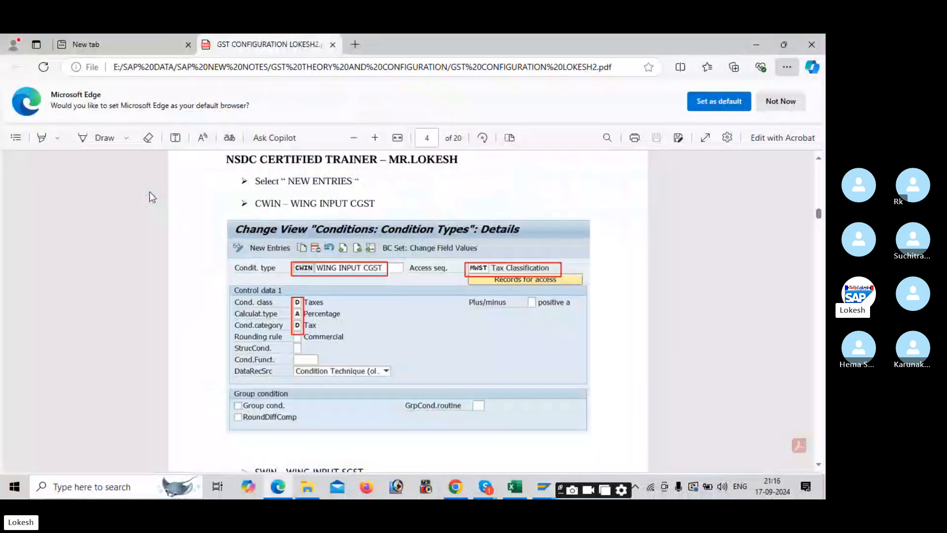
key("alt+Tab")
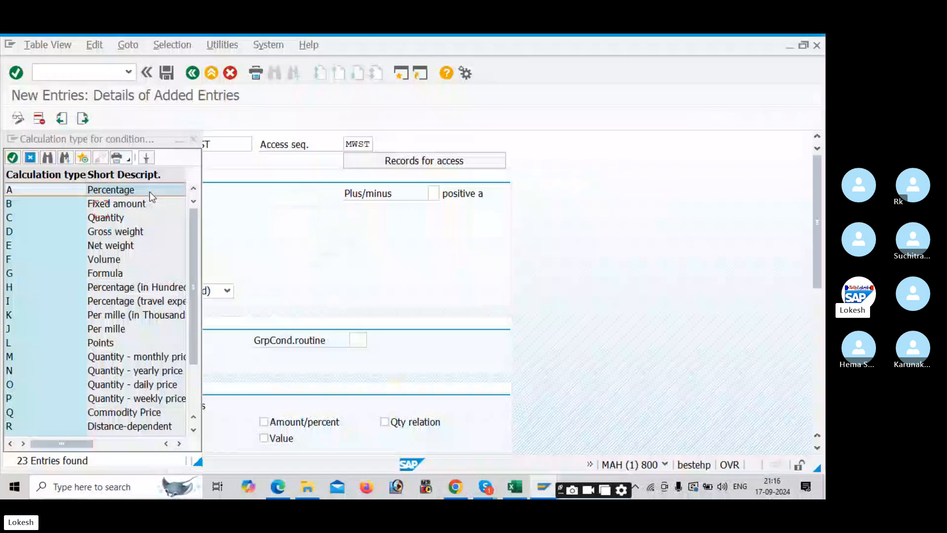
double_click(149, 191)
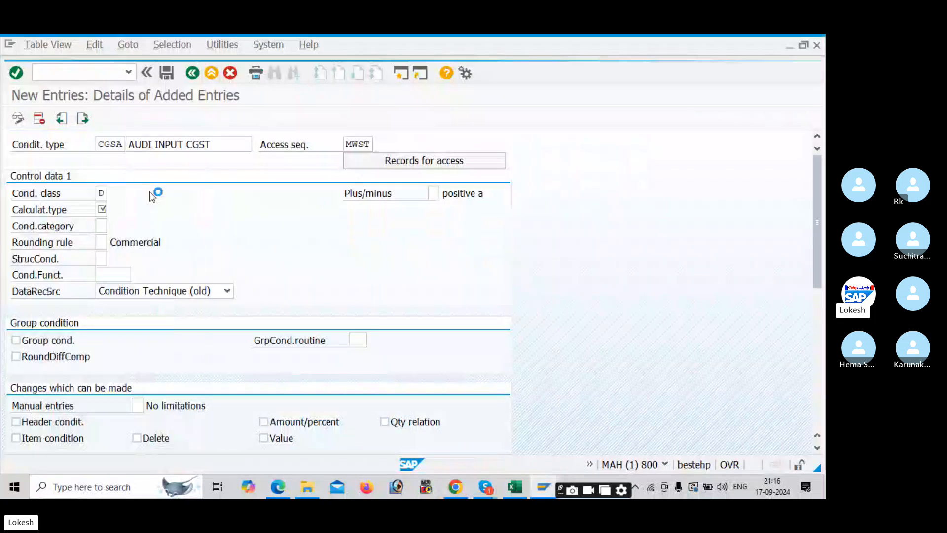
- Set the condition category of CGSA to D (Tax)
left_click(101, 225)
key("F4")
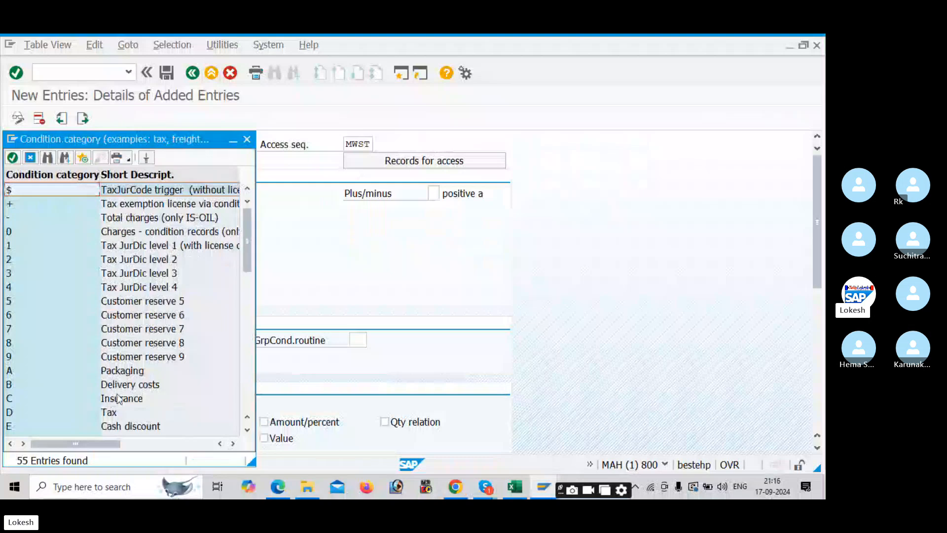
double_click(116, 416)
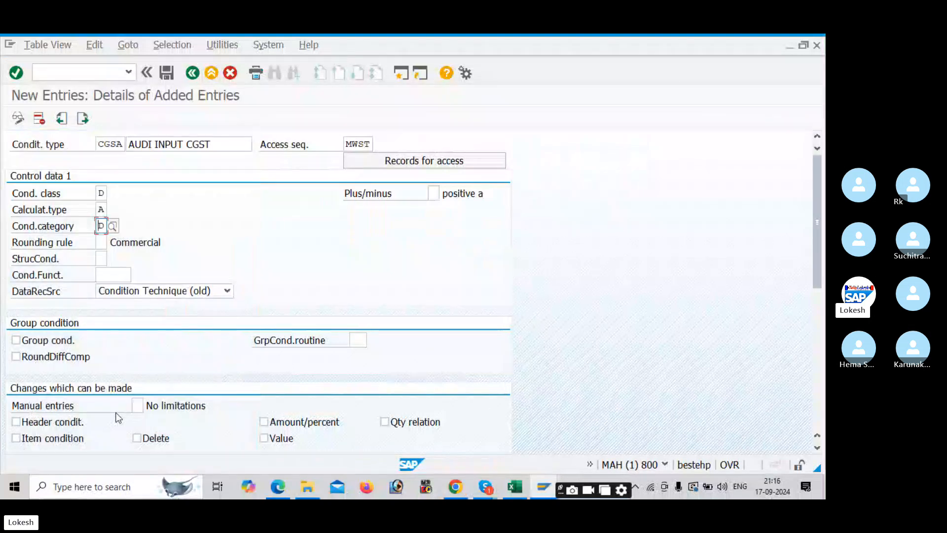
- Check the CGSA settings against the example in the GST configuration PDF, and validate the entry in SAP
key("alt+Tab")
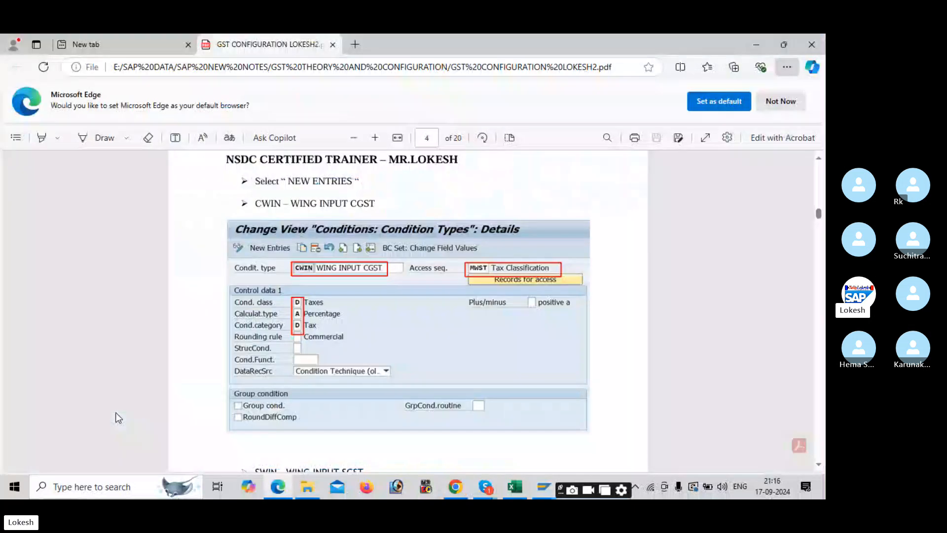
key("alt+Tab")
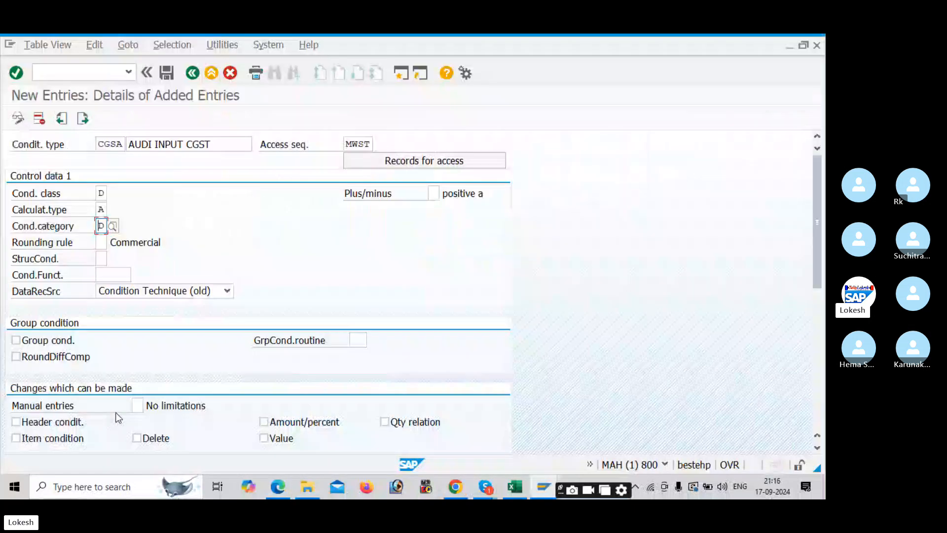
left_click(114, 146)
key("Return")
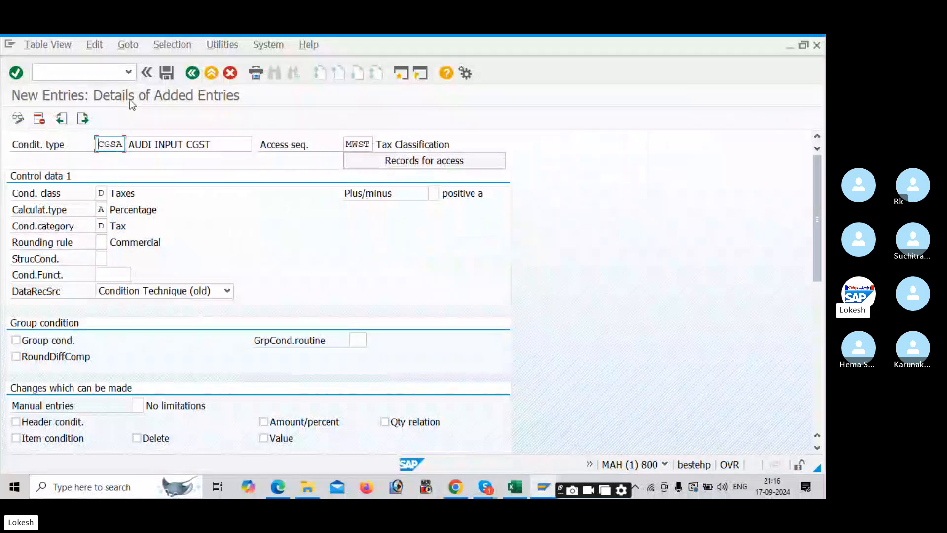
- Save condition type CGSA under a new customizing request described as GST CONFIGURATION FOR AAUDI
left_click(166, 74)
left_click(321, 279)
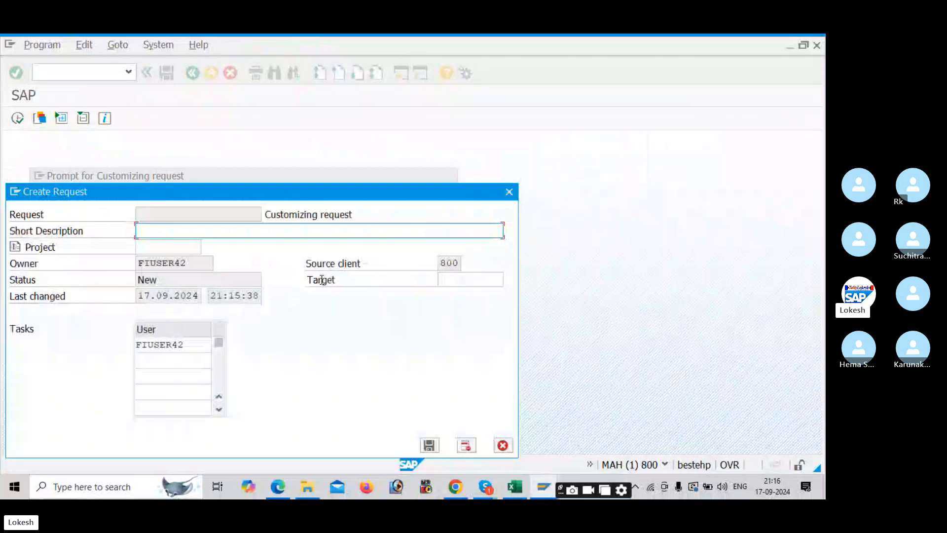
type("GST")
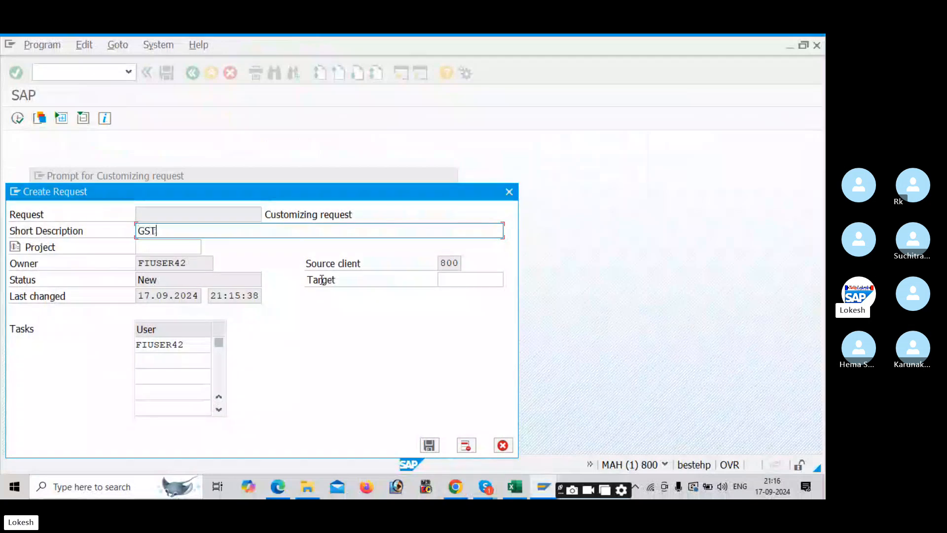
type(" CONFIGUR")
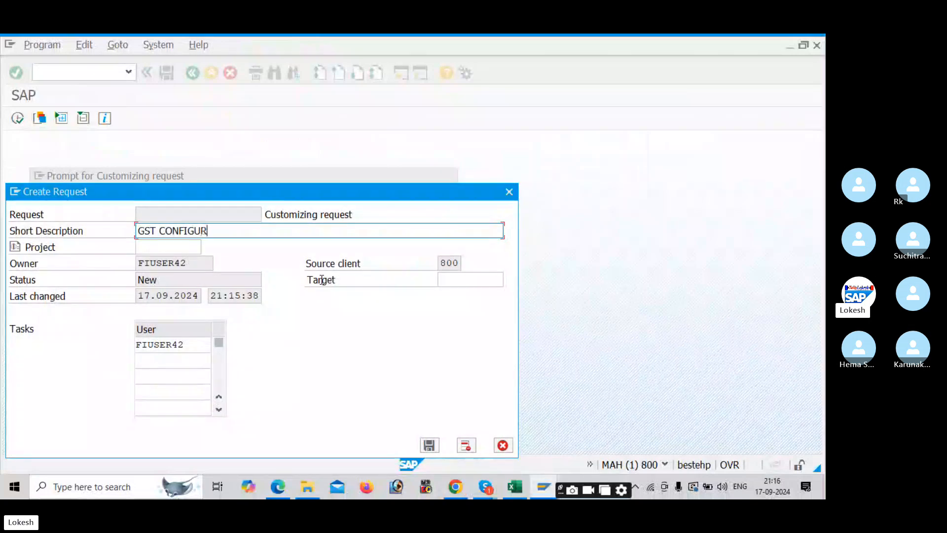
type("ATION FOR AAUDI")
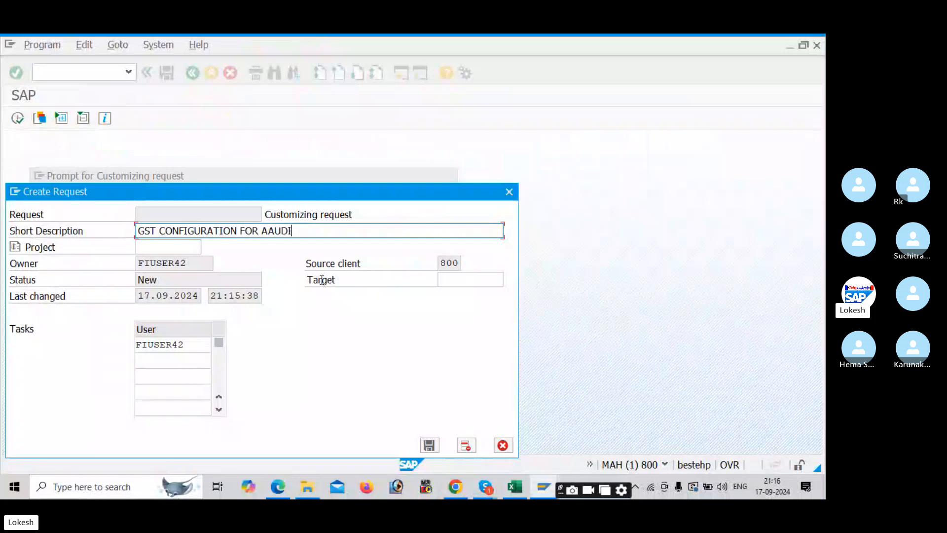
left_click(429, 445)
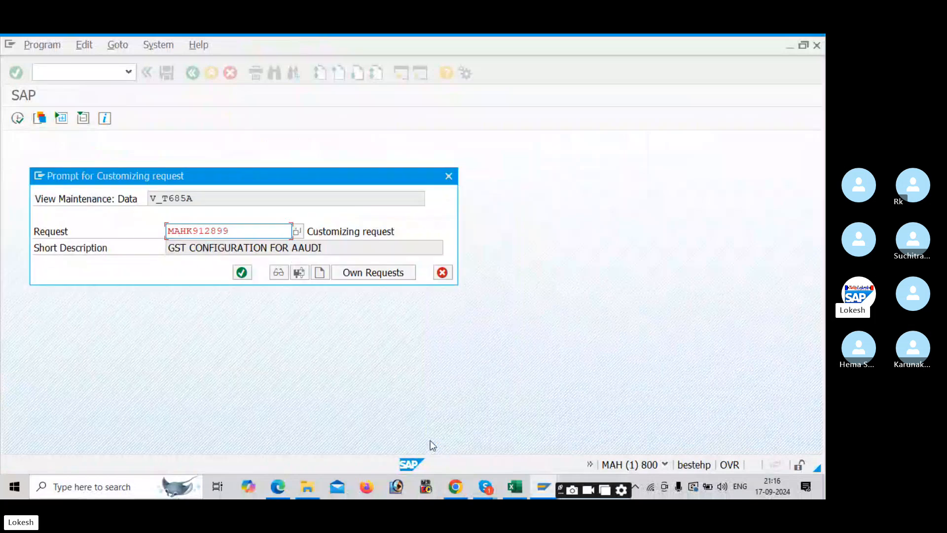
left_click(241, 272)
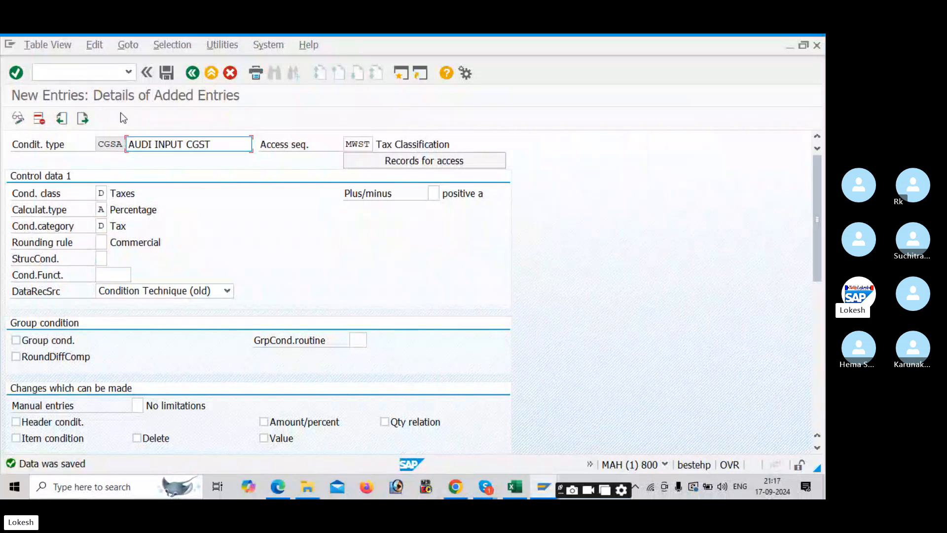
- Start a new condition type SGSA with the description AUDI INPUT SGST
left_click(84, 119)
type("SGSA")
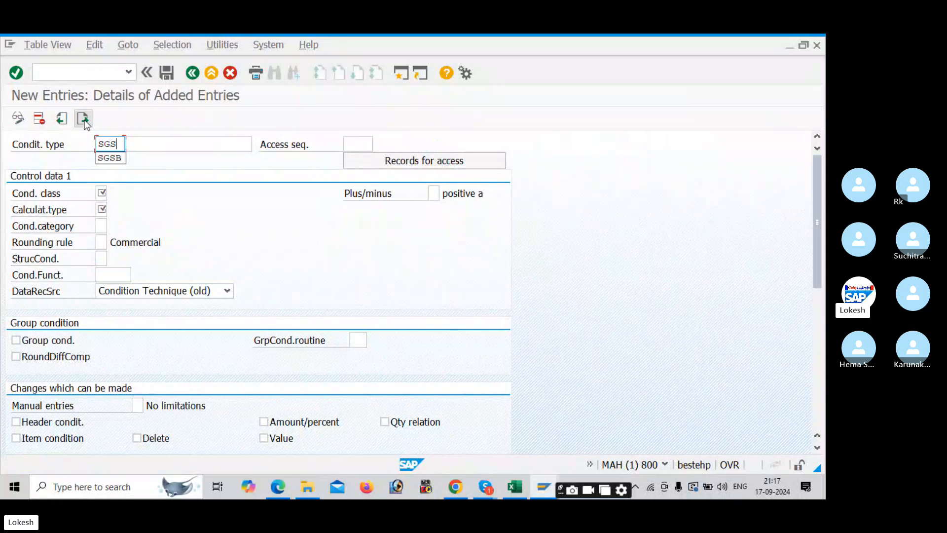
key("Tab")
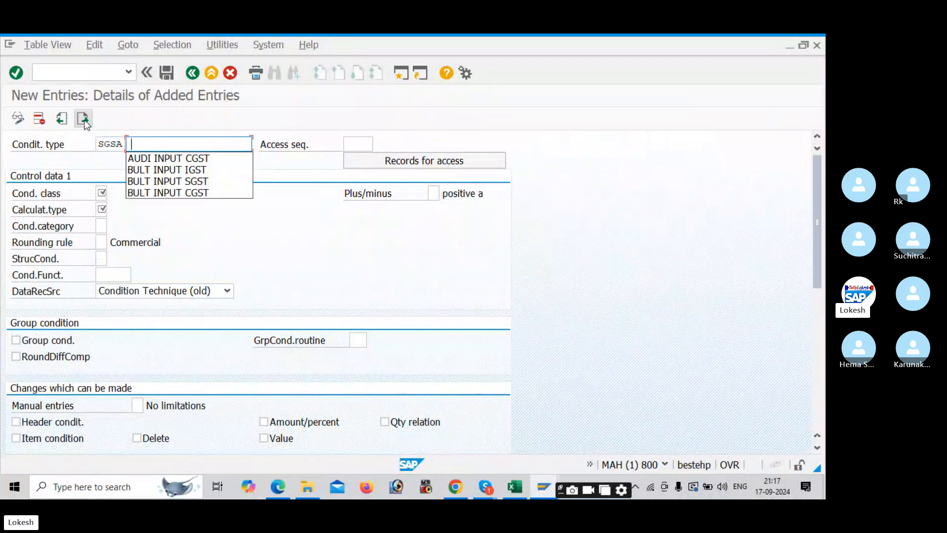
left_click(204, 158)
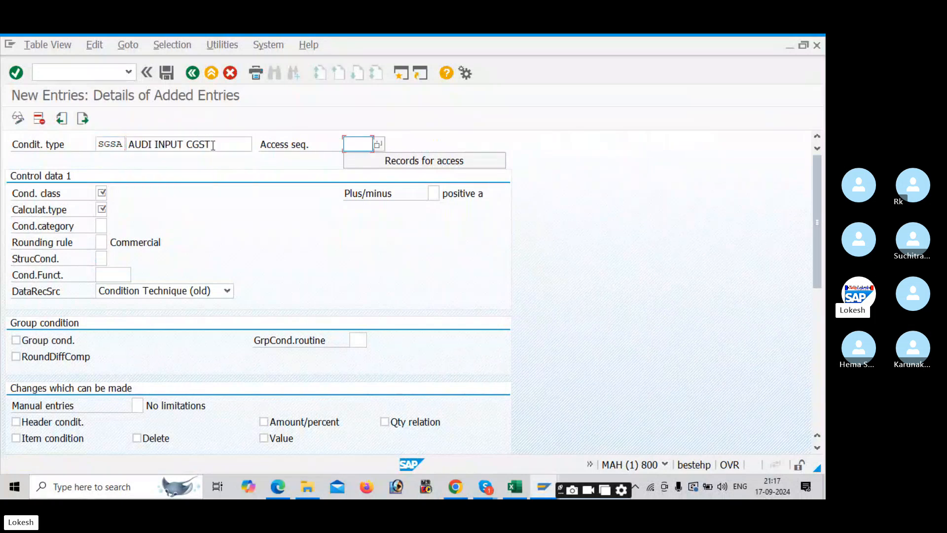
key("BackSpace")
key("BackSpace")
key("BackSpace")
key("BackSpace")
type("SGST")
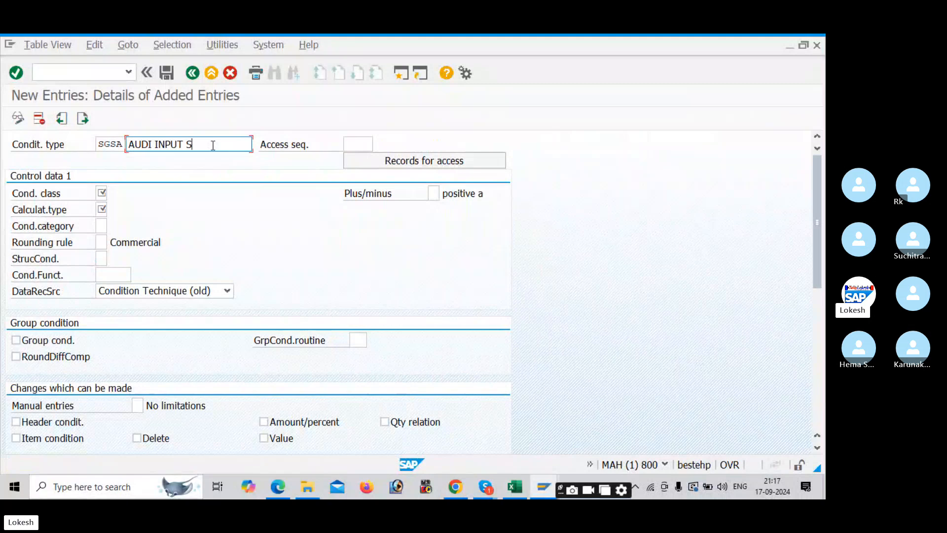
- Give SGSA access sequence MWST, condition class D, calculation type A and condition category D, and save it
key("Tab")
type("MWST")
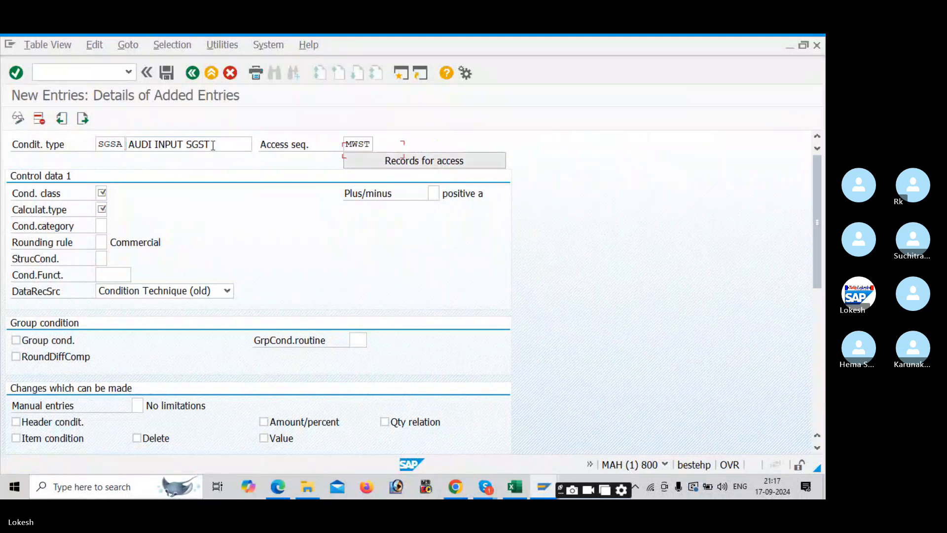
key("Tab")
type("D")
key("Tab")
key("Down")
key("Down")
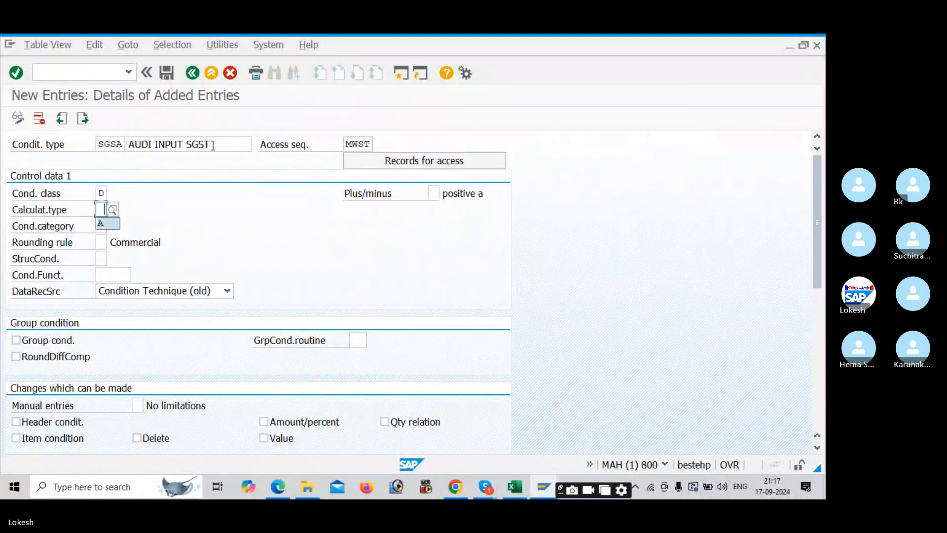
type("A")
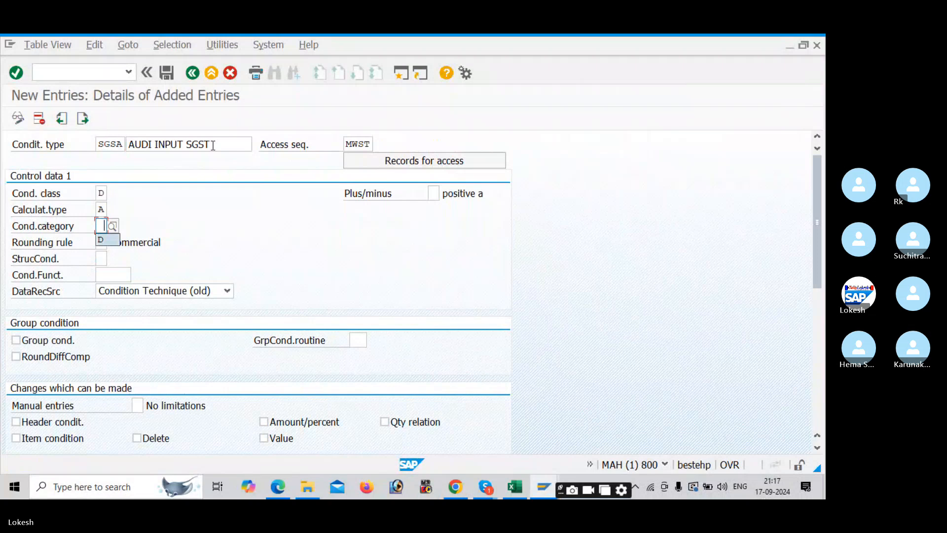
type("UD")
key("Return")
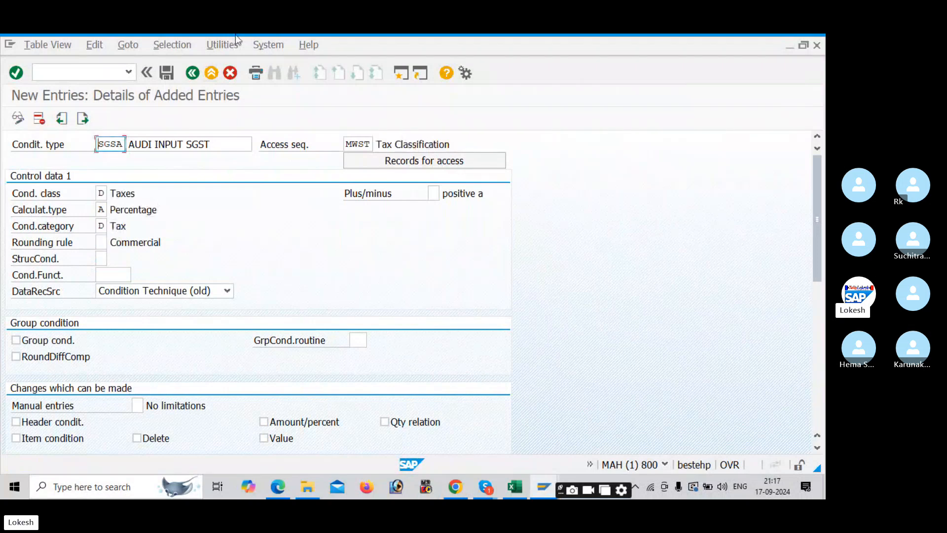
left_click(167, 73)
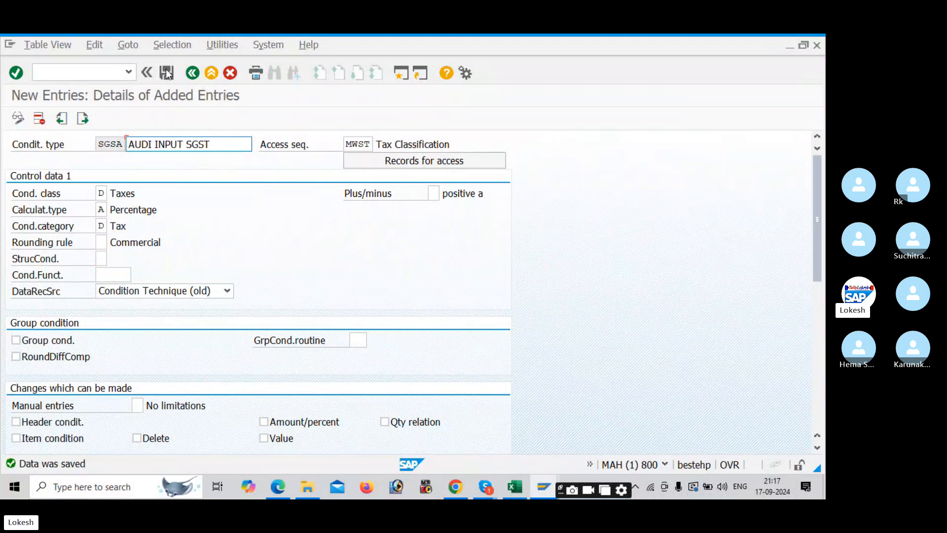
- Switch to the With Holding Tax workbook in Excel and record CGSA,SGSA in cell D3 of the GST sheet
key("alt+Tab")
key("alt+Tab")
key("alt+Tab")
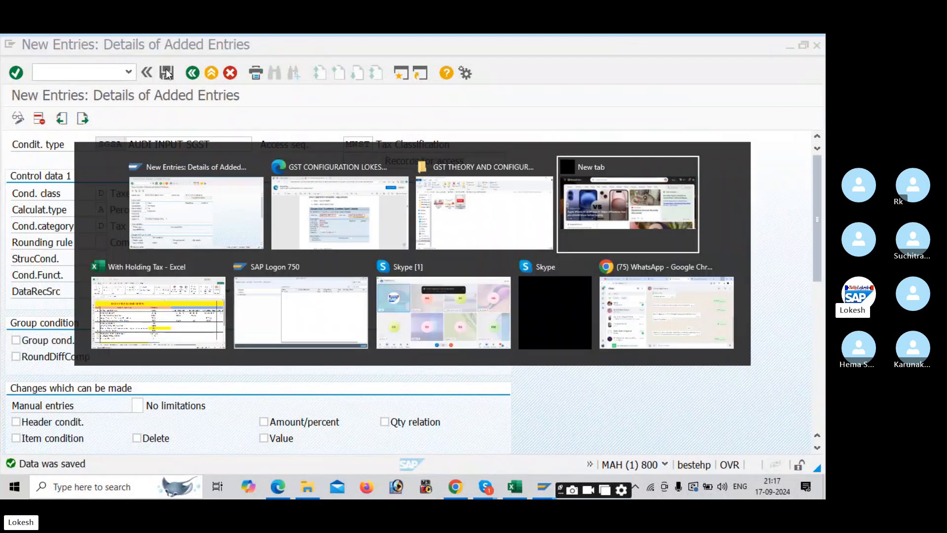
key("alt+Tab")
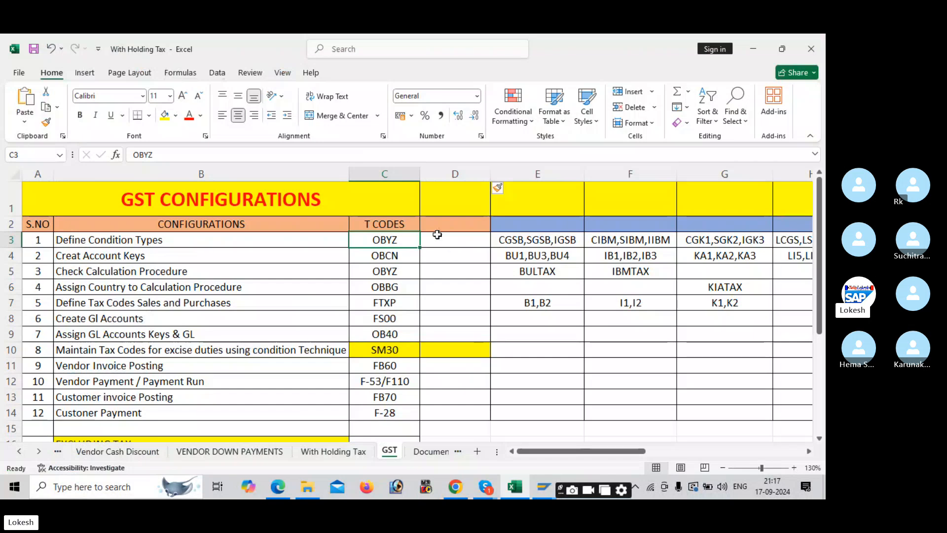
left_click(438, 234)
type("CGSA")
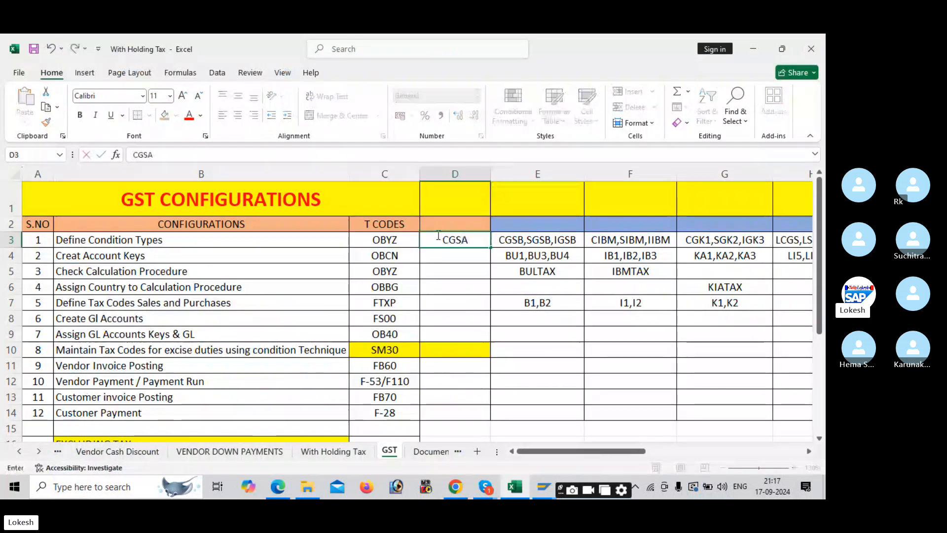
type(",SGS")
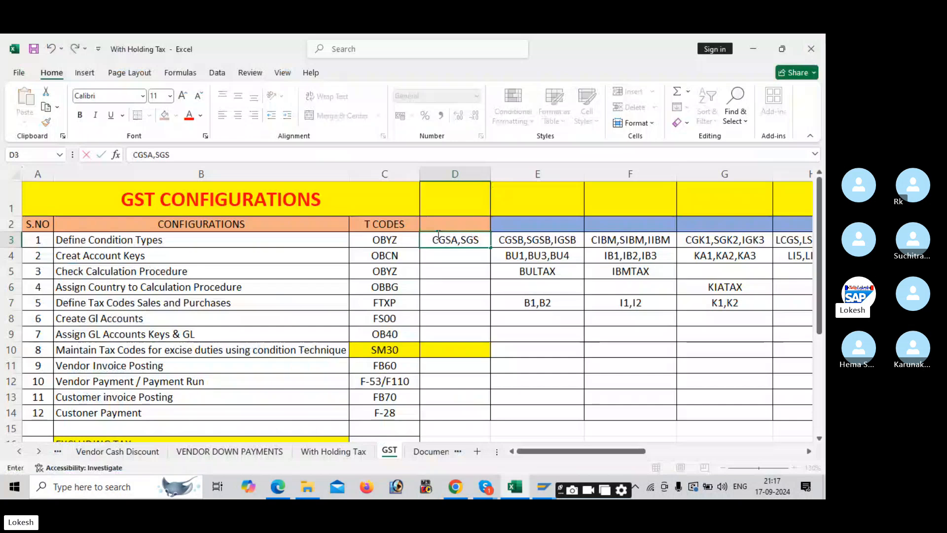
- Return to SAP and open a blank entry following condition type SGSA
key("alt+Tab")
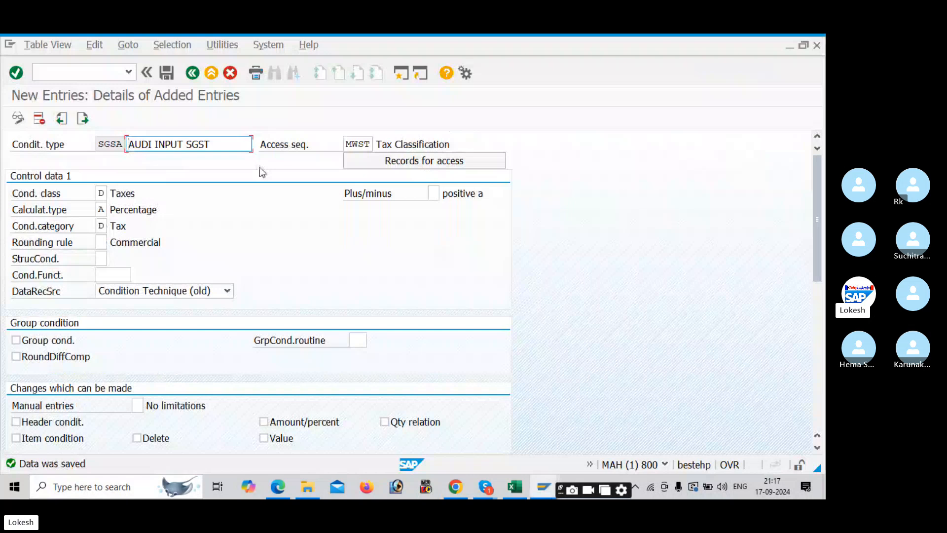
left_click(83, 119)
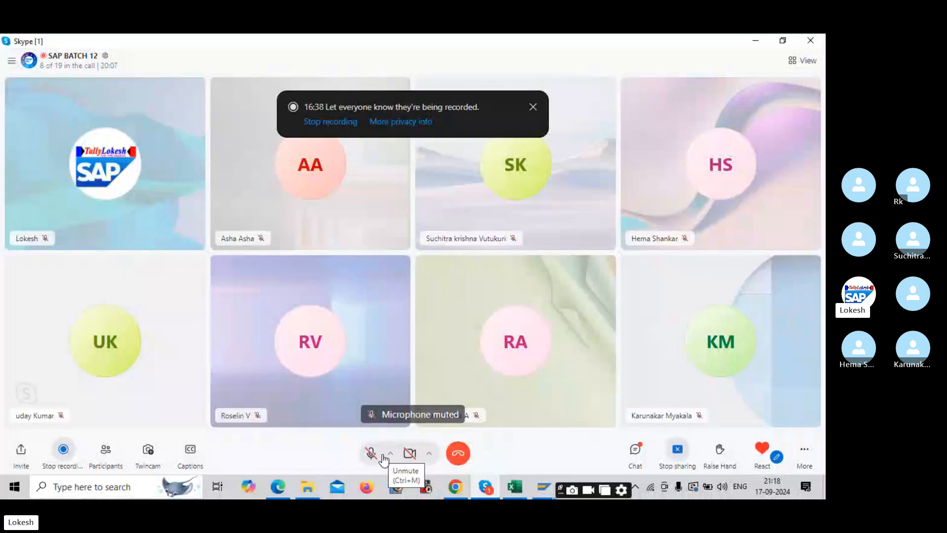
- Switch to the Excel workbook and widen column D of the GST sheet to fit CGSA,SGSA,IGSA
left_click(384, 458)
key("alt+Tab")
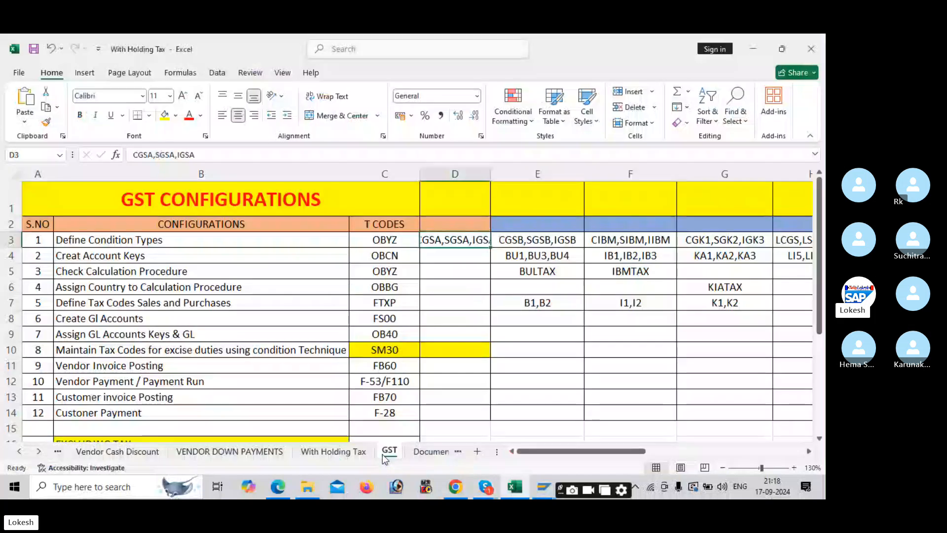
left_click_drag(493, 173, 512, 177)
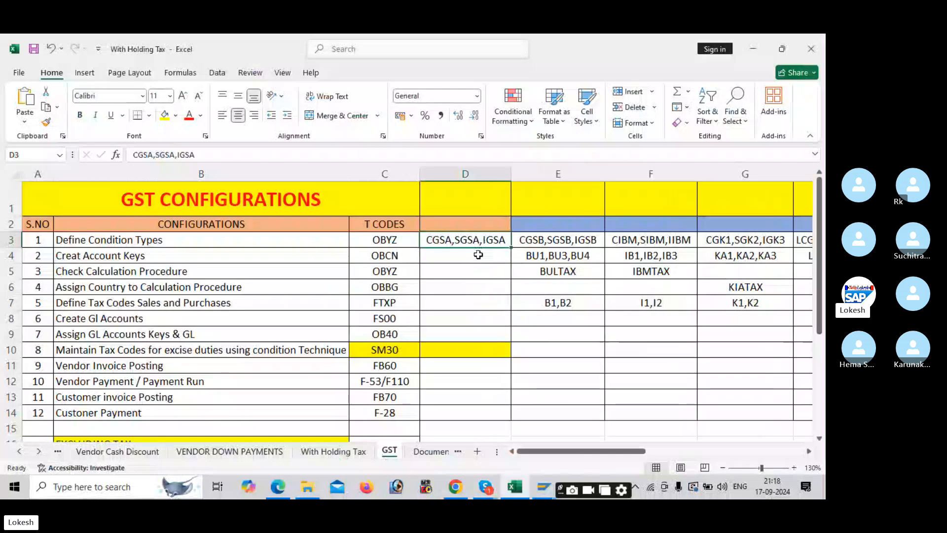
- Return to SAP and start a new condition type entry with the code CGSB
key("alt+Tab")
key("alt+Tab")
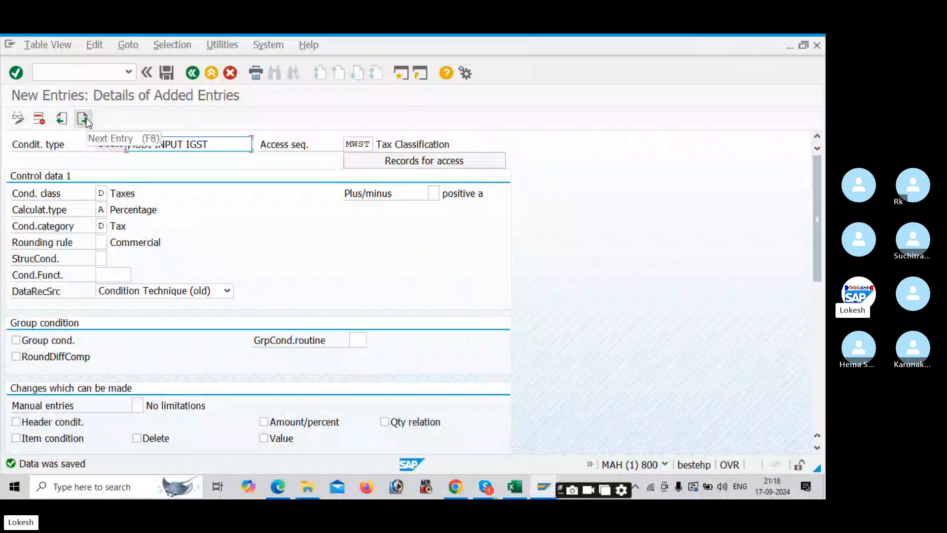
left_click(85, 118)
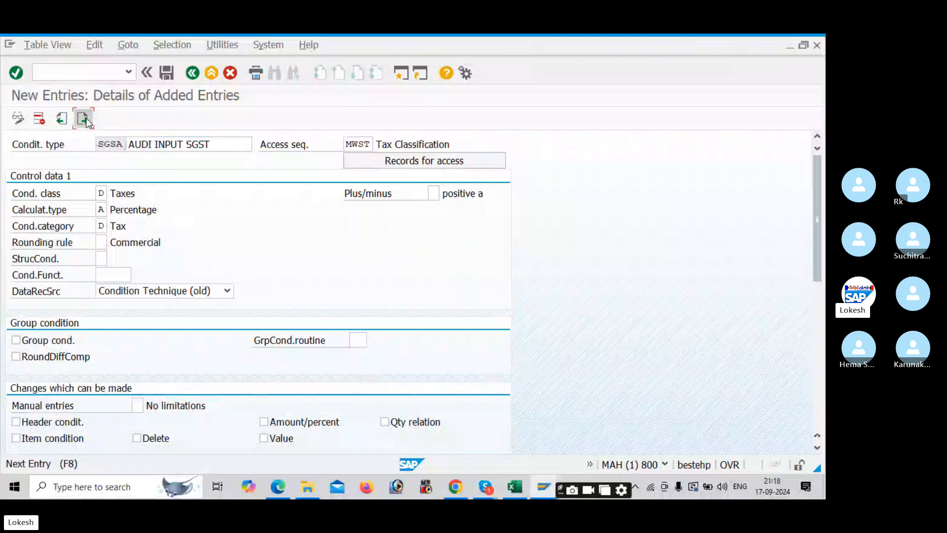
left_click(84, 118)
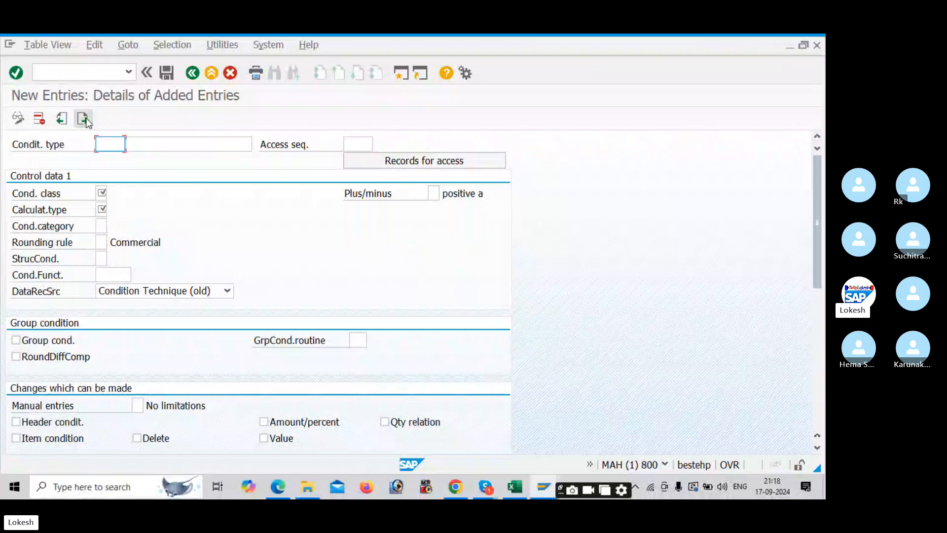
type("CGS")
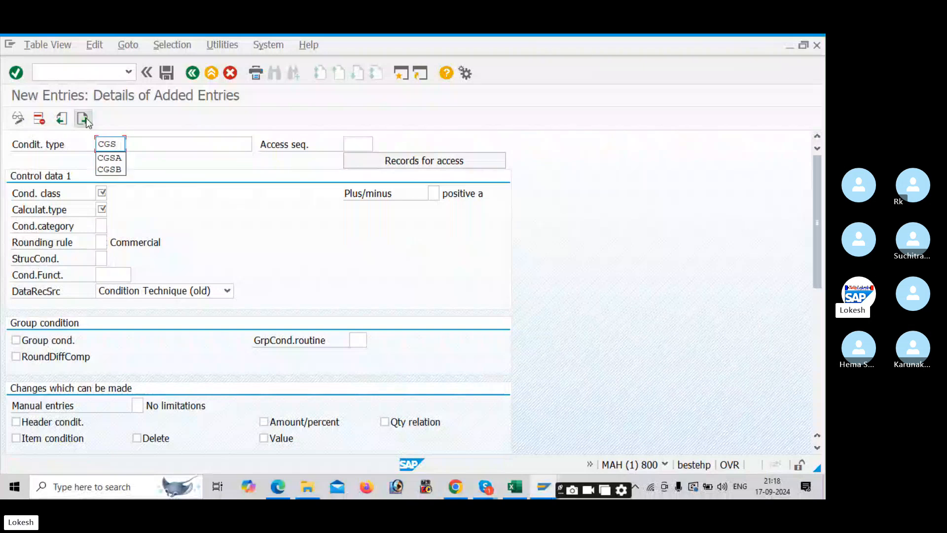
type("B")
key("Tab")
- Set the description of condition type CGSB to AUDI OUTPUT CGST
key("Down")
key("Down")
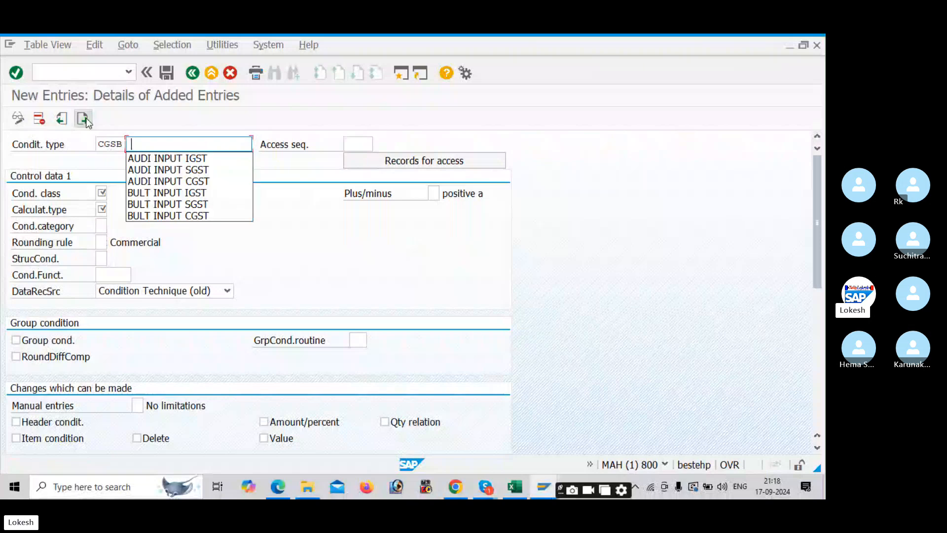
key("Tab")
left_click(218, 146)
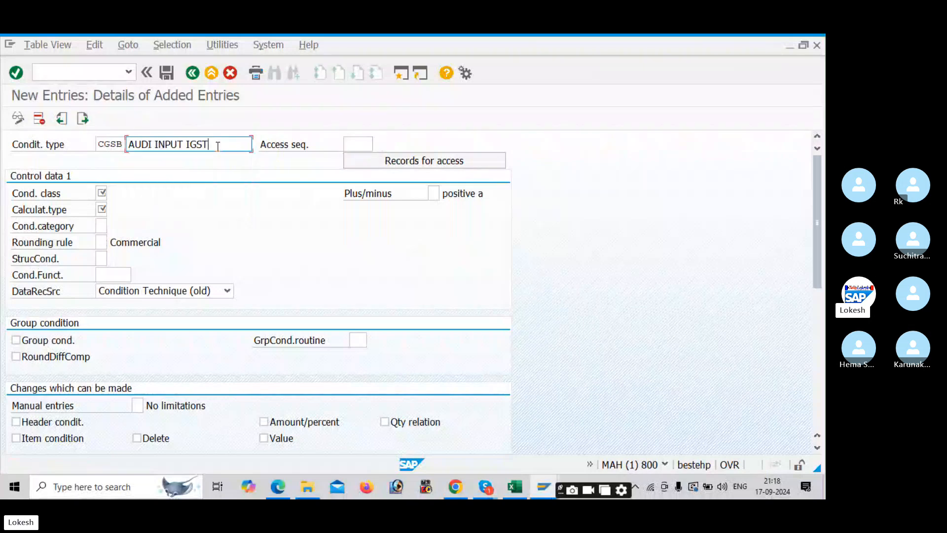
key("BackSpace")
key("BackSpace")
key("BackSpace")
key("BackSpace")
key("BackSpace")
key("BackSpace")
key("BackSpace")
key("BackSpace")
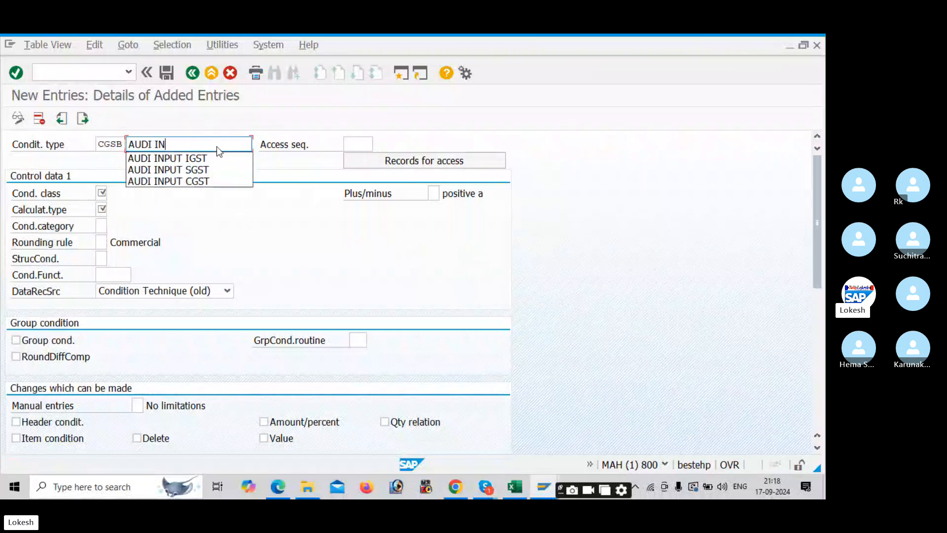
key("BackSpace")
key("BackSpace")
type("OUTPUT")
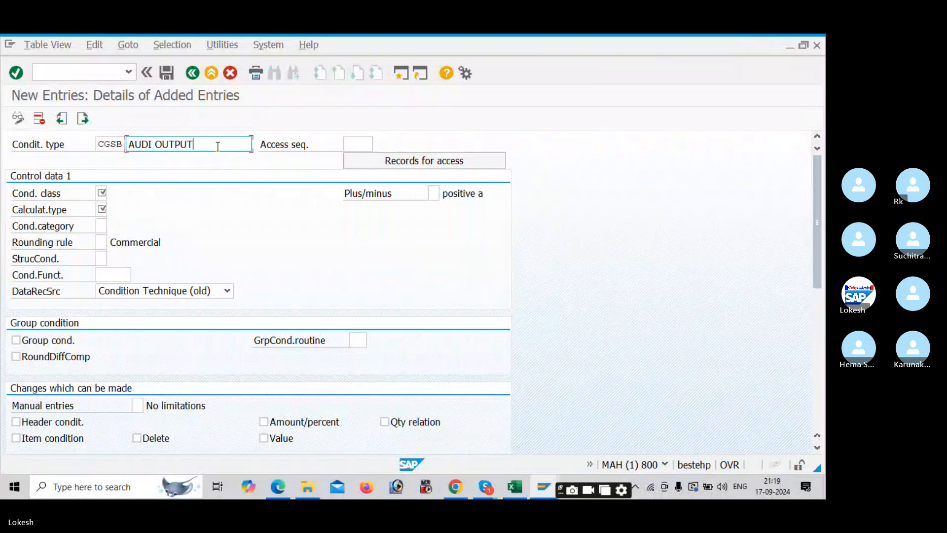
type(" CGST")
key("Tab")
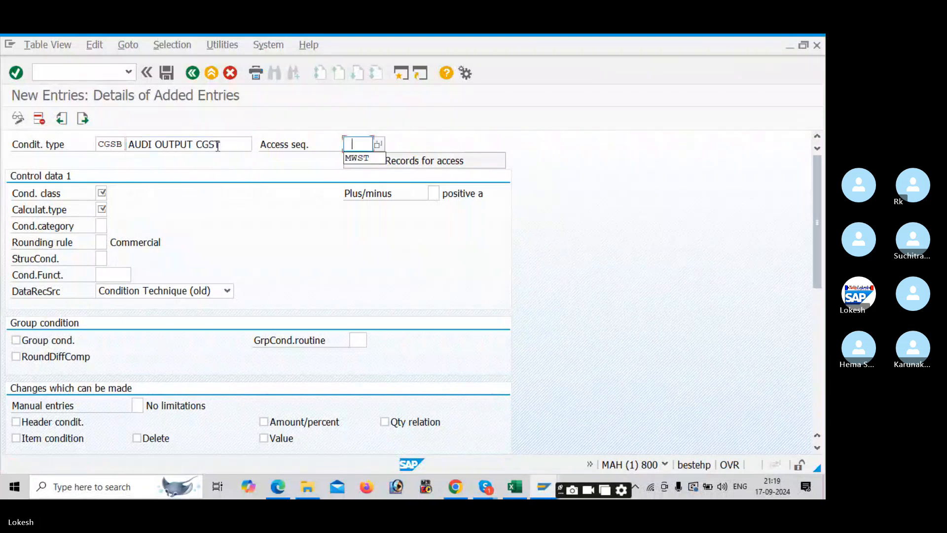
- Give condition type CGSB access sequence MWST, condition class D, calculation type A and condition category D
key("Down")
key("Return")
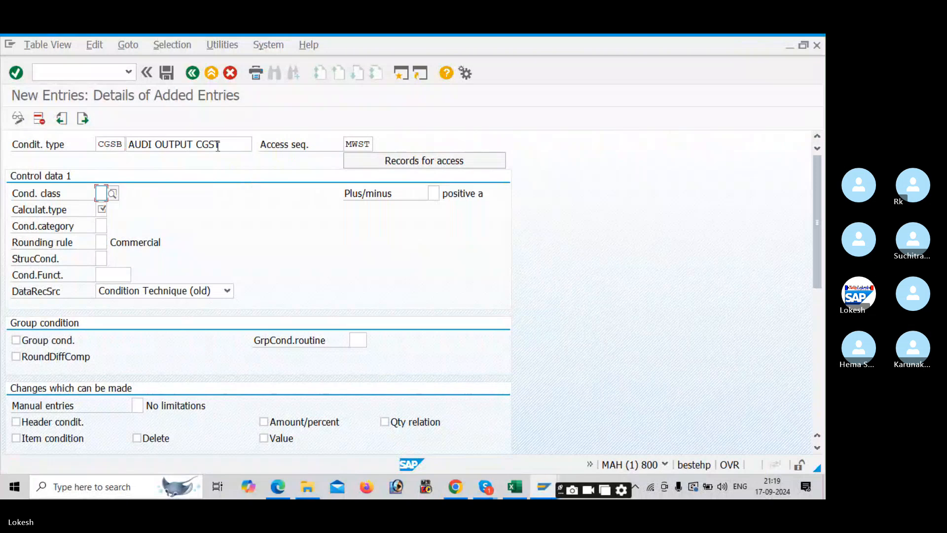
type("D")
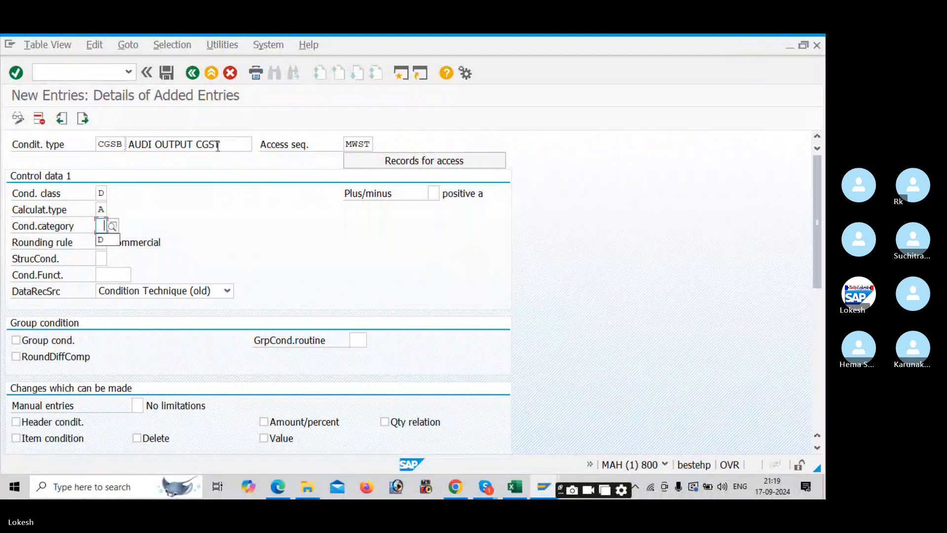
type("AD")
key("Return")
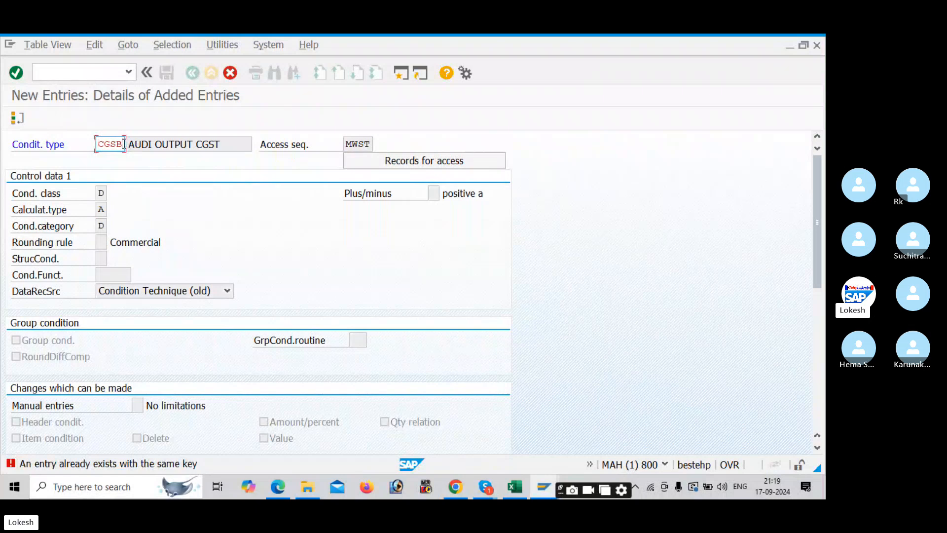
- Change the new condition type's code to CGSC and save the entry
left_click(123, 144)
key("BackSpace")
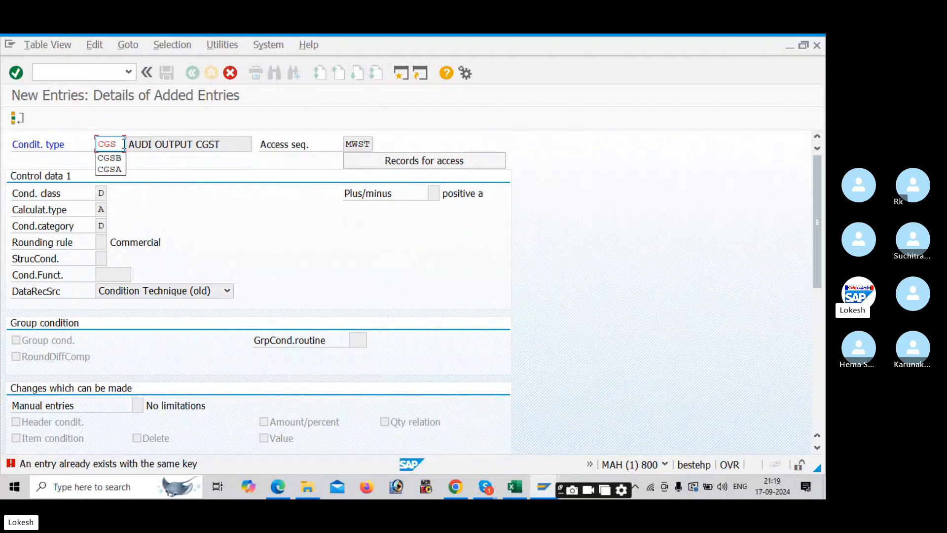
type("C")
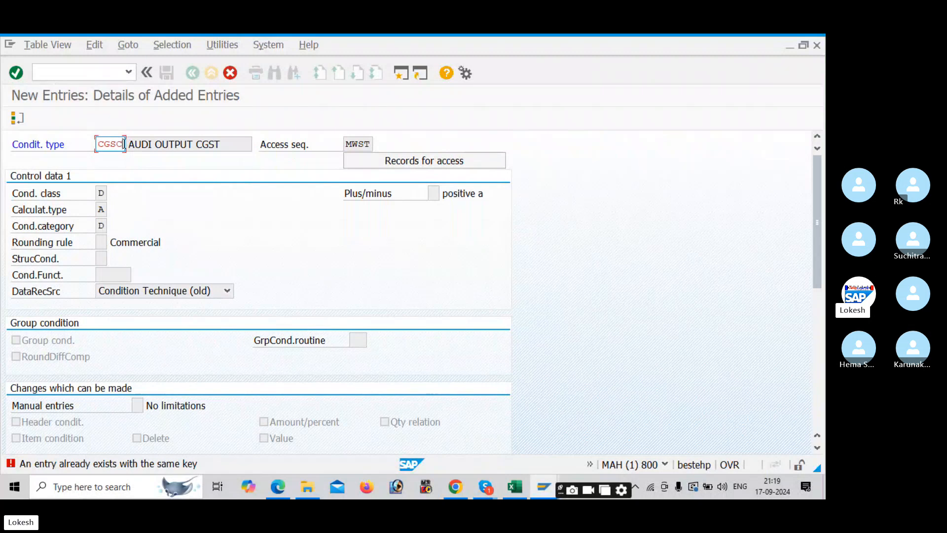
key("Return")
left_click(165, 75)
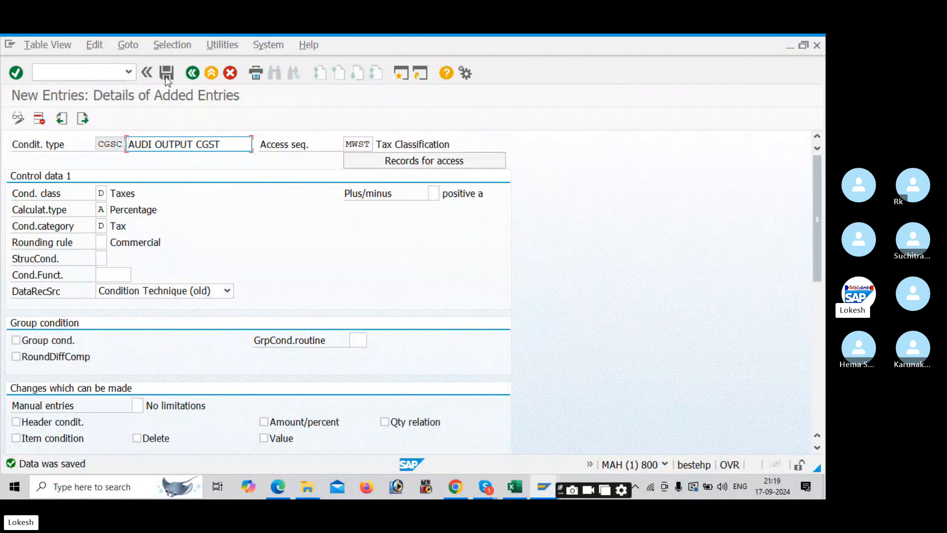
- Switch to the Excel workbook and append CGSC to the condition types listed in cell D3
key("alt+Tab")
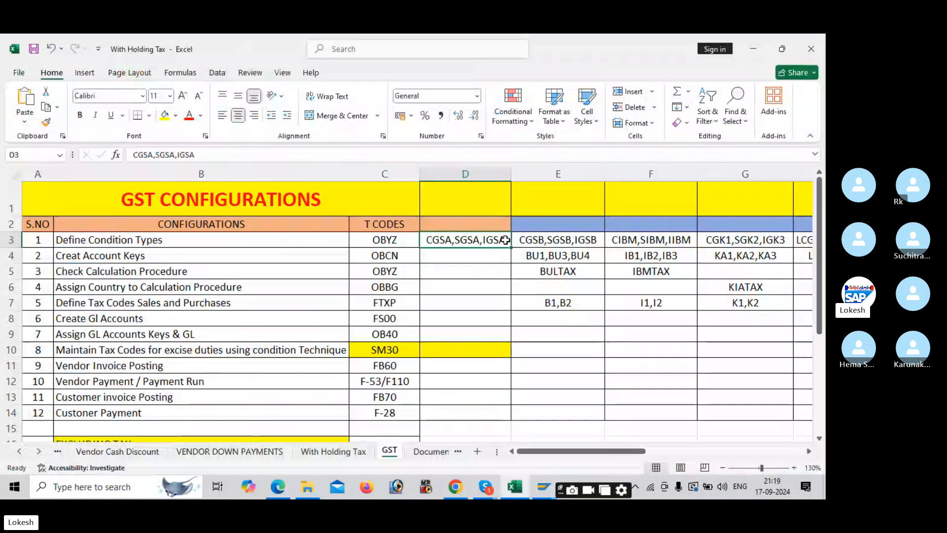
double_click(505, 240)
type(", CGSC")
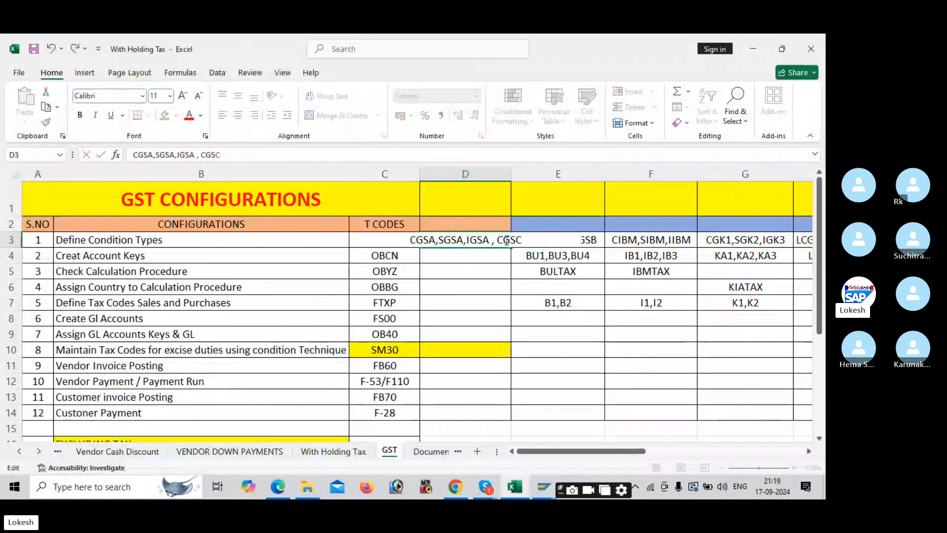
key("Tab")
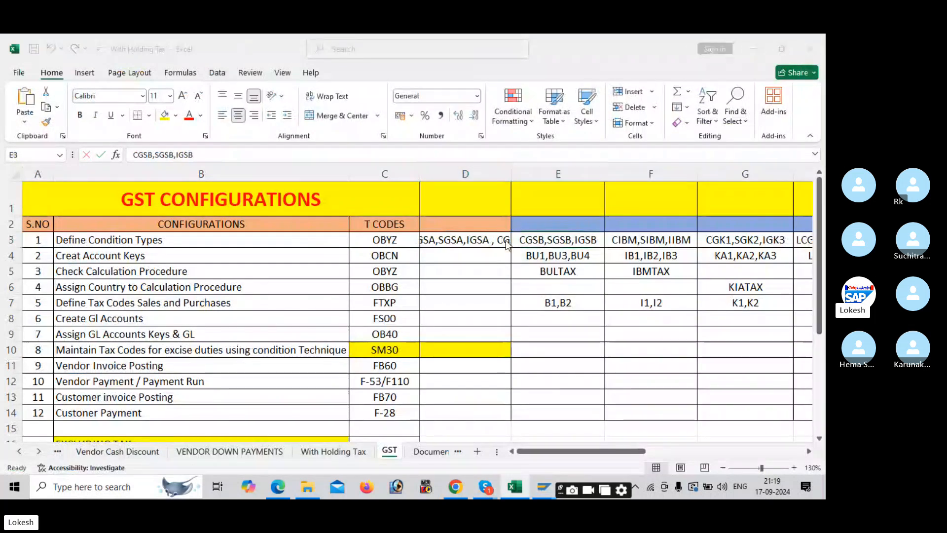
- Return to SAP and start a new condition type entry SGSC with the description AUDI OUTPUT SGST
key("alt+Tab")
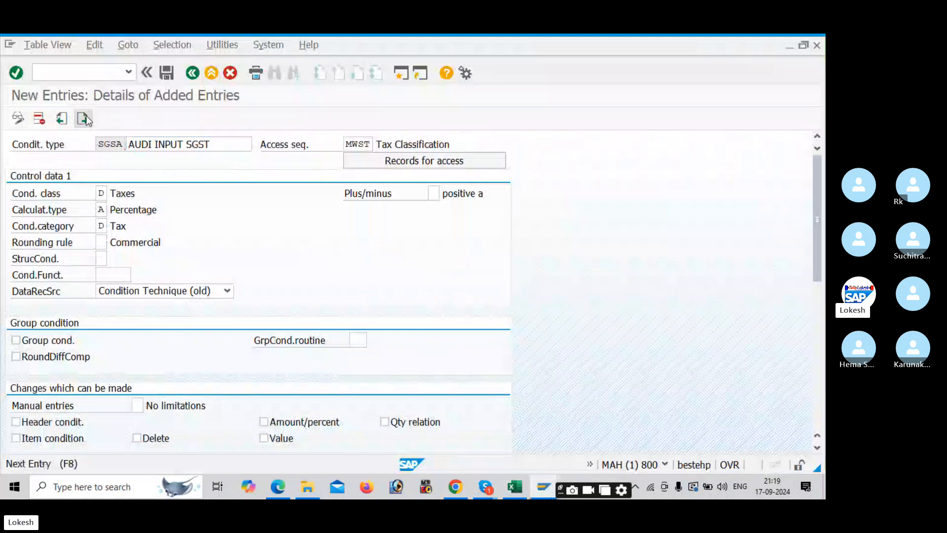
left_click(85, 118)
type("SGSC")
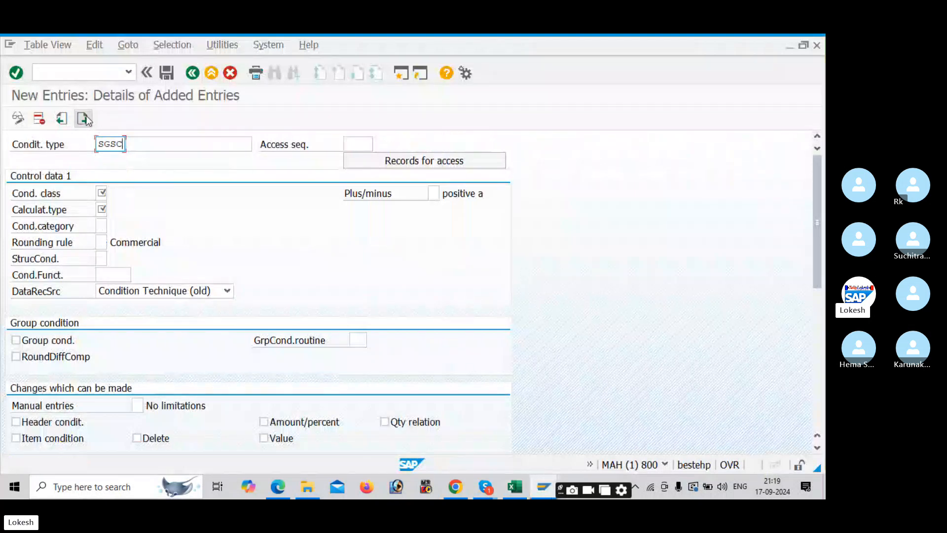
key("Tab")
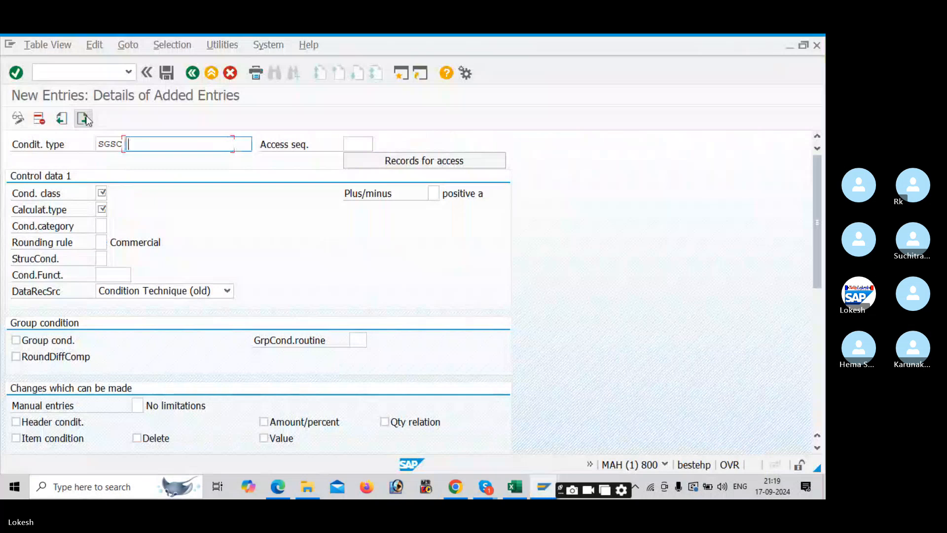
type("AUDI OUTPUT SGST")
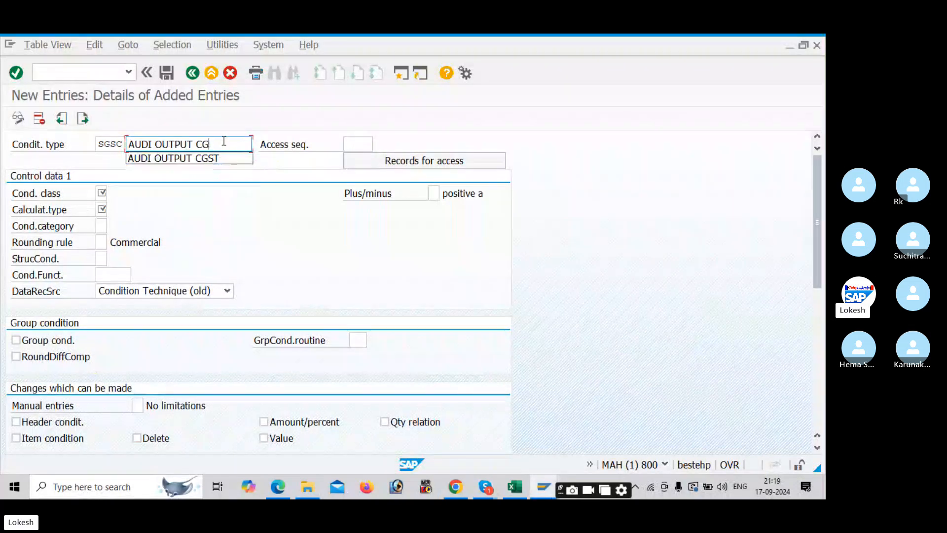
key("Tab")
- Set SGSC's access sequence to MWST, condition class D, calculation type A and condition category D, and save it
type("MWST")
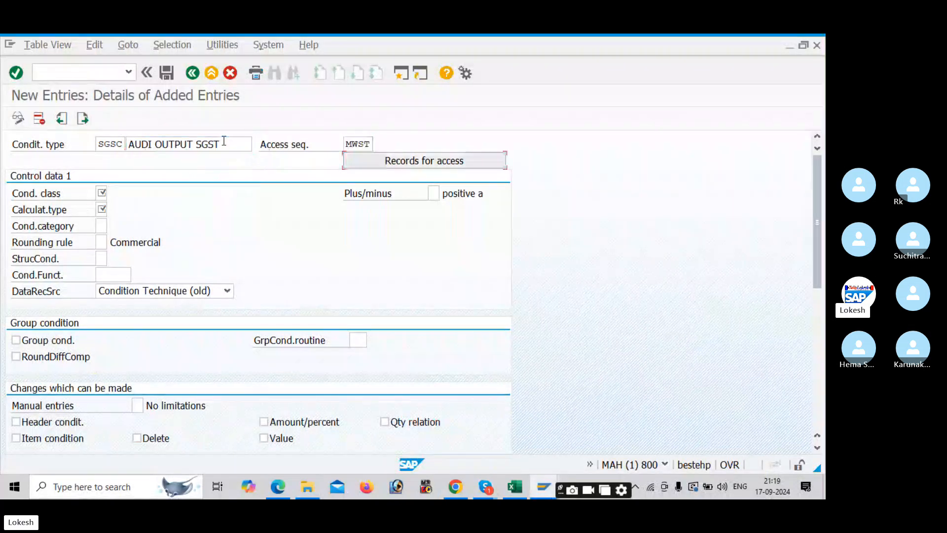
key("Tab")
type("D")
key("Tab")
type("A")
key("Tab")
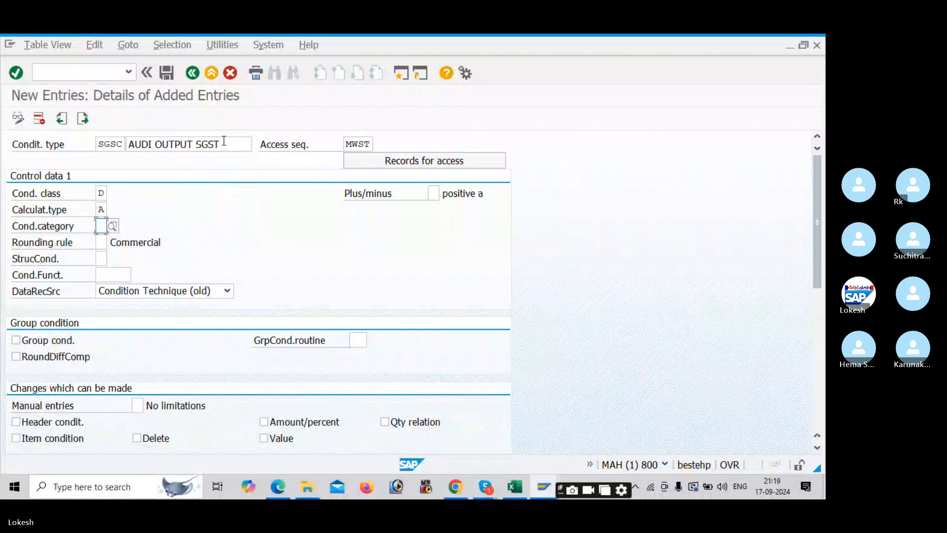
type("D")
key("Return")
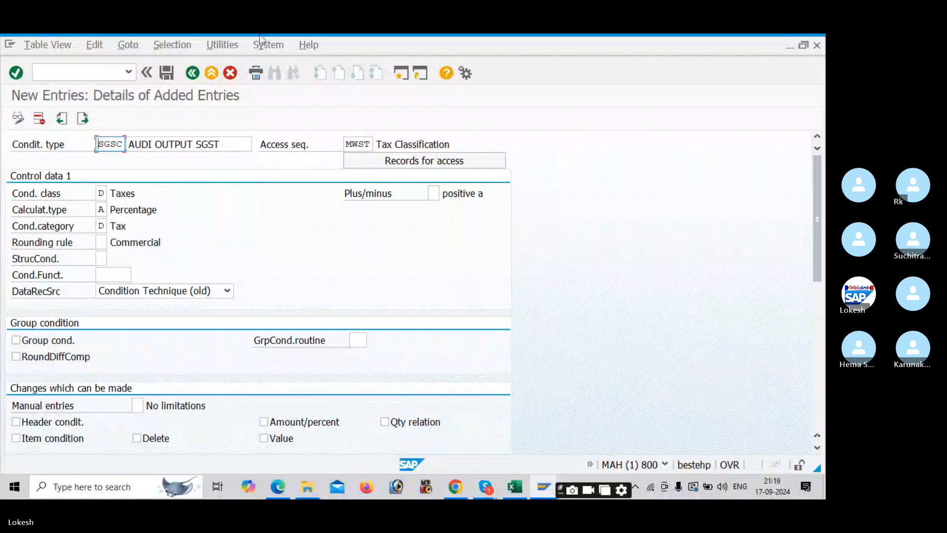
left_click(167, 74)
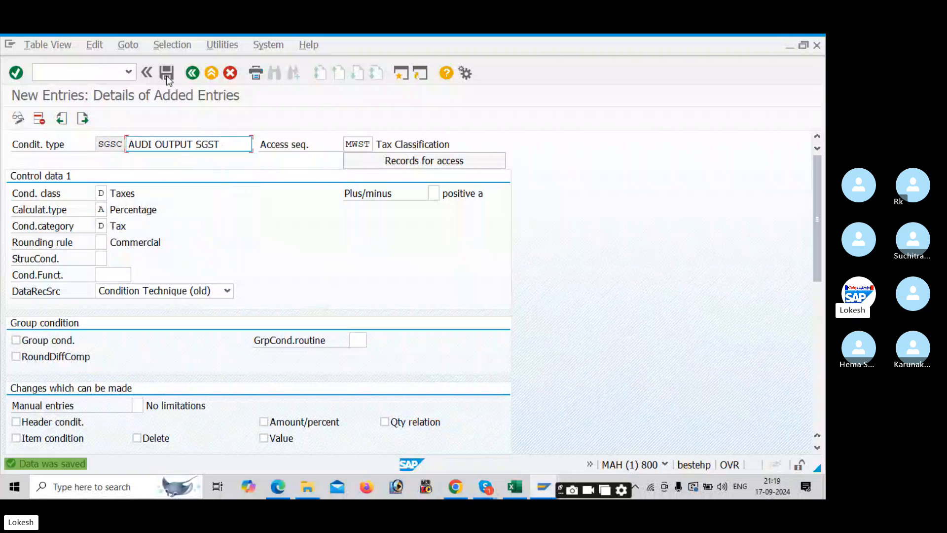
- Start a new condition type entry IGSC with the description AUDI OUTPUT IGST
left_click(84, 120)
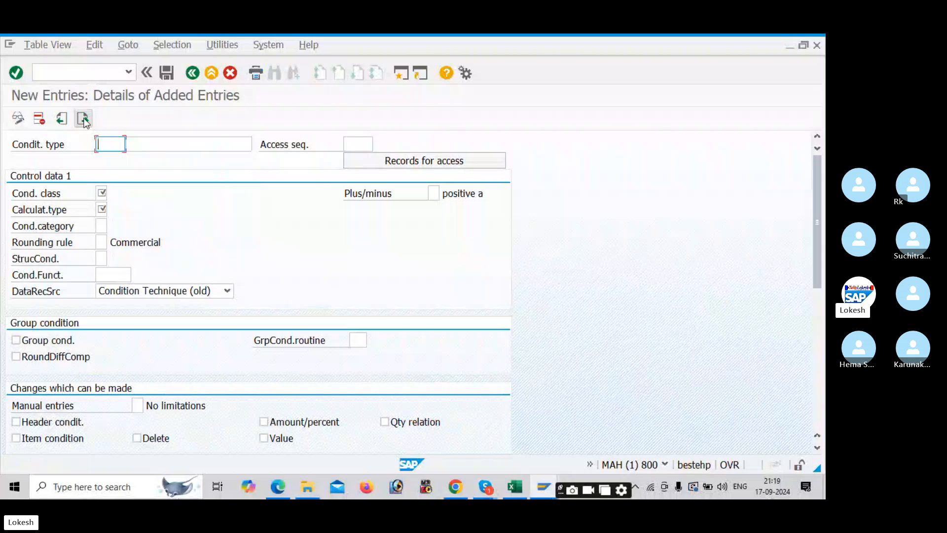
type("IGSC")
key("Tab")
type("AUDI OUTPUT SGST")
key("Tab")
left_click(222, 143)
key("BackSpace")
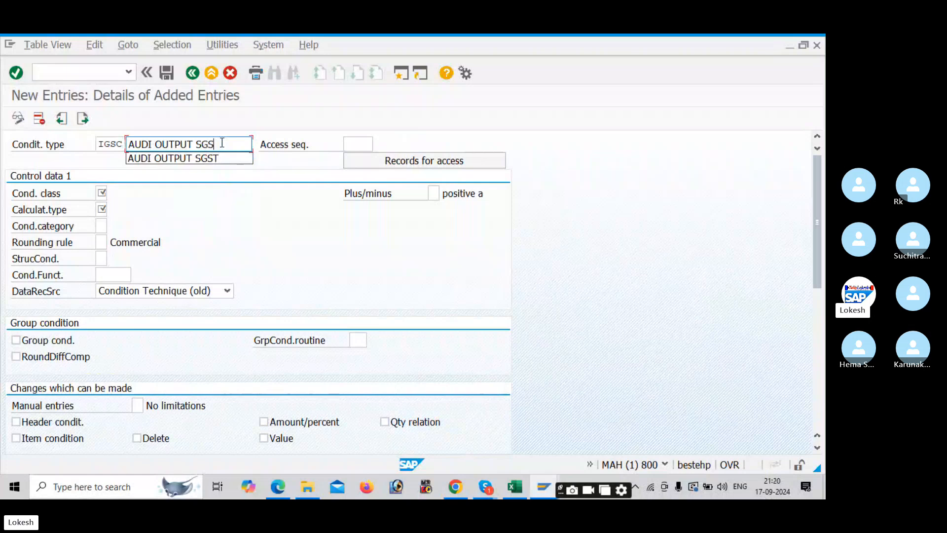
key("BackSpace")
key("BackSpace")
key("BackSpace")
type("I")
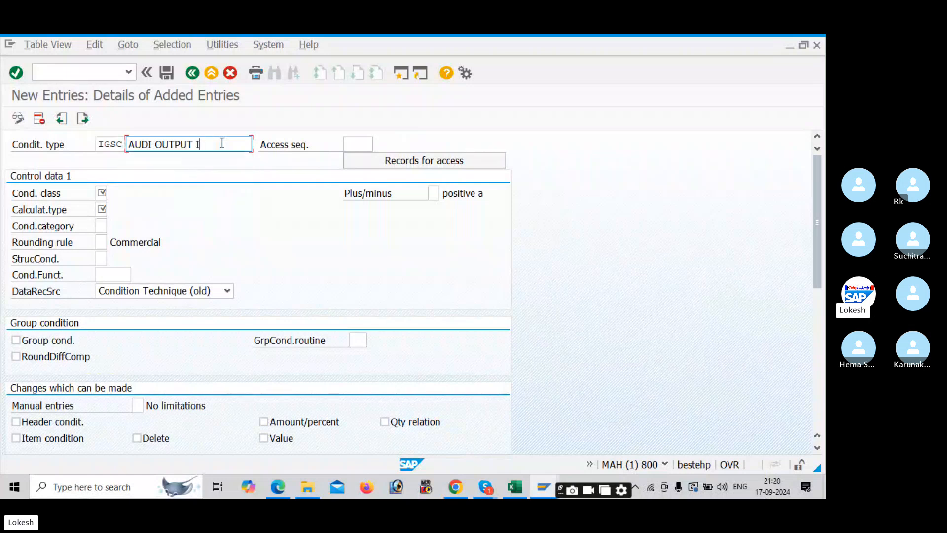
type("GST")
- Set IGSC's access sequence to MWST, condition class D, calculation type A and condition category D, and save it
key("Tab")
type("MWST")
key("Tab")
type("D")
key("Tab")
key("Tab")
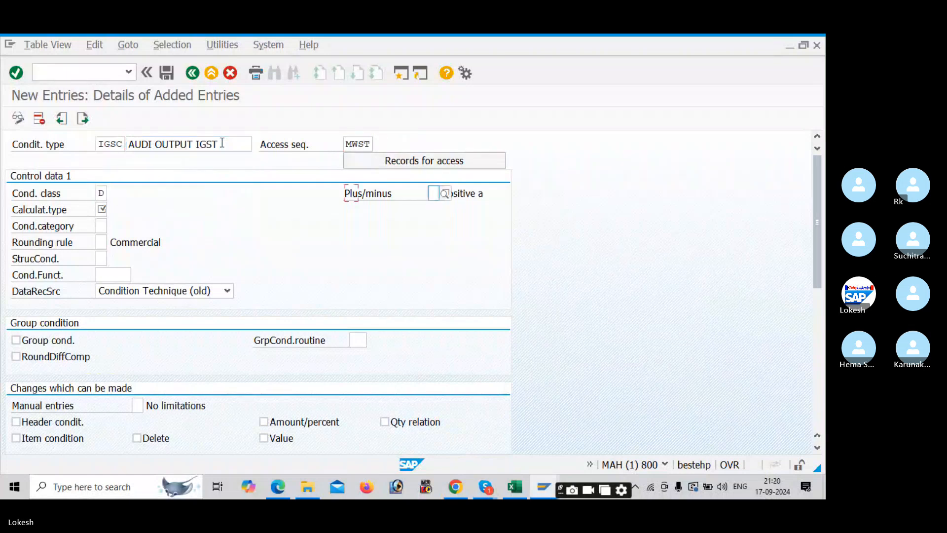
type("A")
key("Tab")
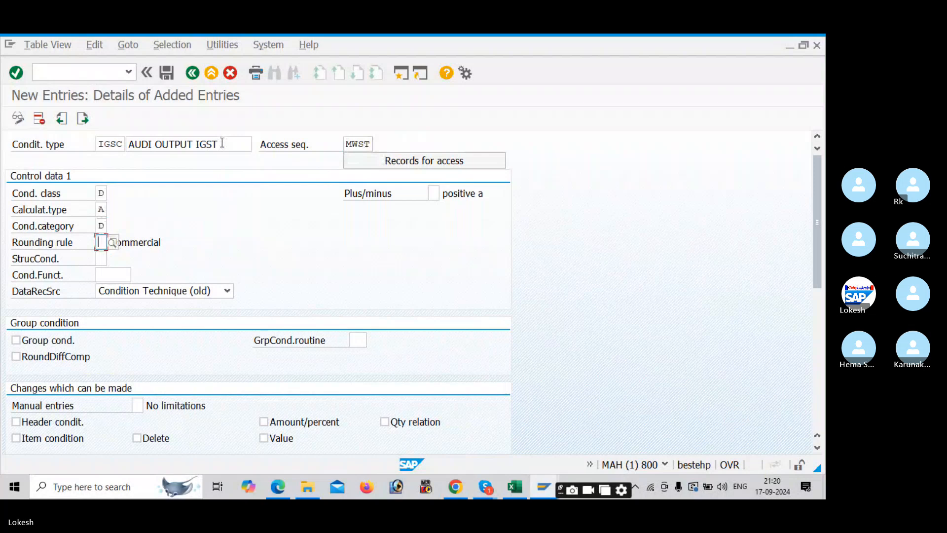
key("Return")
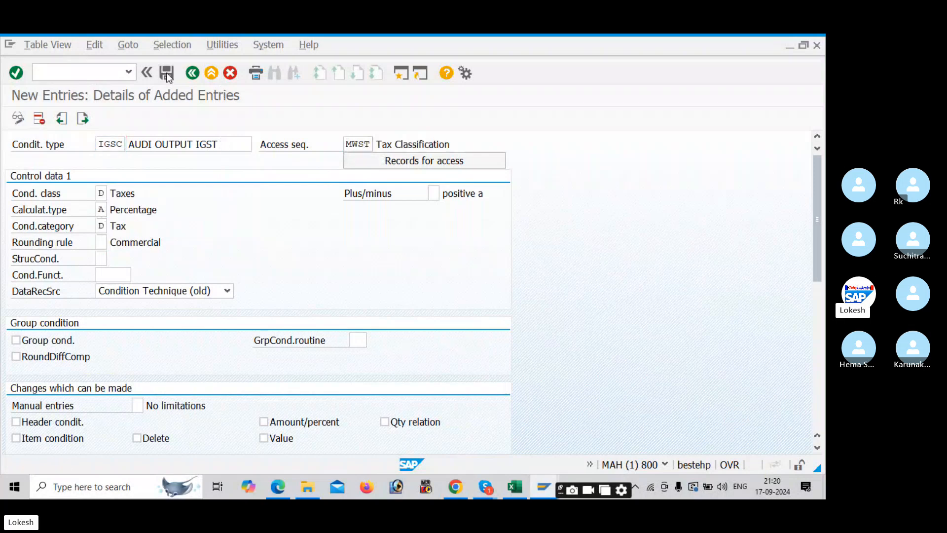
left_click(167, 76)
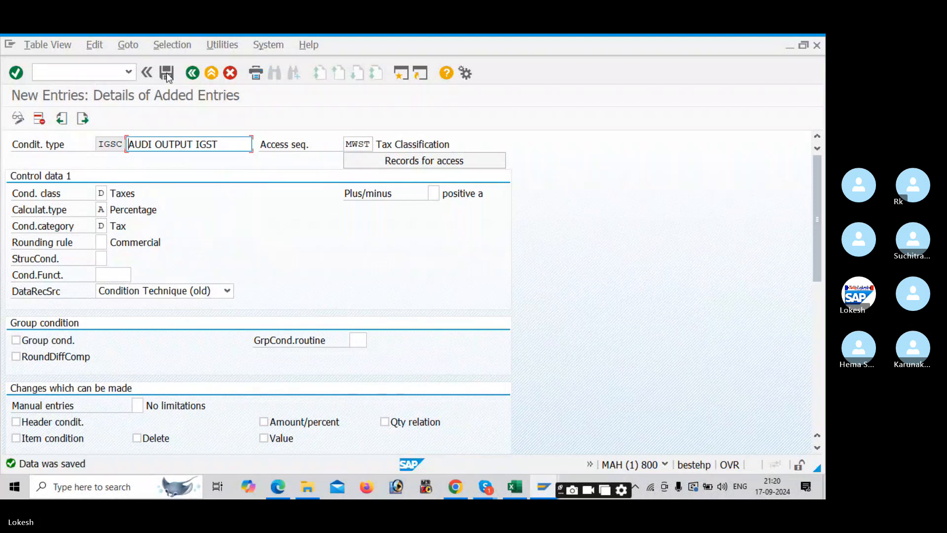
- Switch to the Excel workbook and append SGSC and IGSC to the condition types in cell D3
key("alt+Tab")
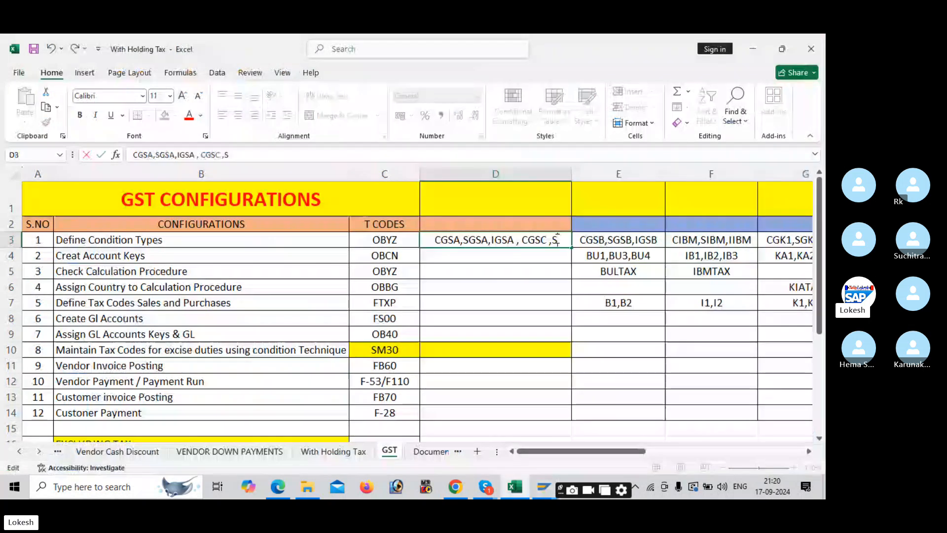
type("GSC")
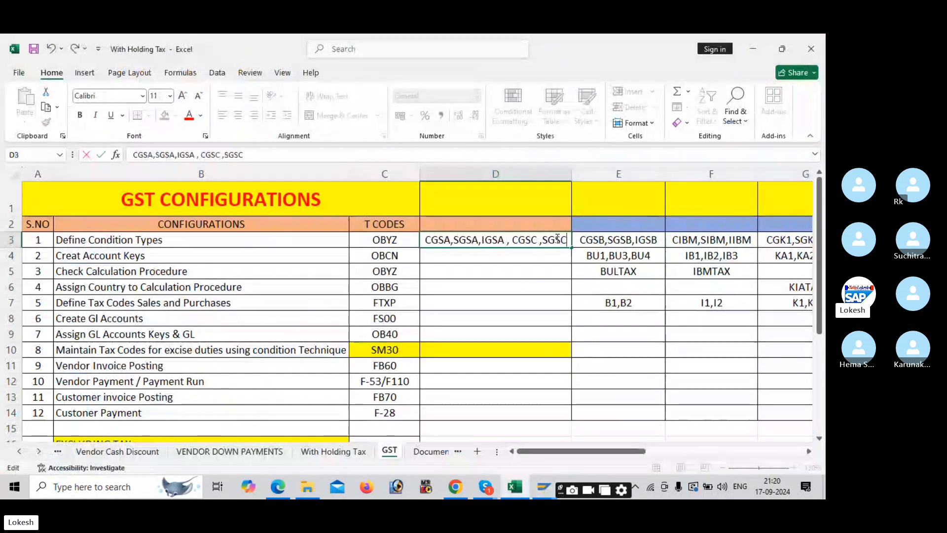
type(",IGSC")
left_click(503, 257)
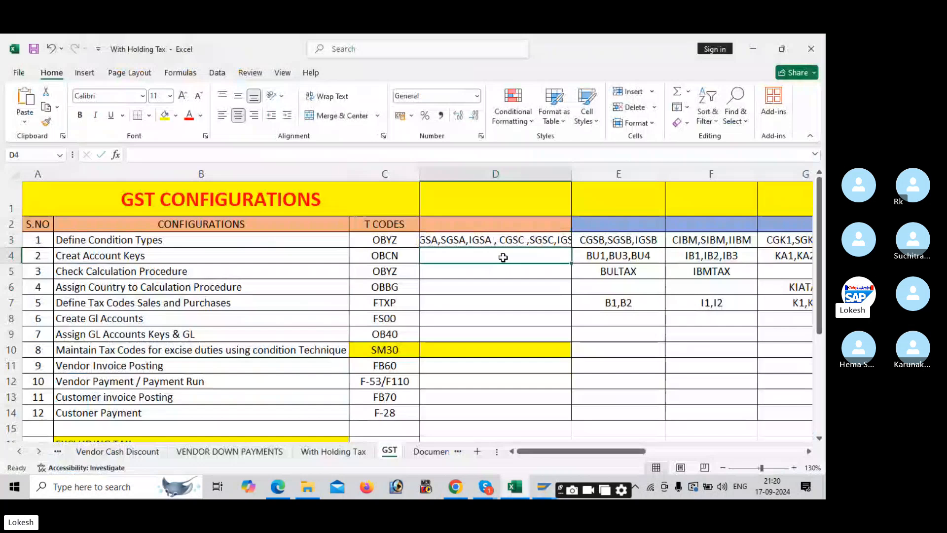
- Check the GST configuration PDF in Edge and the Excel sheet's transaction code for creating account keys
key("alt+Tab")
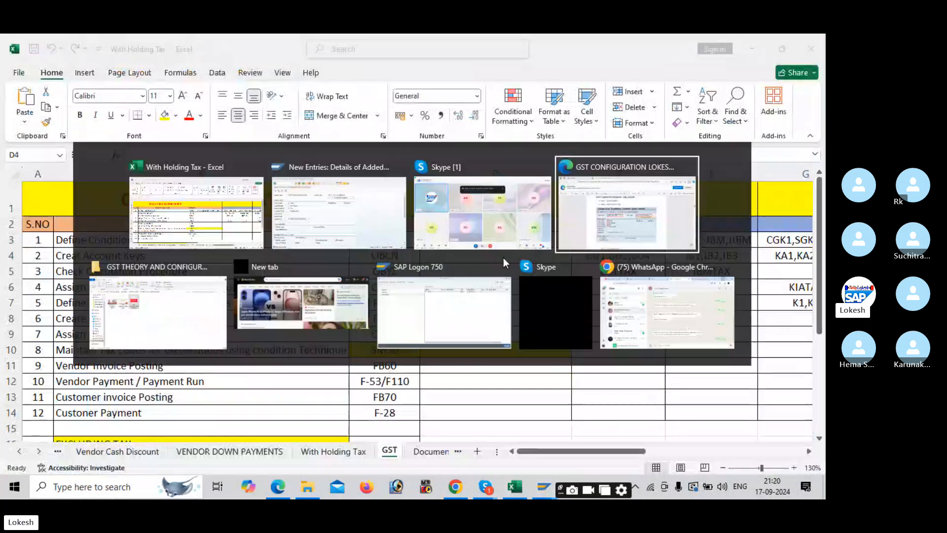
scroll(503, 258, "down", 3)
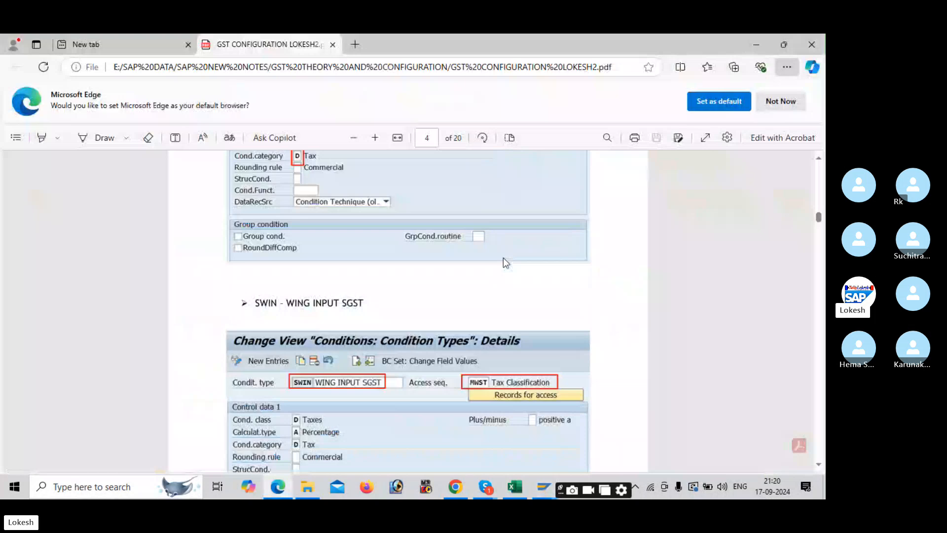
key("alt+Tab")
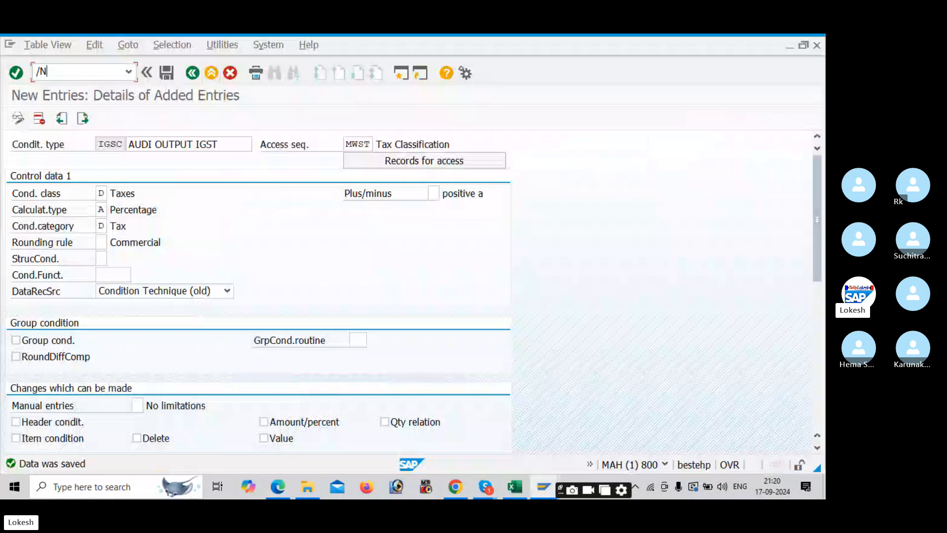
key("alt+Tab")
key("alt+Tab")
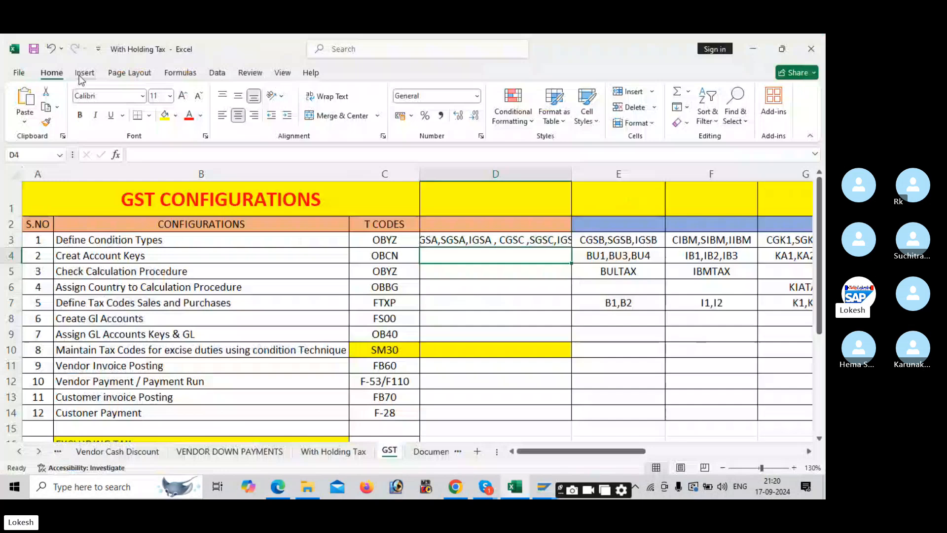
- Return to SAP and fill in a new account key entry with process AD1 and description AUDI INPUT CGST
key("alt+Tab")
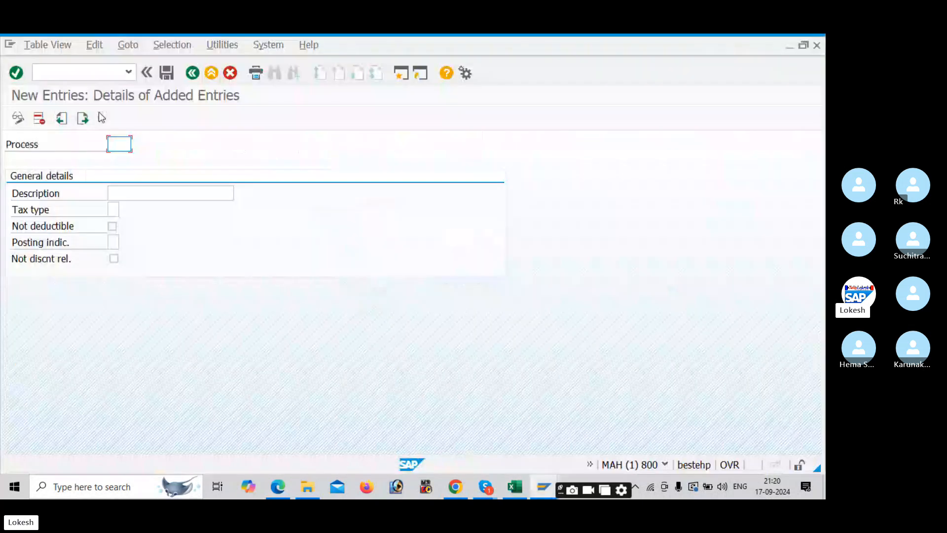
type("AD1")
key("Tab")
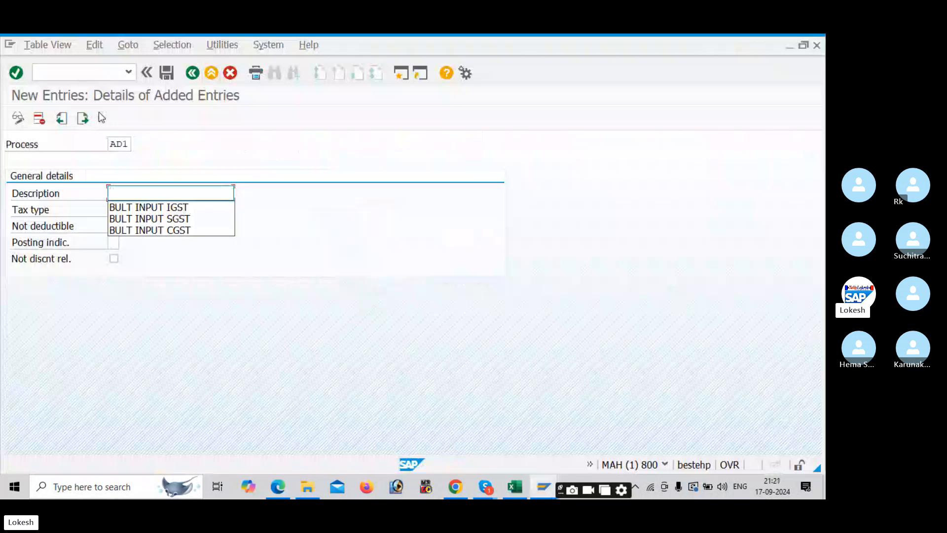
type("AUDI")
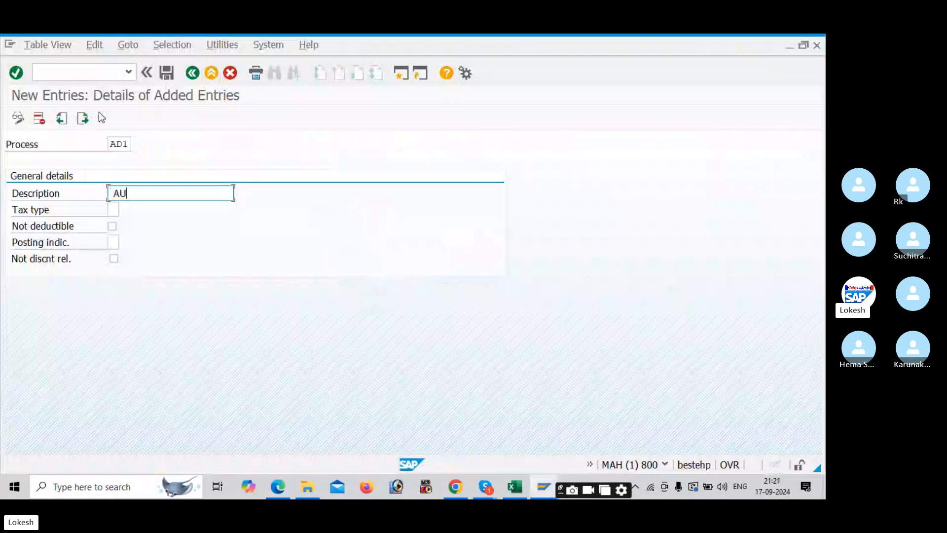
key("BackSpace")
key("BackSpace")
key("BackSpace")
key("BackSpace")
key("BackSpace")
type("AUDI INPUT CGST")
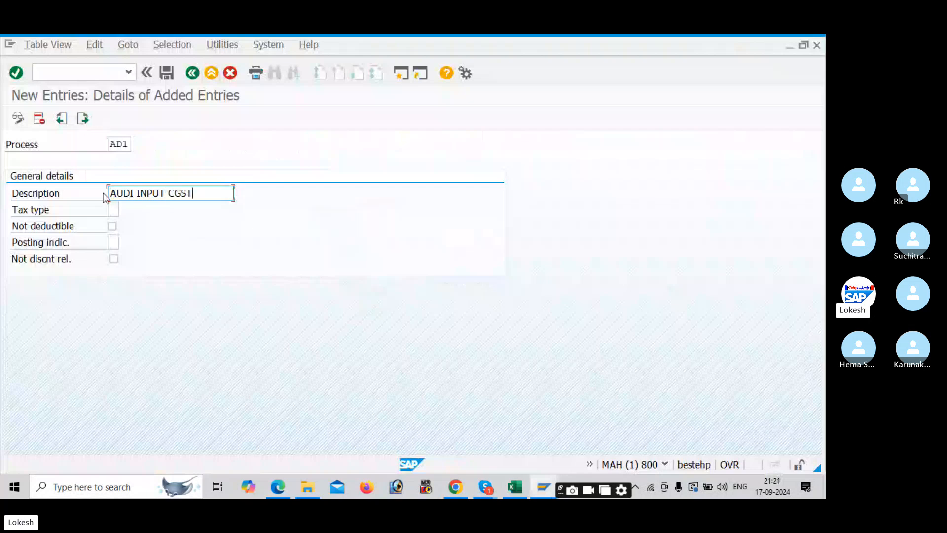
- Set AD1's tax type to 2 (Input tax) and posting indicator to 2 (Separate line item), glance at the Excel GST sheet, and save the entry
left_click(113, 209)
left_click(125, 210)
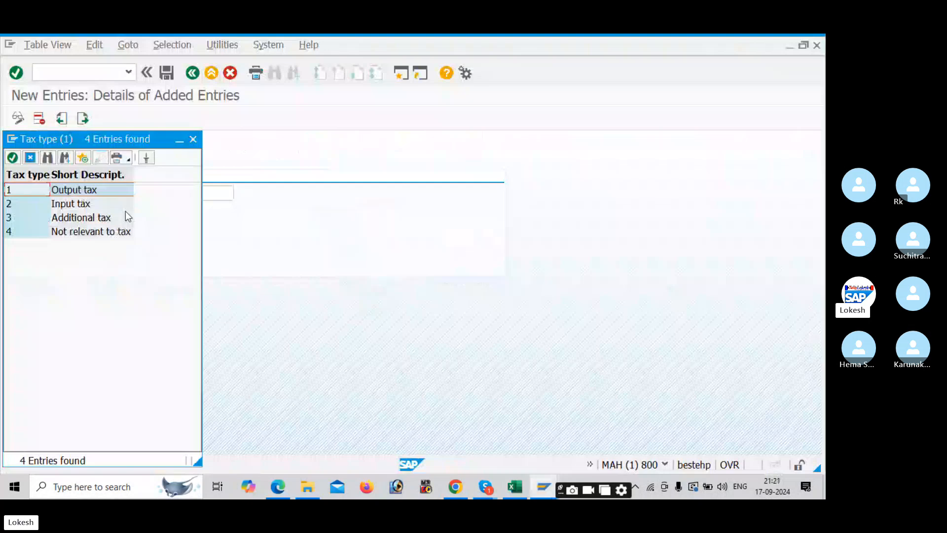
key("Escape")
type("2")
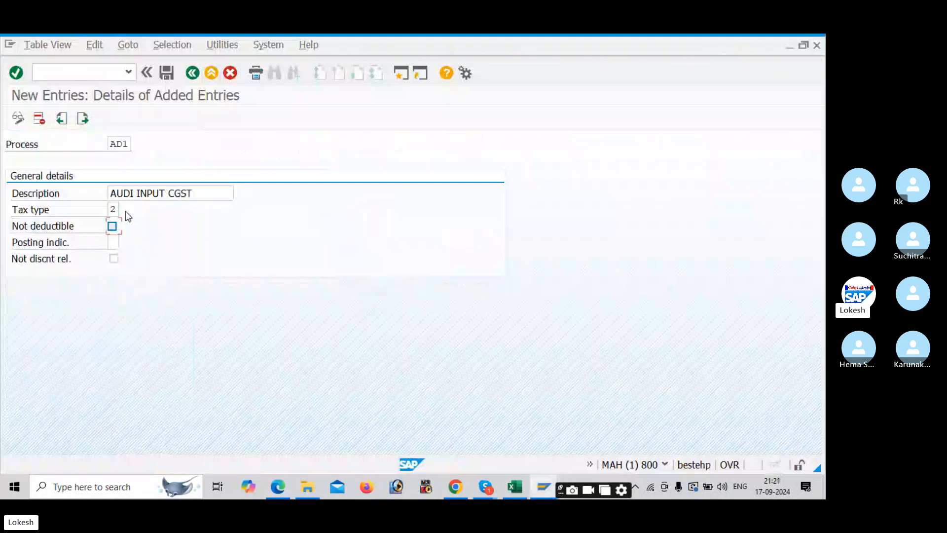
key("Tab")
key("alt+Tab")
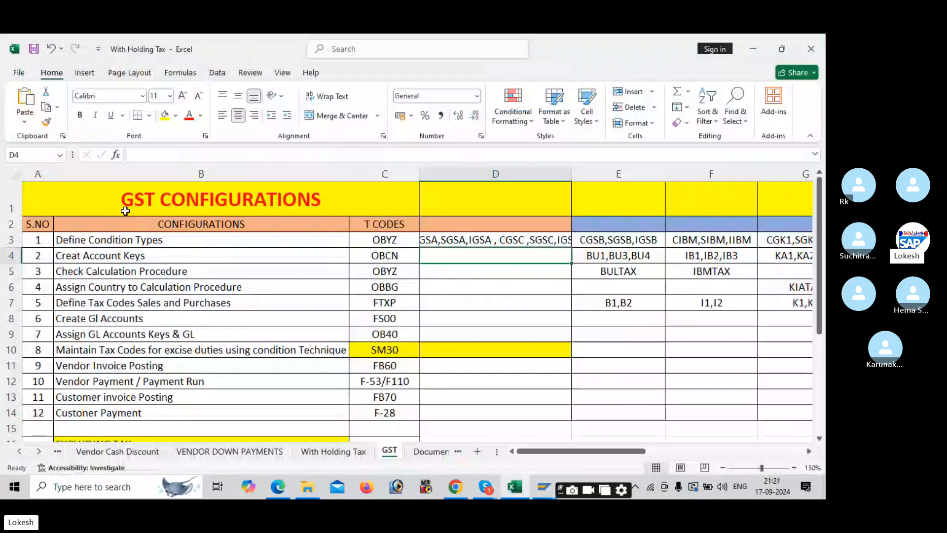
key("alt+Tab")
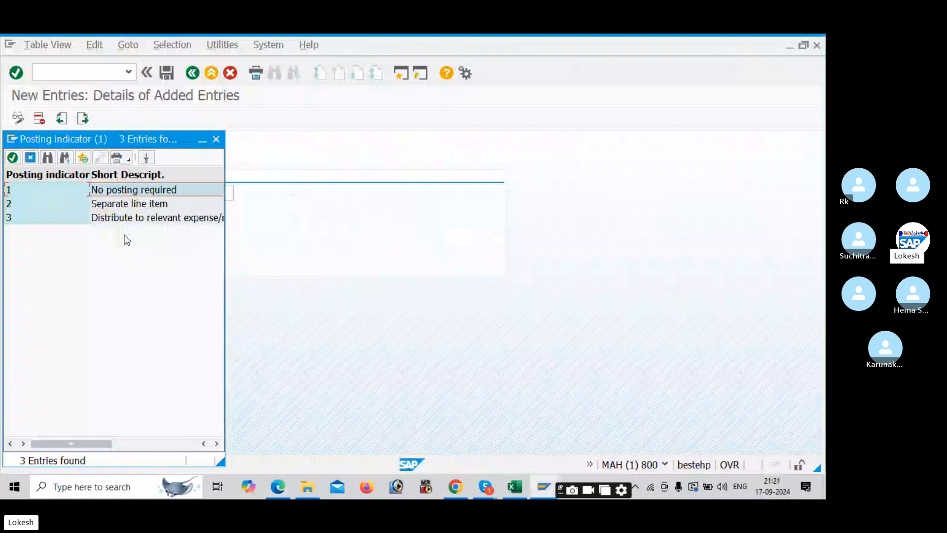
key("Escape")
key("ctrl+s")
left_click(240, 276)
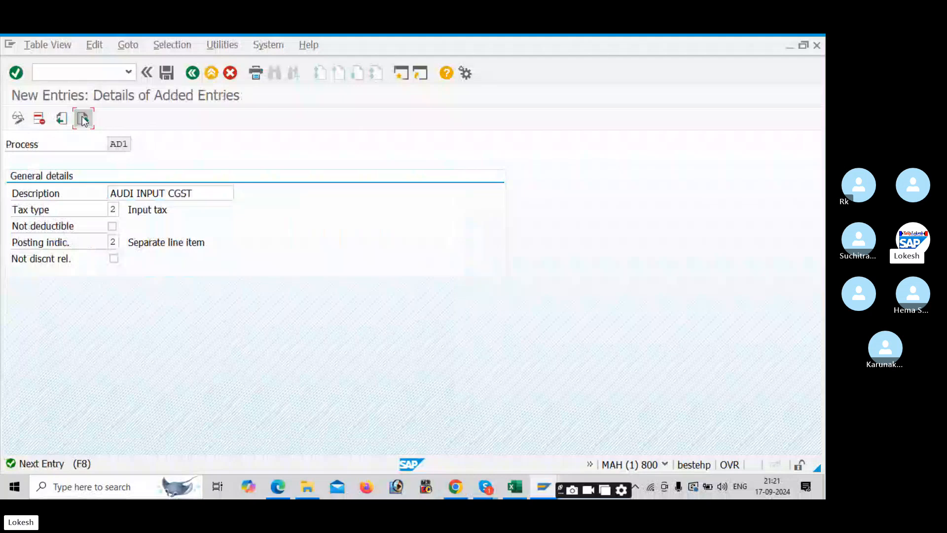
- Start account key AD2 with description AUDI INPUT SGST, consulting the WING INPUT SGST example in the Edge PDF before returning to SAP
left_click(83, 119)
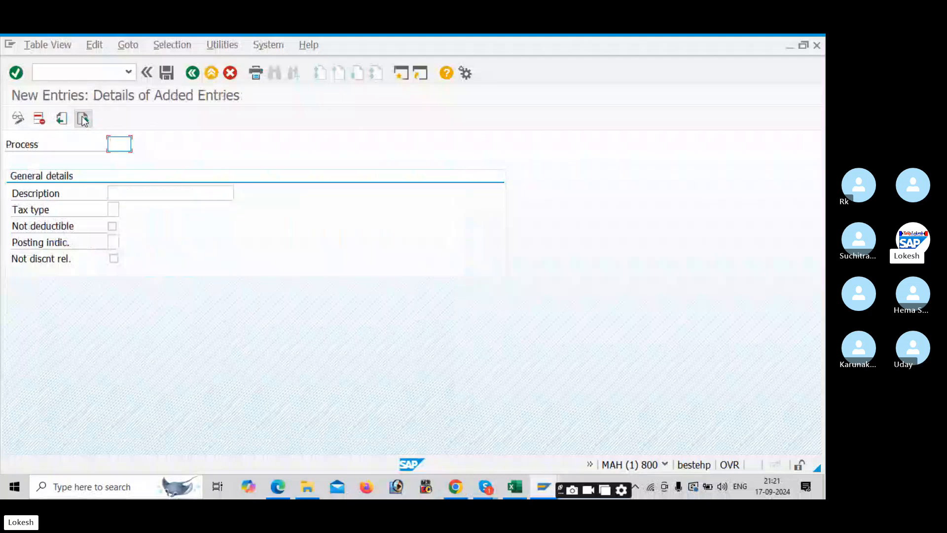
type("AD")
key("alt+Tab")
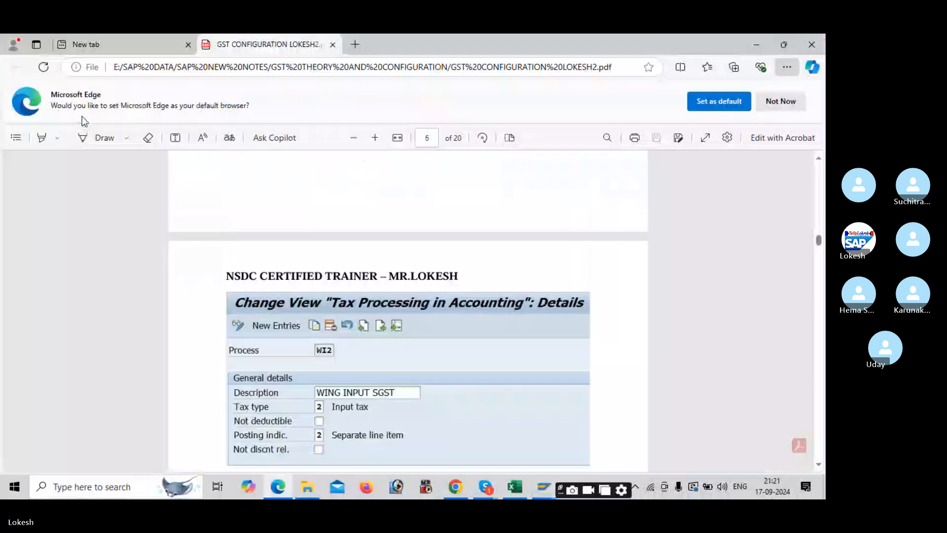
scroll(408, 305, "down", 3)
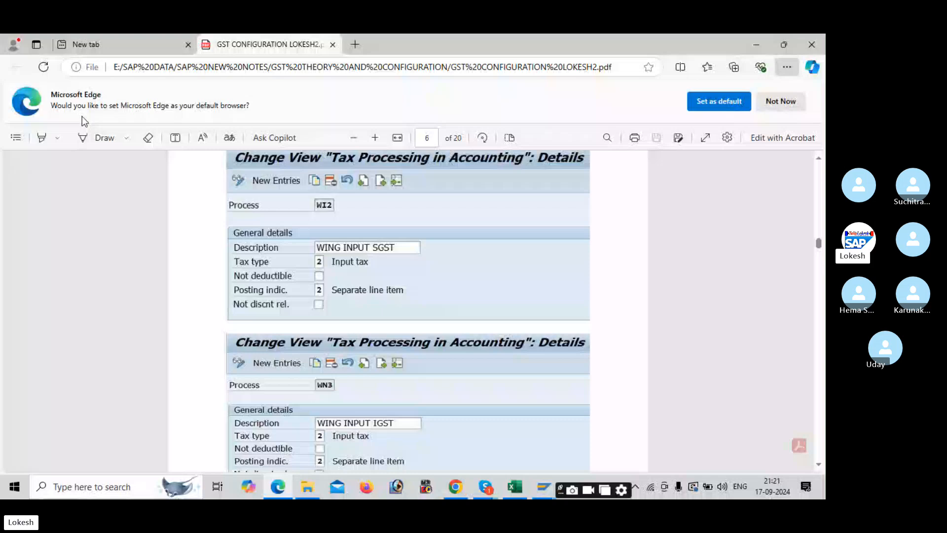
key("alt+Tab")
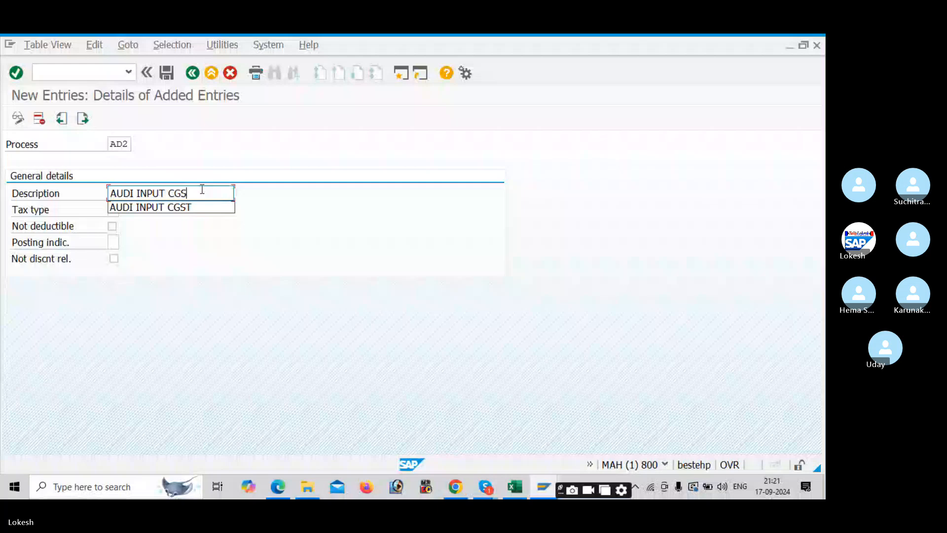
key("BackSpace")
key("BackSpace")
key("BackSpace")
type("SGST")
- Set AD2's tax type to 2 and posting indicator to 2
key("Tab")
type("2")
key("Tab")
key("Tab")
key("space")
key("Down")
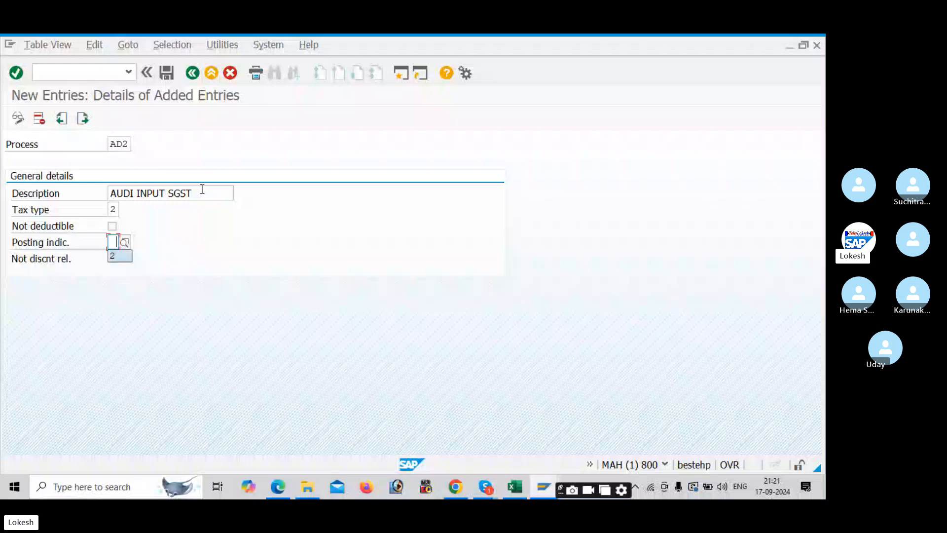
key("Return")
- Start another account key entry with process AD3 and description AUDI INPUT IGST
left_click(83, 118)
type("AD3")
key("Tab")
key("space")
key("Down")
key("Tab")
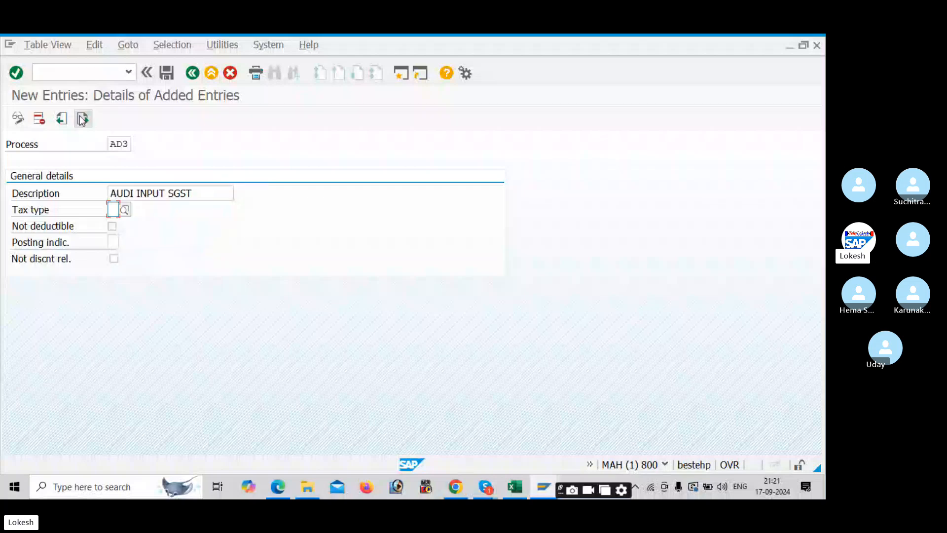
left_click(204, 192)
key("BackSpace")
key("BackSpace")
key("BackSpace")
key("BackSpace")
type("IG")
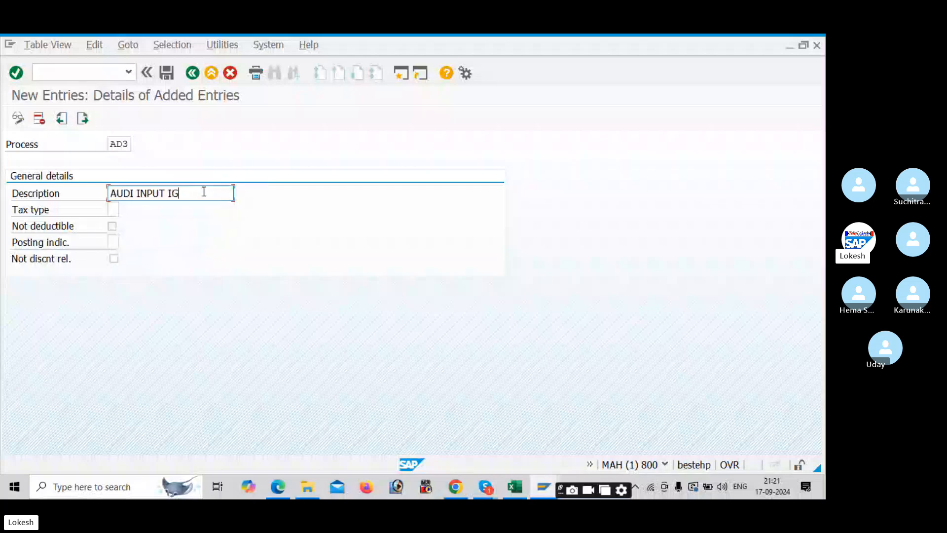
type("ST")
- Set AD3's tax type to 2 (Input tax) and posting indicator to 2 (Separate line item), and save the entry
key("Tab")
type("2")
key("Tab")
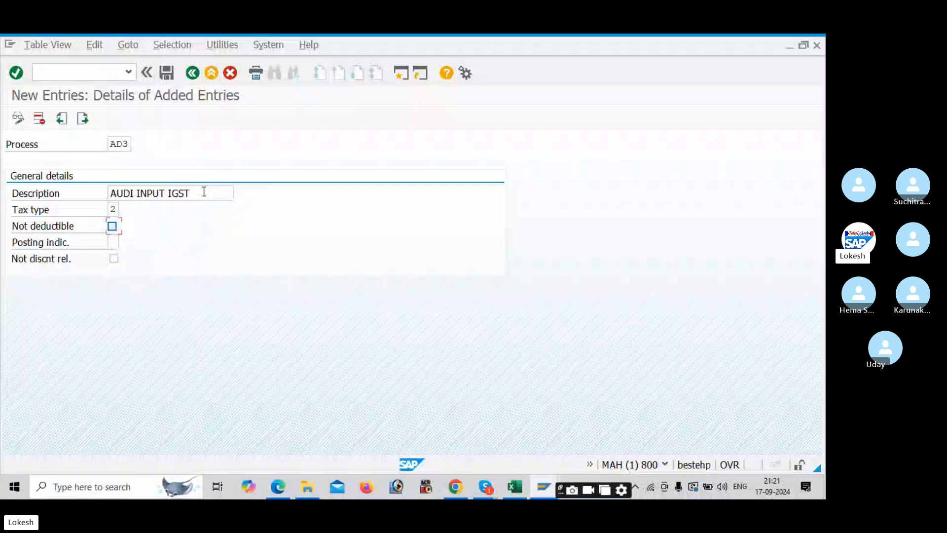
key("Tab")
type("2")
key("Tab")
key("Return")
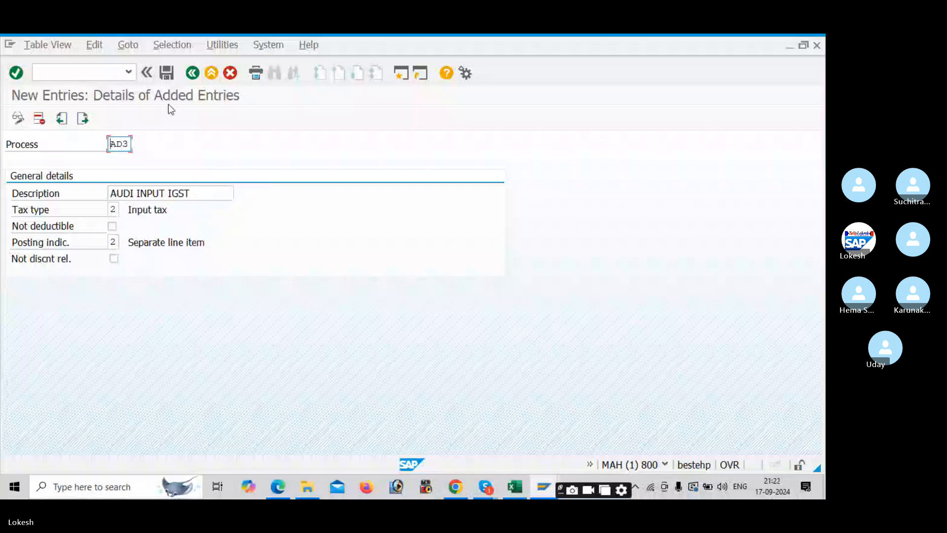
left_click(166, 72)
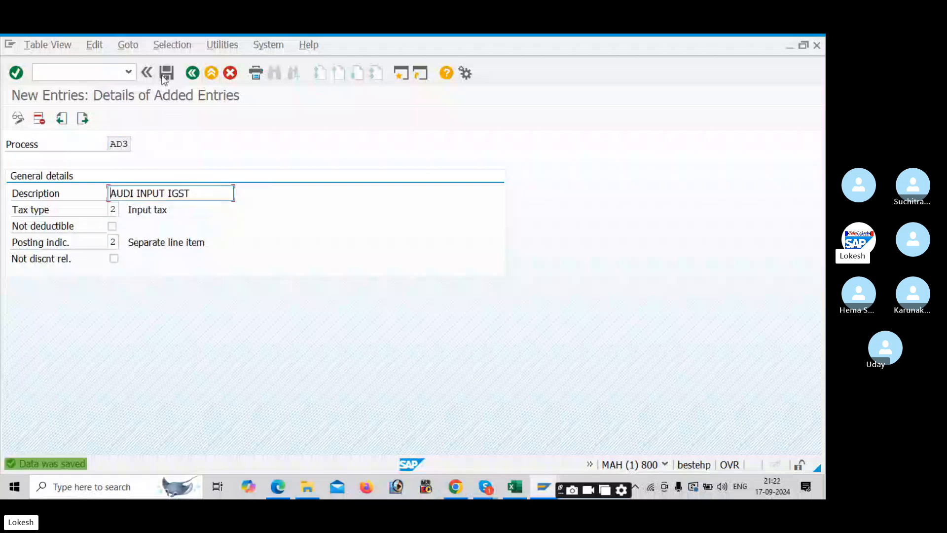
- Start the first output account key entry with process AD4 and description AUDI OUTPUT CGST
left_click(83, 118)
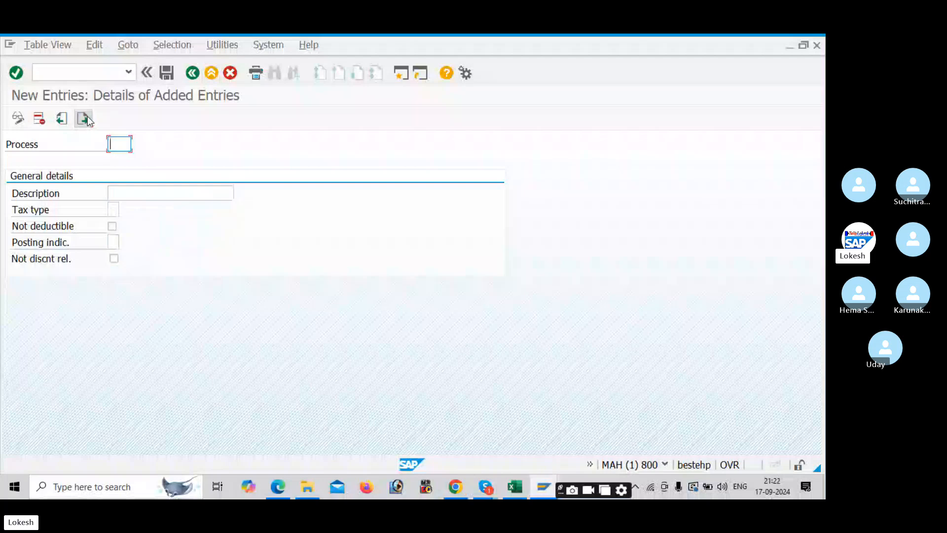
type("A")
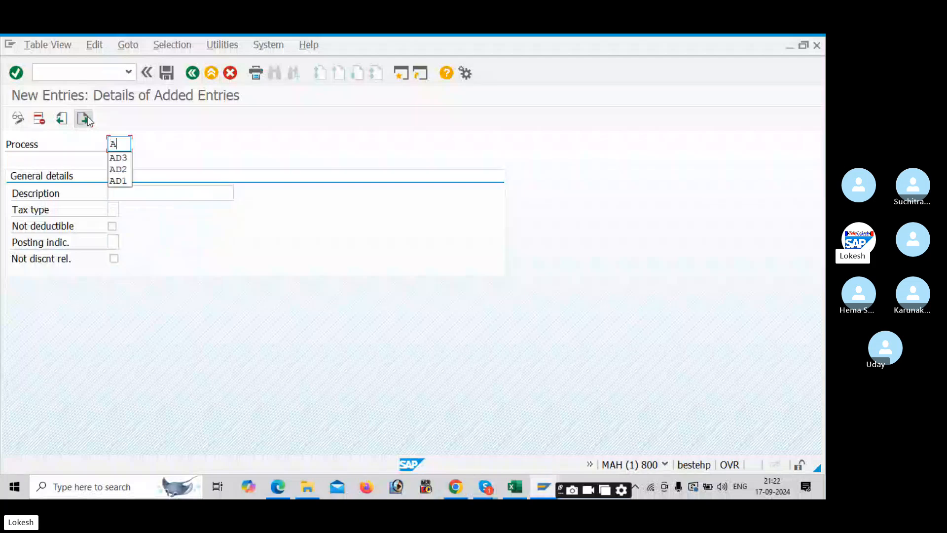
type("D4")
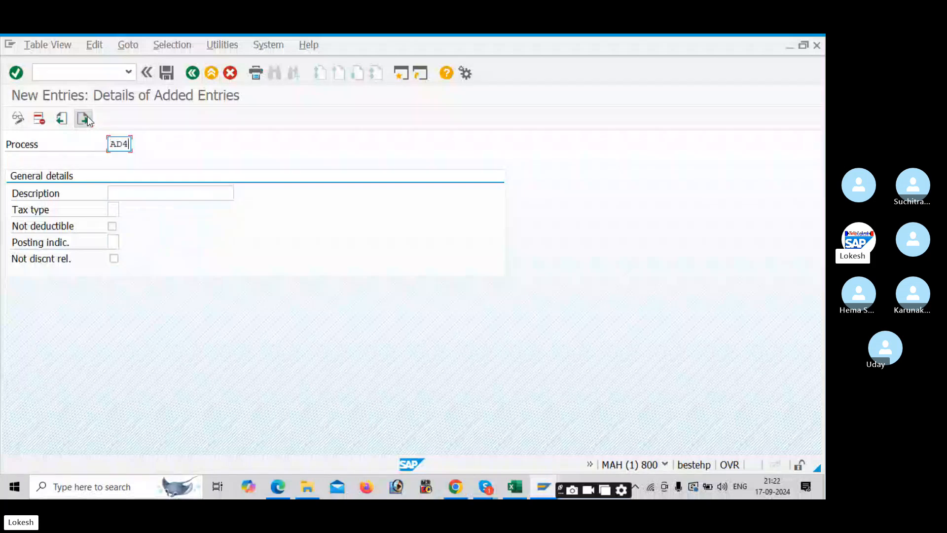
key("Tab")
left_click(153, 207)
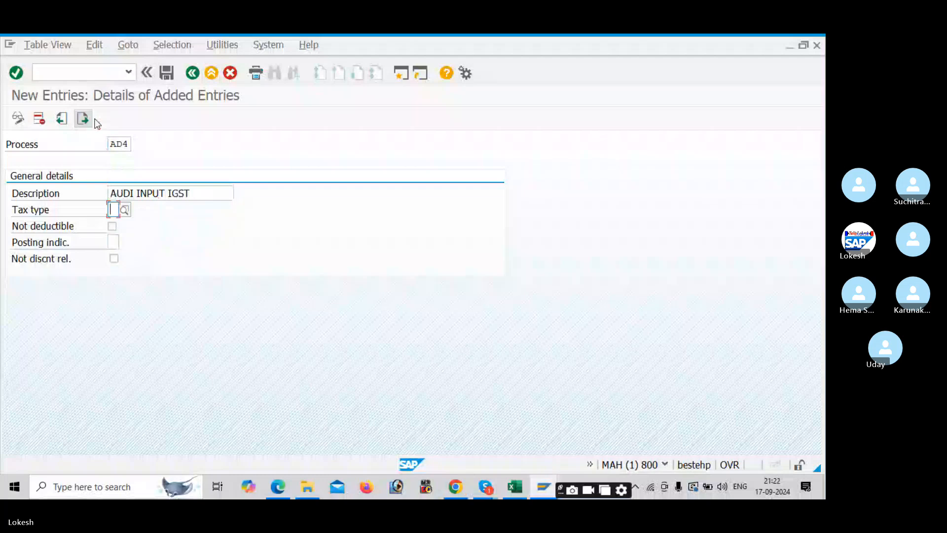
left_click(198, 191)
key("BackSpace")
key("BackSpace")
key("BackSpace")
key("BackSpace")
key("BackSpace")
key("BackSpace")
key("BackSpace")
key("BackSpace")
key("BackSpace")
key("BackSpace")
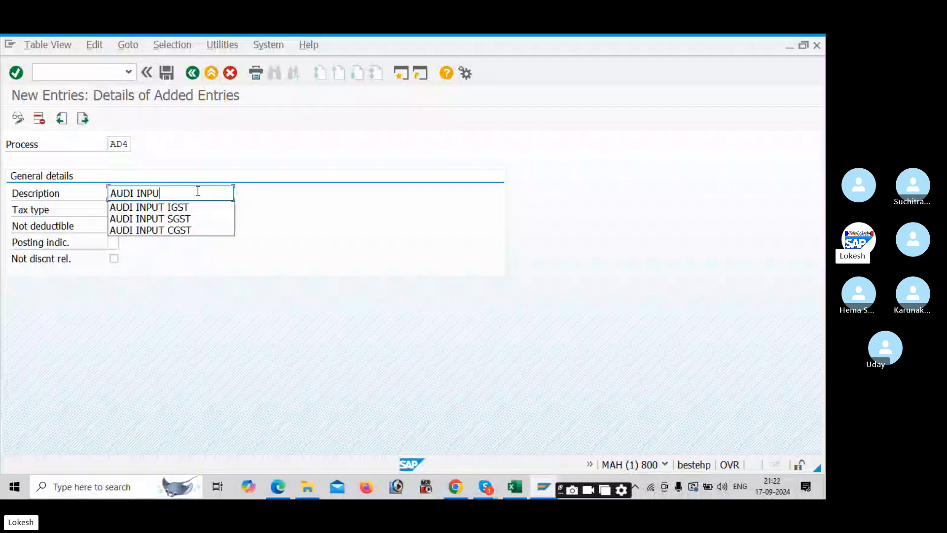
type("OUT")
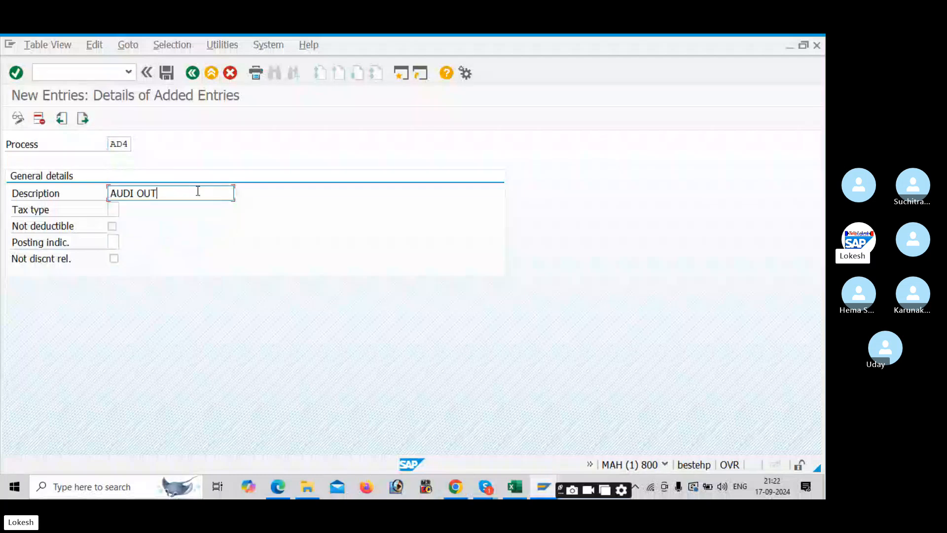
type("PUT CGST")
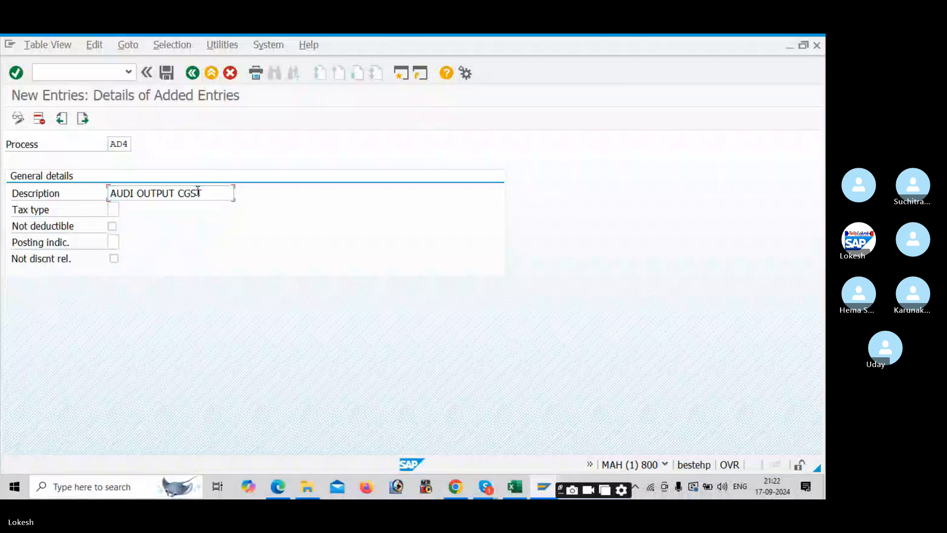
- Set AD4's tax type to 1 (Output tax) and posting indicator to 2 (Separate line item), and save the entry
key("Tab")
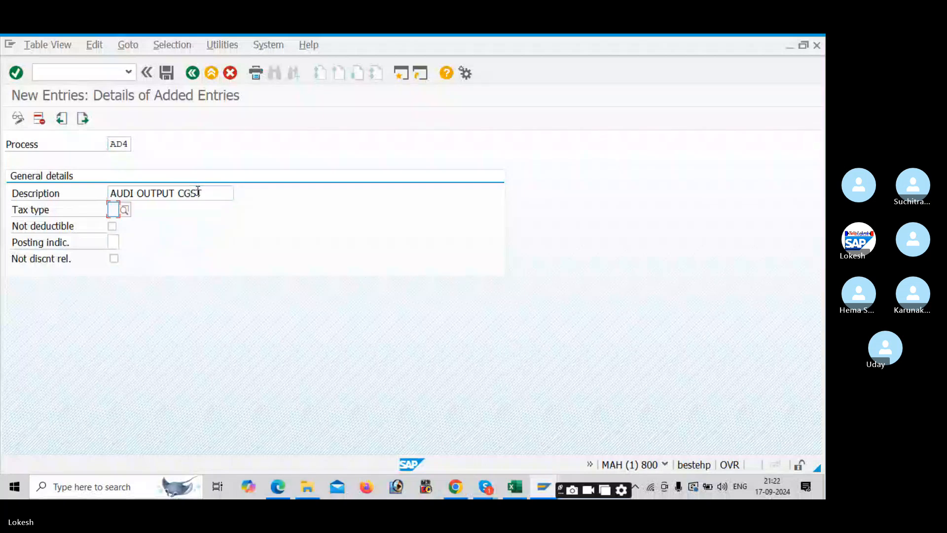
left_click(124, 211)
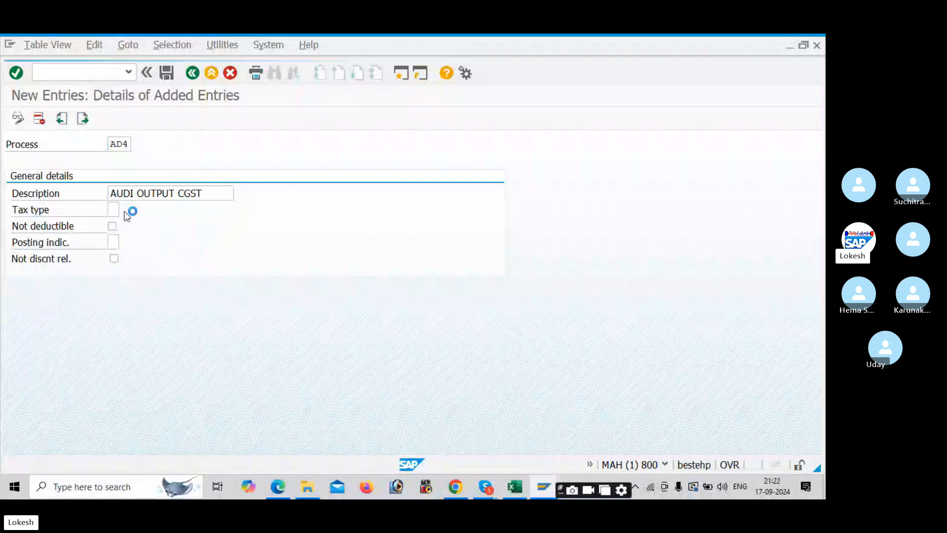
key("Return")
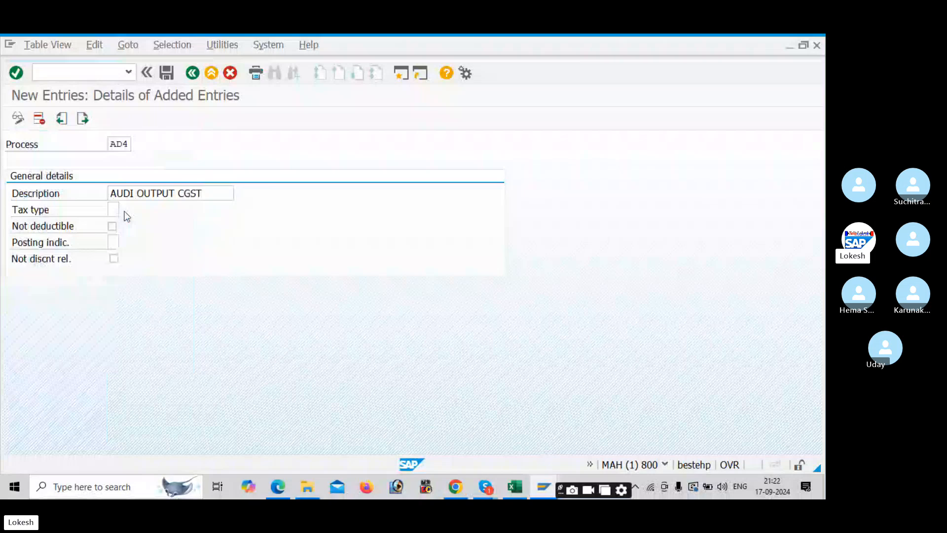
left_click(126, 242)
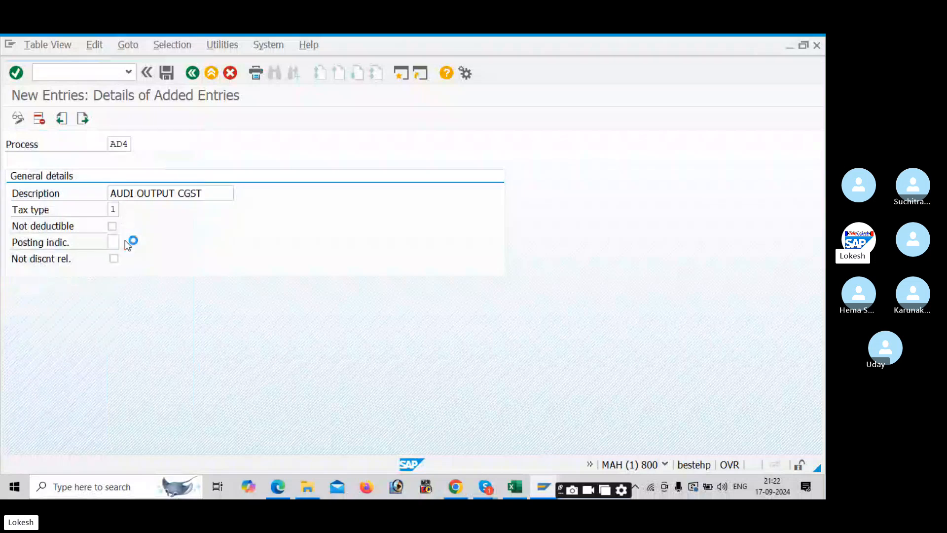
key("Down")
key("Return")
key("Return")
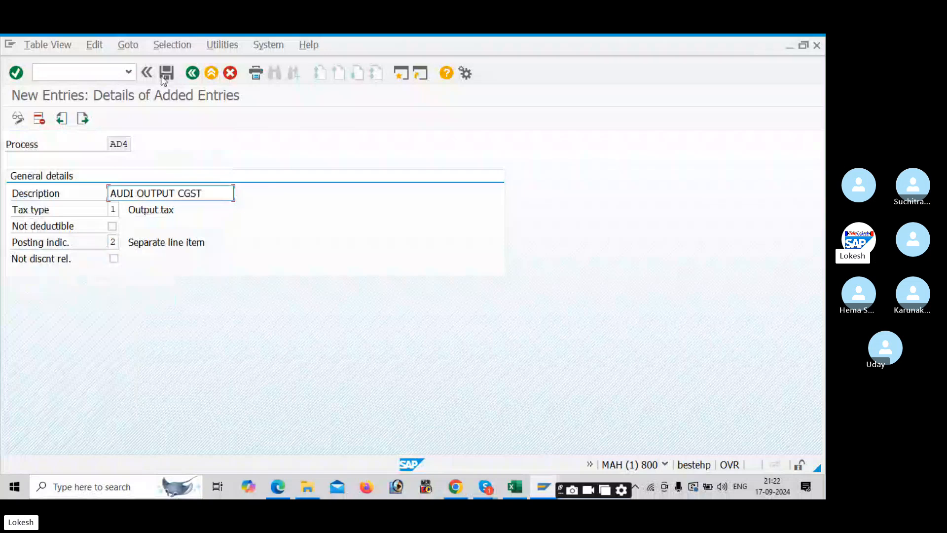
left_click(164, 79)
- Start another account key entry with process AD5 and description AUDI OUTPUT SGST
left_click(80, 123)
type("A")
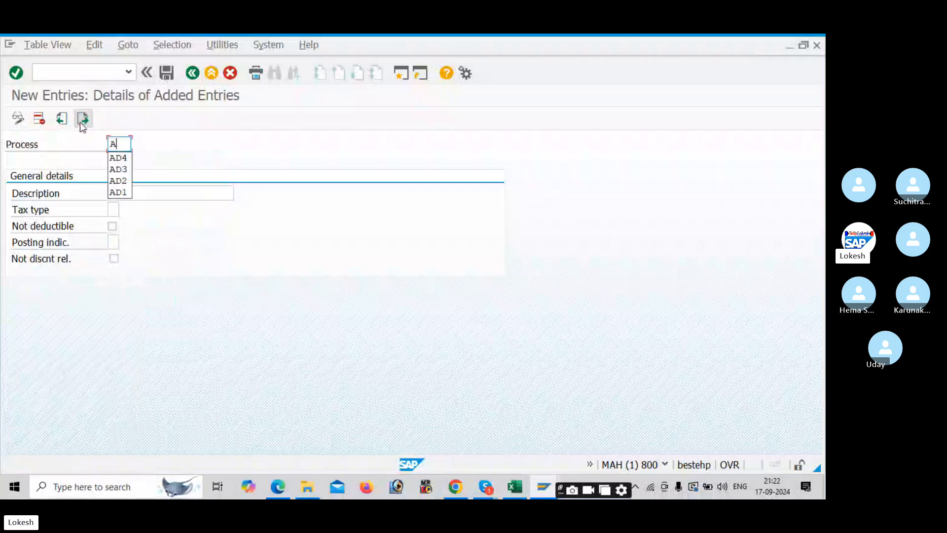
type("D5")
key("Tab")
type("AUDI OUTPUT CGST")
key("Tab")
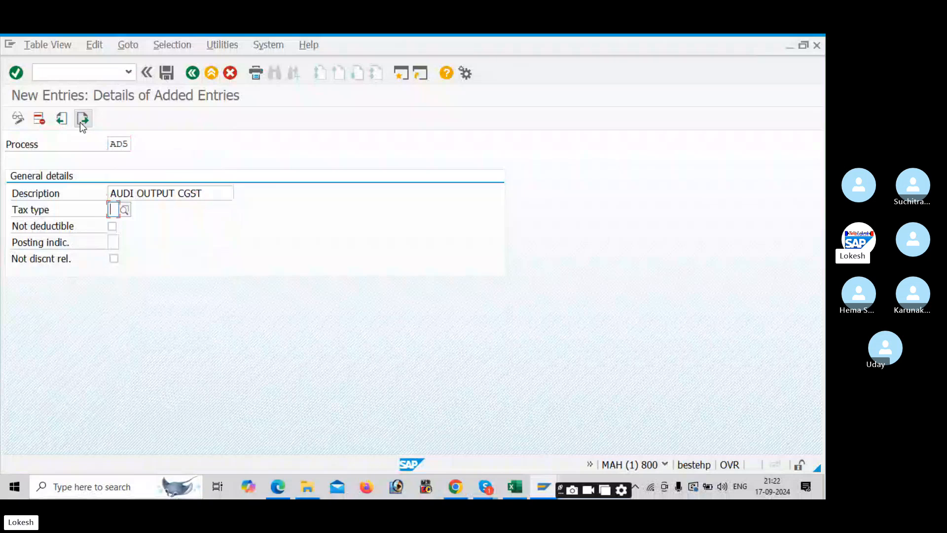
left_click(210, 192)
key("BackSpace")
key("BackSpace")
key("BackSpace")
key("BackSpace")
type("SG")
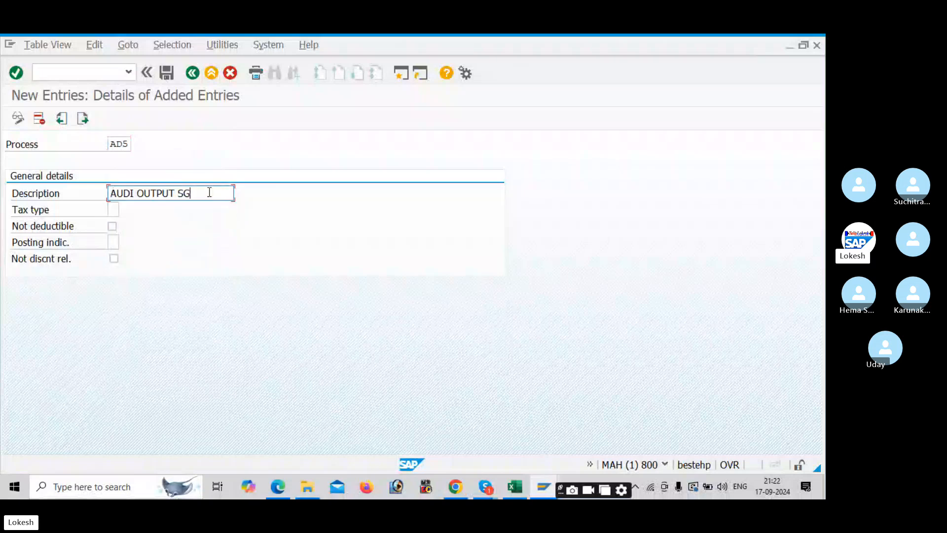
type("ST")
- Set AD5's tax type to 1 (Output tax) and posting indicator to 2 (Separate line item), and save the entry
key("Tab")
type("1")
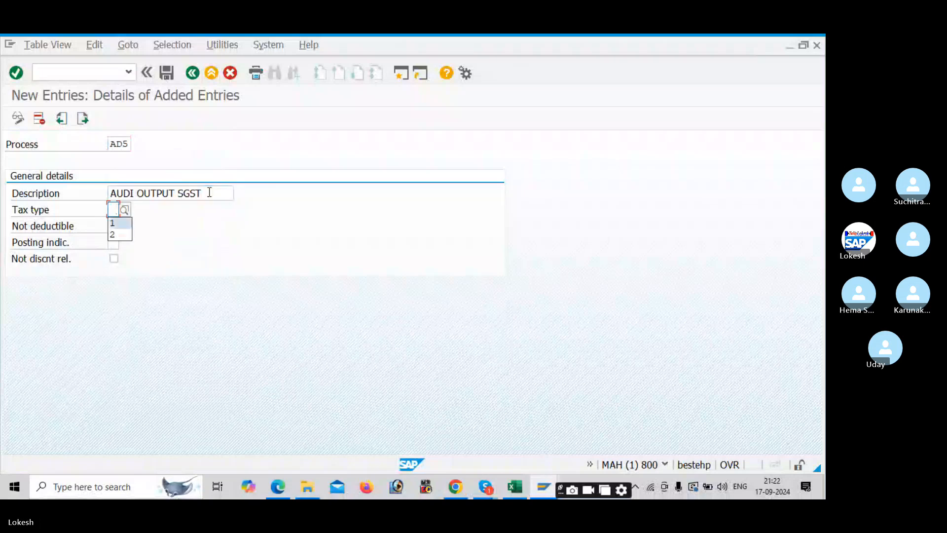
key("Tab")
key("Tab")
type("2")
key("Tab")
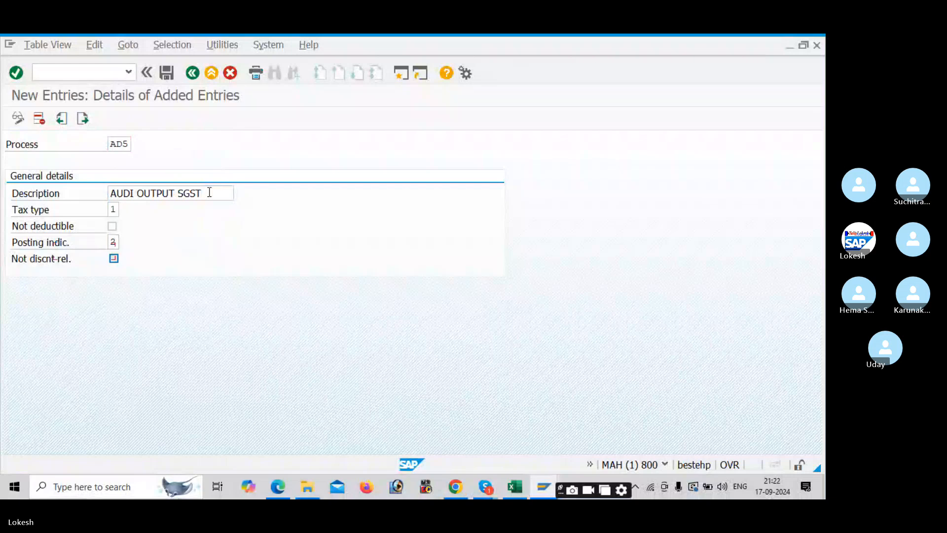
key("Return")
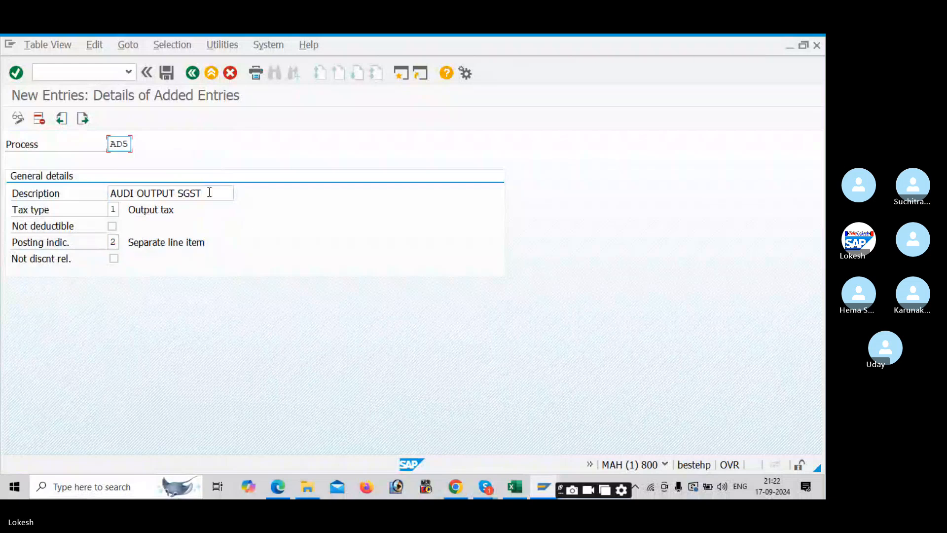
left_click(166, 76)
- Start another account key entry with process AD6 and description AUDI OUTPUT IGST
type("AD6")
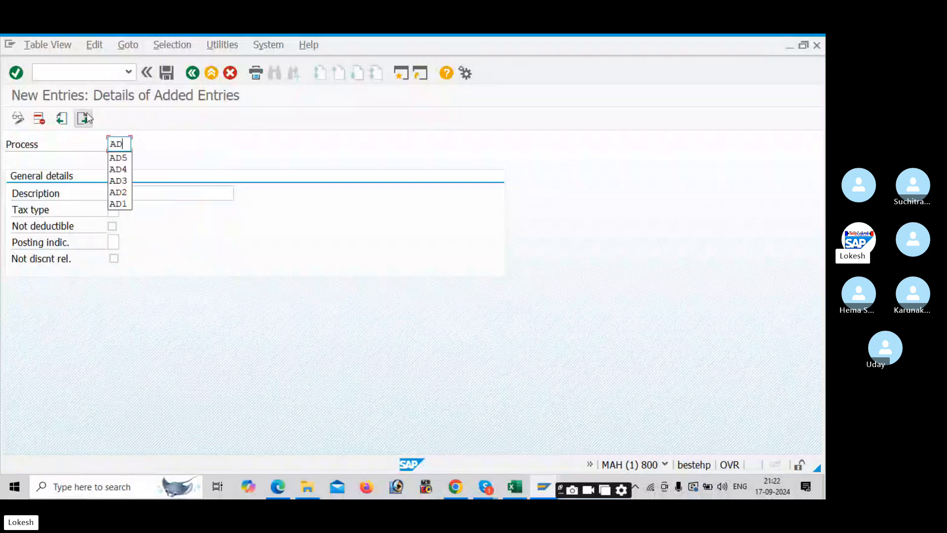
key("Tab")
type("AUDI OUTPUT SGST")
key("Tab")
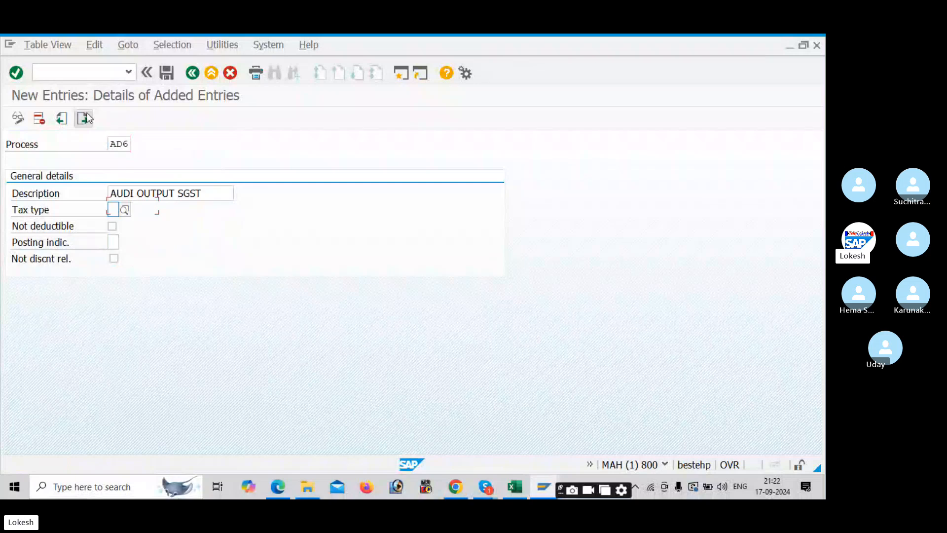
left_click(205, 191)
key("BackSpace")
key("BackSpace")
key("BackSpace")
key("BackSpace")
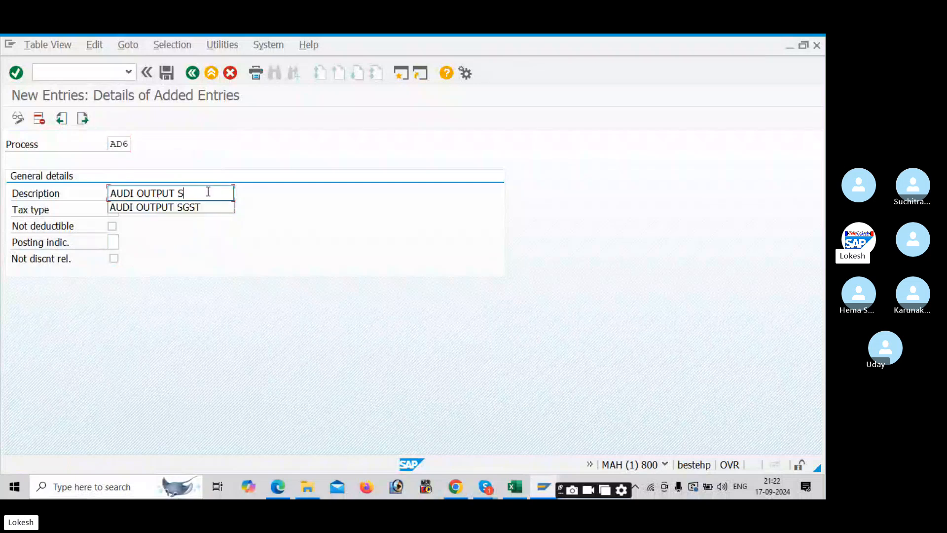
type("IGST")
key("Tab")
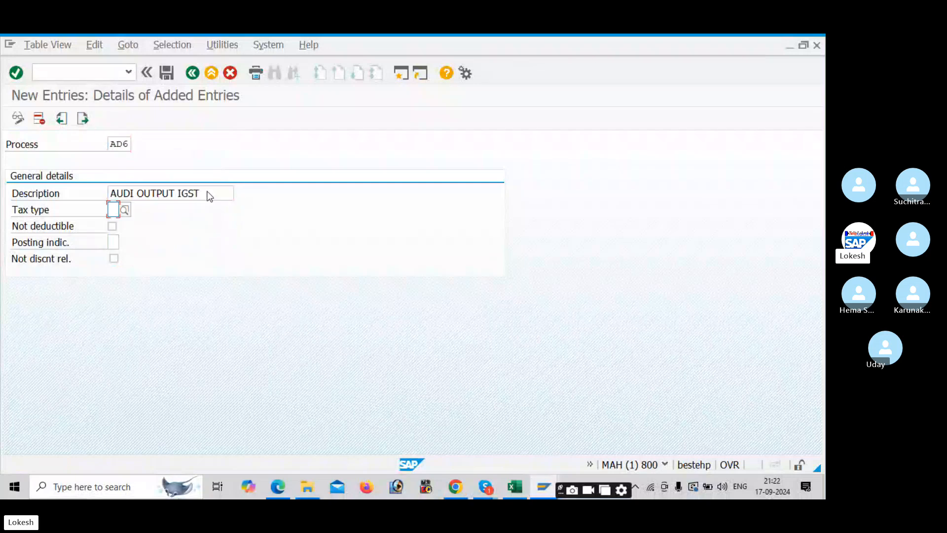
- Set AD6's tax type to 1 (Output tax) and posting indicator to 2 (Separate line item), and save the entry
type("1")
key("Tab")
key("Tab")
type("2")
key("Tab")
key("Return")
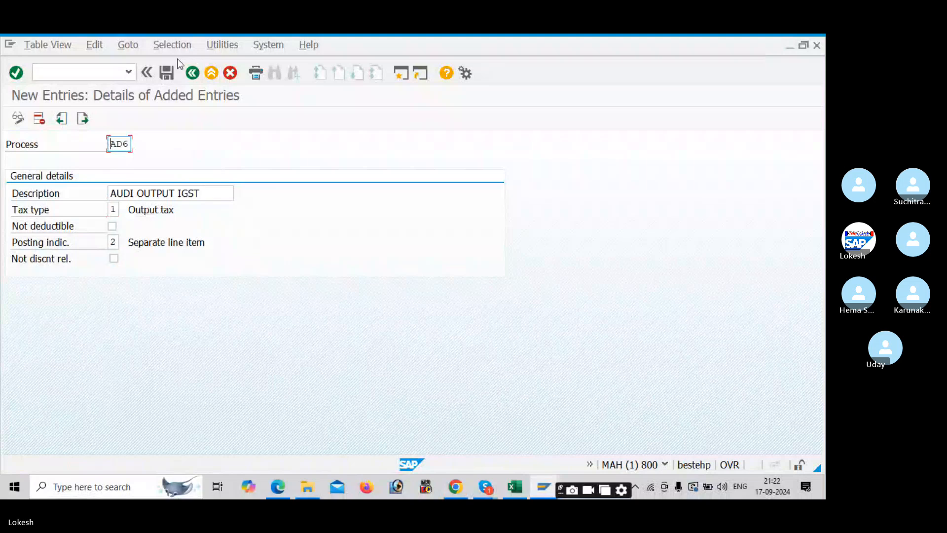
left_click(167, 74)
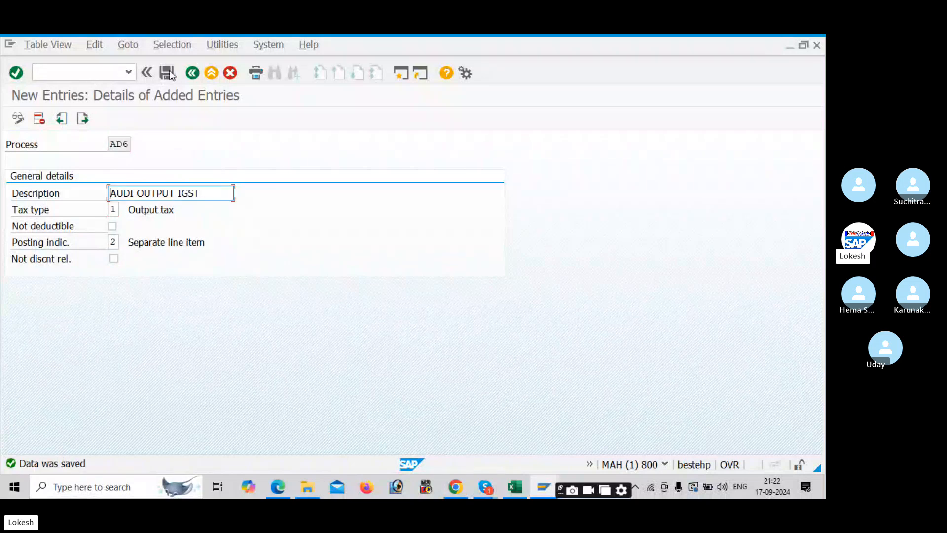
- Switch to the Excel GST sheet and record AD1,AD2,AD3,AD4,AD5,AD6 in cell D4 of the account keys row
key("alt+Tab")
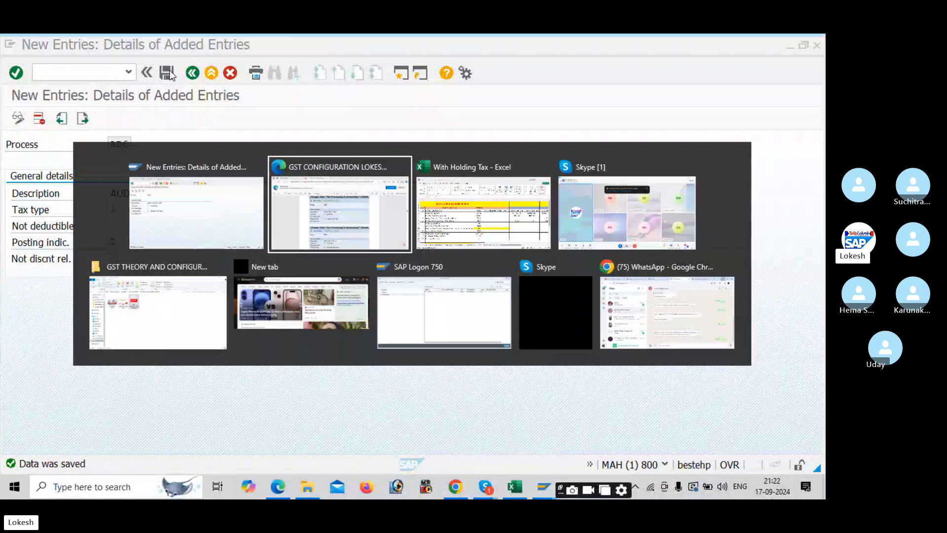
key("alt+Tab")
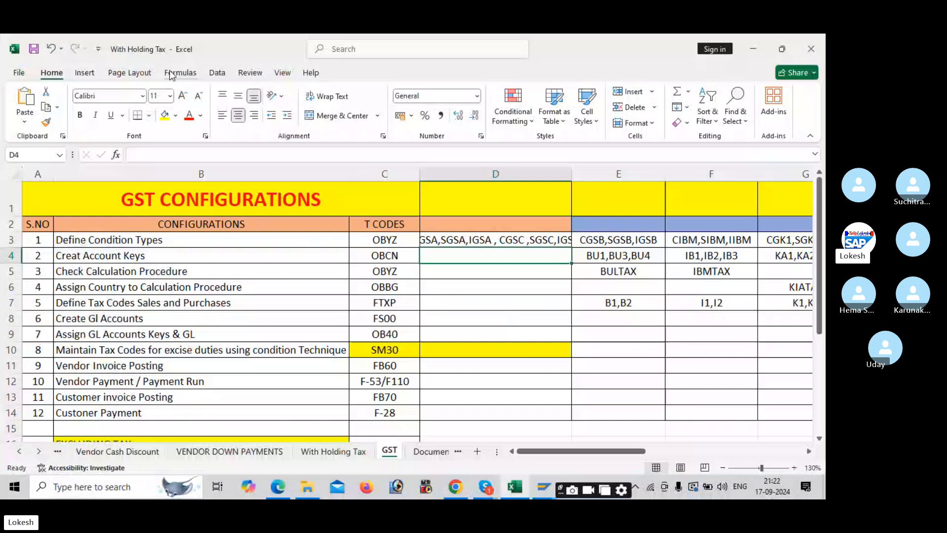
type("AD1,AD2,AD3,AD")
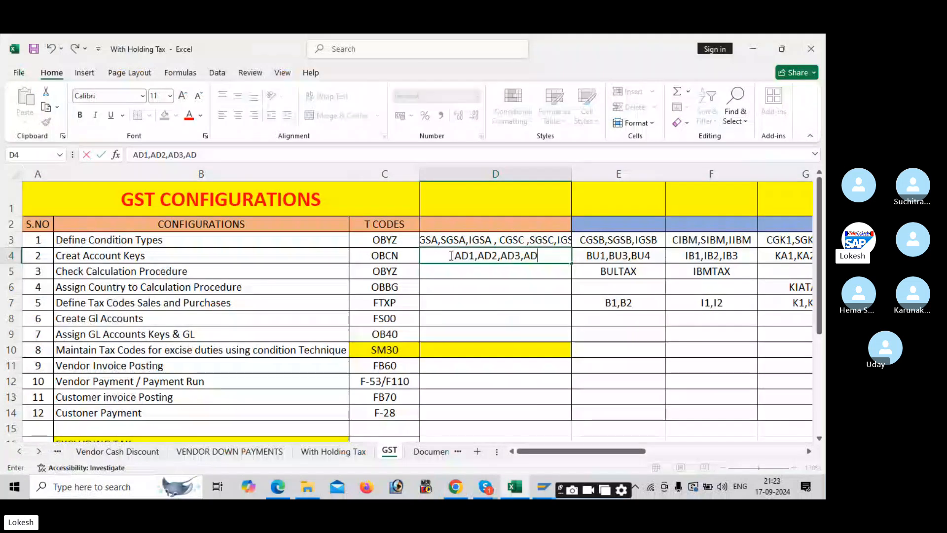
type("4,AD5,AD6")
key("Return")
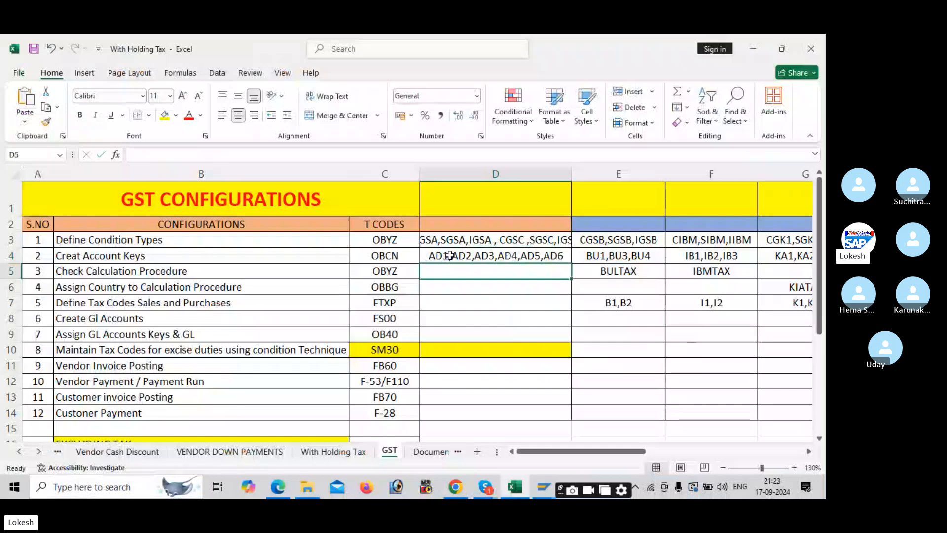
- Return to SAP, run transaction OBYZ with /NOBYZ and open the Procedures condition element
key("alt+Tab")
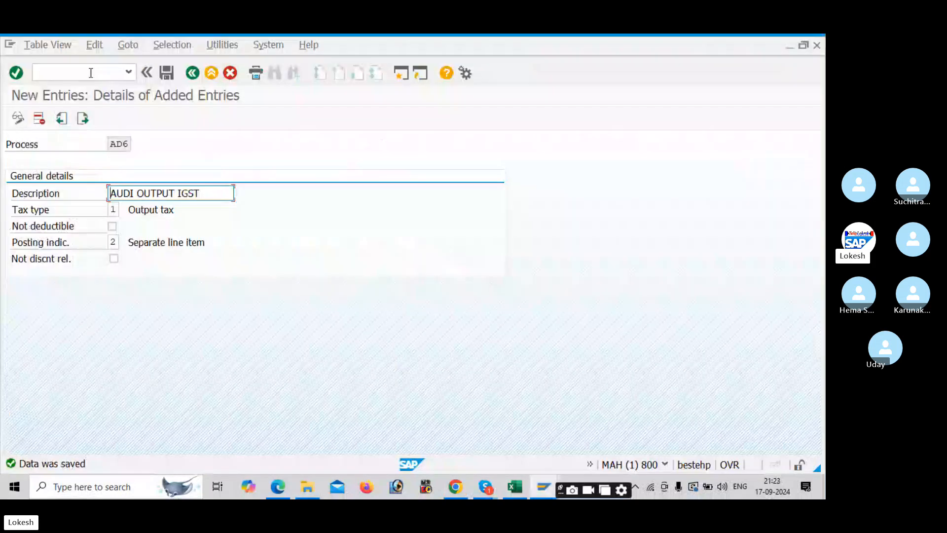
left_click(91, 73)
type("/NOBYZ")
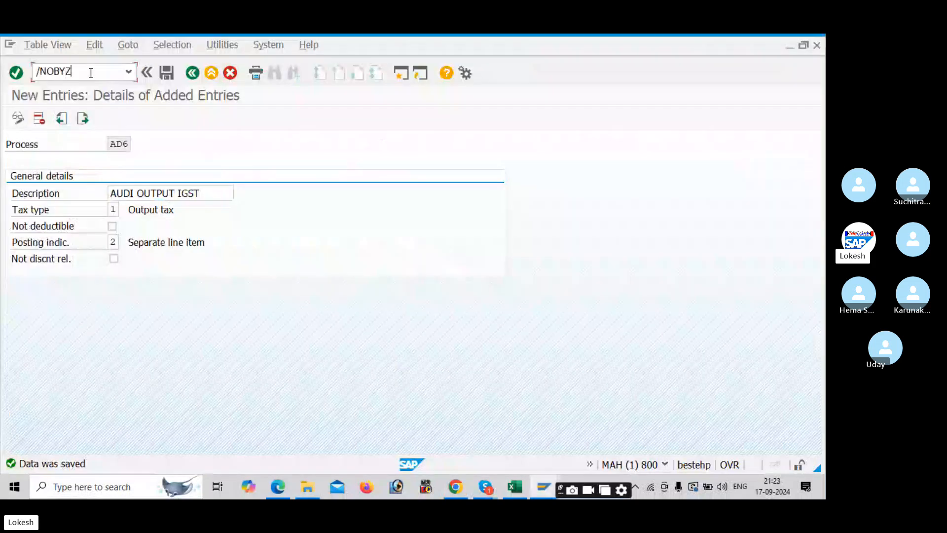
key("Return")
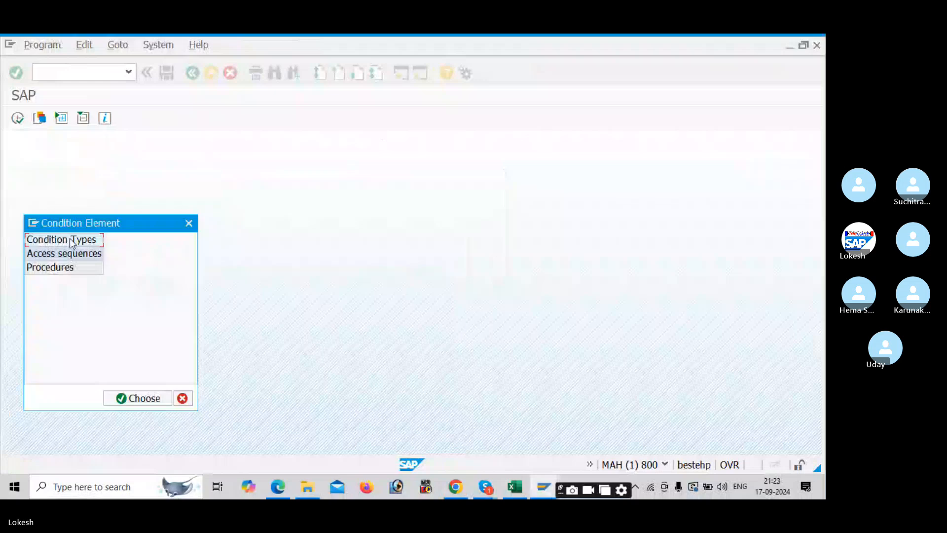
double_click(74, 267)
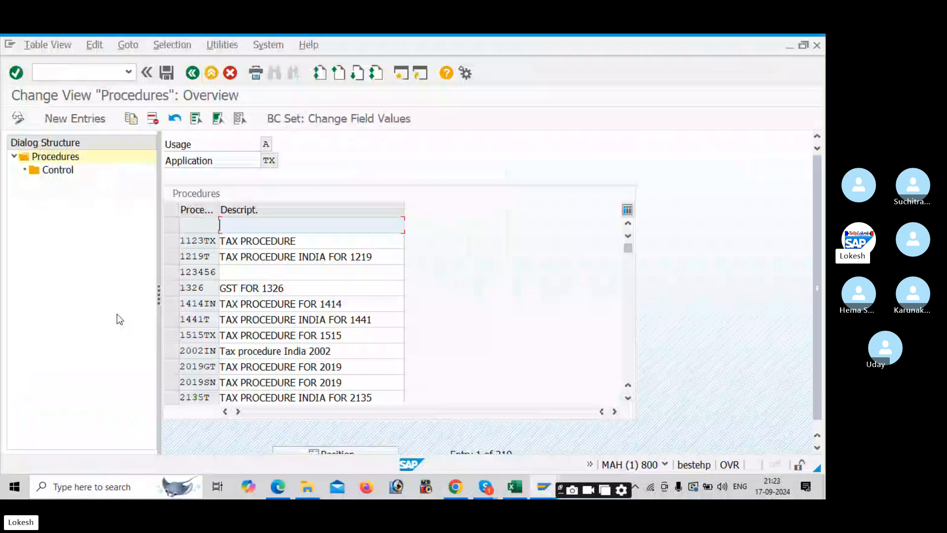
- Start a new tax calculation procedure entry with the code AUDTAX
left_click(86, 120)
type("AUIITA")
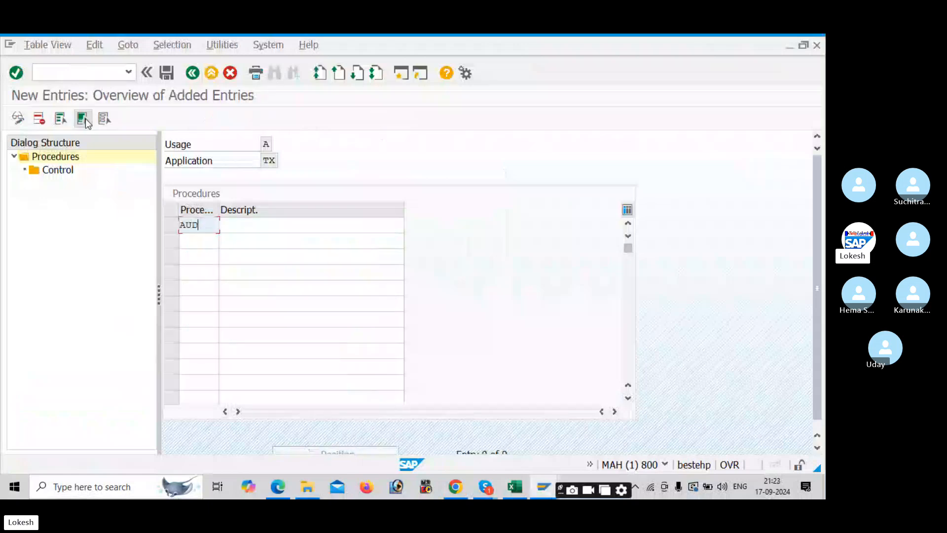
key("BackSpace")
key("BackSpace")
key("BackSpace")
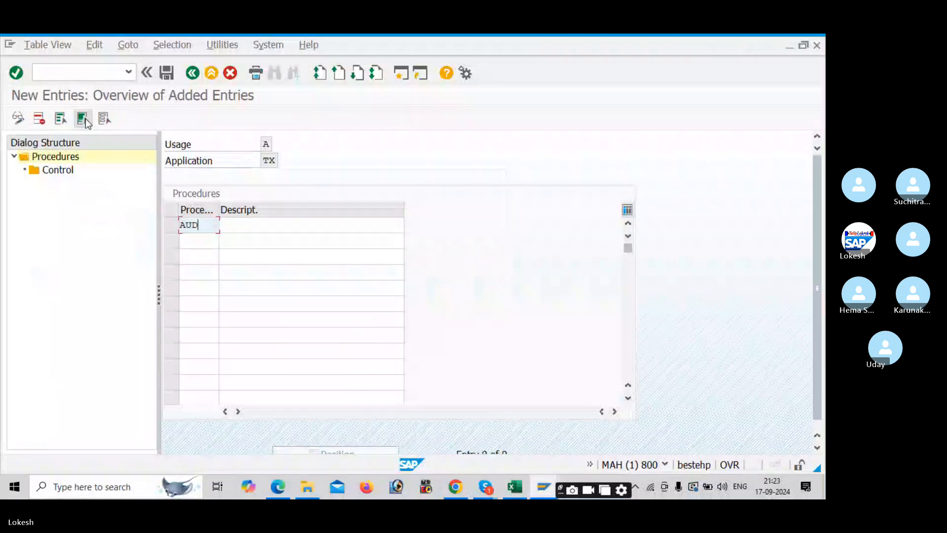
type("TAX")
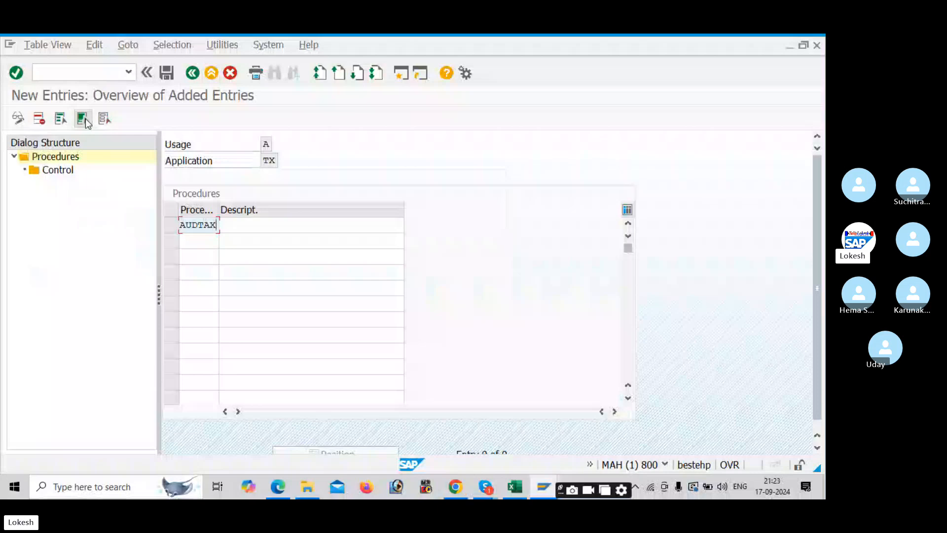
- Set AUDTAX's description to TAX PROCEDURE FOR AUDDI and save it under the GST CONFIGURATION FOR AAUDI customizing request
key("Tab")
key("Return")
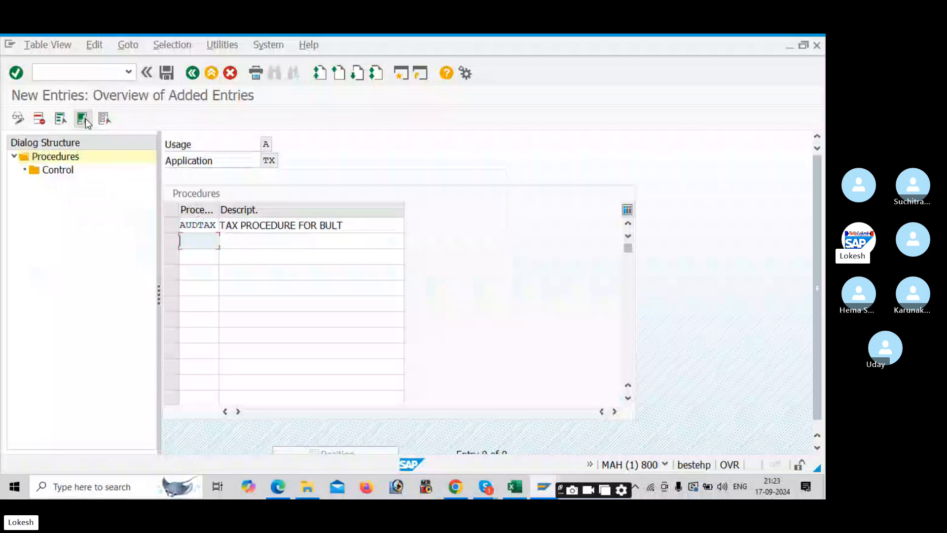
key("BackSpace")
key("BackSpace")
key("BackSpace")
key("BackSpace")
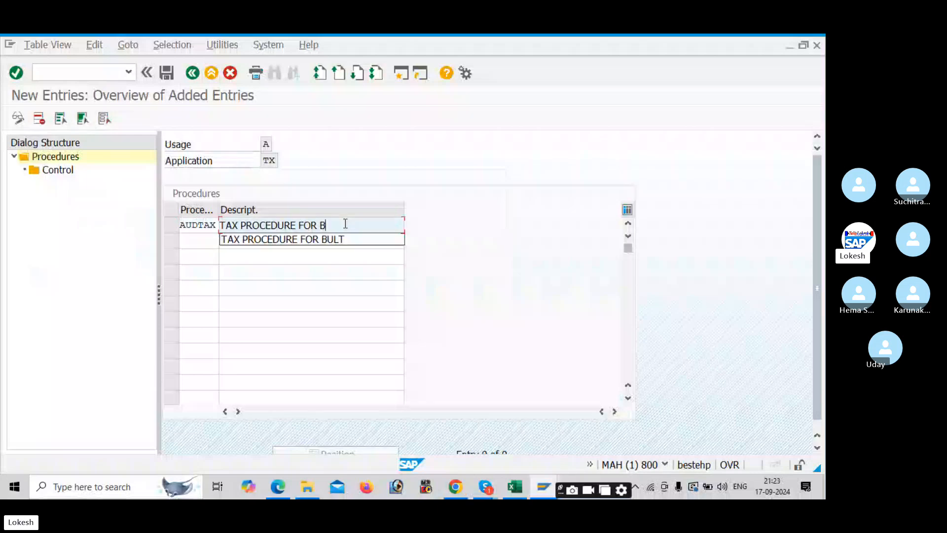
type("AUDI")
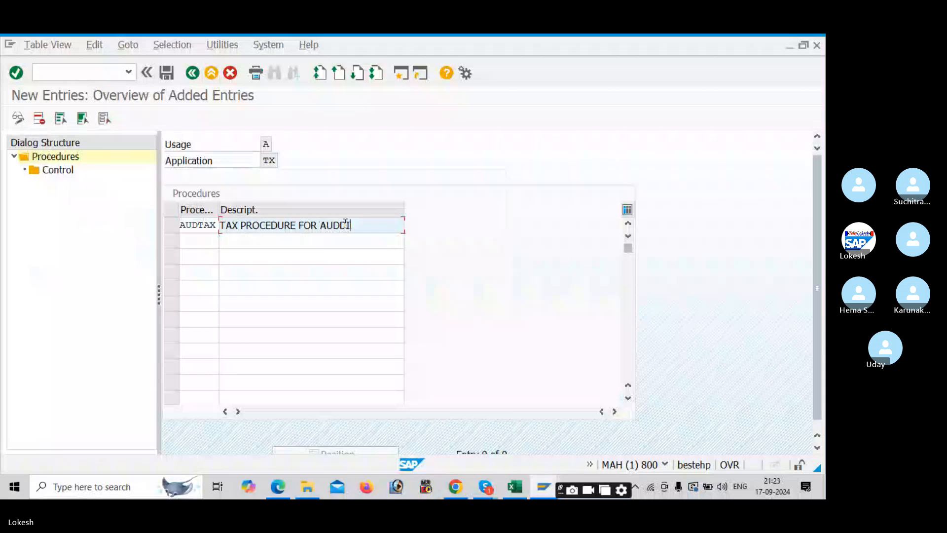
key("Return")
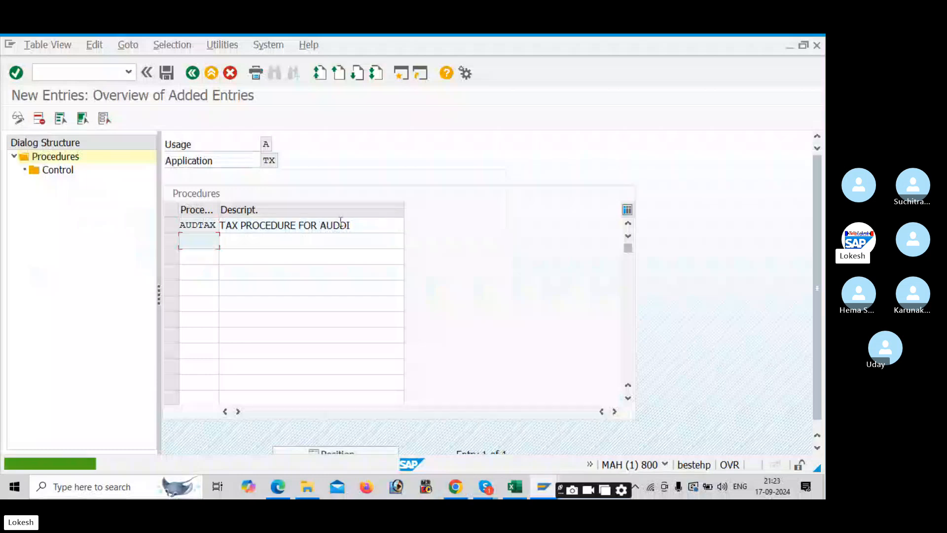
left_click(167, 73)
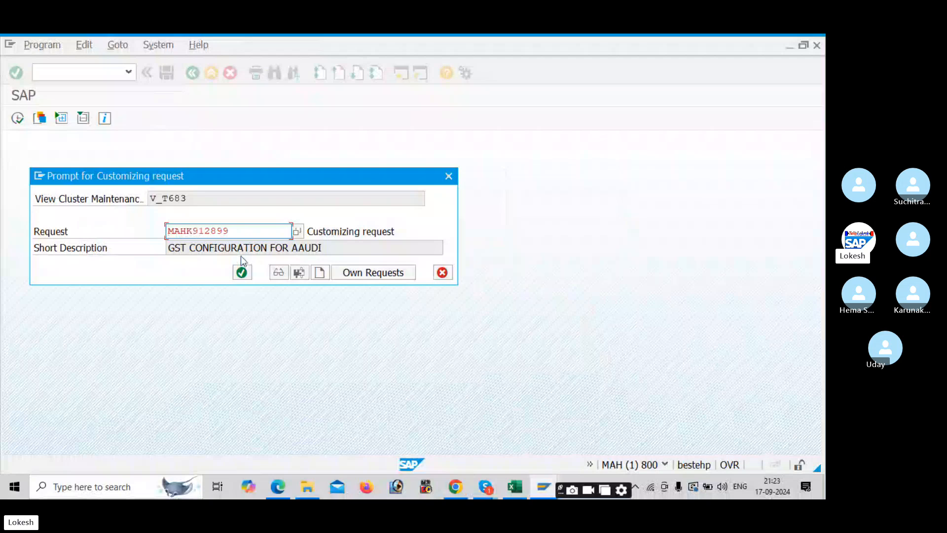
left_click(243, 272)
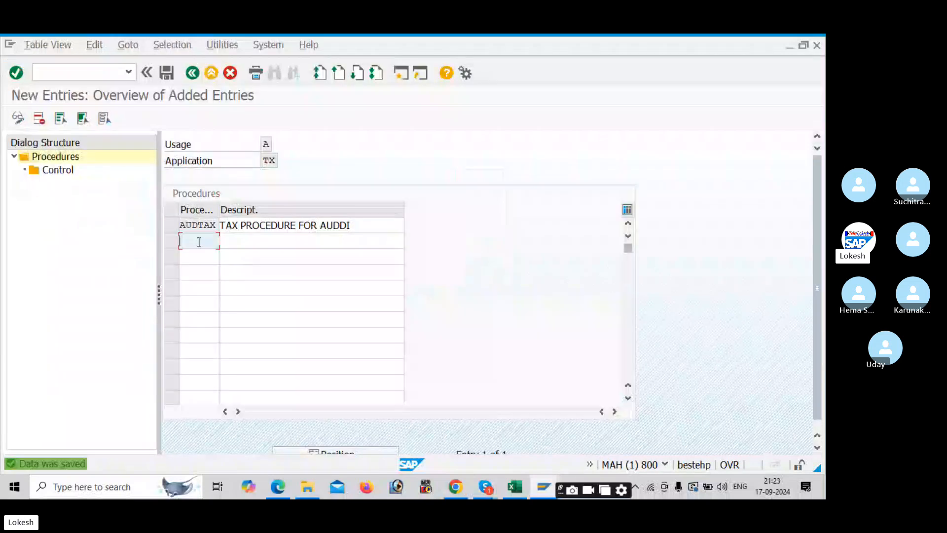
- Open the Control level of the AUDTAX procedure and start new entries there
left_click(67, 170)
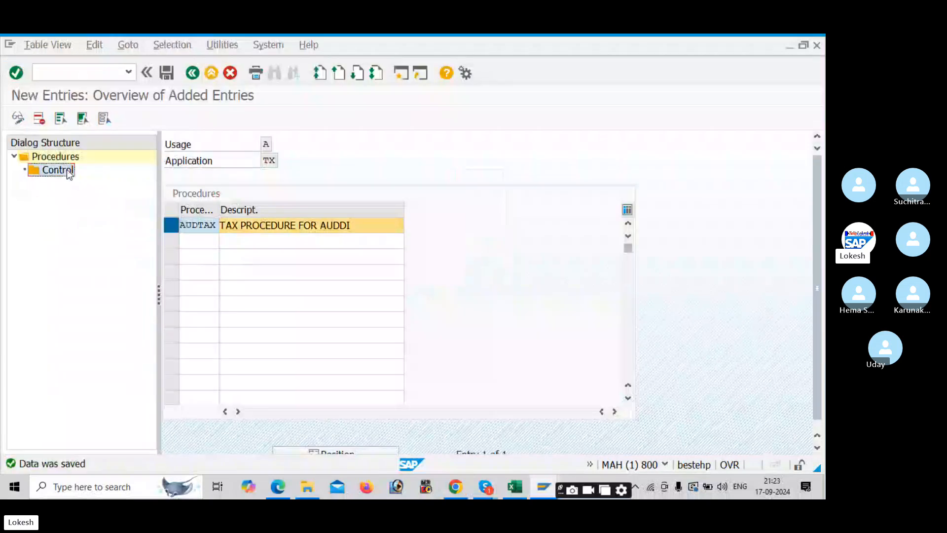
double_click(66, 170)
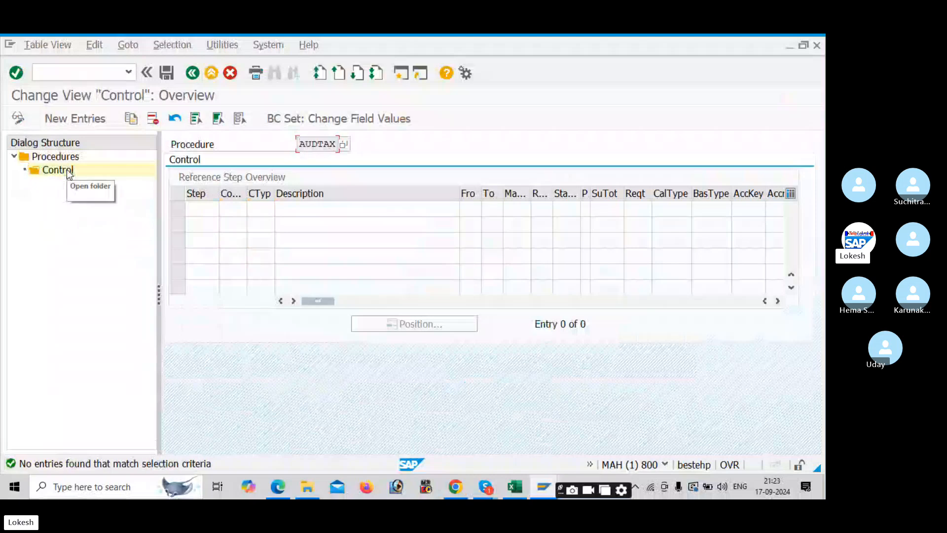
left_click(79, 122)
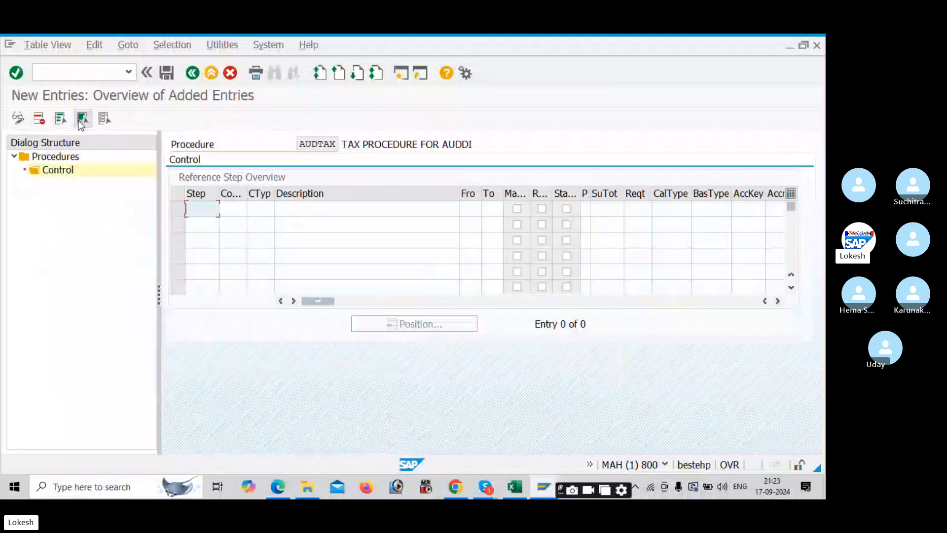
- Switch to the GST configuration PDF in Edge and examine the example Control steps for the WINTAX procedure
key("alt+Tab")
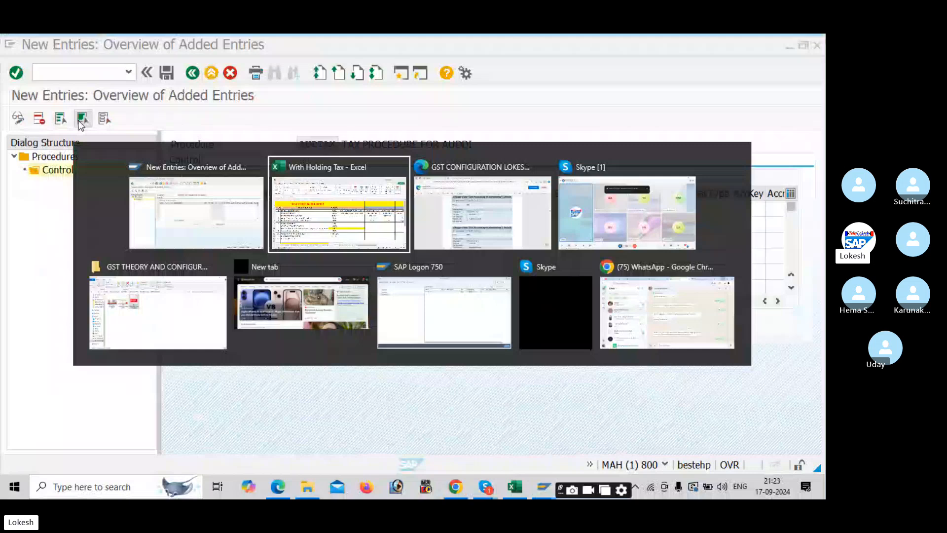
key("alt+Tab")
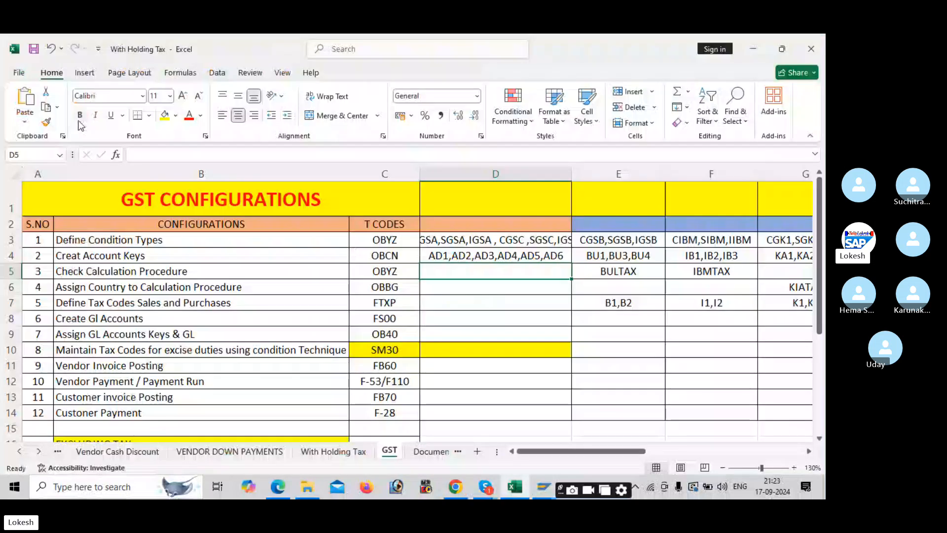
key("alt+Tab")
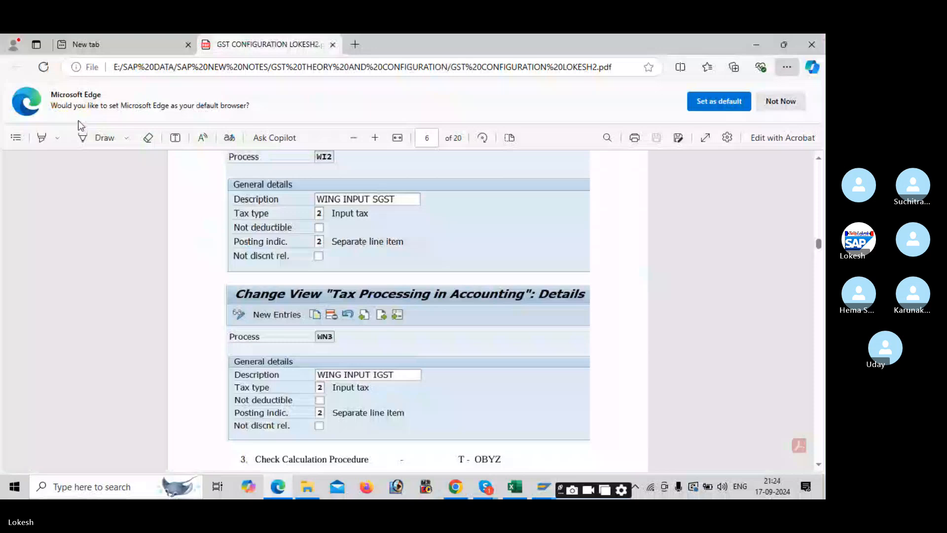
key("Down")
key("Down")
key("Down")
key("Down")
key("Down")
key("Down")
key("Down")
key("Down")
key("Down")
key("Down")
key("Down")
key("Down")
key("Down")
key("Down")
key("Down")
key("Down")
key("Down")
key("Down")
key("Down")
key("Down")
key("Down")
key("Down")
key("Down")
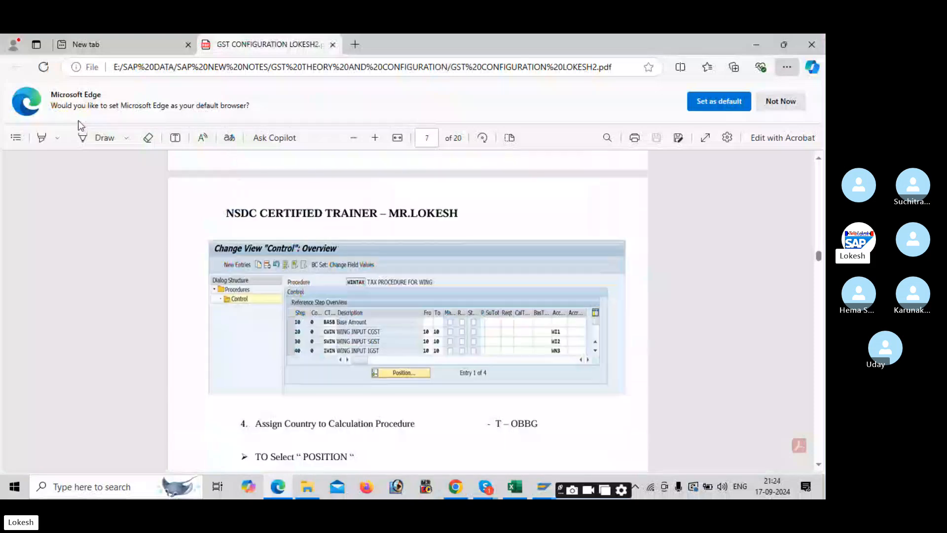
key("Down")
key("Down")
key("Down")
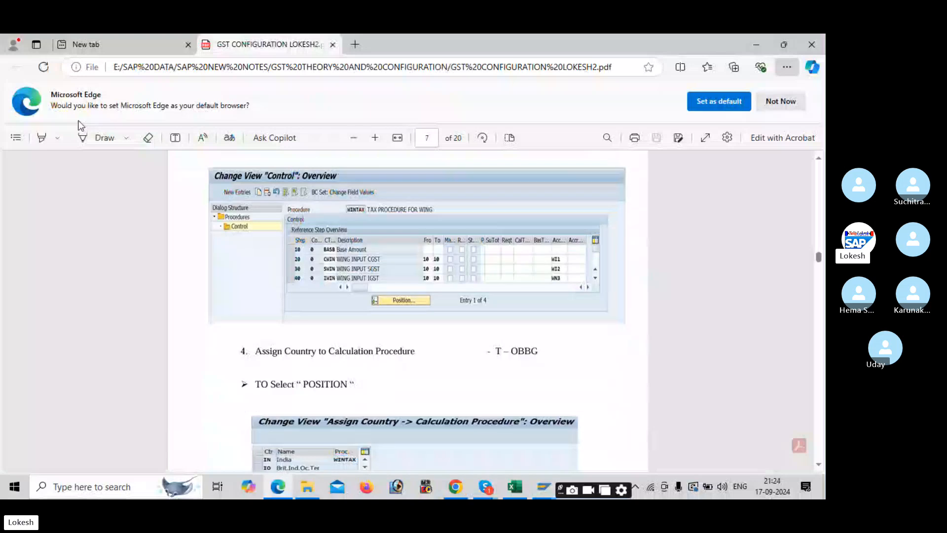
key("Down")
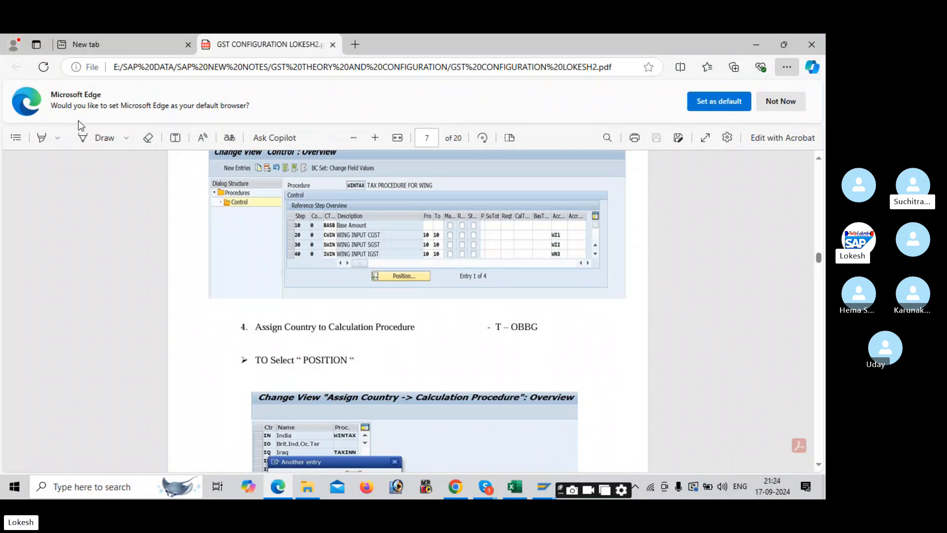
- Switch back to SAP's new control entries for the AUDTAX procedure
key("alt+Tab")
key("alt+Tab")
key("alt+Tab")
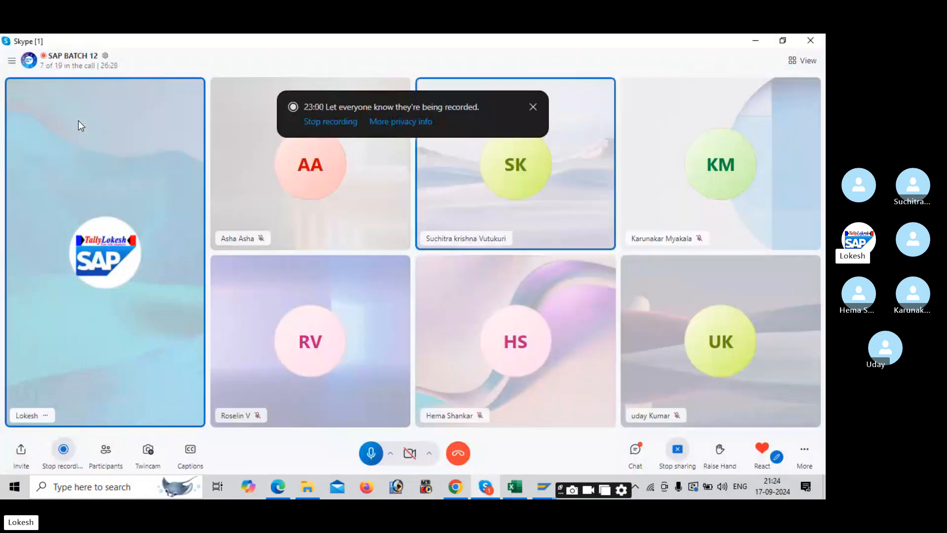
key("alt+Tab")
key("alt+Tab")
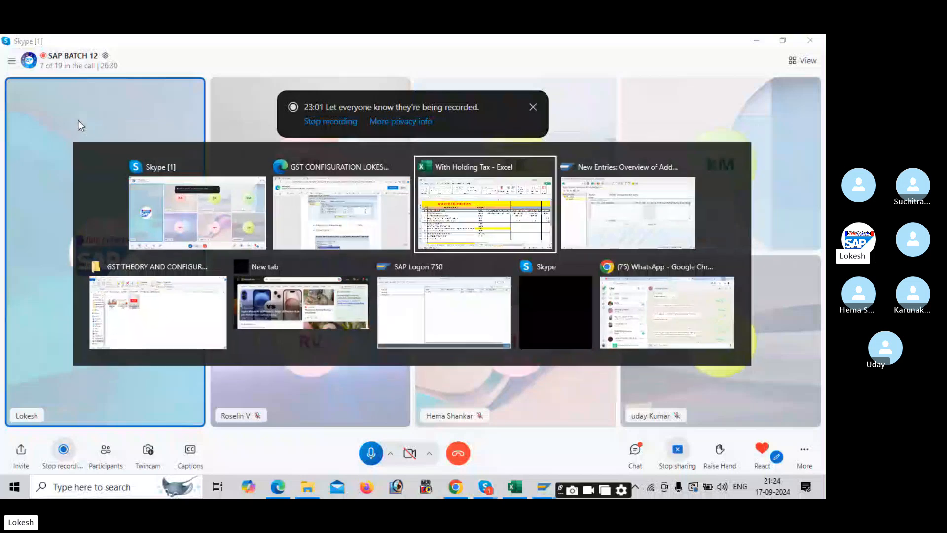
key("alt+Tab")
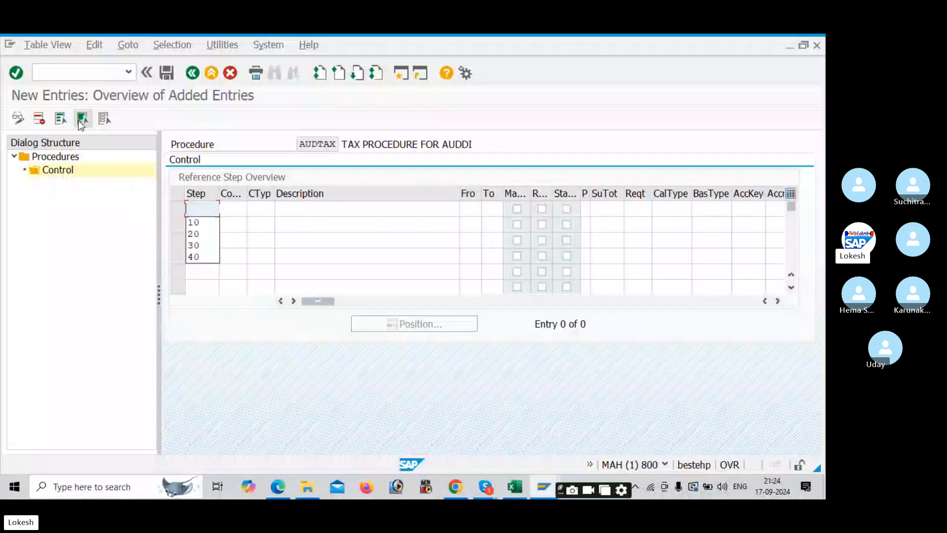
- Enter step numbers 10 to 70 in increments of 10 as new control entries for the AUDTAX procedure
type("10")
key("Down")
type("20")
key("Down")
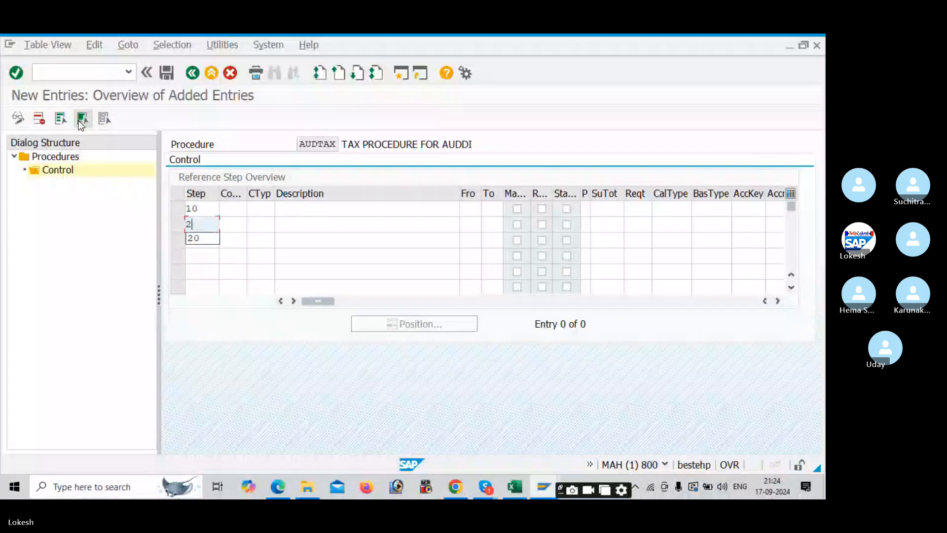
type("30")
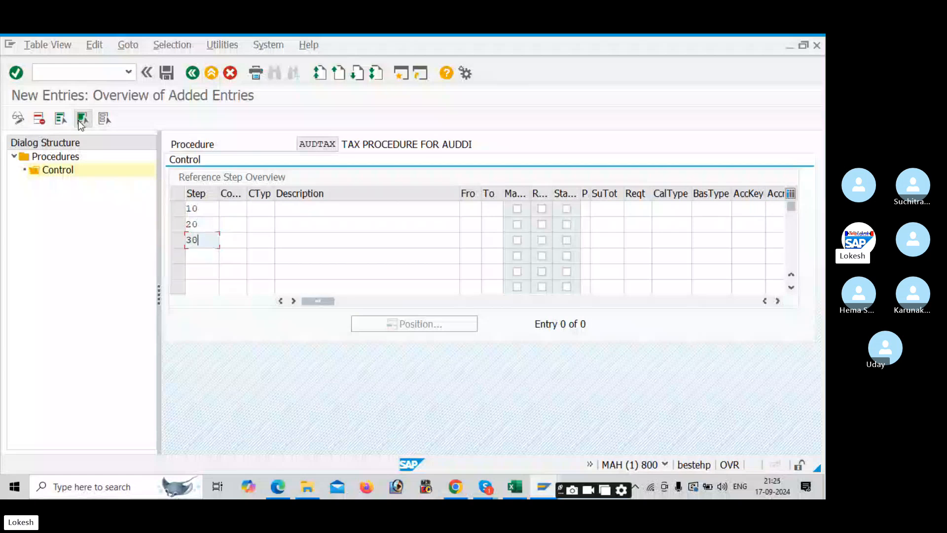
key("Down")
type("40")
key("Down")
type("50")
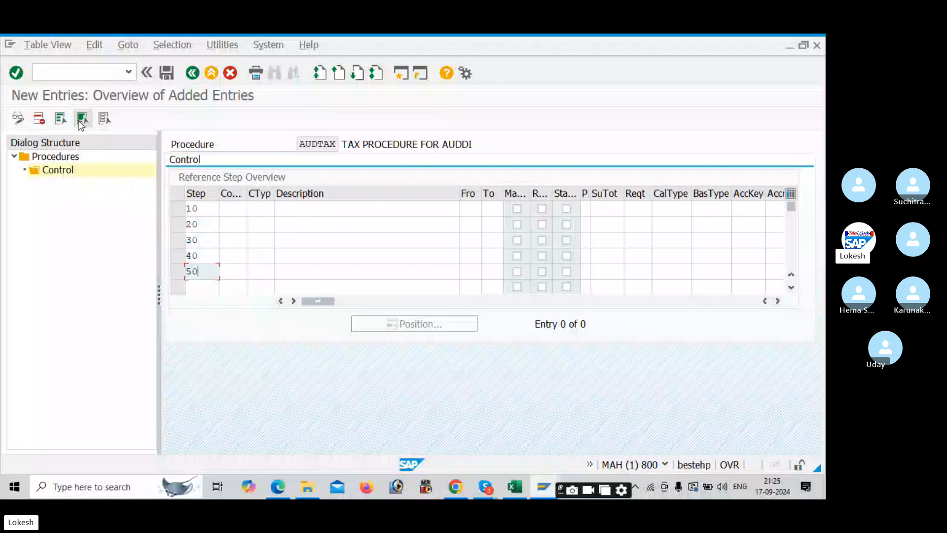
key("Down")
type("607")
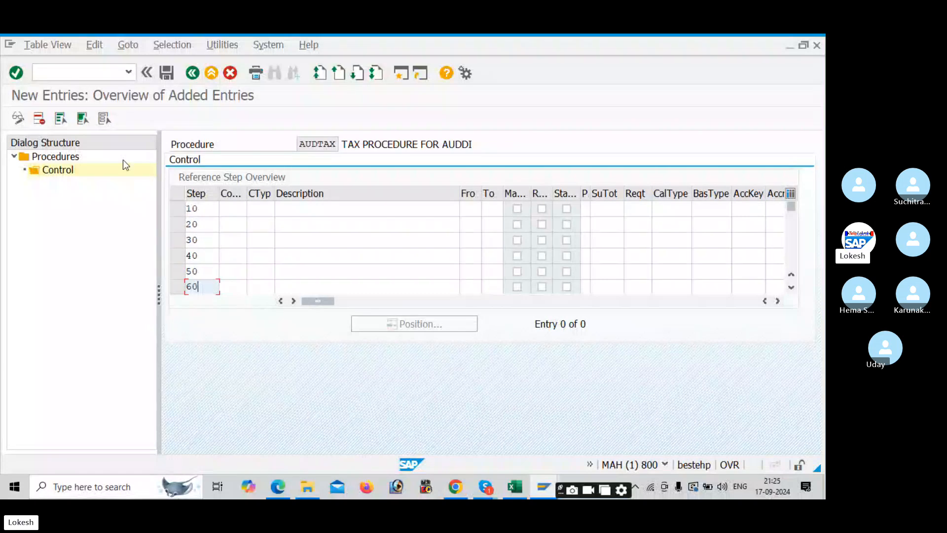
key("BackSpace")
left_click(747, 272)
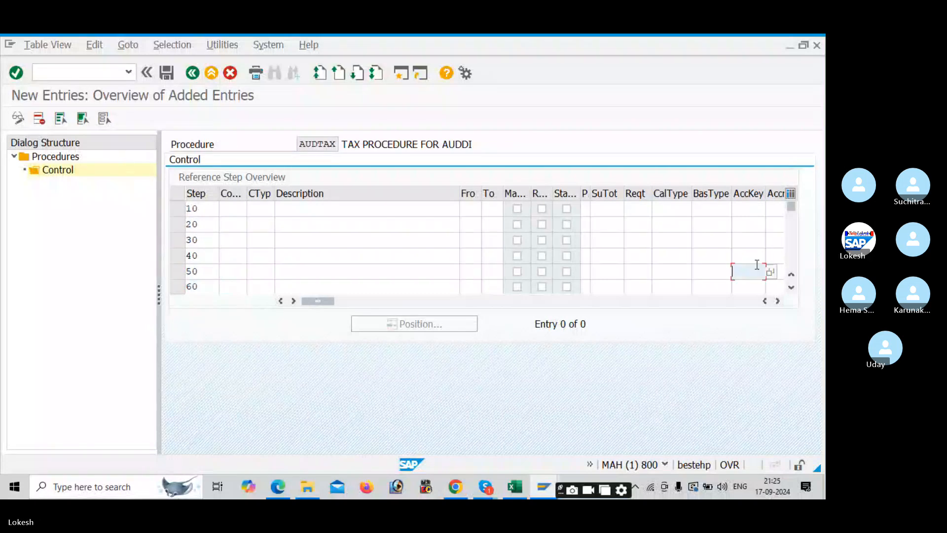
left_click(792, 287)
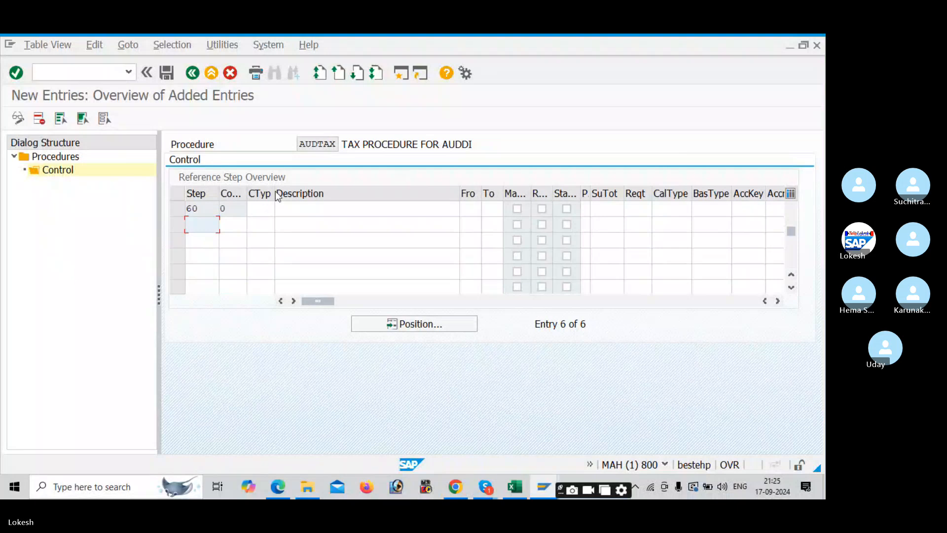
type("70")
key("Return")
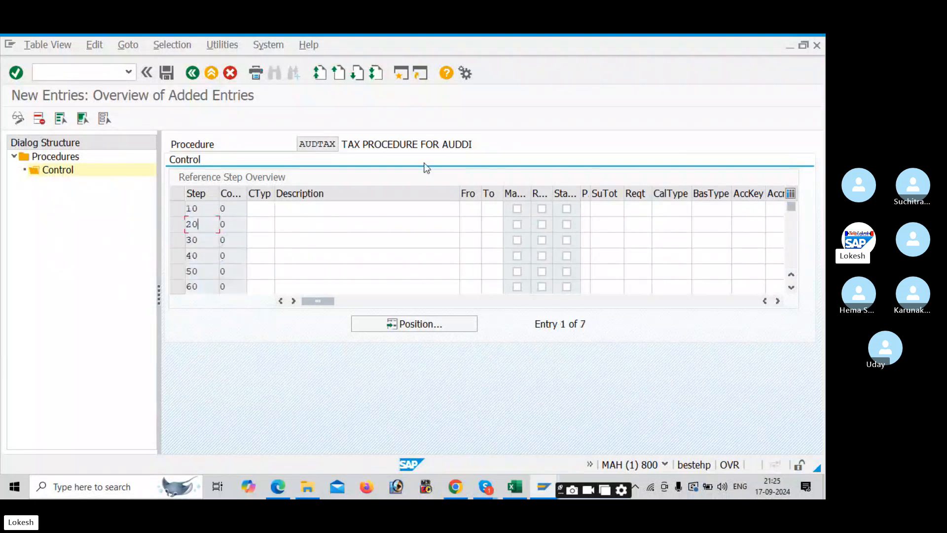
- Consult the WINTAX example in the Edge PDF and assign condition type BASB (Base Amount) to step 10 in SAP
left_click(267, 207)
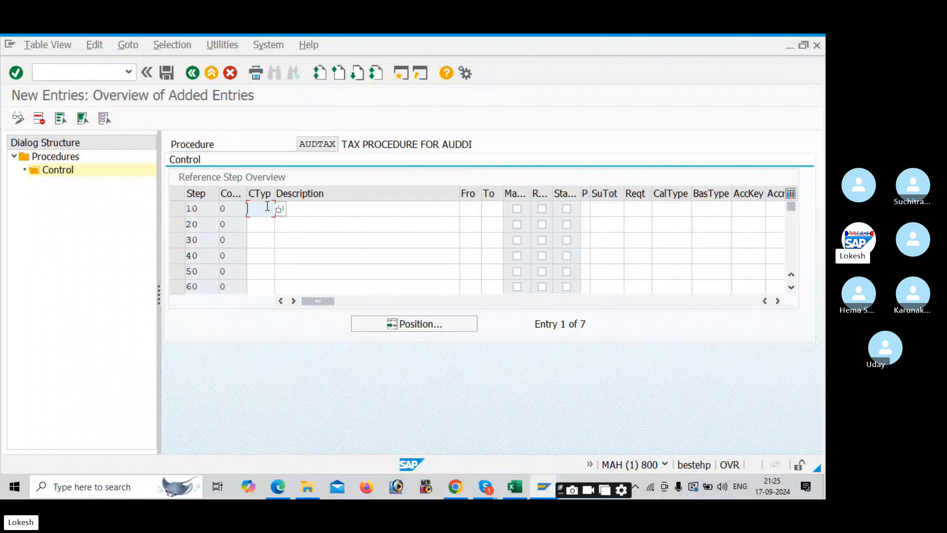
key("alt+Tab")
key("alt+Tab")
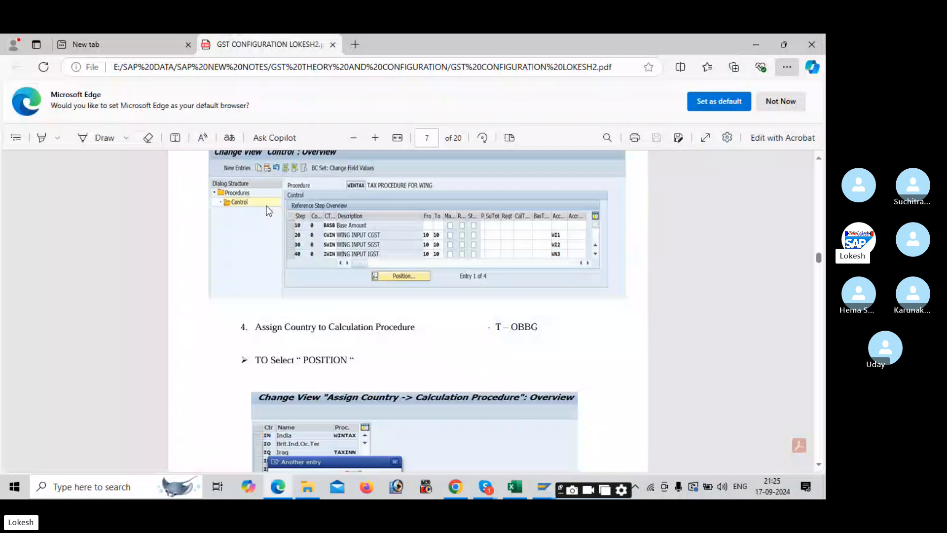
key("alt+Tab")
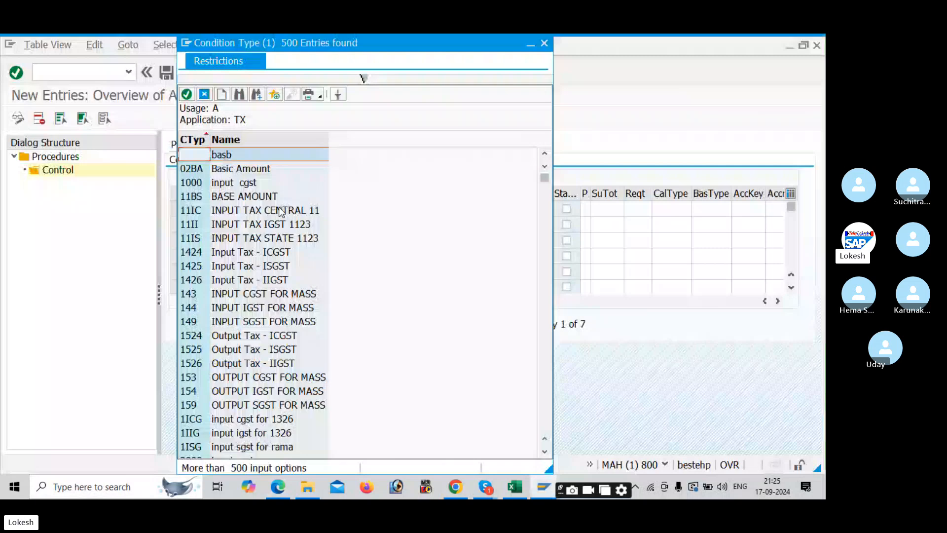
key("Return")
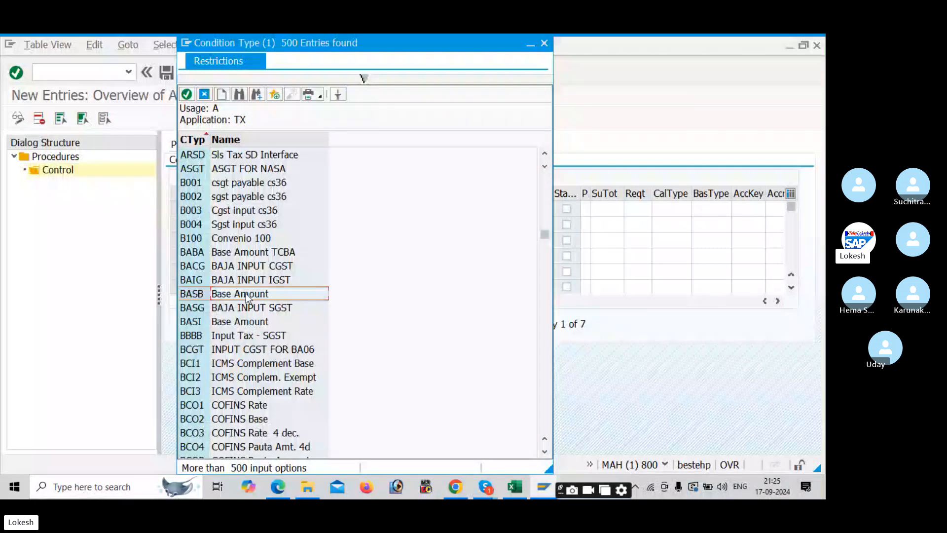
double_click(247, 296)
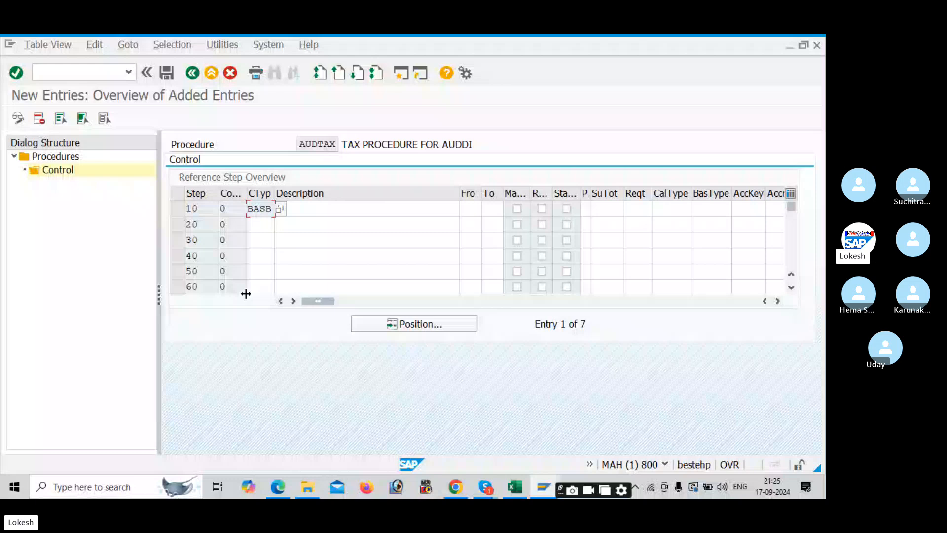
key("Tab")
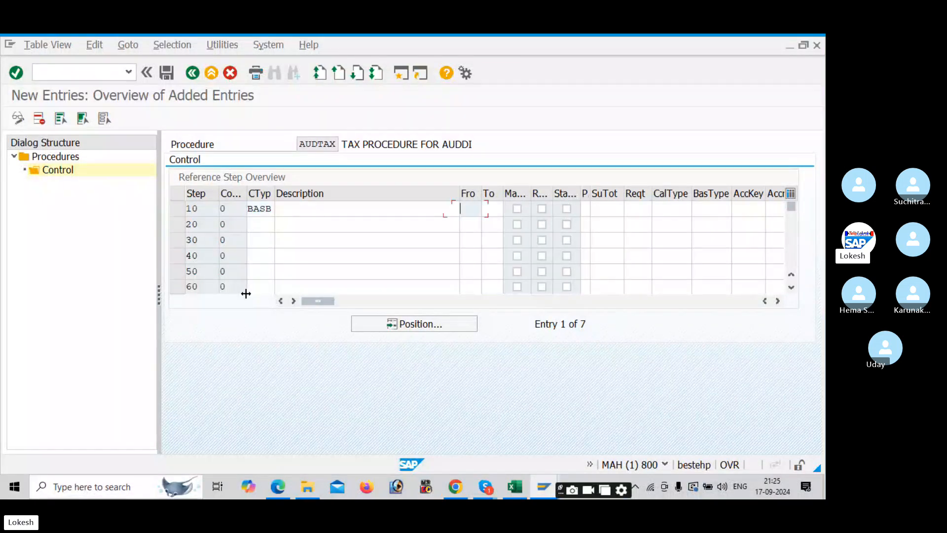
- Check the AUDI condition types in the Excel GST sheet and assign CGSA, SGSA and IGSA to steps 20, 30 and 40 in SAP
key("alt+Tab")
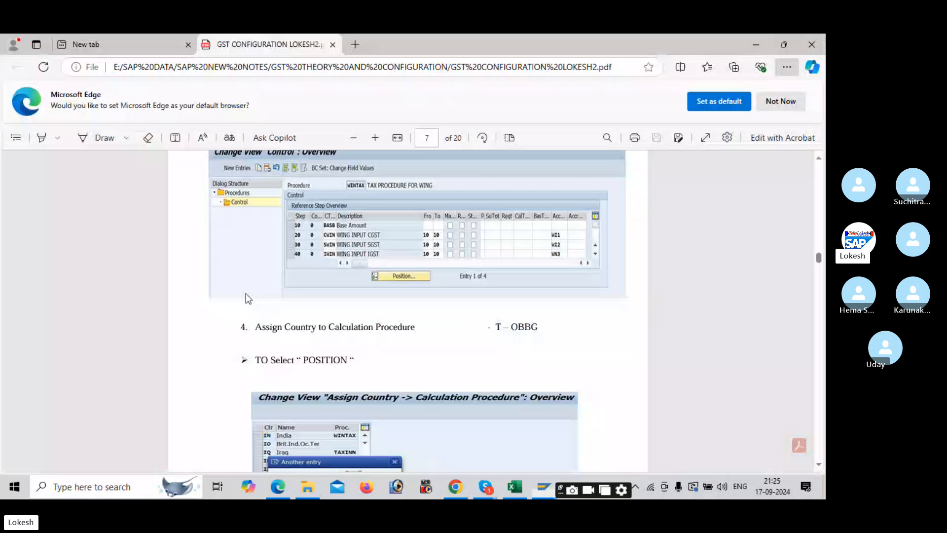
key("alt+Tab")
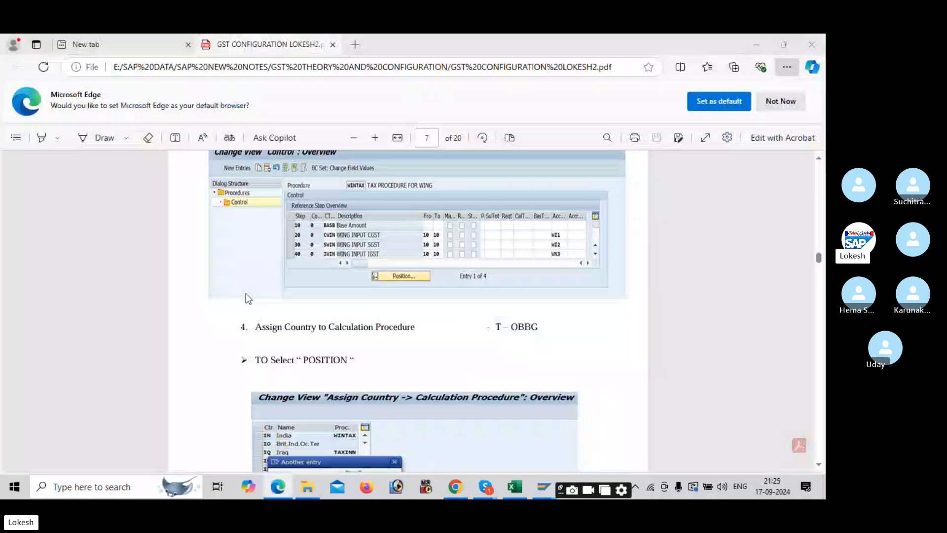
key("alt+Tab")
key("alt+Tab")
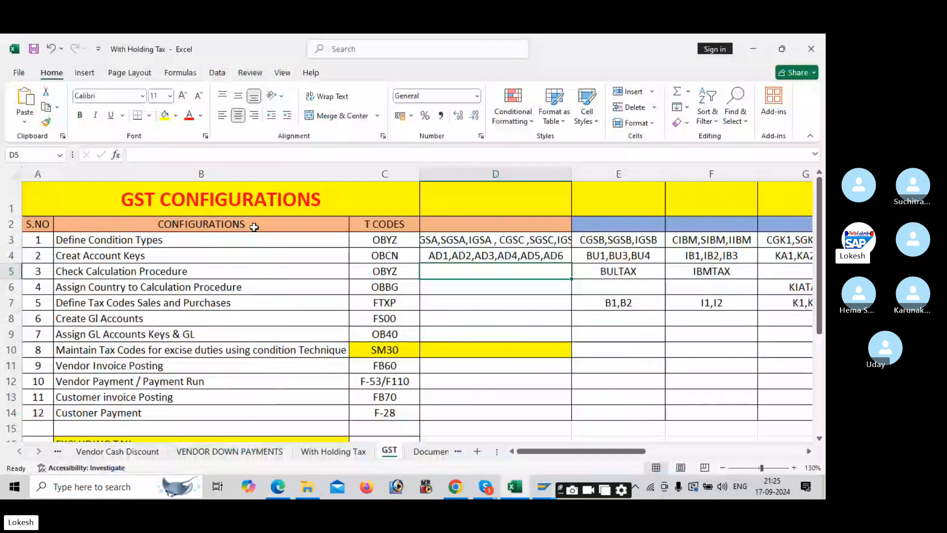
key("alt+Tab")
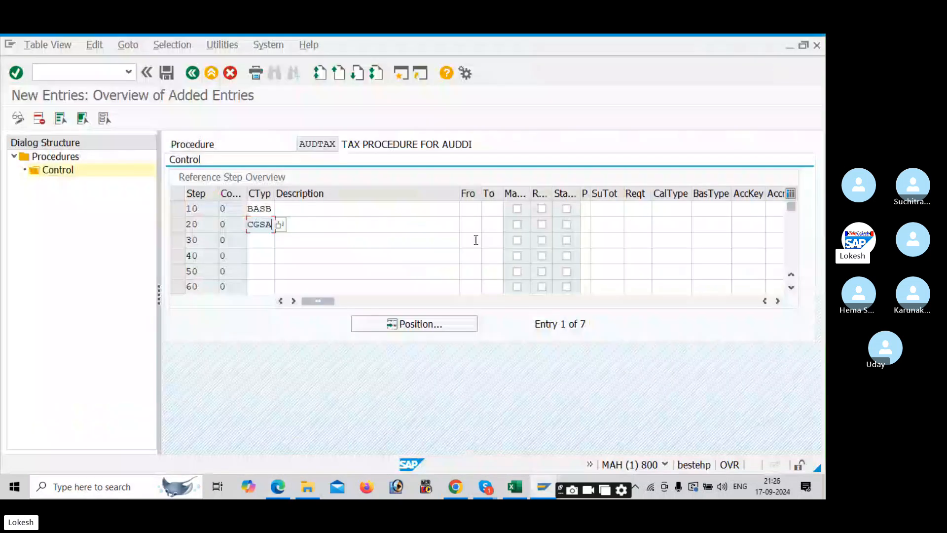
key("Down")
type("SGSA")
key("Down")
type("IGSA")
key("Down")
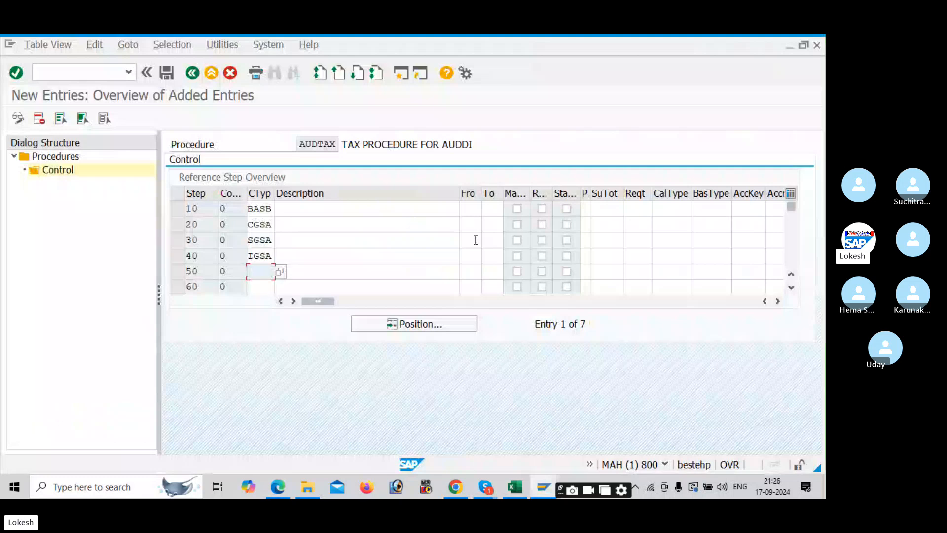
- Assign the output condition types CGSC, SGSC and IGSC to steps 50, 60 and 70
type("CGSC")
key("Down")
type("S")
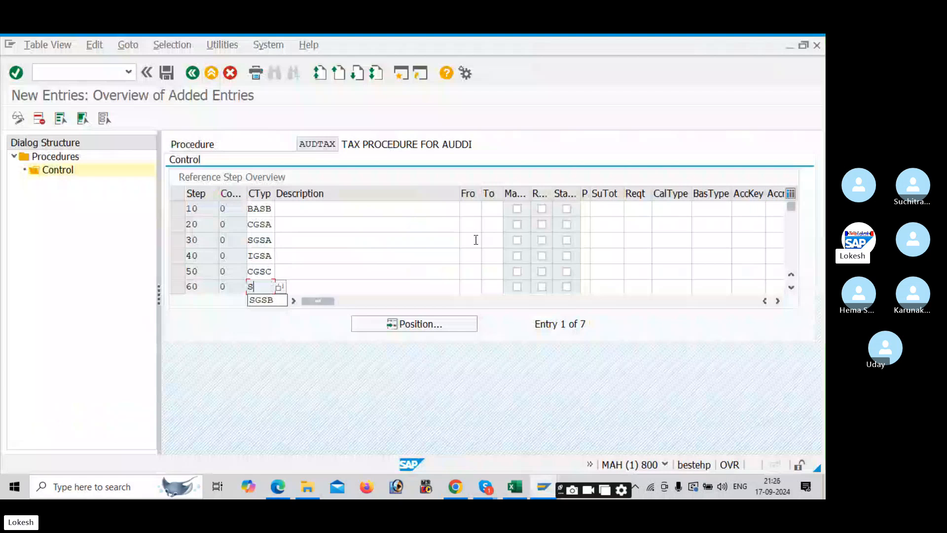
type("GSC")
left_click_drag(791, 207, 791, 234)
left_click(261, 206)
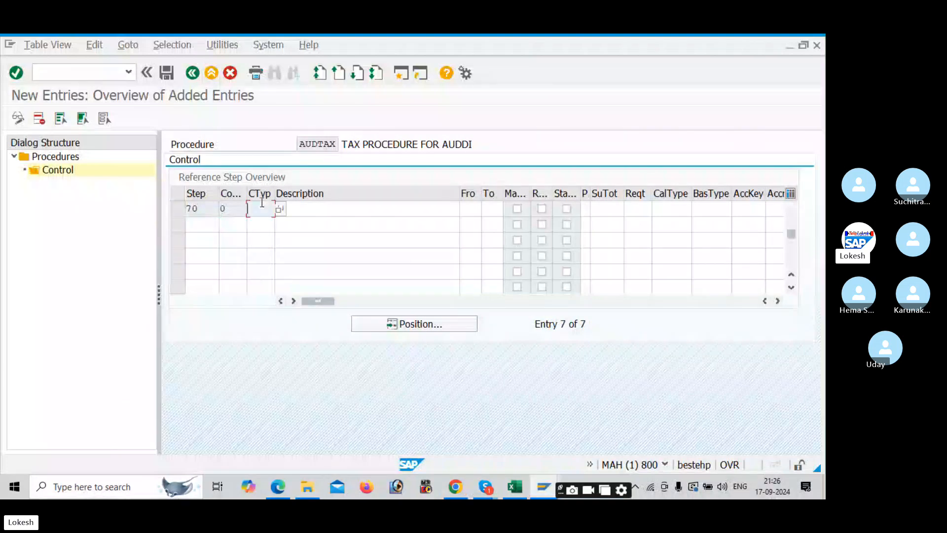
type("IGS")
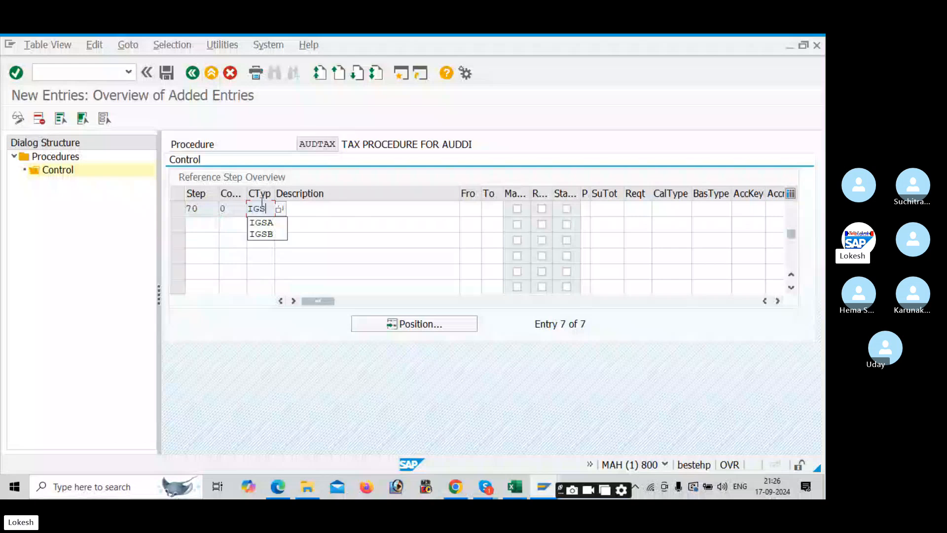
type("C")
key("Tab")
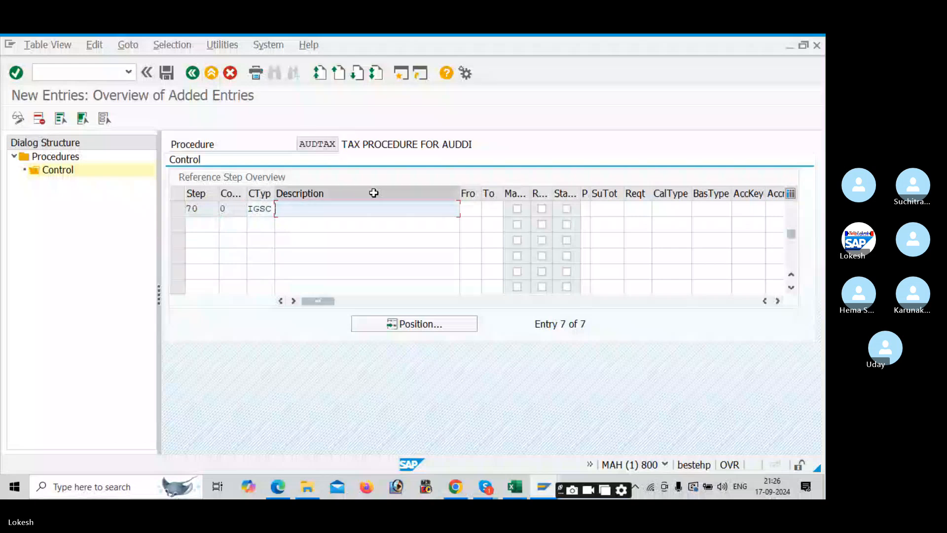
- Following the WINTAX example in the PDF, set From and To to 10 for input tax steps 20, 30 and 40
left_click(794, 214)
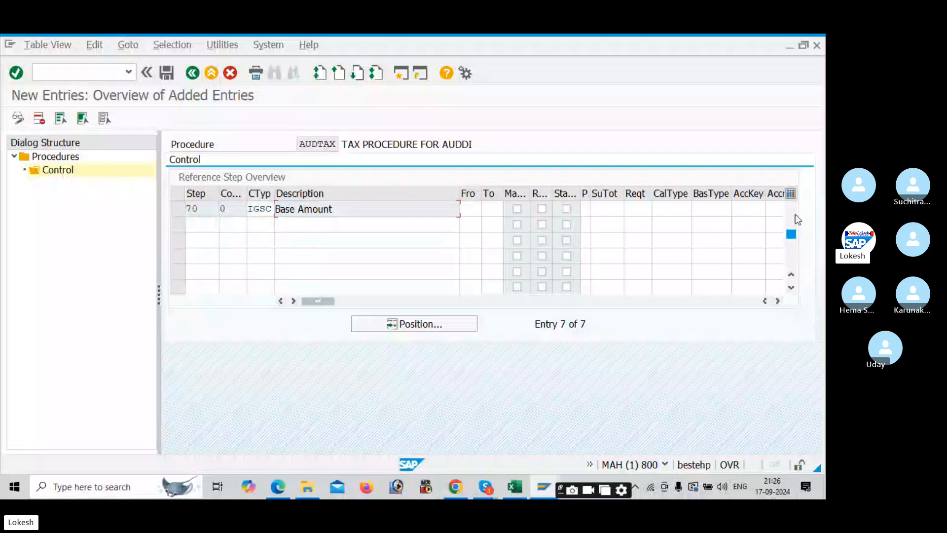
left_click(794, 214)
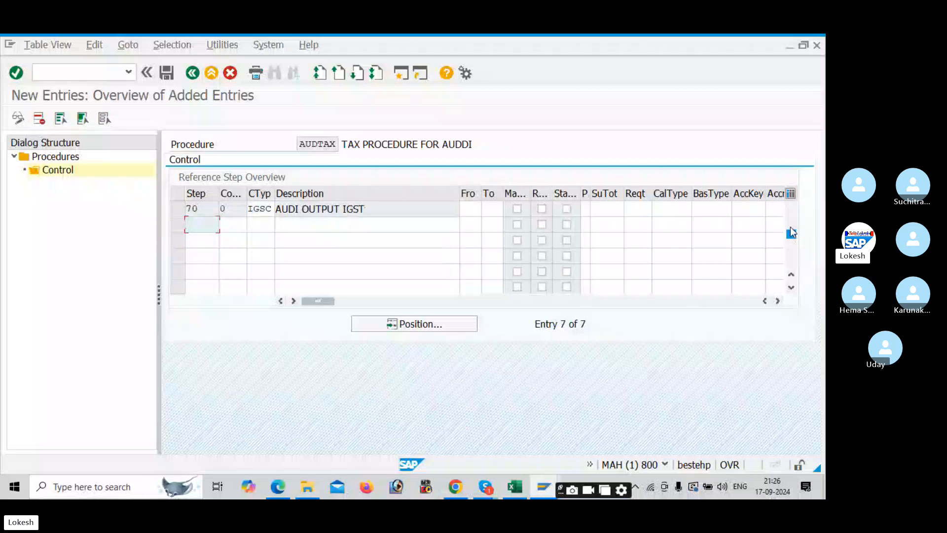
left_click(789, 217)
left_click(474, 227)
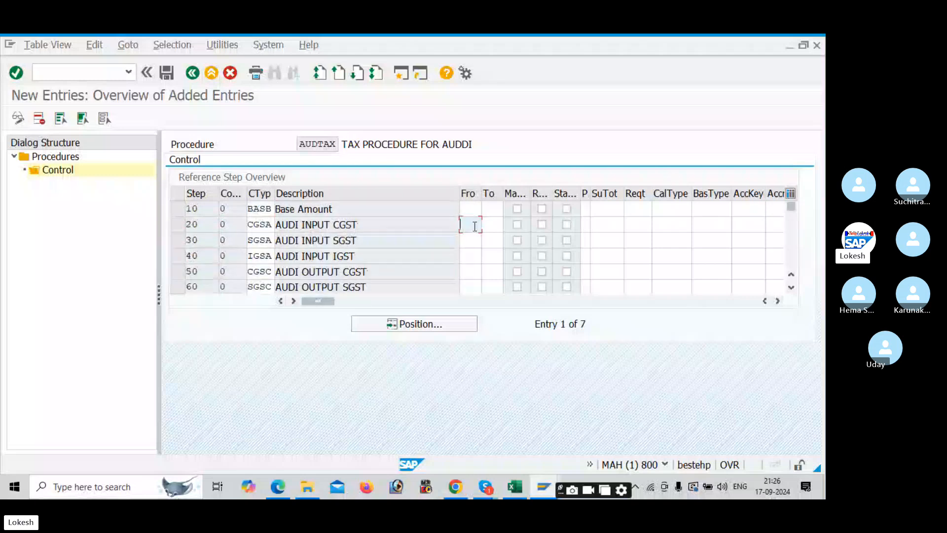
key("alt+Tab")
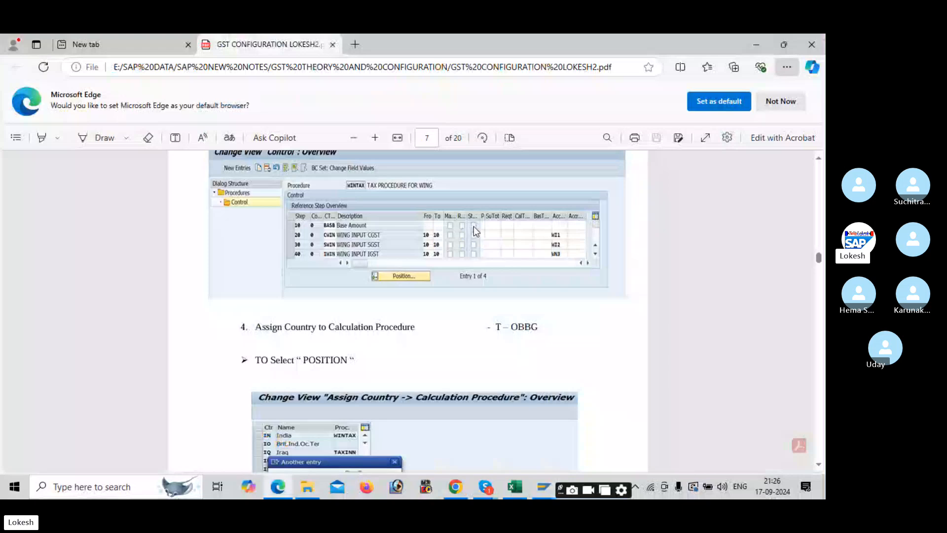
key("alt+Tab")
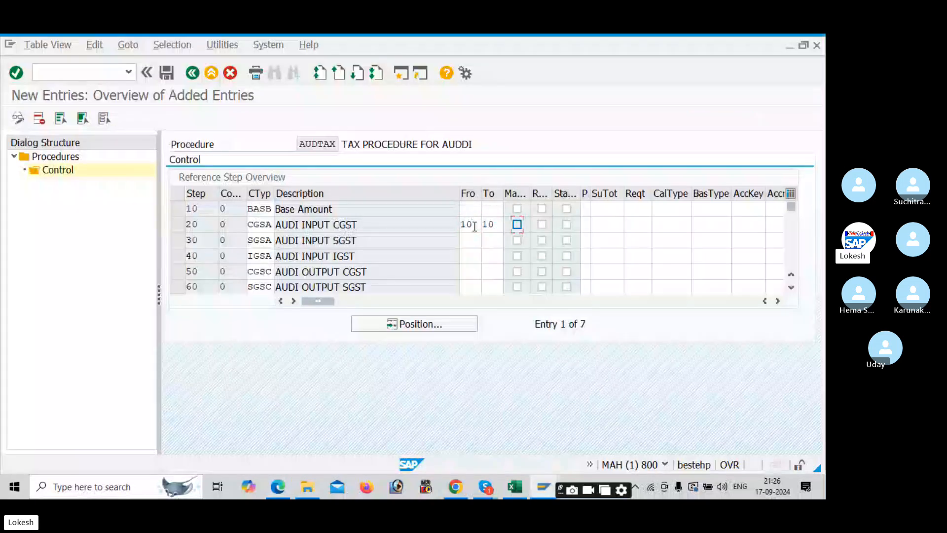
left_click(471, 240)
type("10")
key("Tab")
type("10")
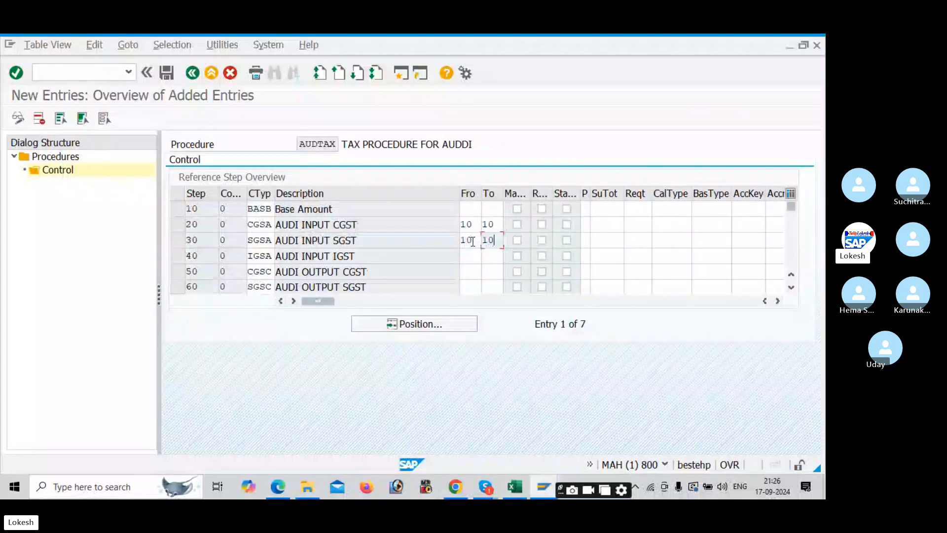
key("Tab")
left_click(475, 254)
type("10")
key("Tab")
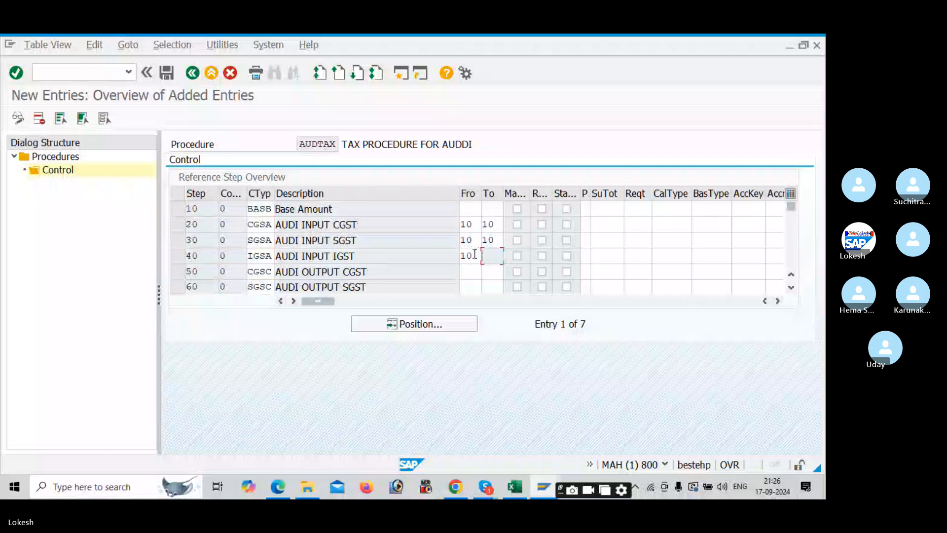
type("10")
- Set From and To to 10 for the AUDI OUTPUT CGST and AUDI OUTPUT SGST steps 50 and 60
left_click(472, 272)
type("10")
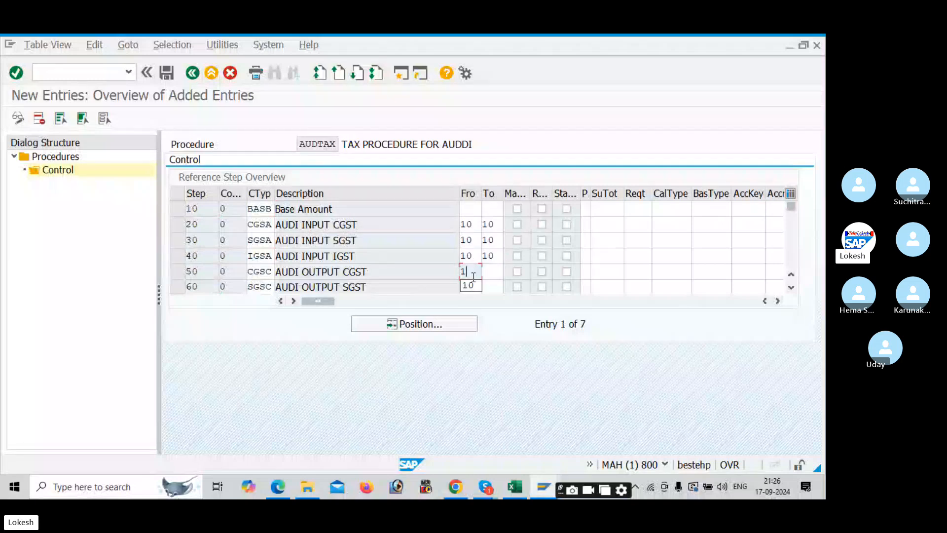
key("Tab")
type("1")
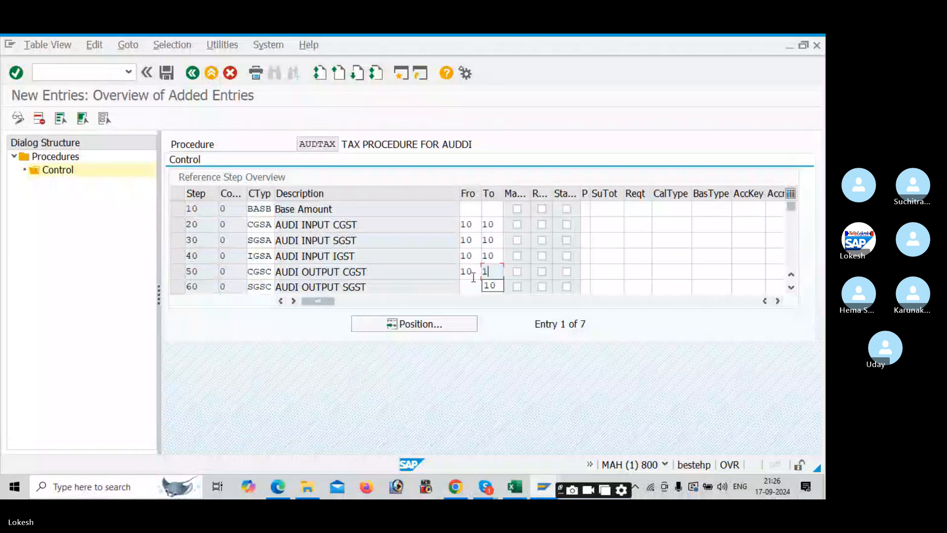
type("0")
left_click(471, 286)
type("10")
key("Tab")
type("10")
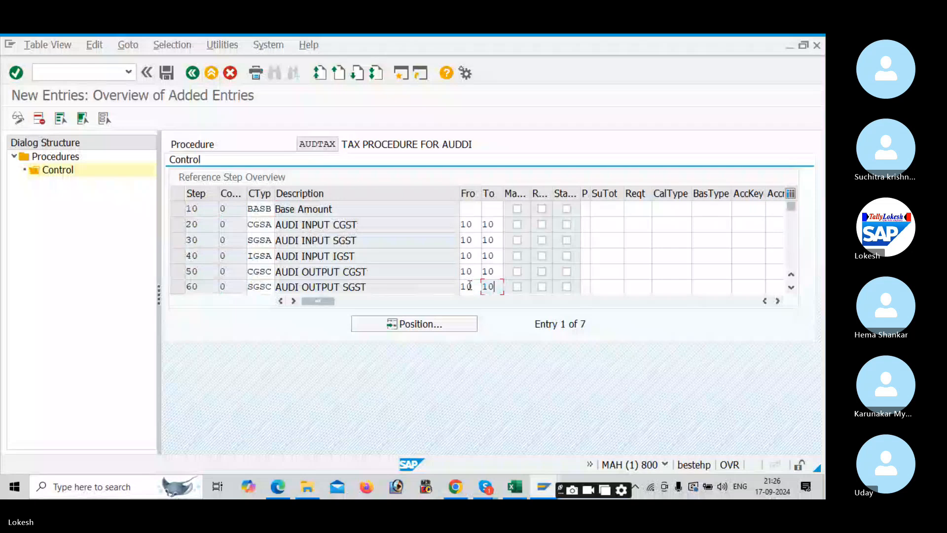
key("Tab")
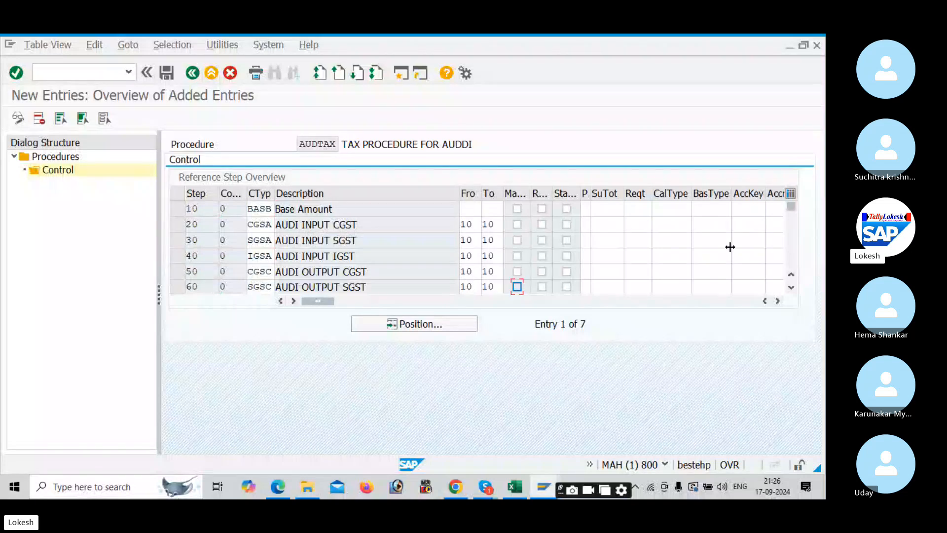
- Set From and To to 10 for AUDI OUTPUT IGST at step 70 and return to the first control entries
scroll(730, 246, "down", 2)
left_click(471, 208)
type("10")
key("Tab")
type("10")
key("Tab")
left_click(794, 212)
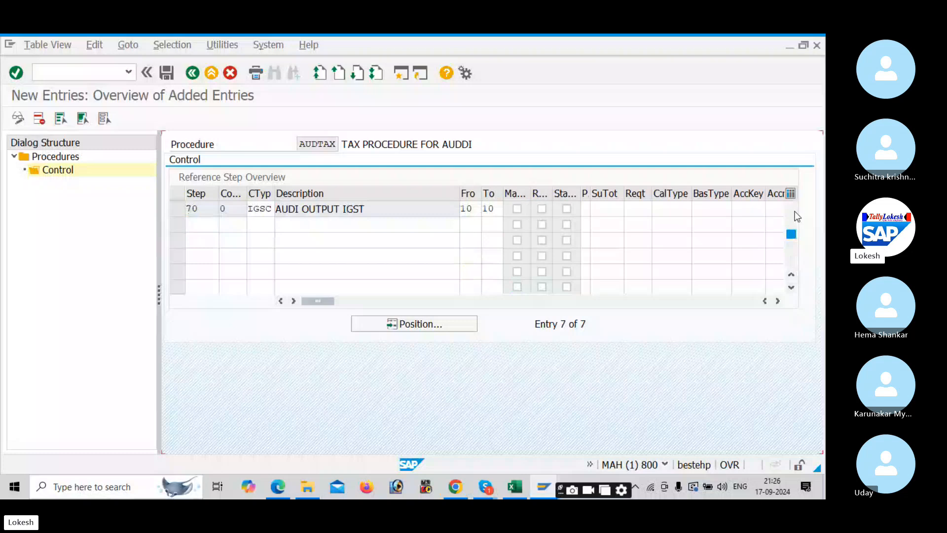
left_click(795, 211)
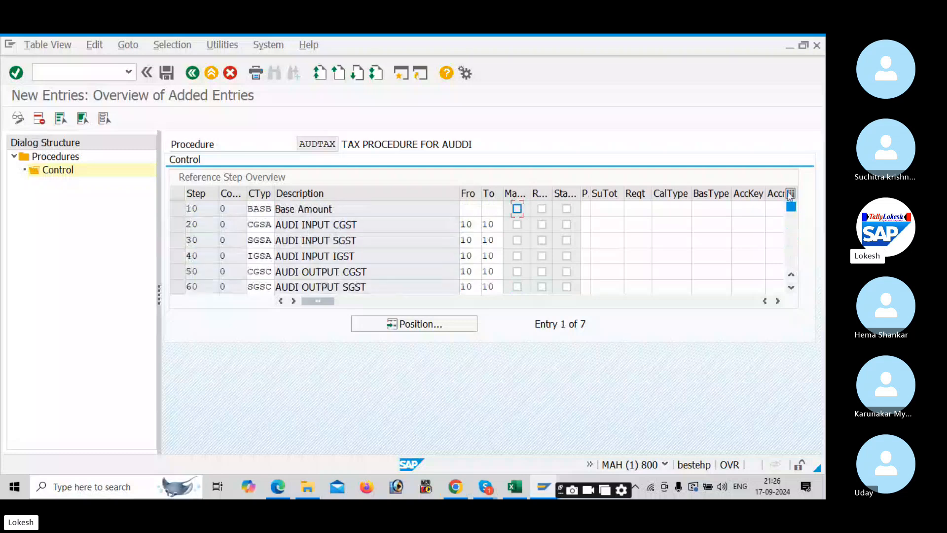
- Following the WINTAX example in the PDF, assign account keys AD1, AD2 and AD3 to input tax steps 20, 30 and 40
left_click(751, 211)
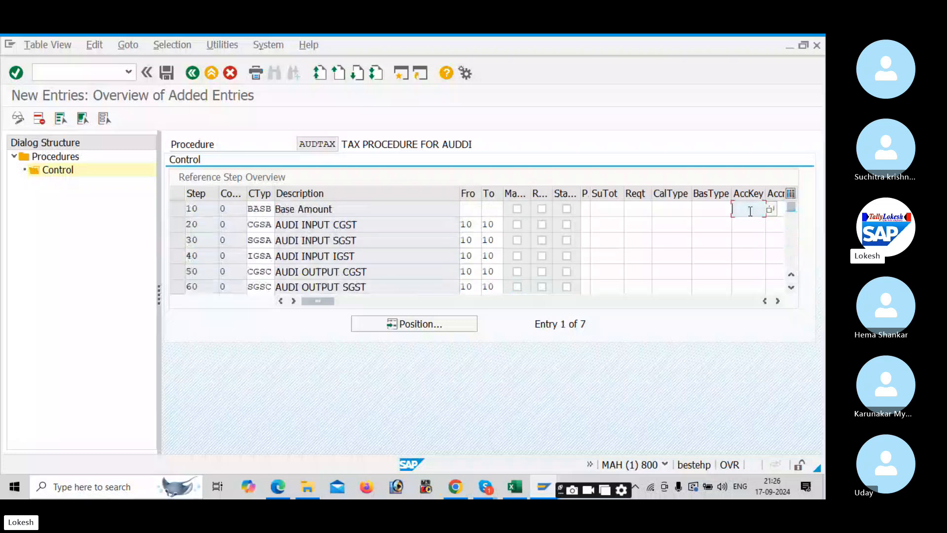
key("alt+Tab")
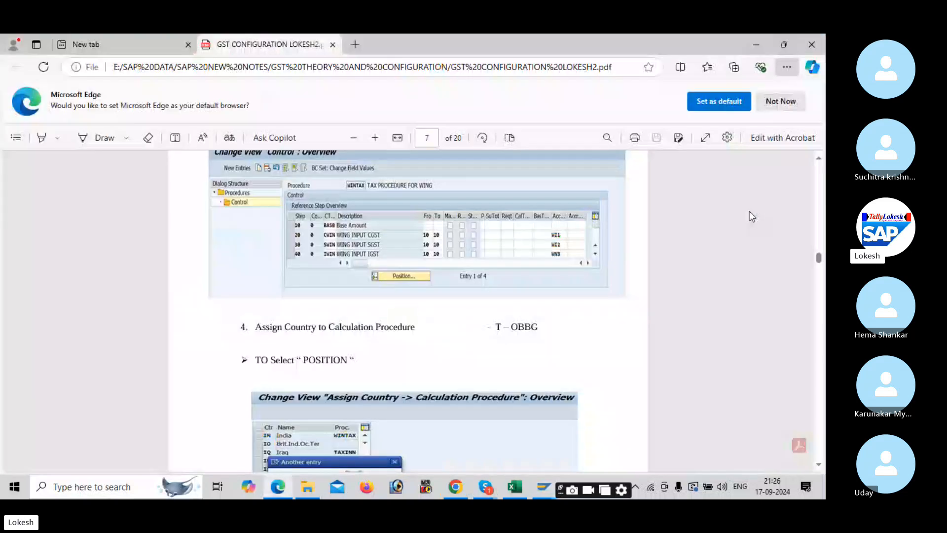
key("alt+Tab")
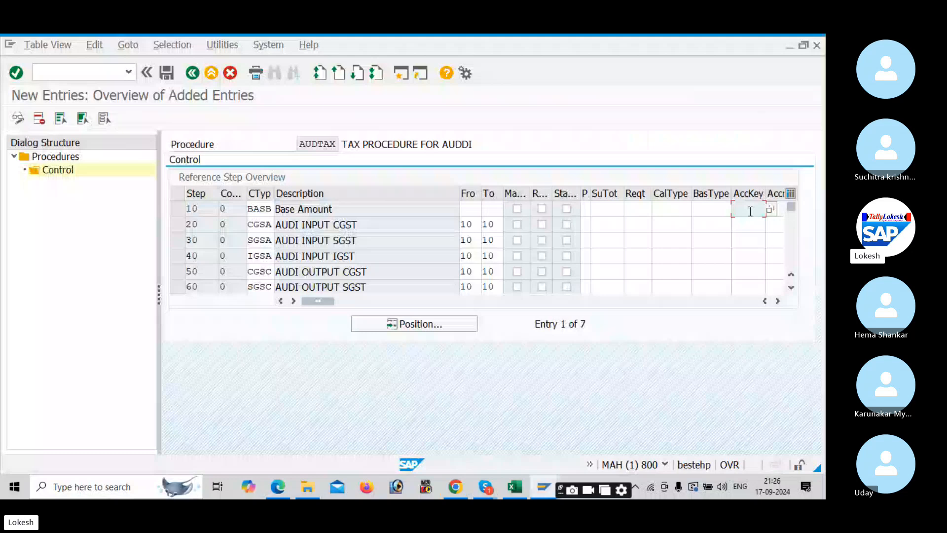
key("alt+Tab")
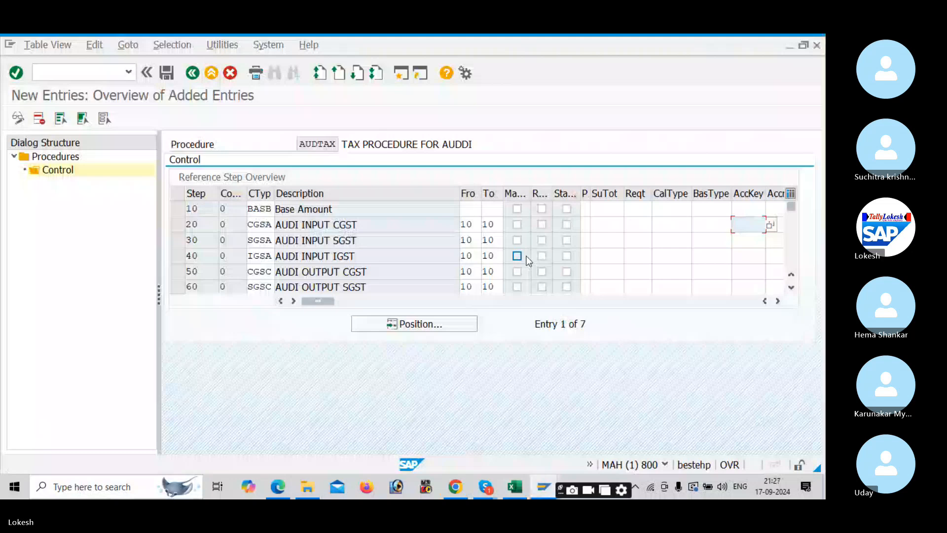
type("AD1")
key("Down")
type("A")
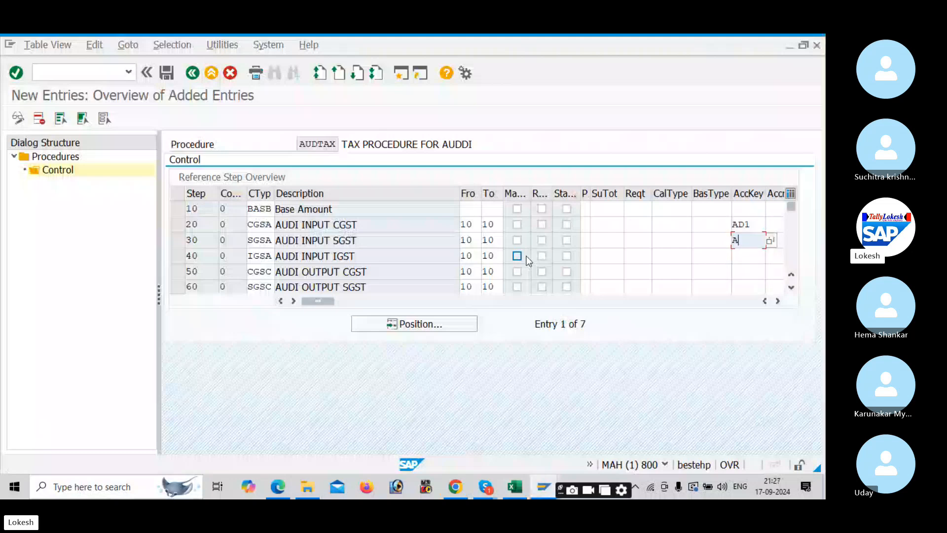
type("D2")
key("Down")
type("AD3")
- Assign account keys AD4 and AD5 to the AUDI OUTPUT CGST and AUDI OUTPUT SGST steps 50 and 60
key("Down")
type("AD4")
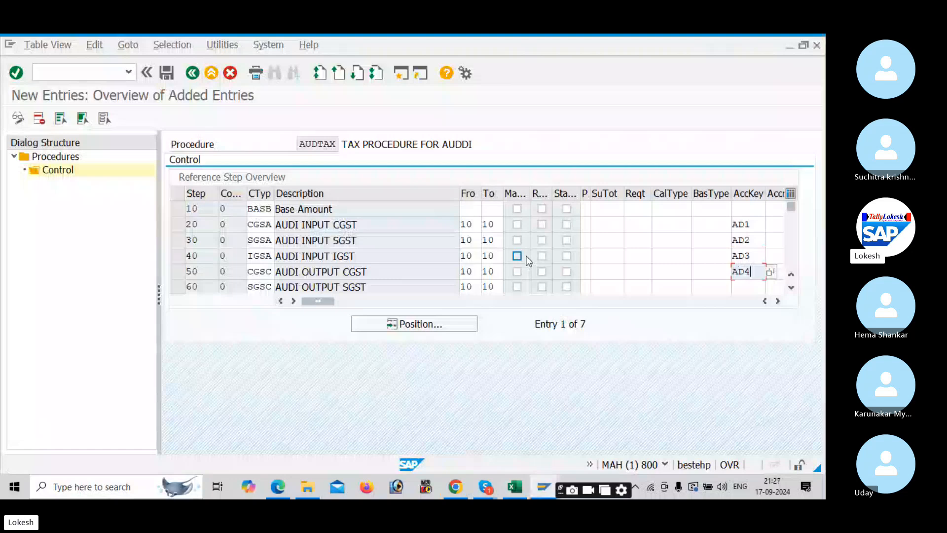
key("Down")
type("AD5")
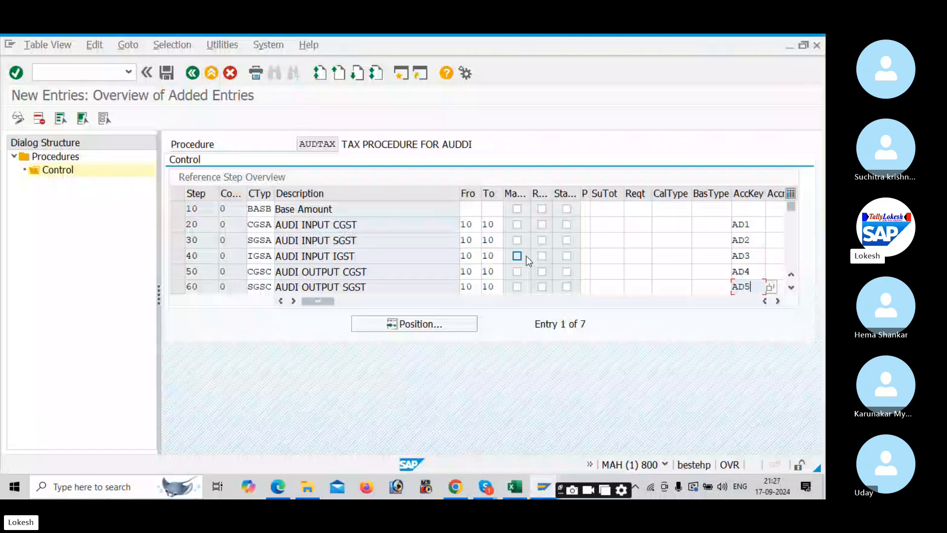
- Assign account key AD6 to AUDI OUTPUT IGST at step 70 and save the AUDTAX control entries
left_click(794, 257)
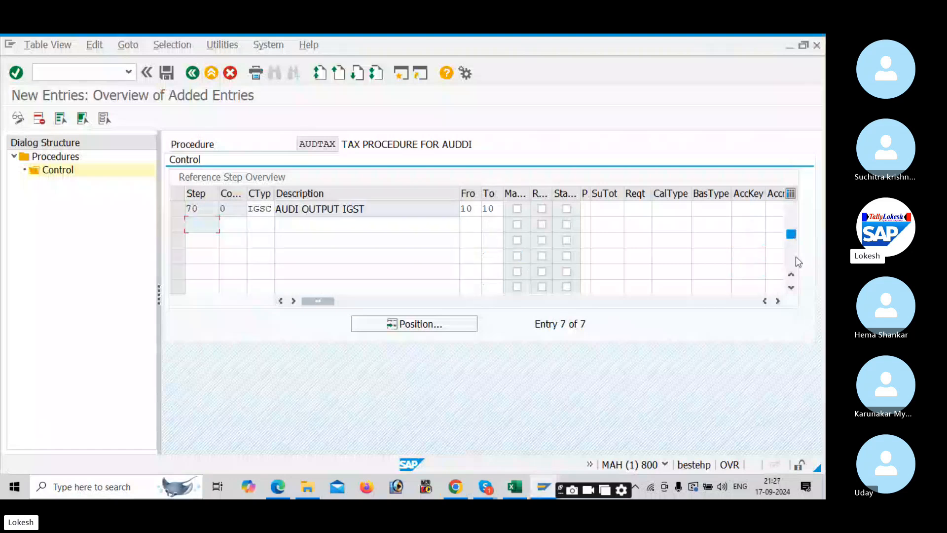
left_click(739, 209)
type("AD")
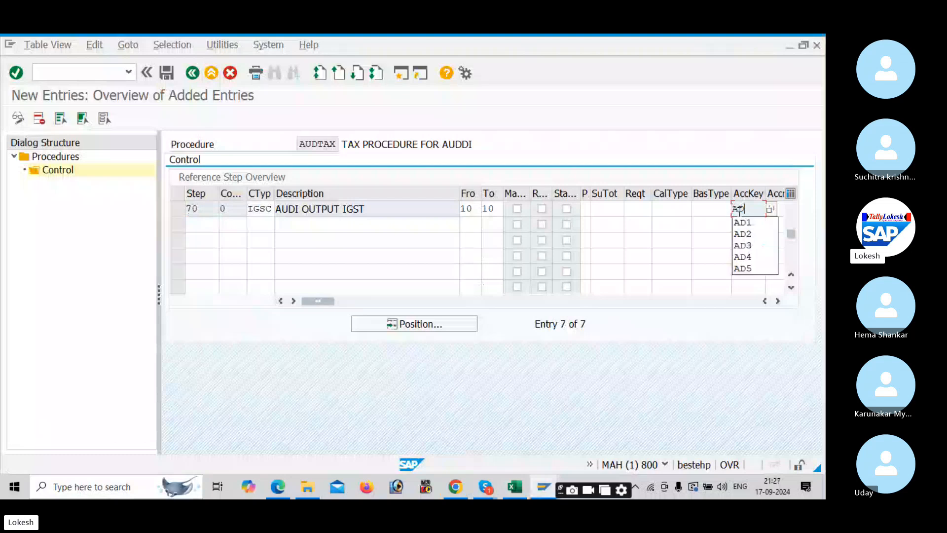
type("6")
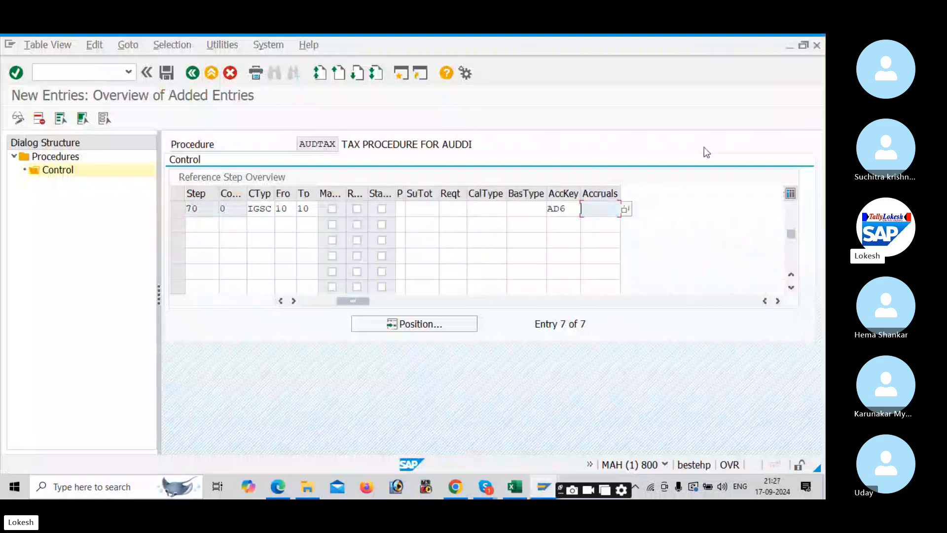
scroll(788, 193, "up", 2)
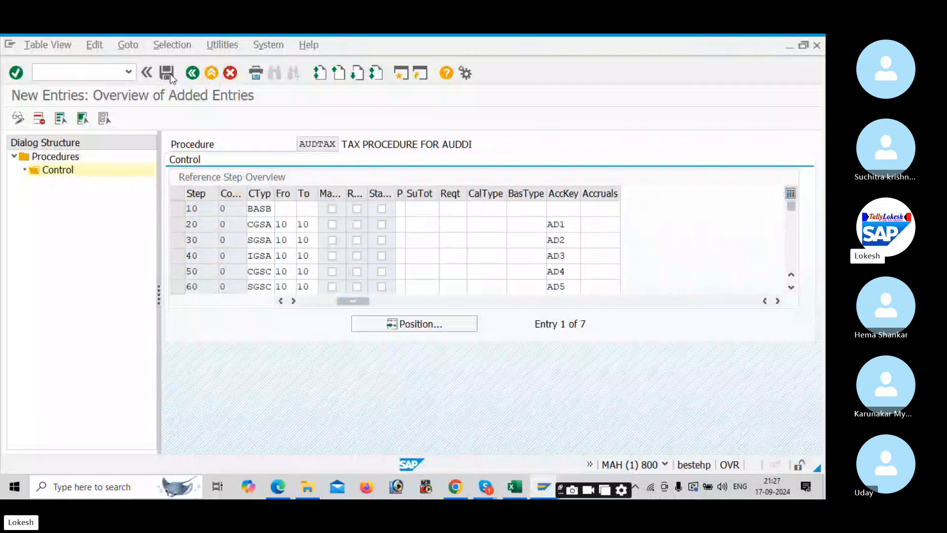
left_click(171, 75)
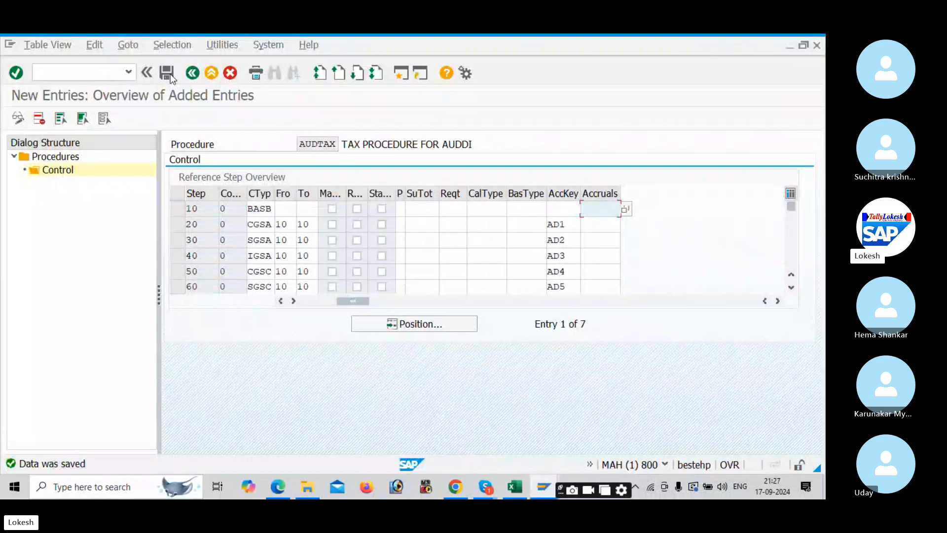
- Switch to the Excel GST sheet and record AUDTAX in cell D5 for Check Calculation Procedure
key("alt+Tab")
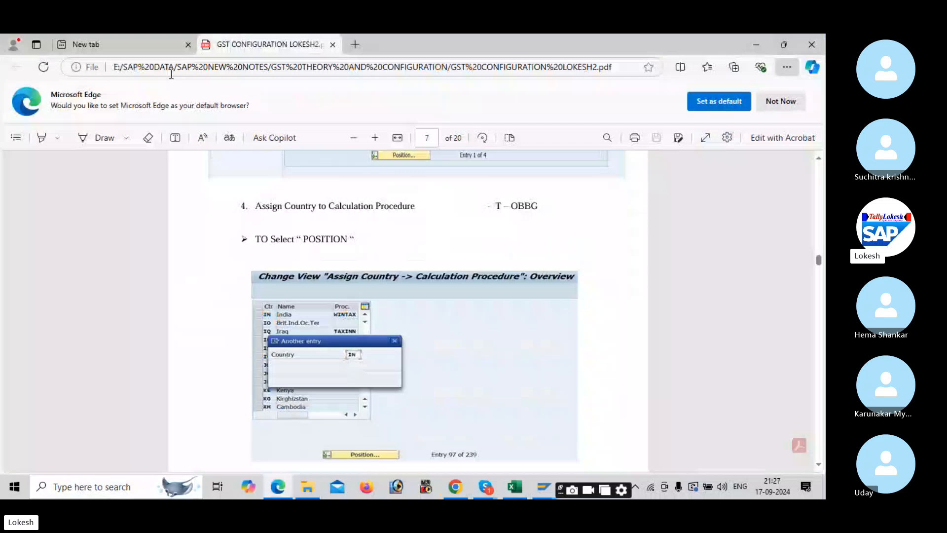
key("alt+Tab")
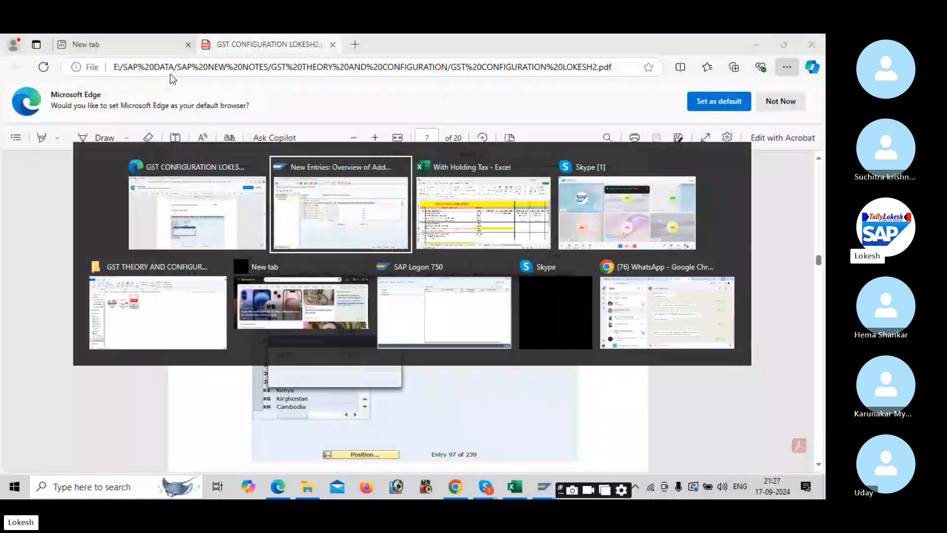
key("alt+Tab")
left_click(402, 288)
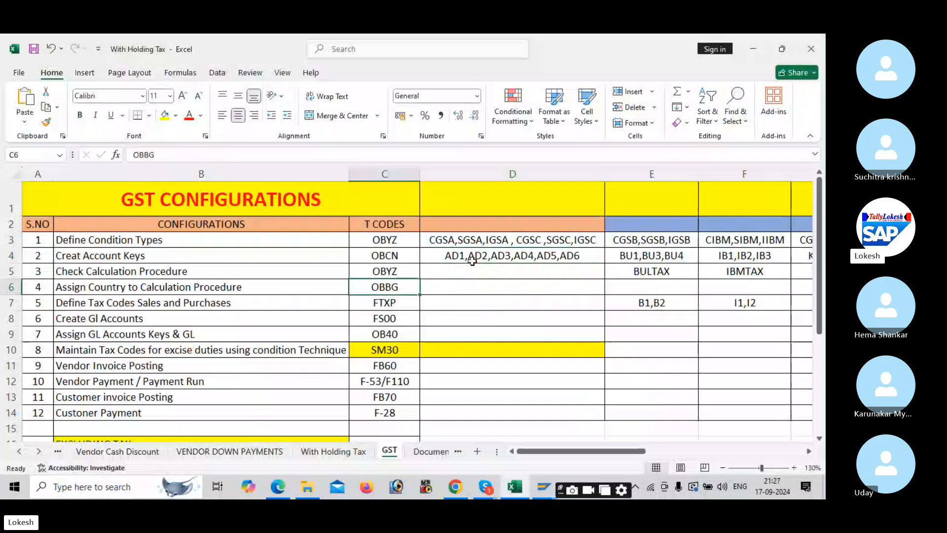
left_click(487, 274)
type("AUDTAX")
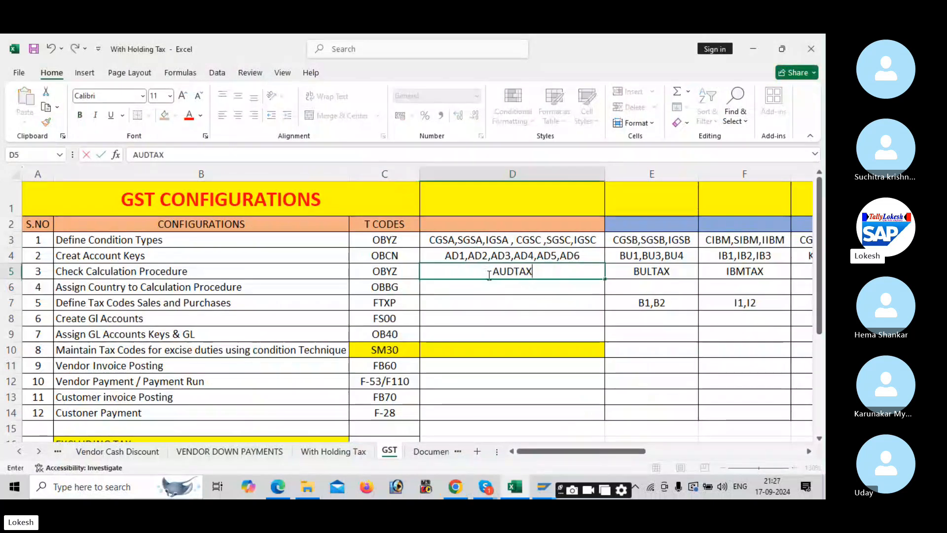
key("Return")
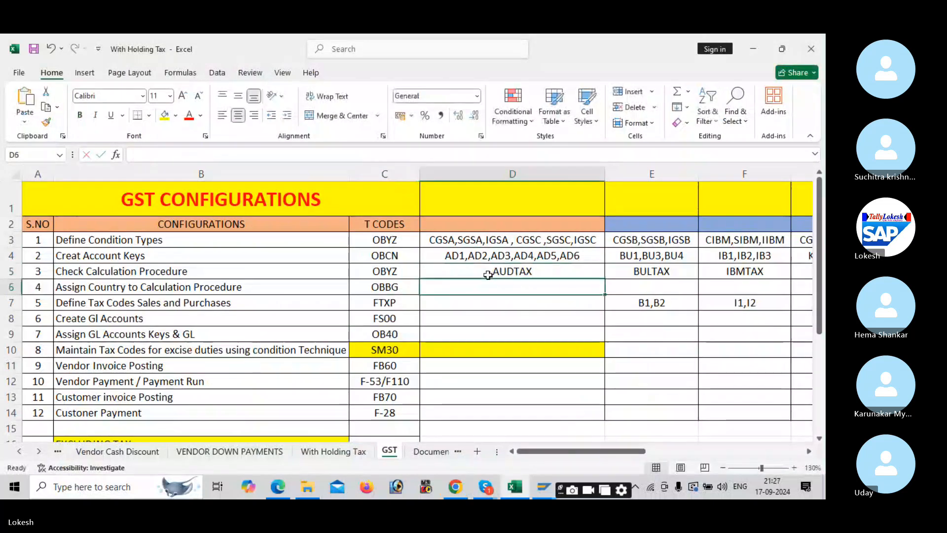
- Switch back to SAP and open transaction OBBG to assign a country to a calculation procedure
key("alt+Tab")
key("Tab")
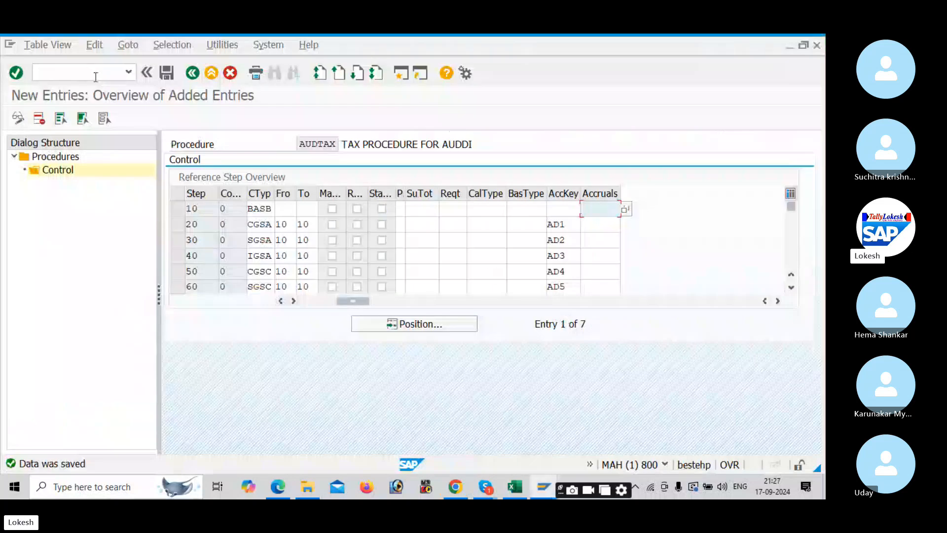
left_click(95, 75)
type("/NOBBG")
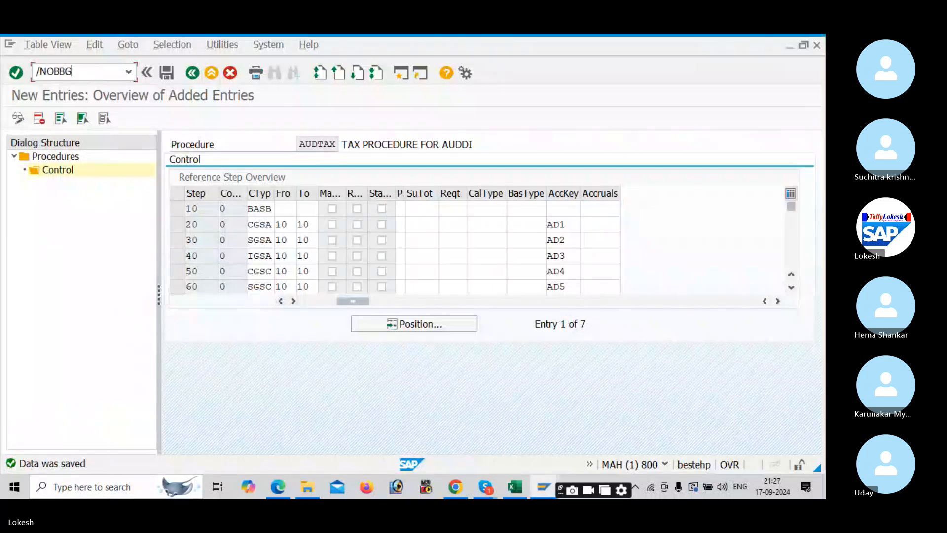
key("Return")
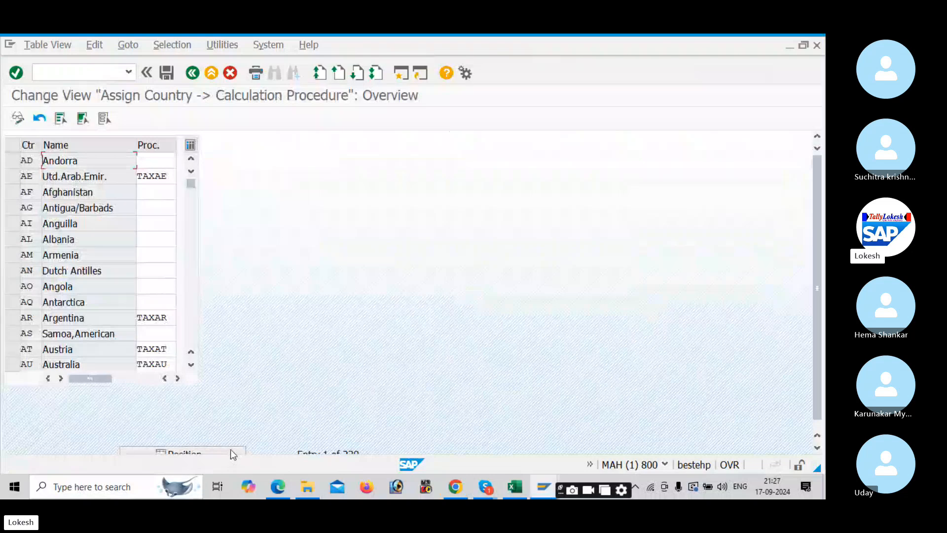
- Position the country list at the entry for country IN
left_click(231, 451)
type("I")
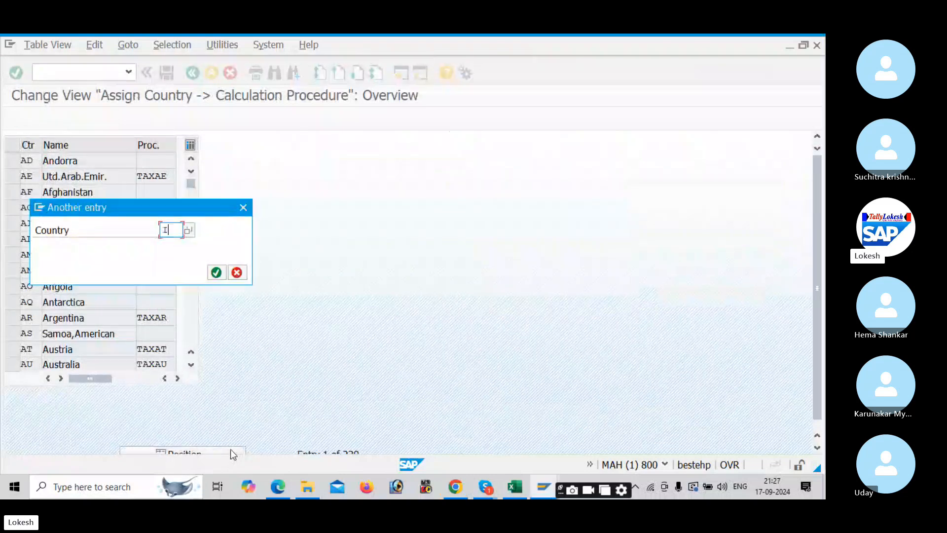
type("N")
key("Return")
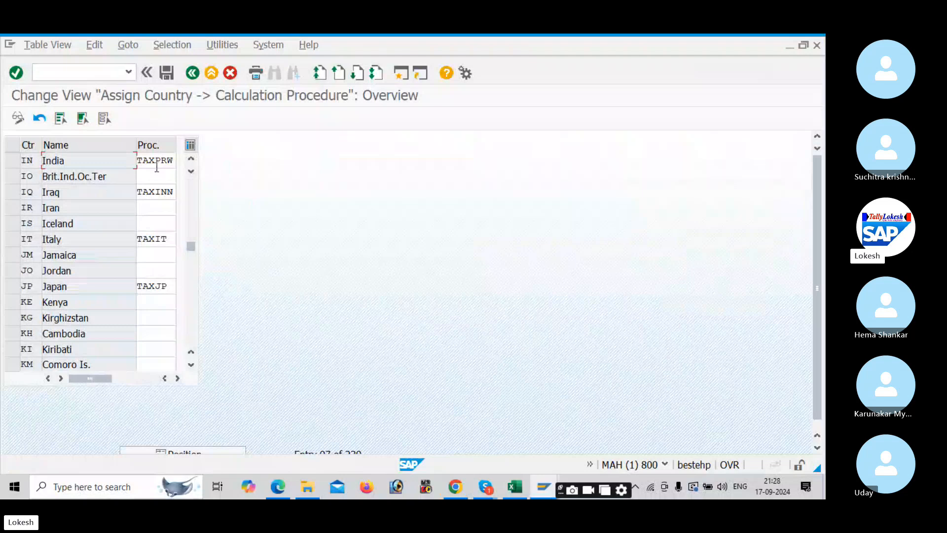
- Set India's calculation procedure to AUDTAX and save it under the customizing request GST CONFIGURATION FOR AAUDI
left_click(173, 161)
key("BackSpace")
key("BackSpace")
key("BackSpace")
key("BackSpace")
key("BackSpace")
key("BackSpace")
type("AUDTAX")
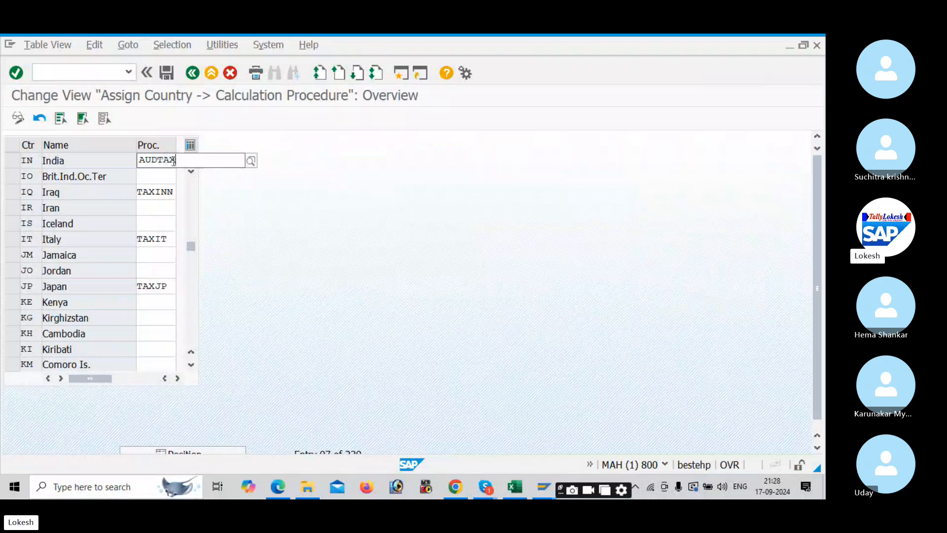
key("Down")
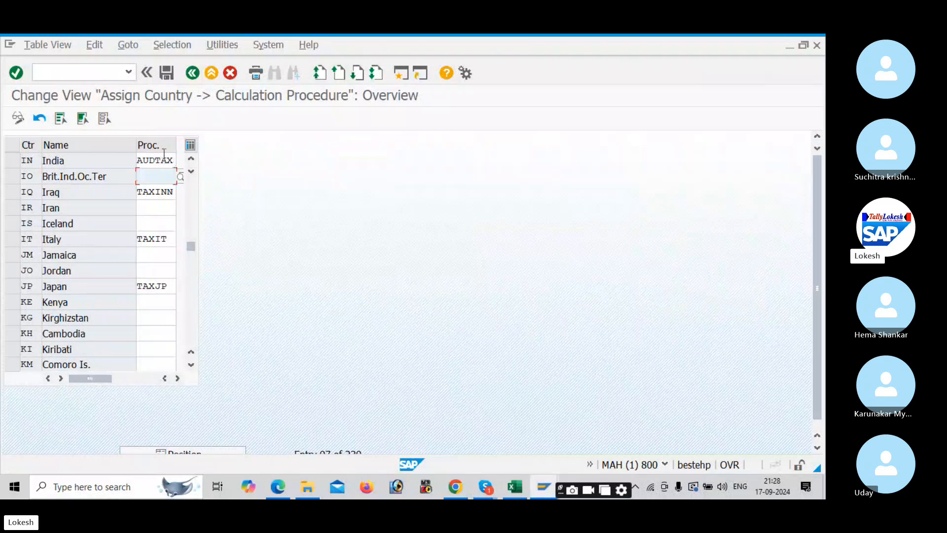
left_click(166, 73)
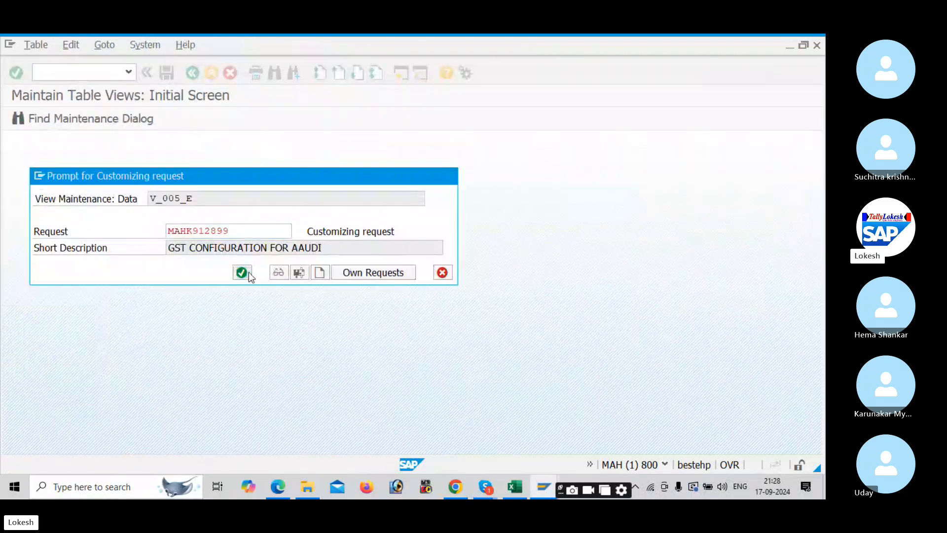
left_click(249, 272)
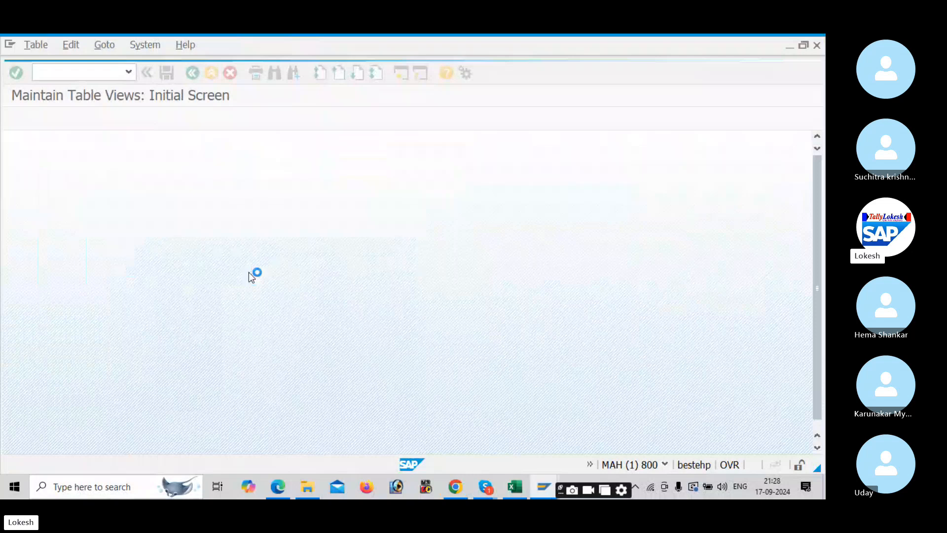
- Look up the tax code transaction in the Excel GST sheet and enter FTXP as the new transaction in SAP
key("alt+Tab")
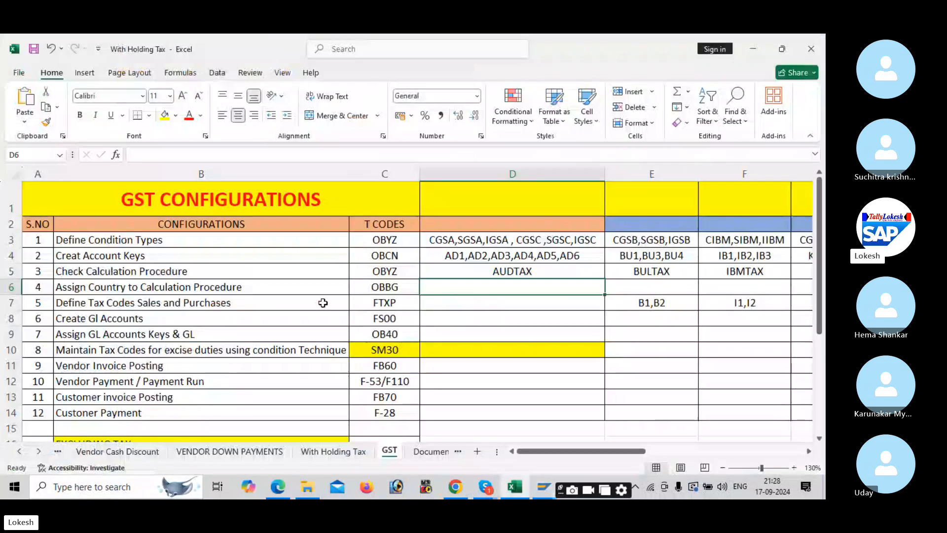
left_click(378, 302)
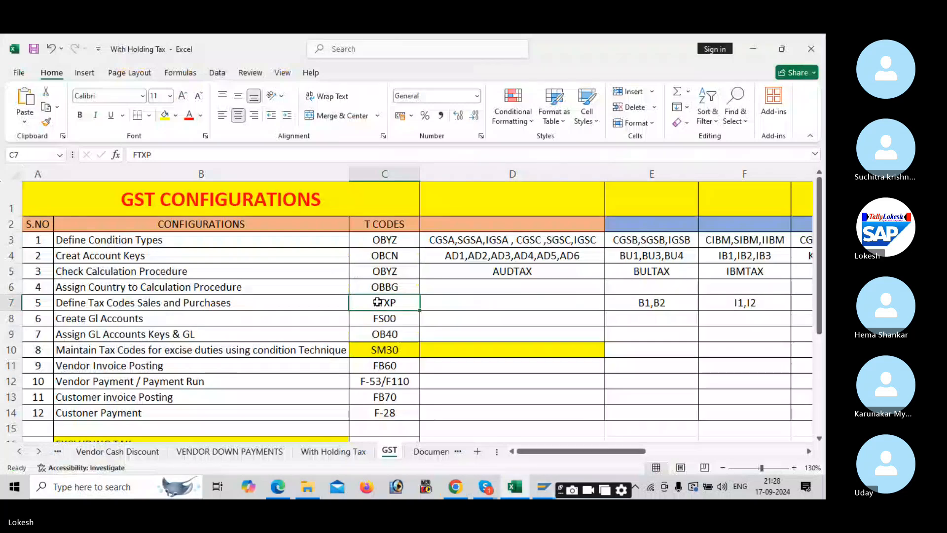
key("alt+Tab")
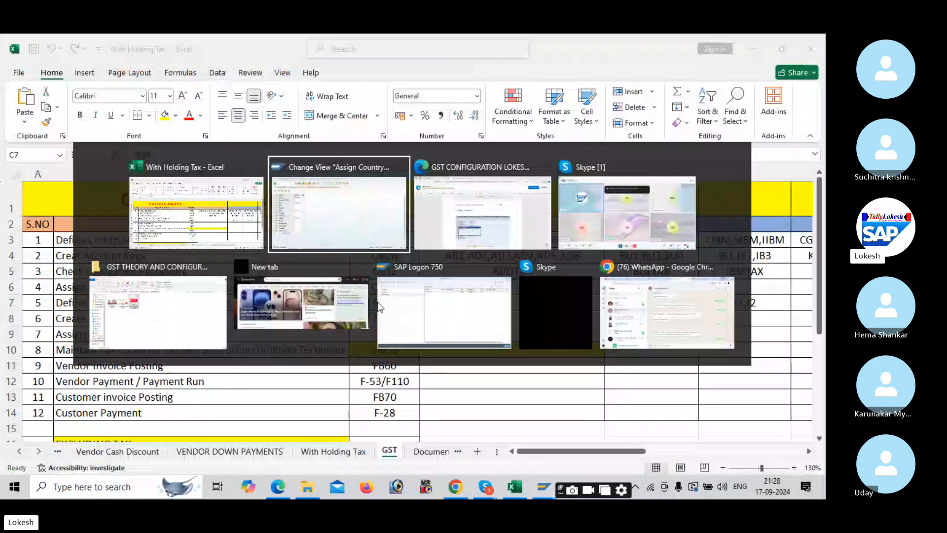
type("/NFT")
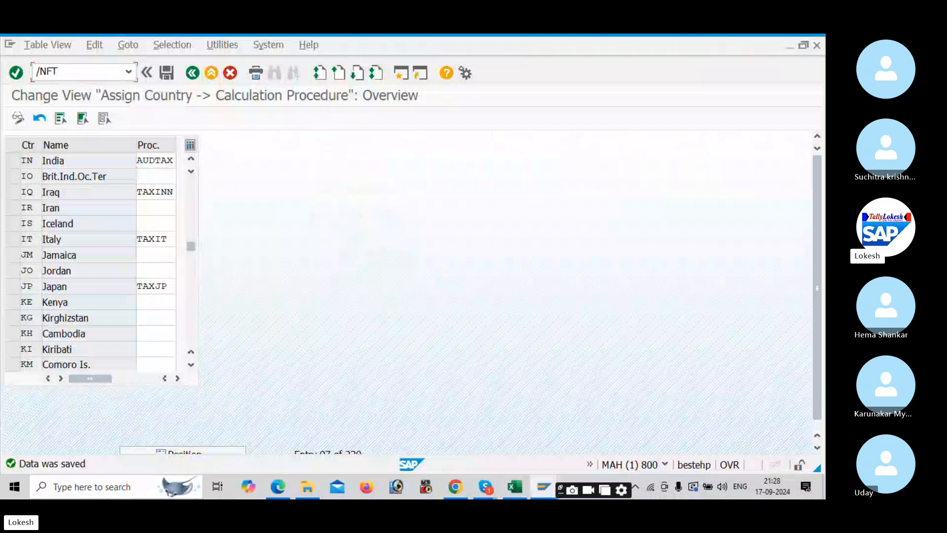
- Open tax code maintenance for country IN and start defining tax code A1
key("Return")
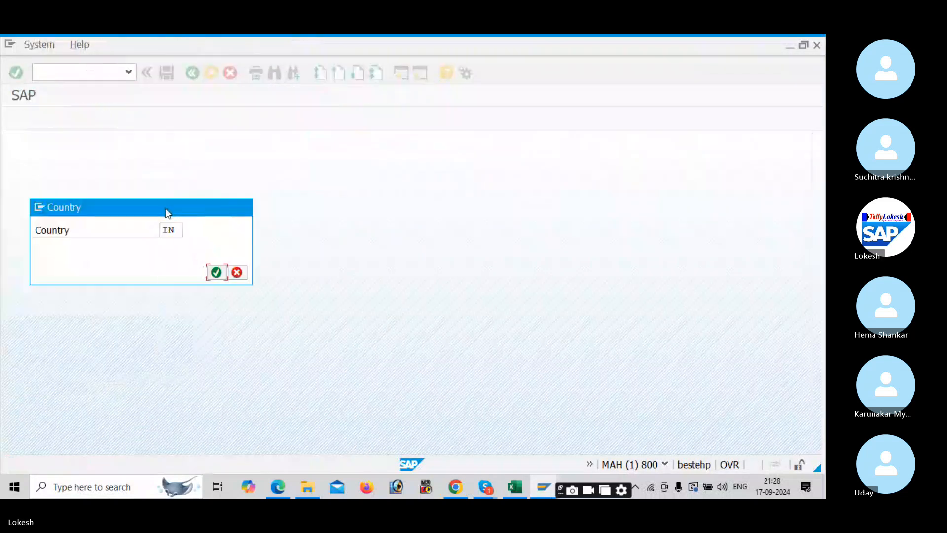
key("Return")
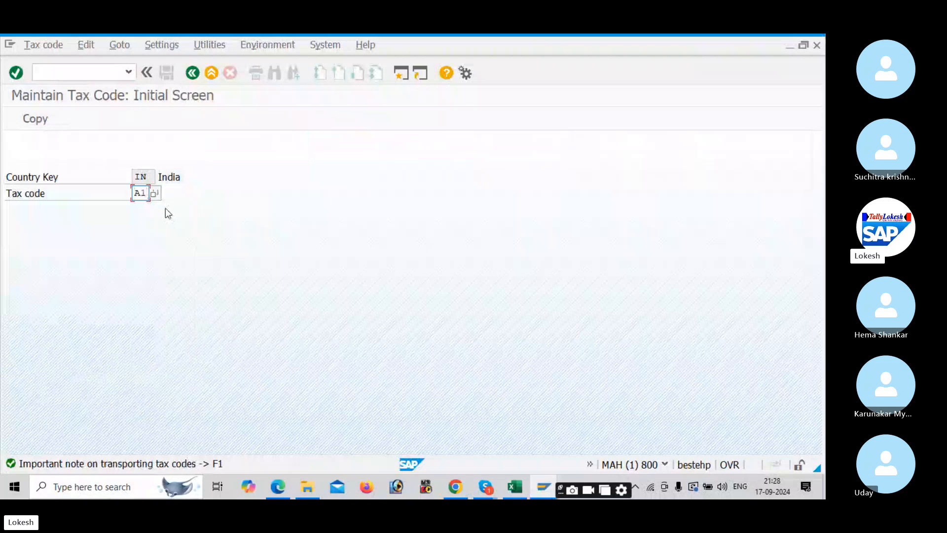
key("Return")
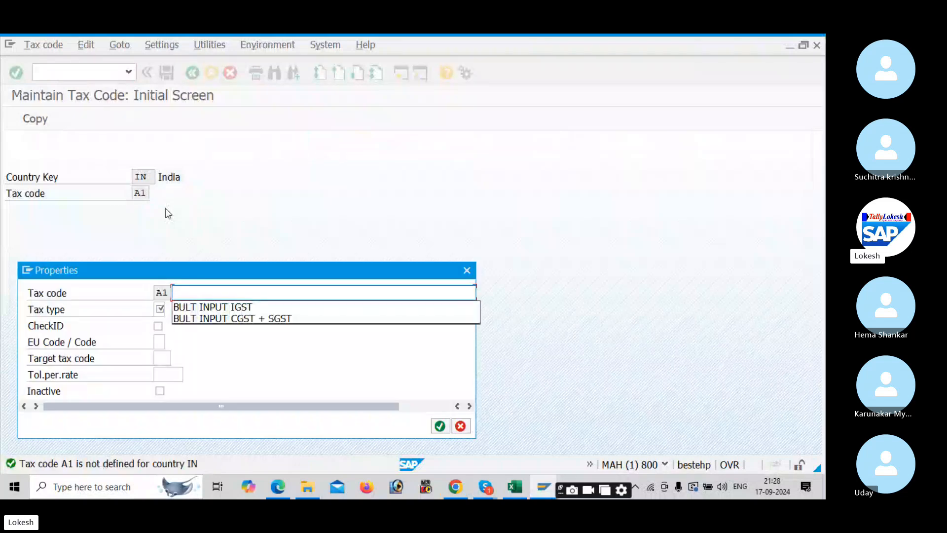
- Describe tax code A1 as AUDI INPUT CGST + SGST and assign it tax type V (Input tax)
key("Down")
key("Down")
key("Return")
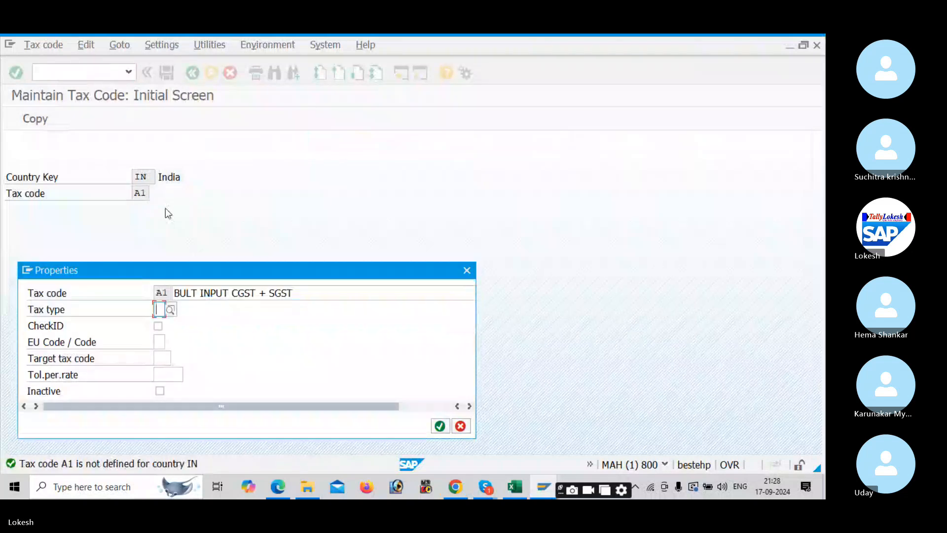
left_click(173, 291)
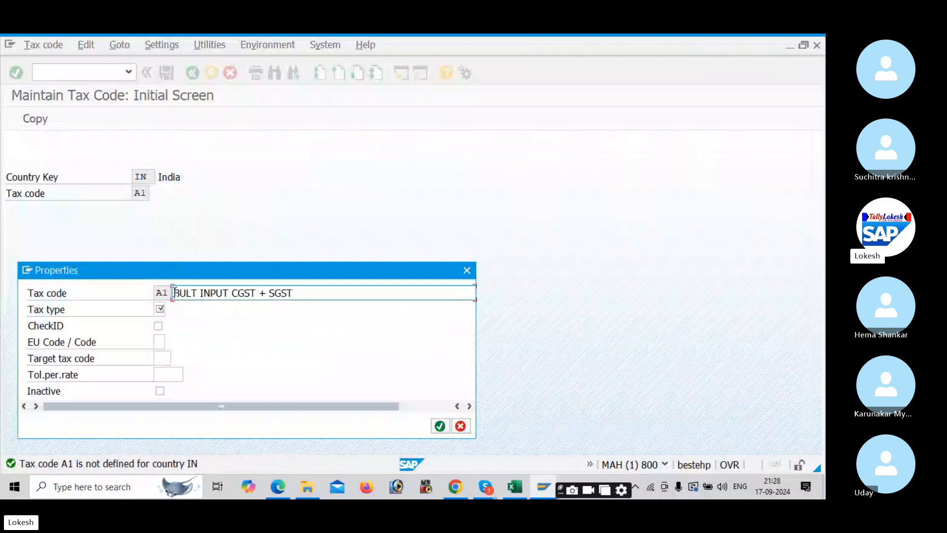
type("AUDI")
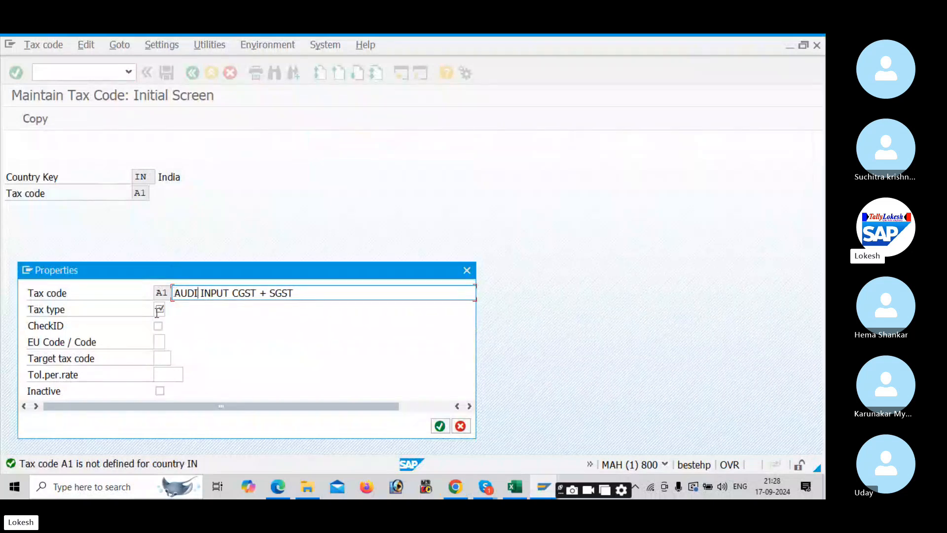
key("Return")
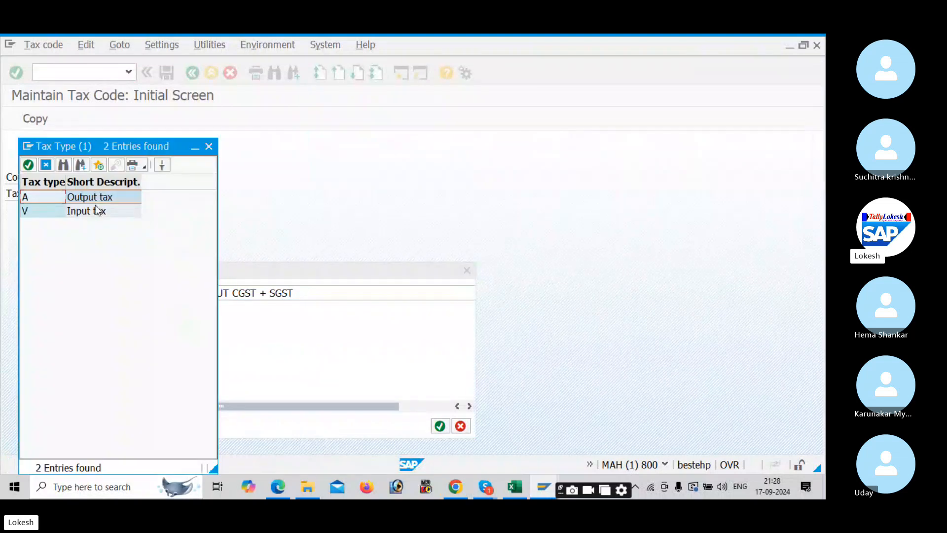
double_click(97, 211)
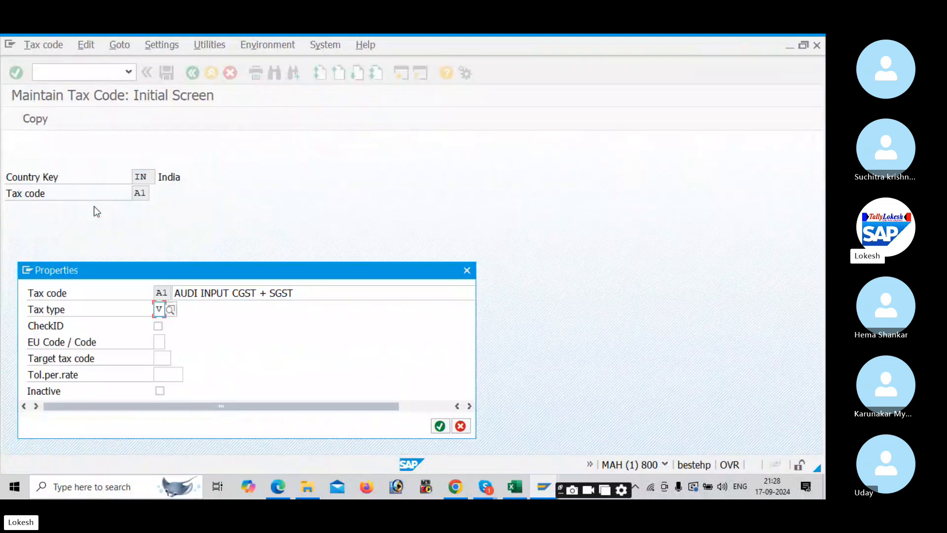
- Switch to the GST configuration PDF in Edge and examine its example tax code properties and tax rates
key("alt+Tab")
key("alt+Tab")
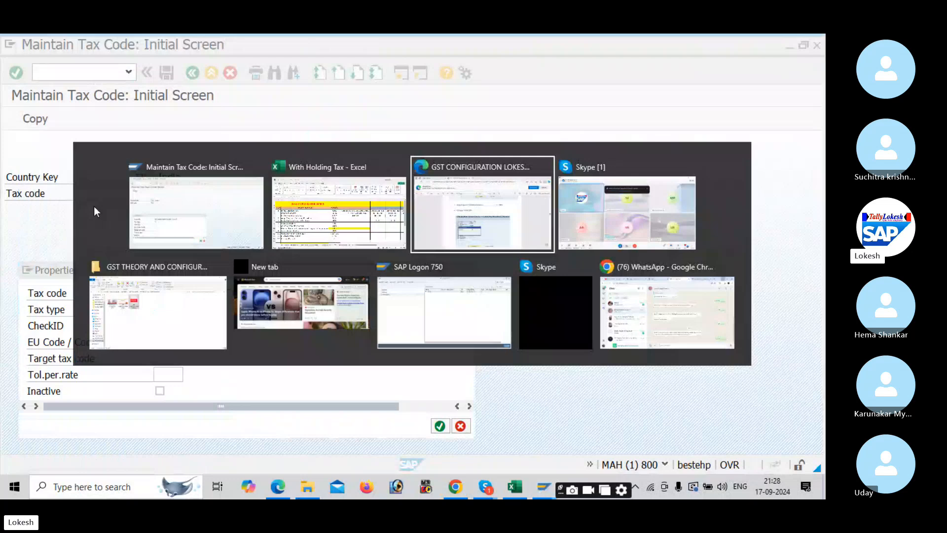
scroll(94, 206, "down", 5)
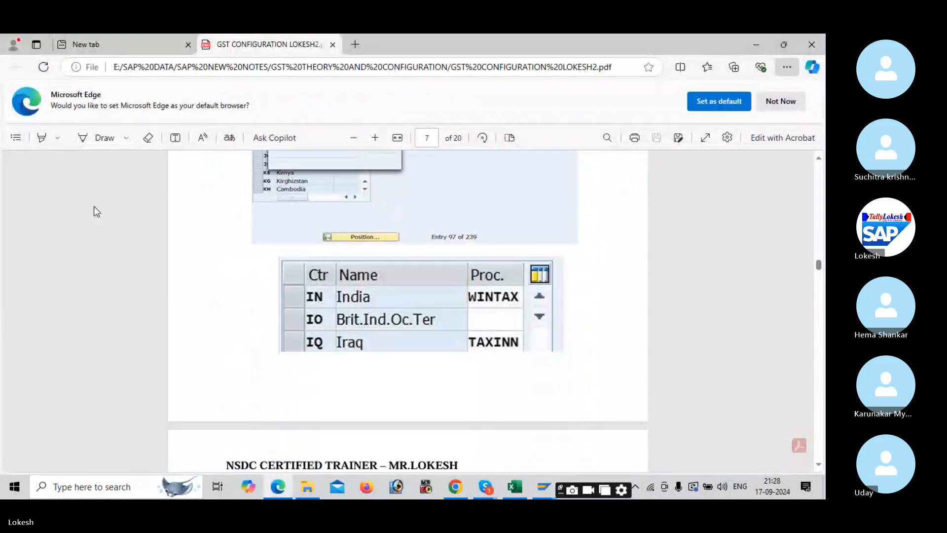
scroll(94, 206, "down", 6)
scroll(94, 206, "down", 2)
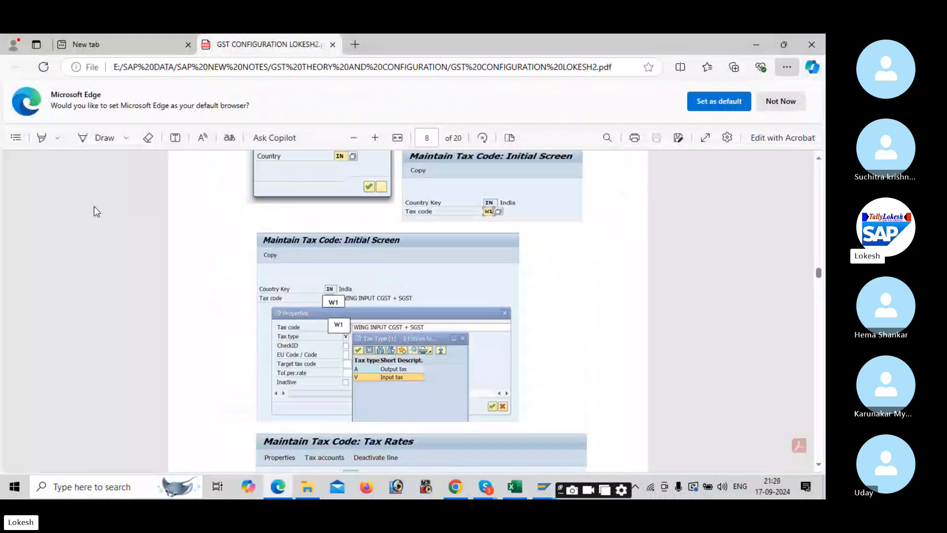
scroll(94, 206, "down", 2)
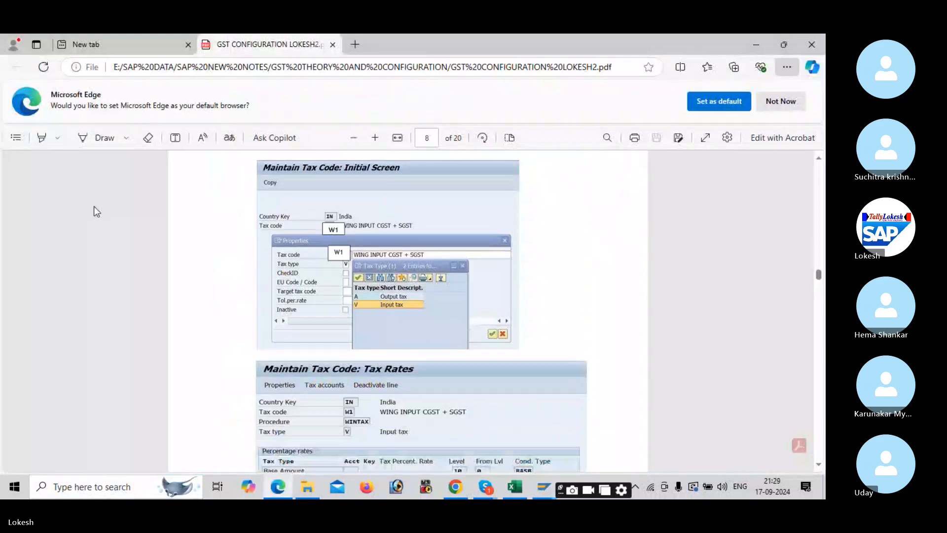
scroll(93, 206, "down", 1)
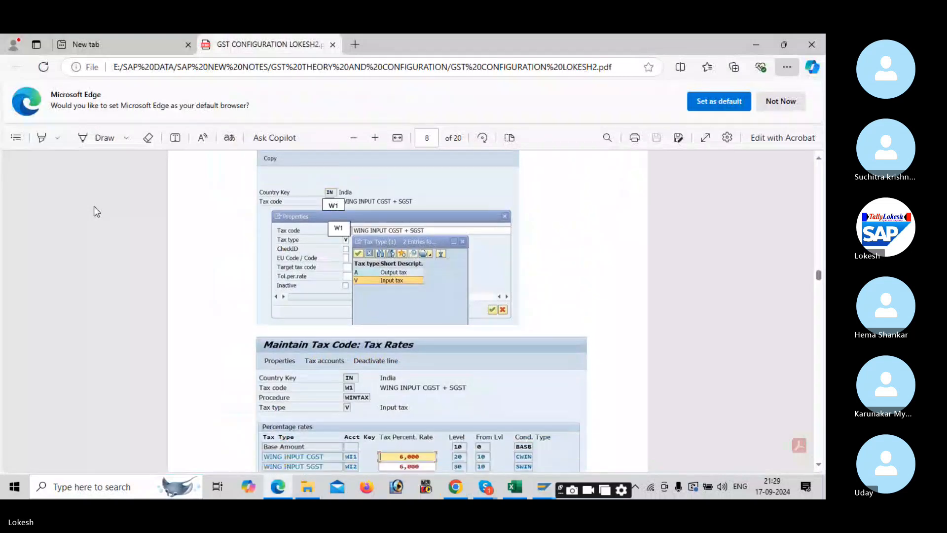
key("alt+Tab")
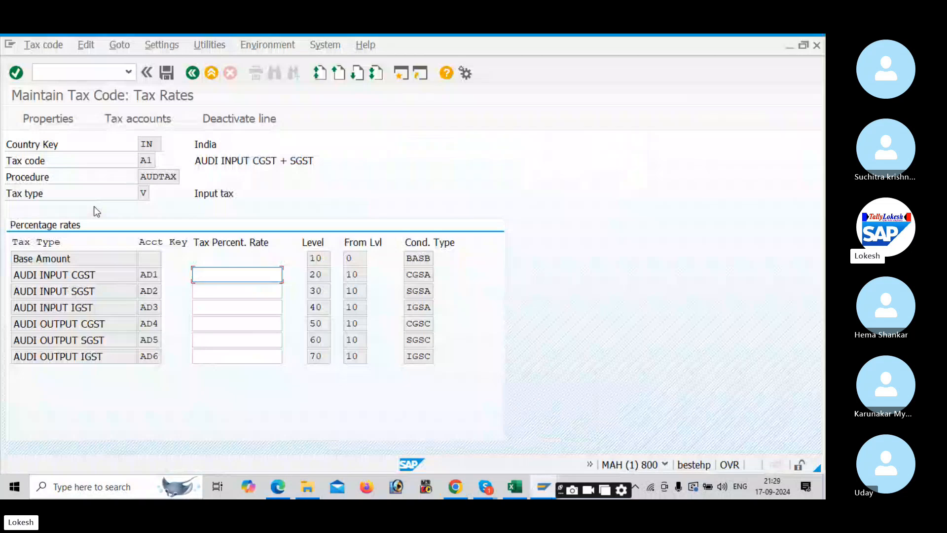
key("alt+Tab")
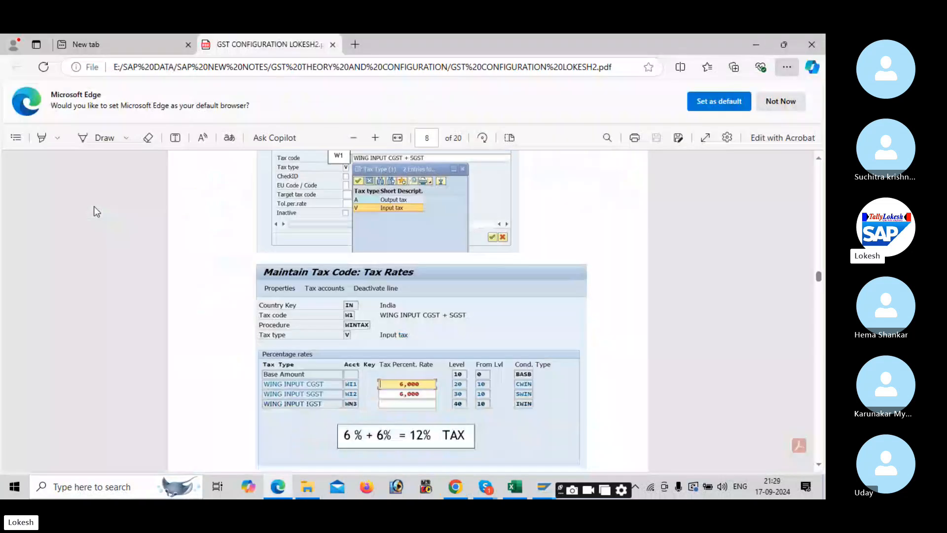
- Return to SAP, set the AUDI INPUT CGST and AUDI INPUT SGST rates to 6 percent each, and save tax code A1
key("alt+Tab")
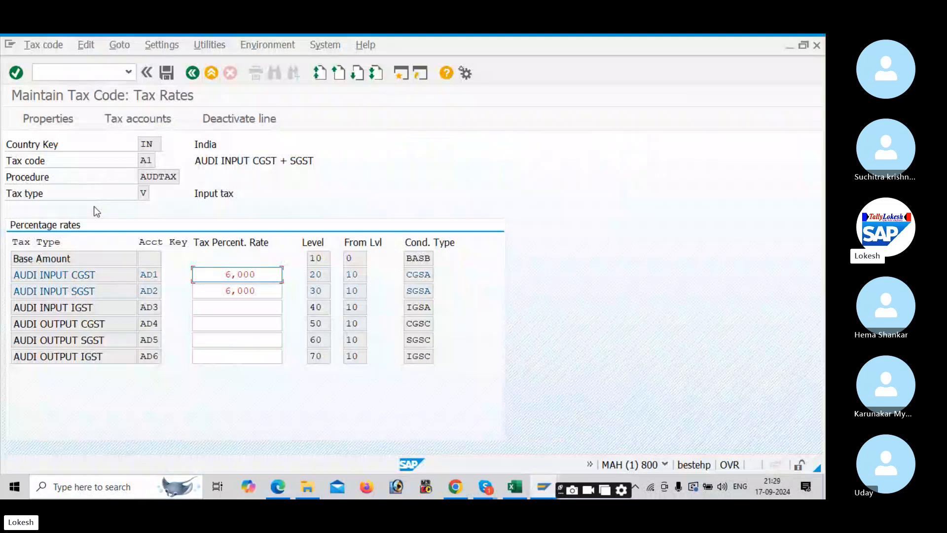
key("alt+Tab")
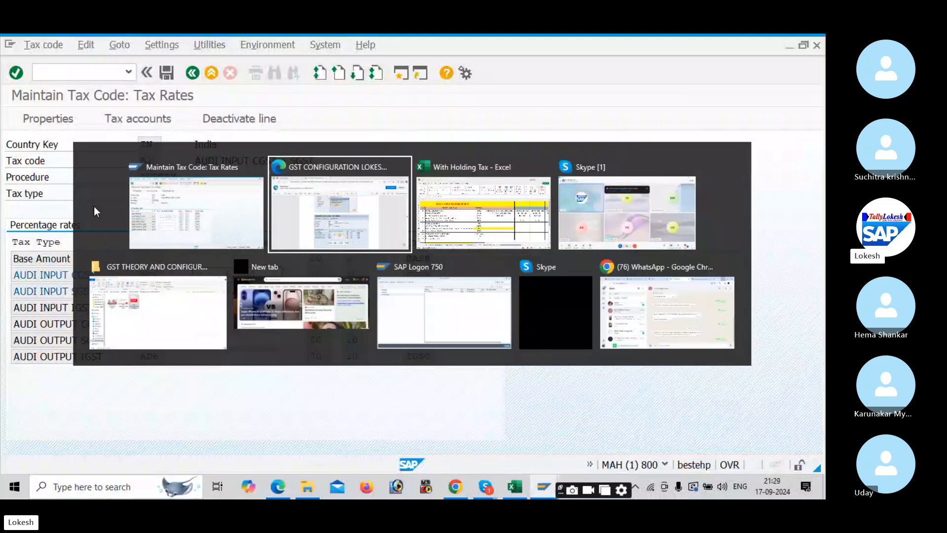
key("Escape")
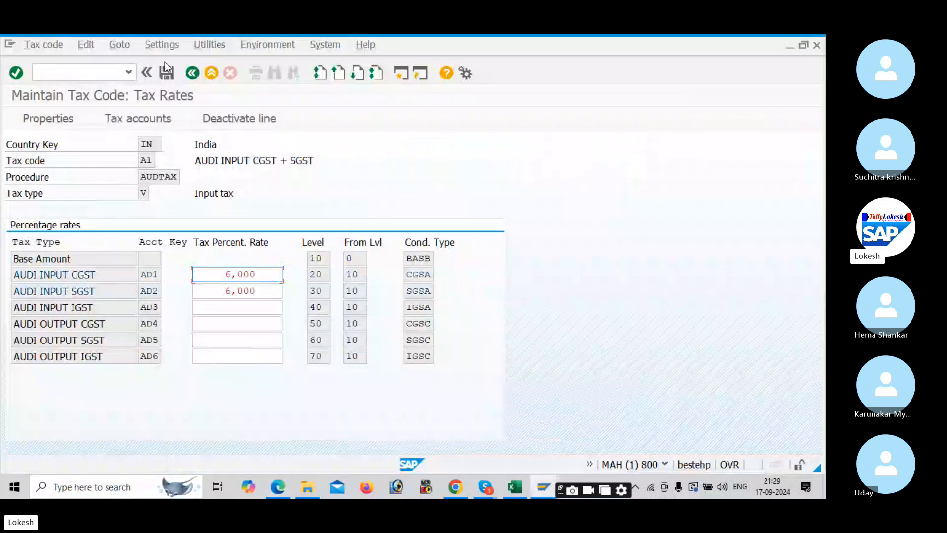
left_click(169, 73)
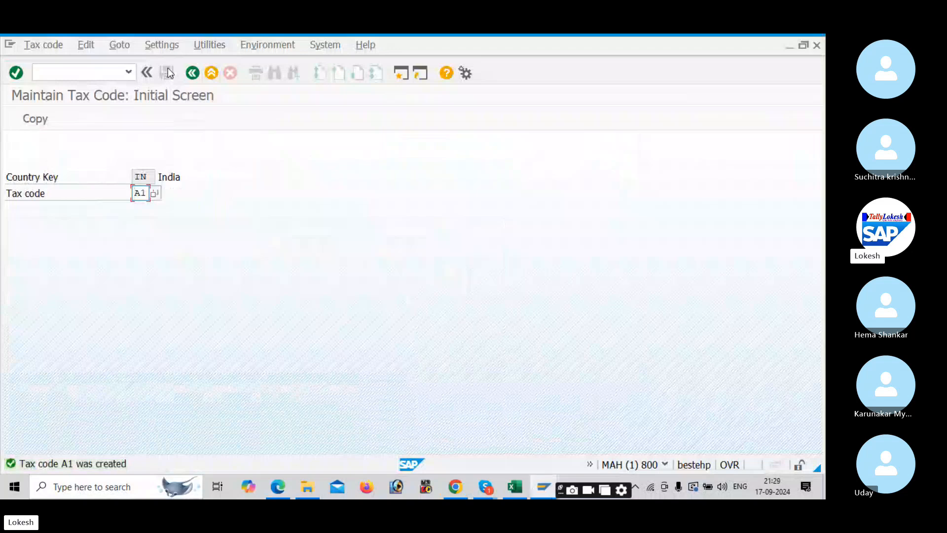
- Create and save tax code A2 described as AUDI INPUT IGST, with tax type V and a 12 percent AUDI INPUT IGST rate
type("A2")
key("Return")
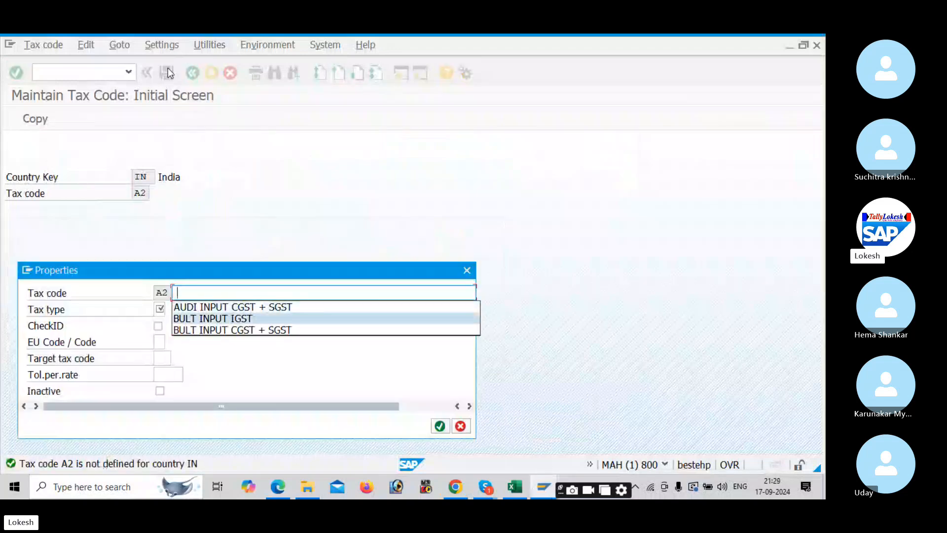
key("Return")
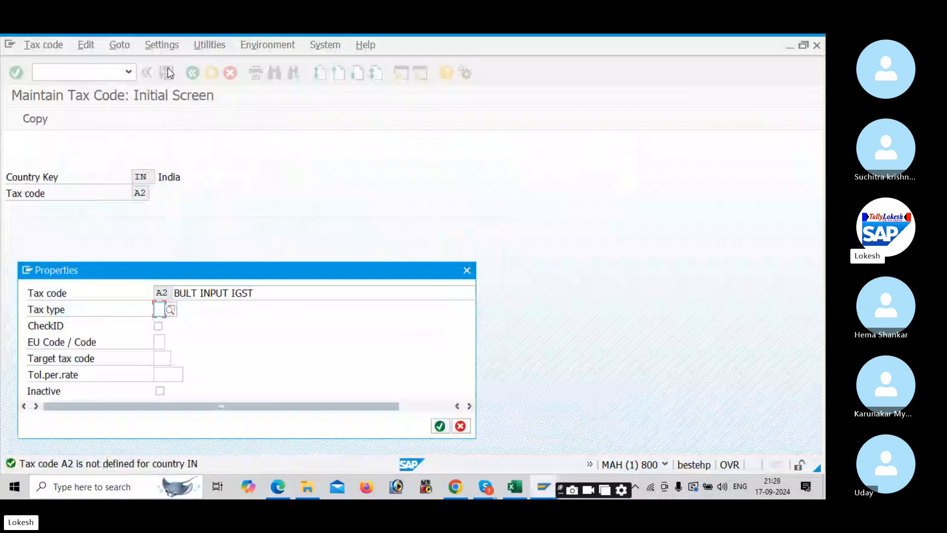
type("V")
left_click(176, 296)
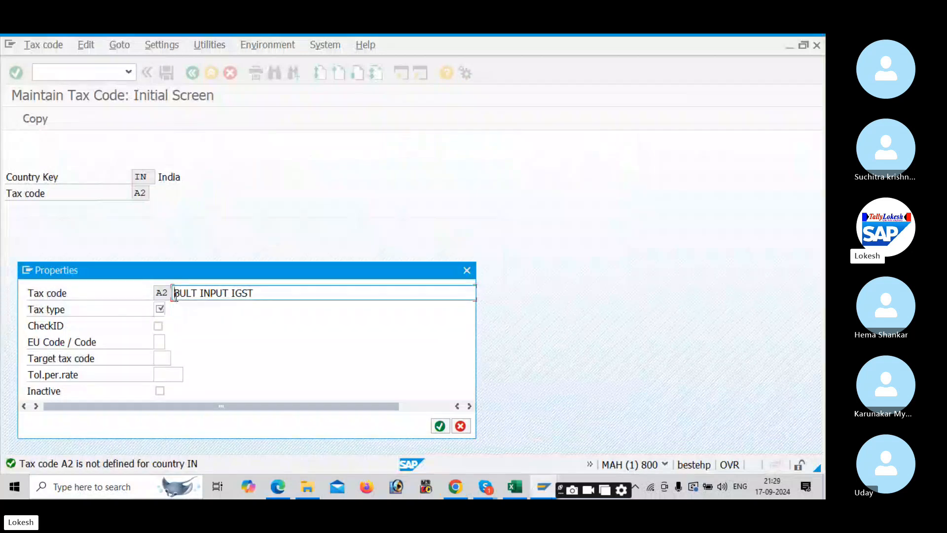
type("AUD")
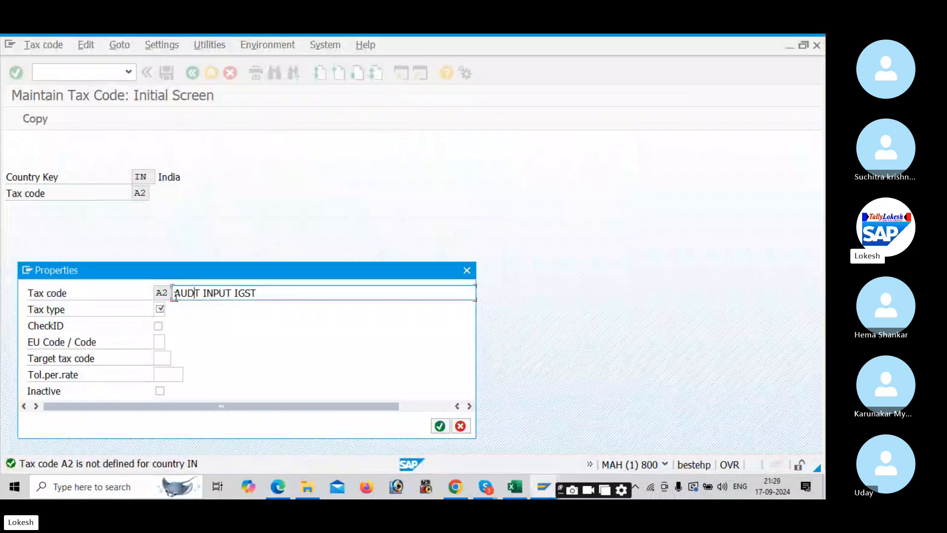
type("I")
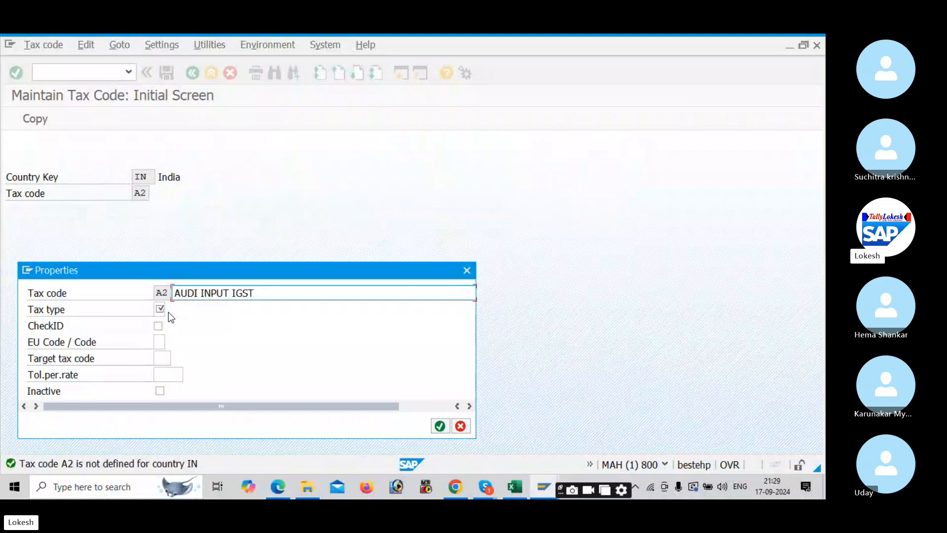
key("Return")
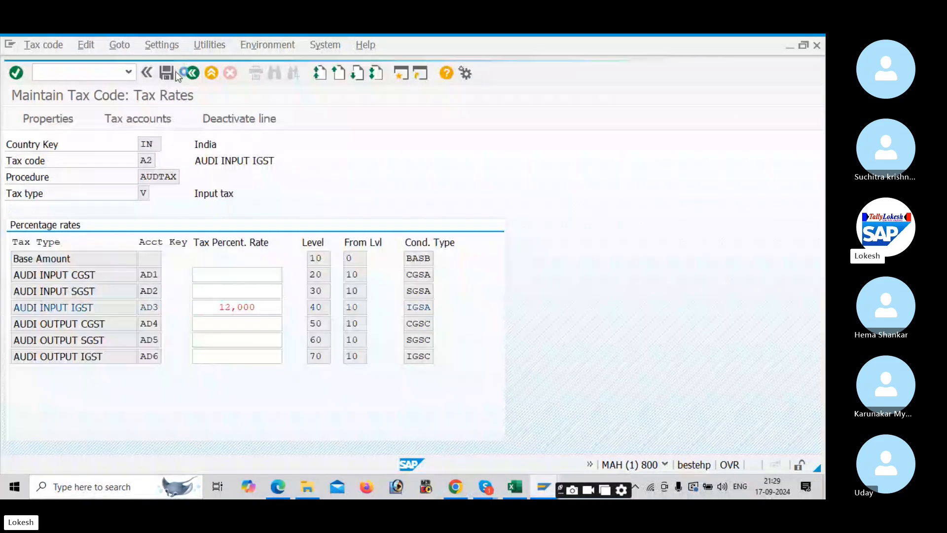
left_click(175, 72)
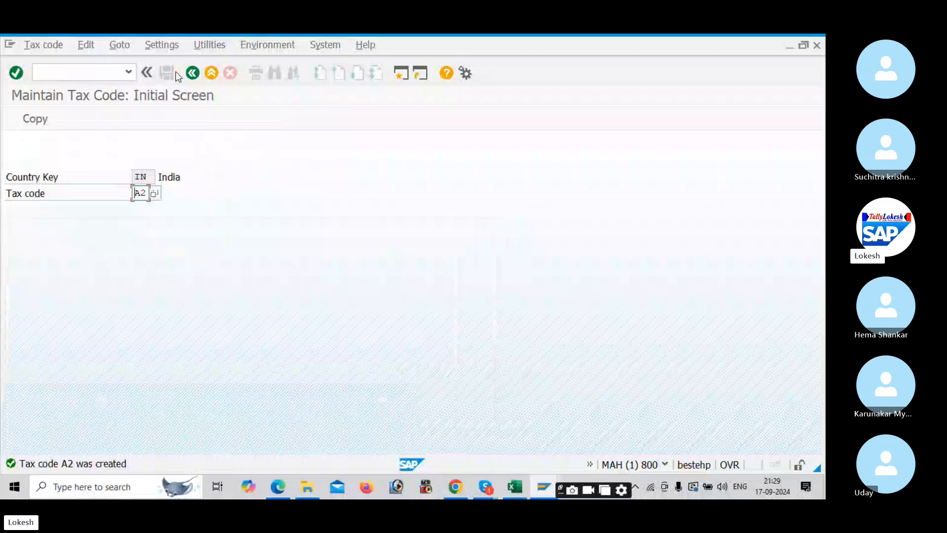
- Start tax code A3 for India and describe it as AUDI OUTPUT CGST + SGST
key("BackSpace")
type("3")
key("Return")
key("Down")
key("Down")
key("Down")
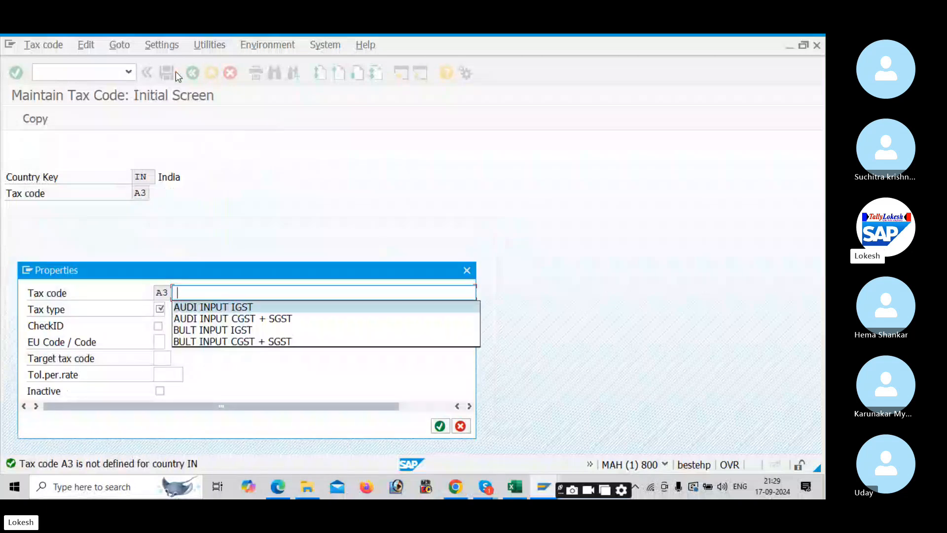
key("Tab")
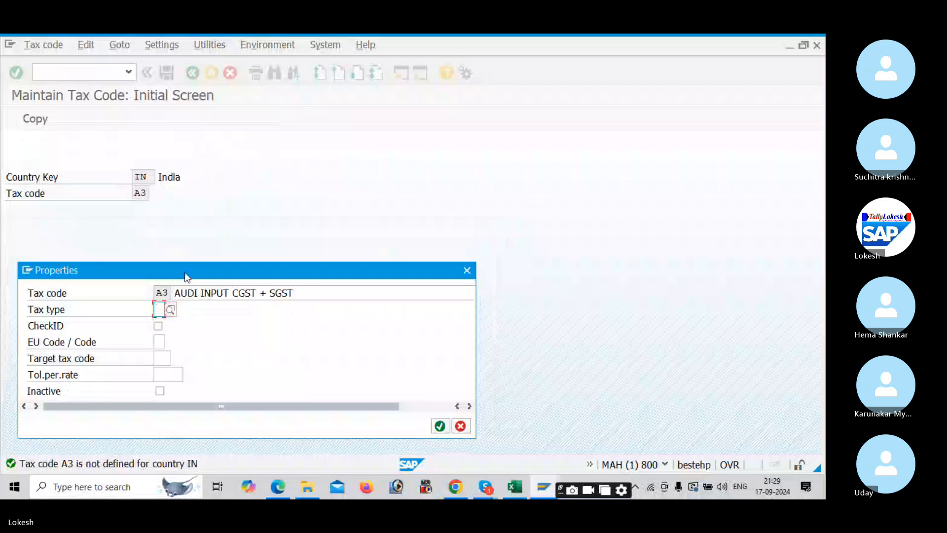
left_click(202, 292)
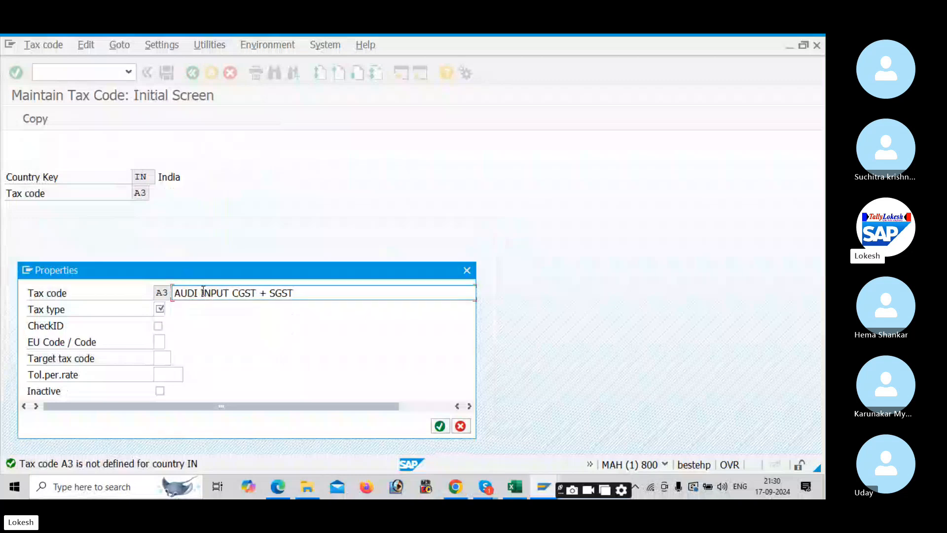
type("OUTPUT ")
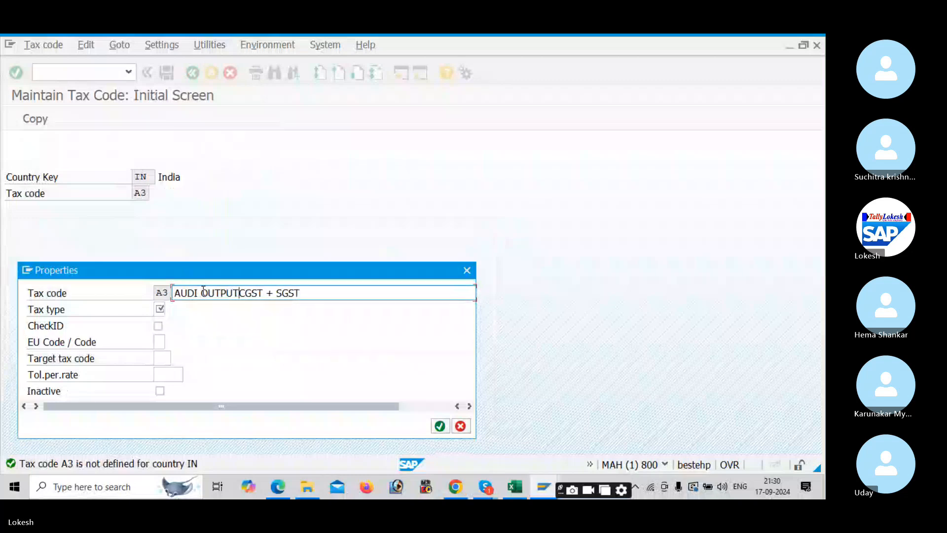
type("CGST + SGST")
- Assign tax type A (Output tax) to tax code A3 and confirm its properties
left_click(157, 309)
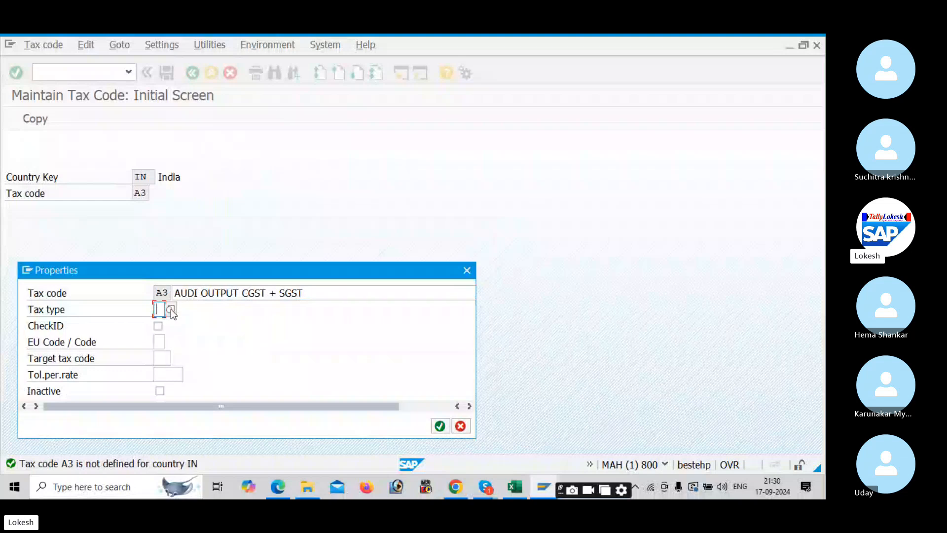
left_click(171, 310)
left_click(111, 198)
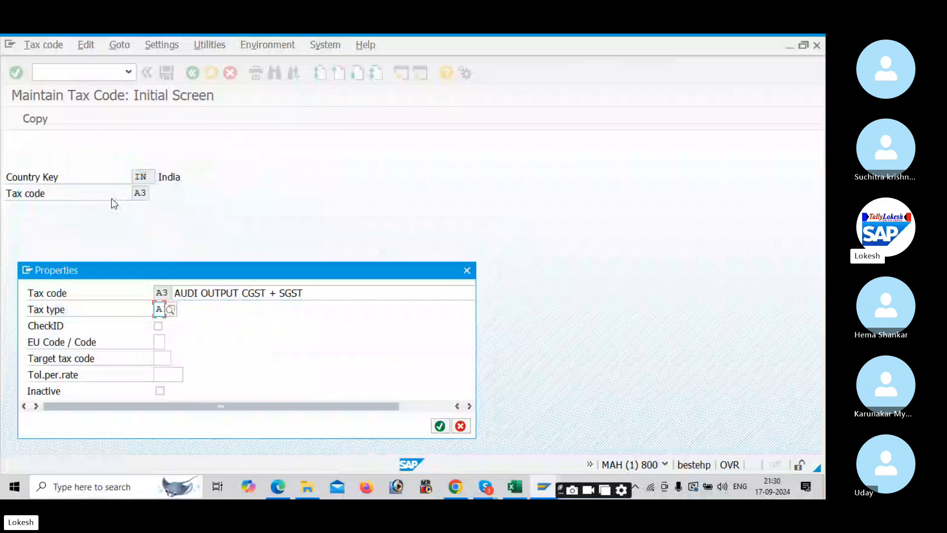
key("Return")
- Set the AUDI OUTPUT CGST and AUDI OUTPUT SGST rates to 6 percent each and save tax code A3
left_click(233, 322)
type("6")
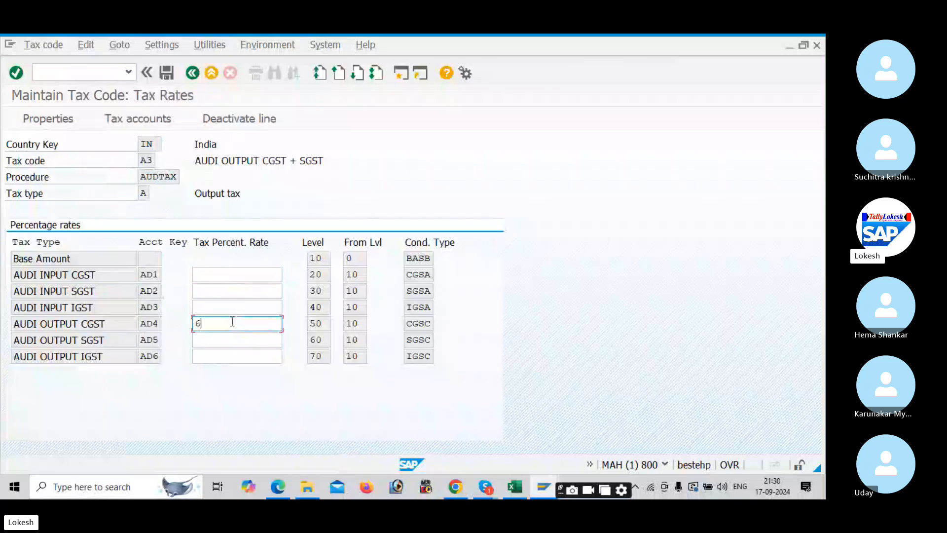
key("Tab")
type("6")
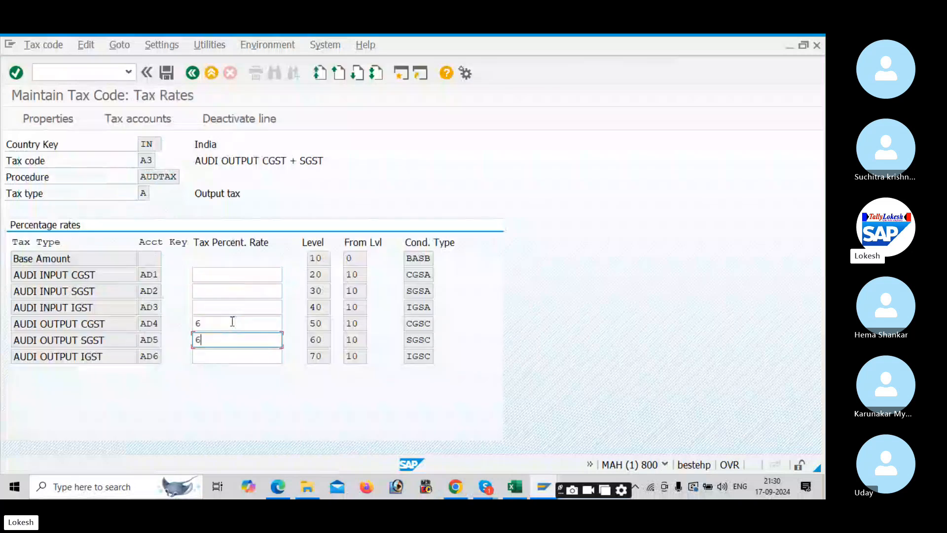
key("Return")
left_click(167, 73)
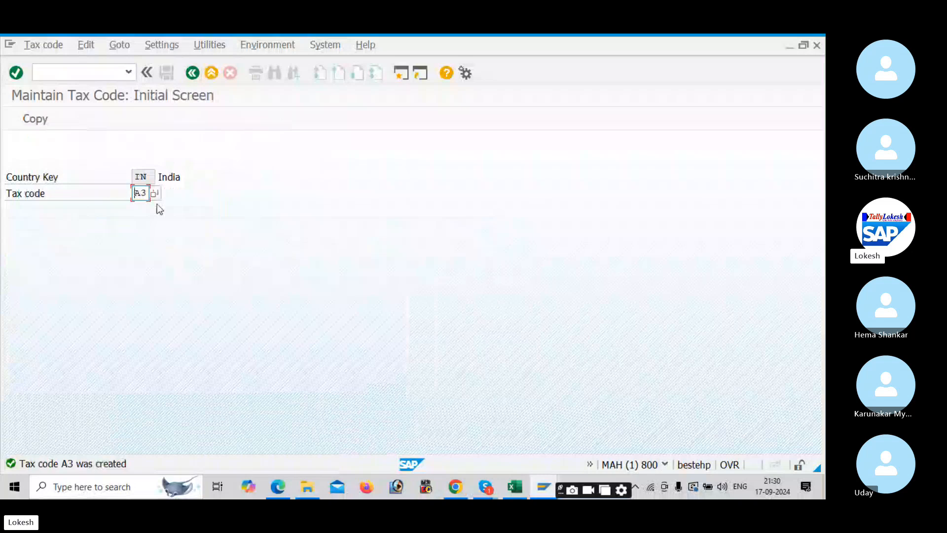
- Start tax code A4 for India and describe it as AUDI OUTPUT IGST
type("4")
key("Return")
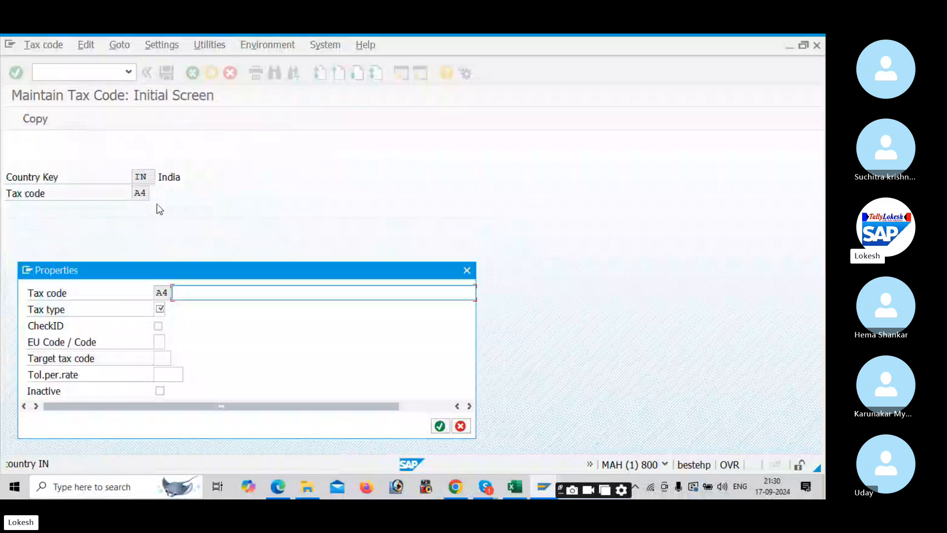
key("Down")
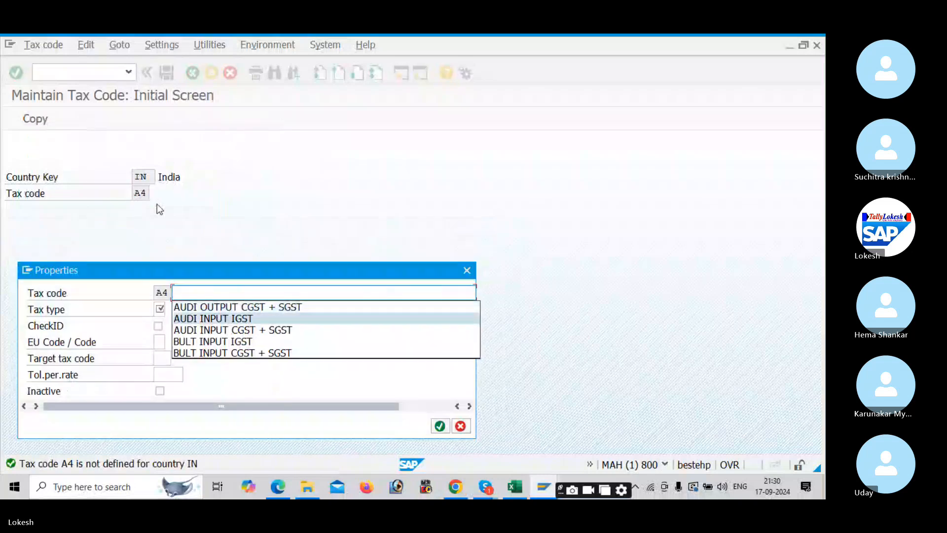
key("Return")
left_click(175, 291)
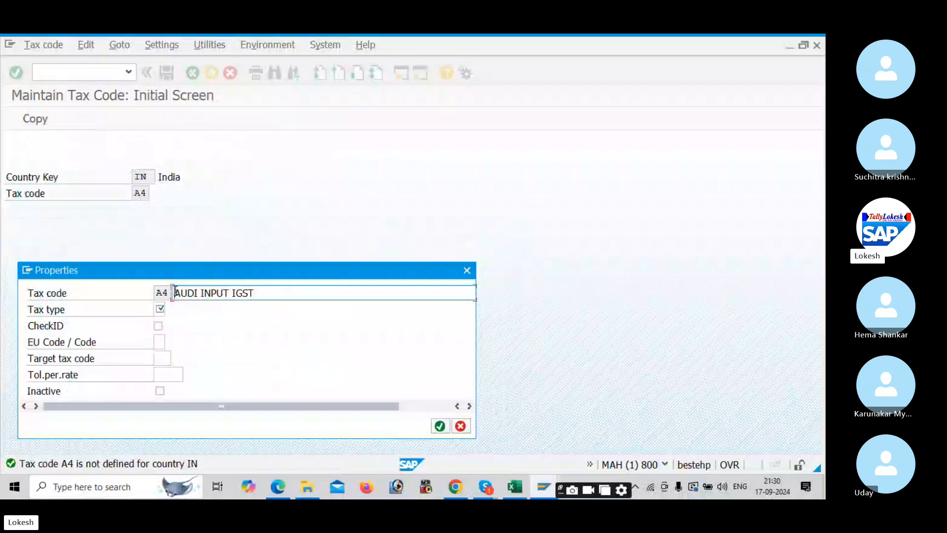
key("Right")
key("Right")
key("Right")
key("Right")
key("Right")
type("OUTPUT IGST")
- Assign tax type A to tax code A4, set the AUDI OUTPUT IGST rate to 12 percent and save it
left_click(160, 309)
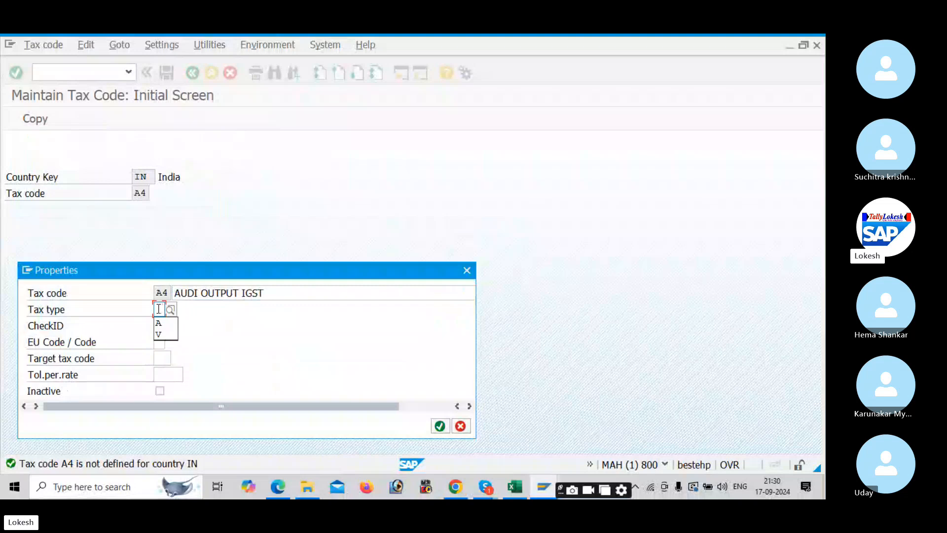
type("A")
key("Return")
left_click(248, 356)
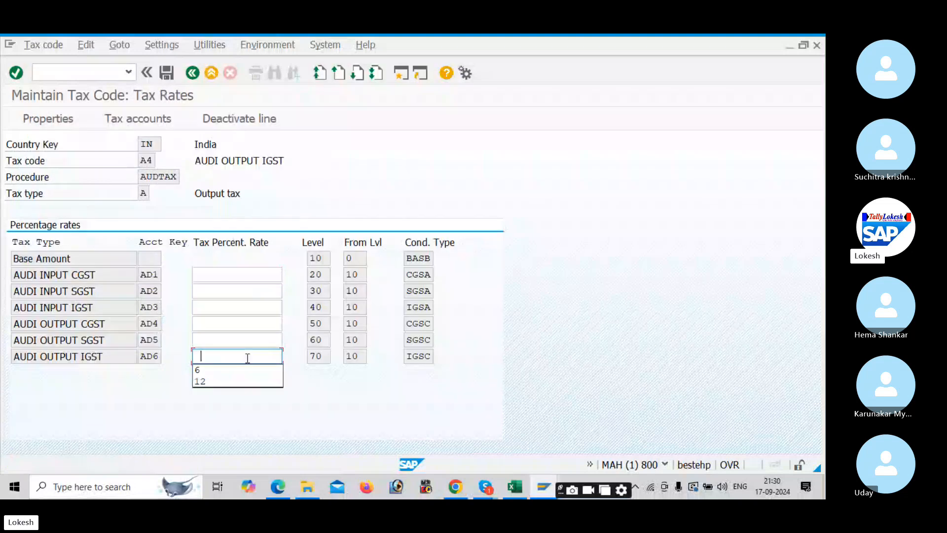
type("12")
key("Return")
left_click(171, 75)
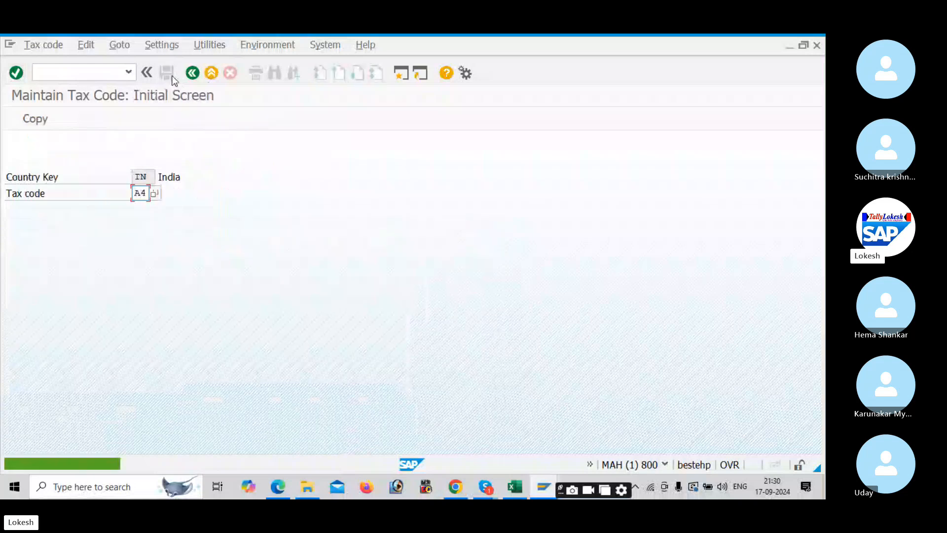
- Switch to the Excel GST checklist and record A1,A2,A3,A4 in cell D7 for the FTXP tax code definition
key("alt+Tab")
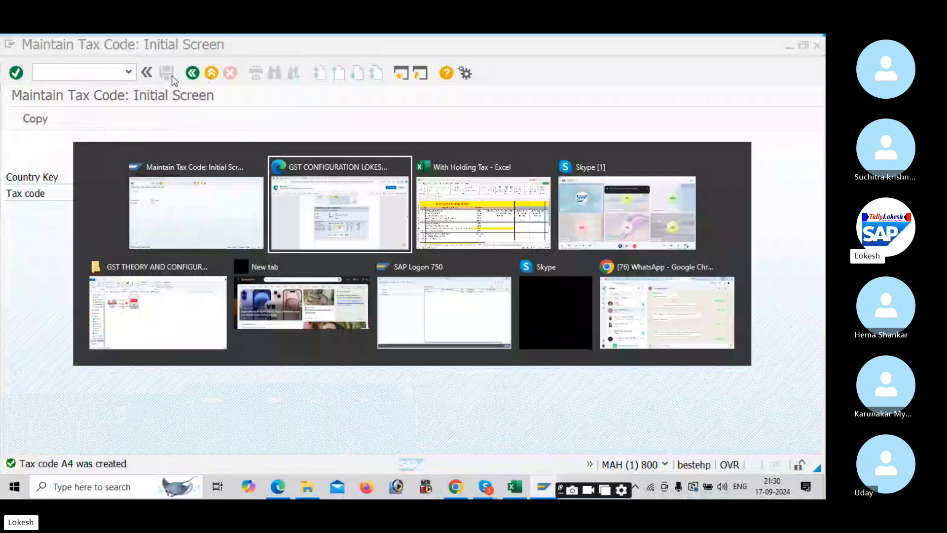
key("alt+Tab")
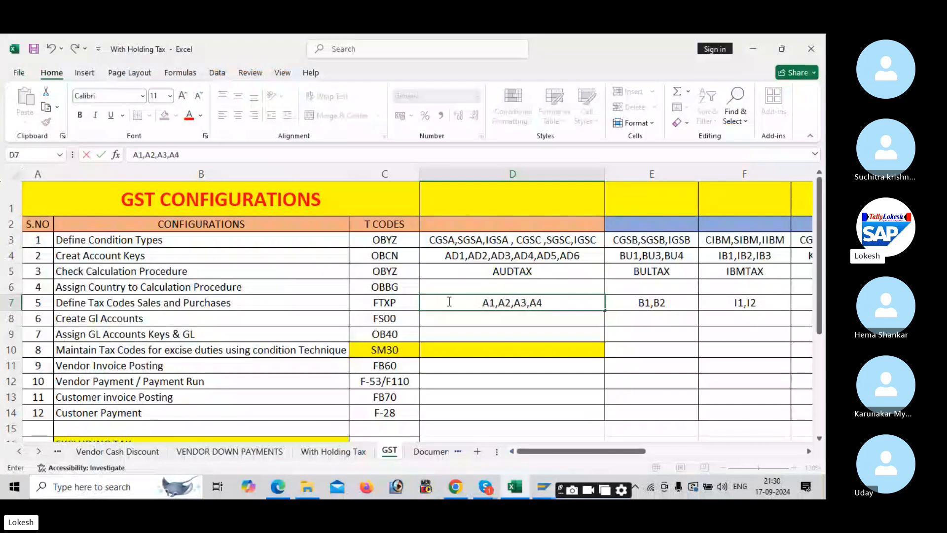
key("Down")
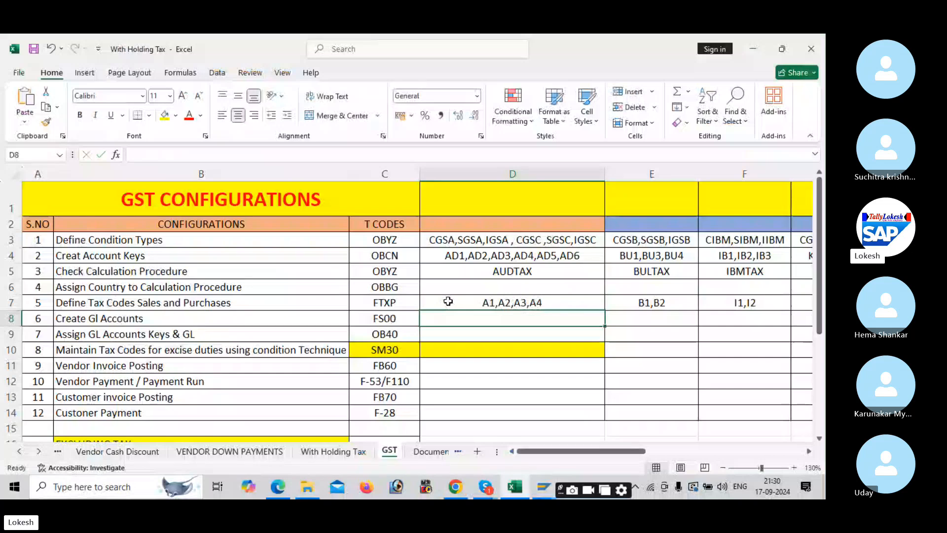
- Switch back to SAP and open transaction FS00 for central G/L account maintenance
key("alt+Tab")
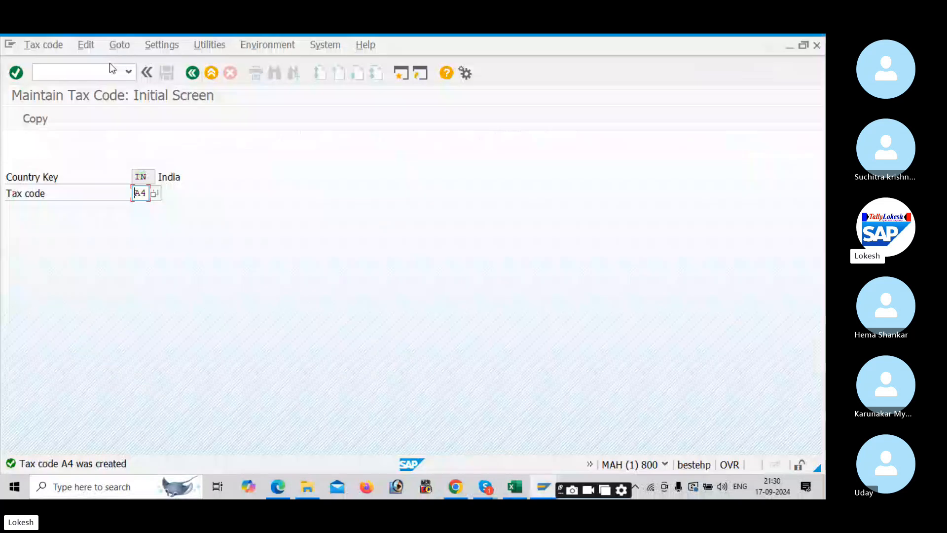
type("/NFS00")
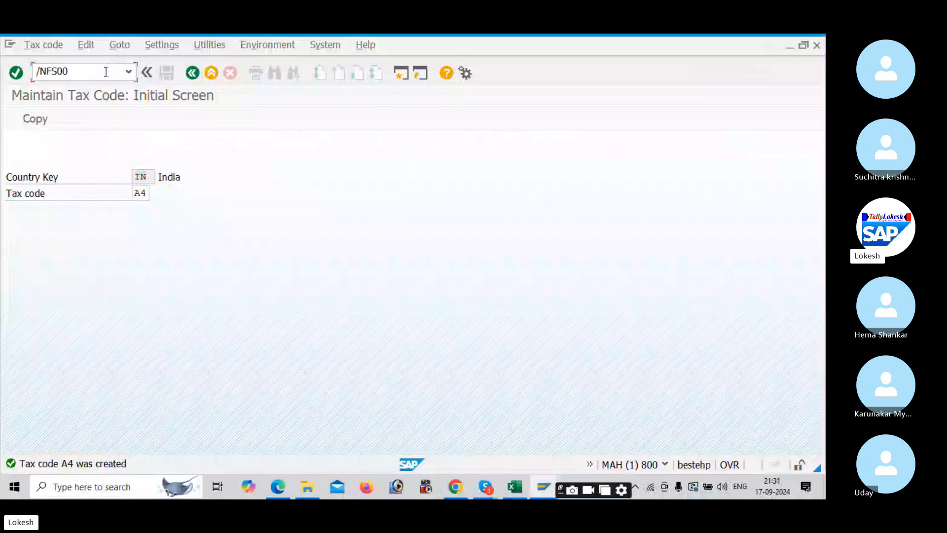
key("Return")
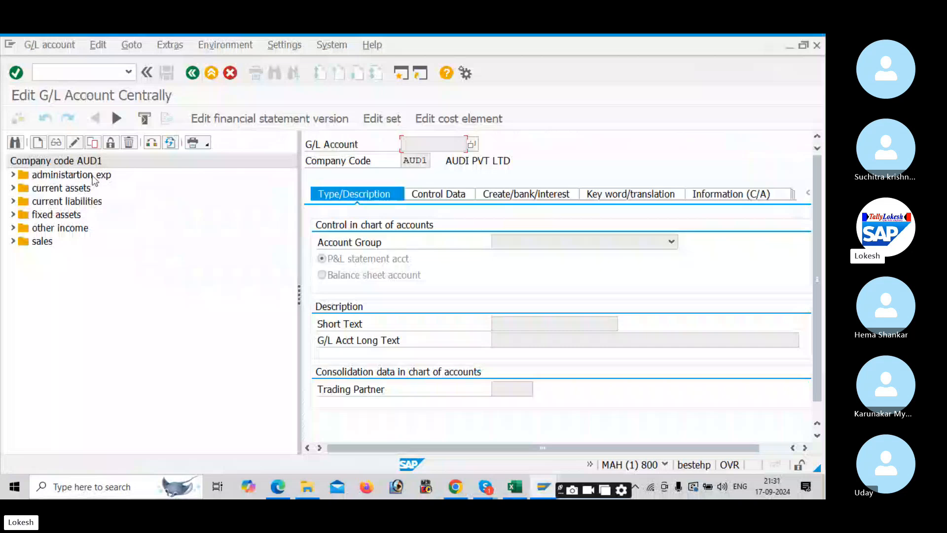
- Consult the Create GL Accounts section (FS00) of the GST configuration PDF in Edge
key("alt+Tab")
key("alt+Tab")
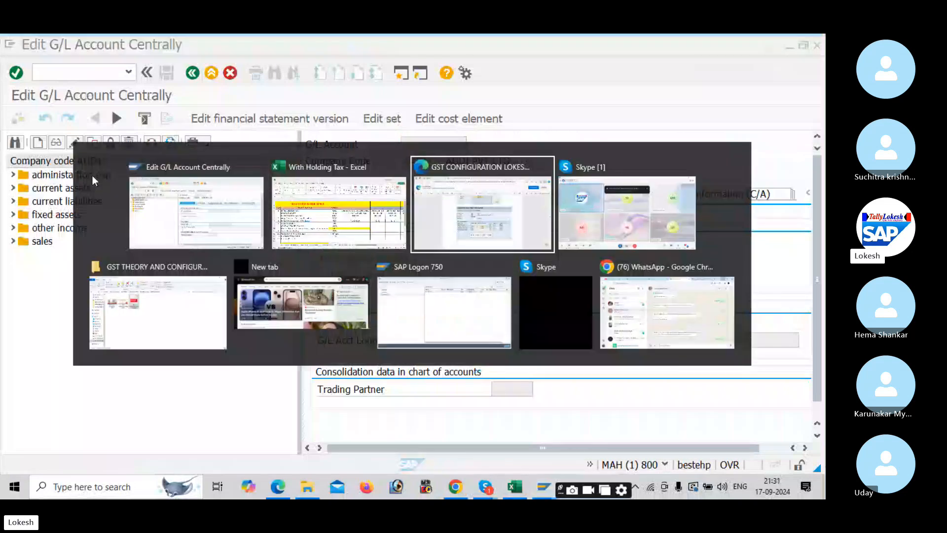
scroll(95, 181, "down", 5)
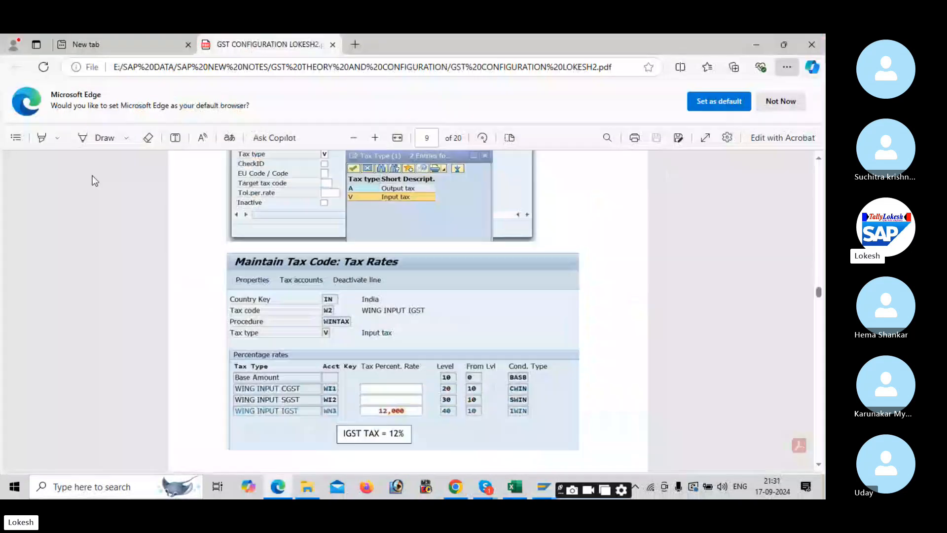
scroll(94, 181, "down", 1)
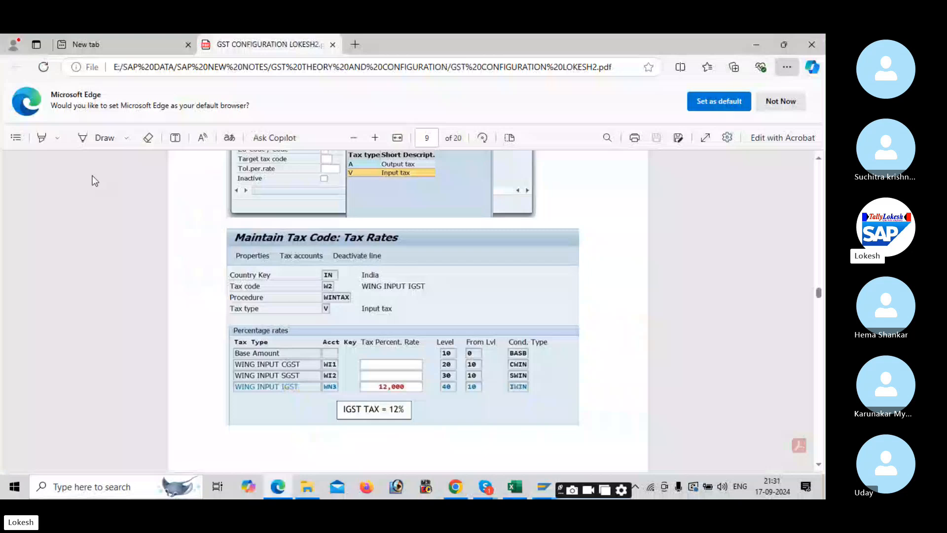
scroll(95, 181, "down", 5)
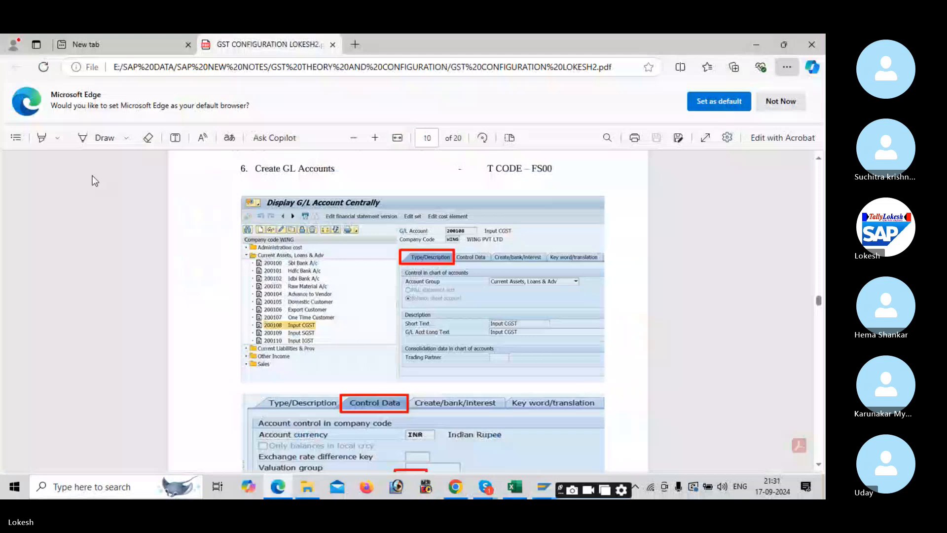
- Return to SAP and copy current assets account 200008 One Time Customer to new G/L account 200009 in company code AUD1
key("alt+Tab")
left_click(13, 188)
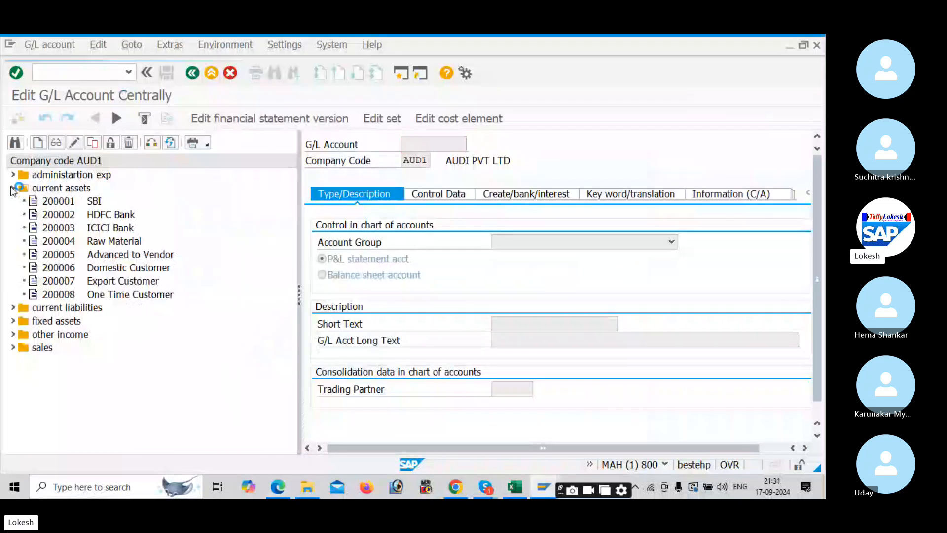
right_click(73, 295)
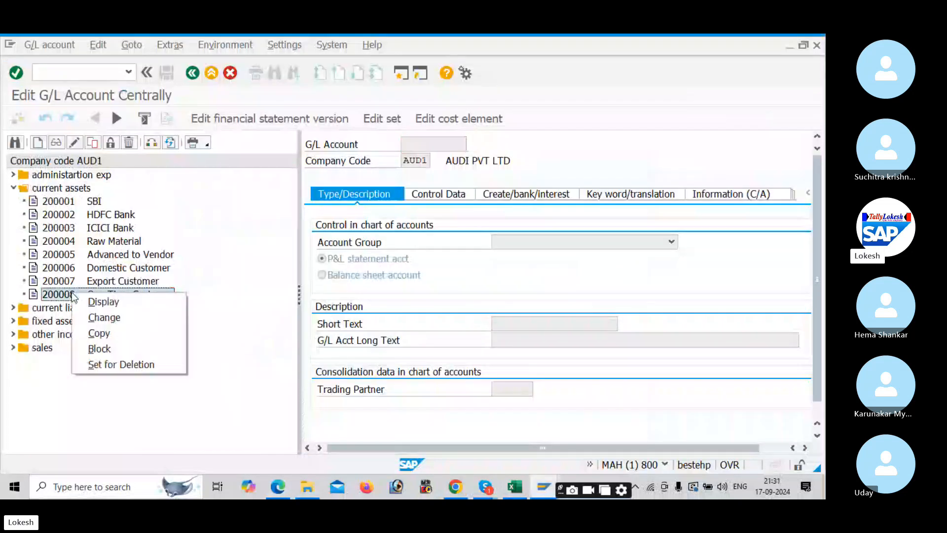
left_click(133, 332)
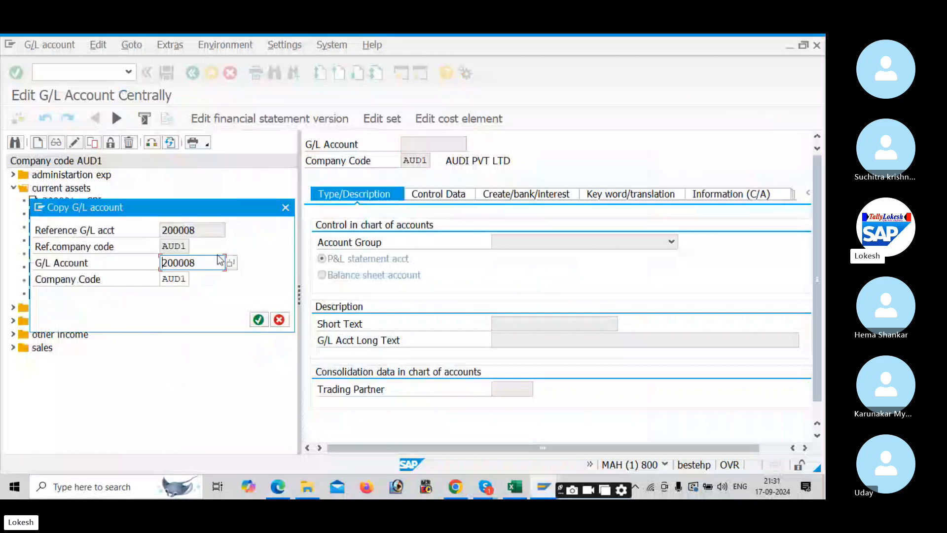
left_click(207, 265)
key("BackSpace")
type("9")
key("Return")
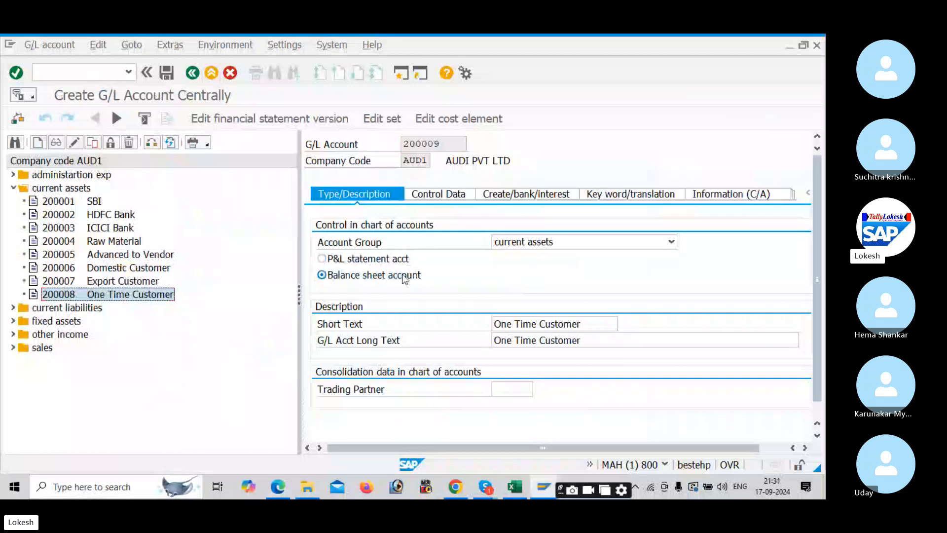
- Replace the short text of G/L account 200009 with Input CGST
left_click(603, 324)
key("BackSpace")
key("BackSpace")
key("BackSpace")
key("BackSpace")
key("BackSpace")
key("BackSpace")
key("BackSpace")
key("BackSpace")
key("BackSpace")
key("BackSpace")
key("BackSpace")
key("BackSpace")
key("BackSpace")
key("BackSpace")
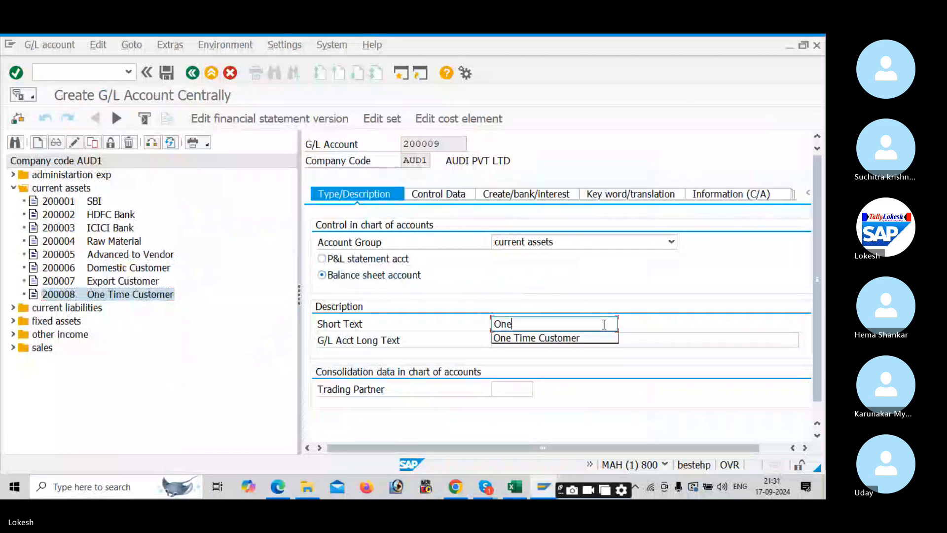
key("BackSpace")
key("BackSpace")
key("BackSpace")
type("IN")
key("BackSpace")
type("nput ")
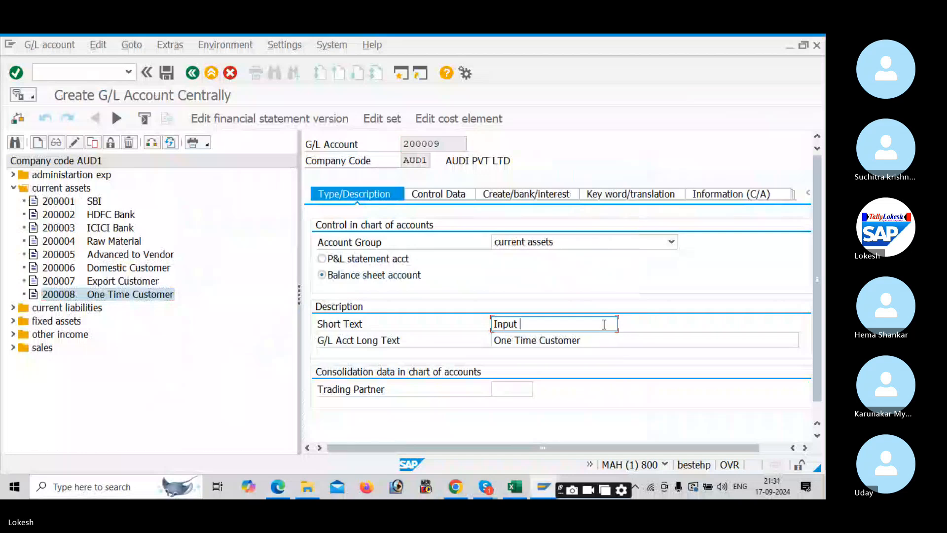
type("CGST")
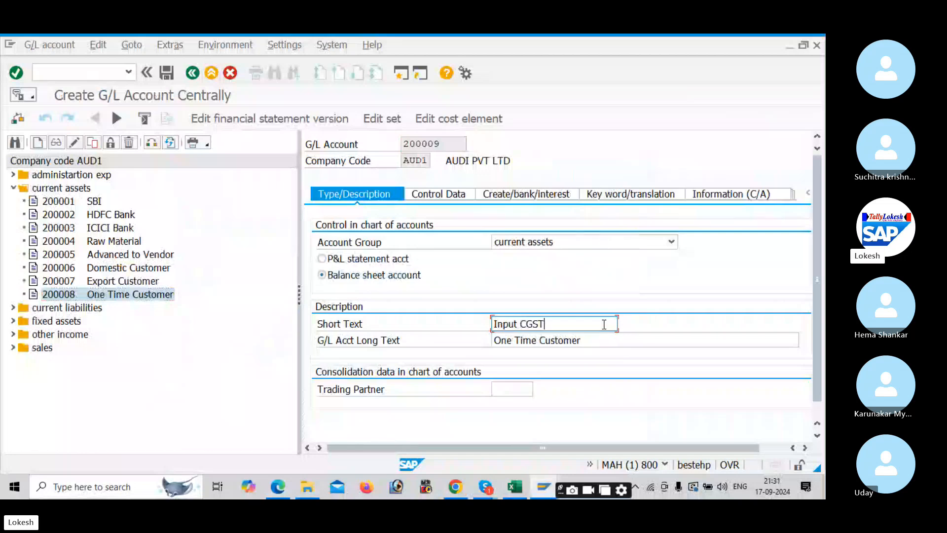
- Copy the short text Input CGST over the G/L account long text of account 200009
left_click_drag(568, 325, 436, 321)
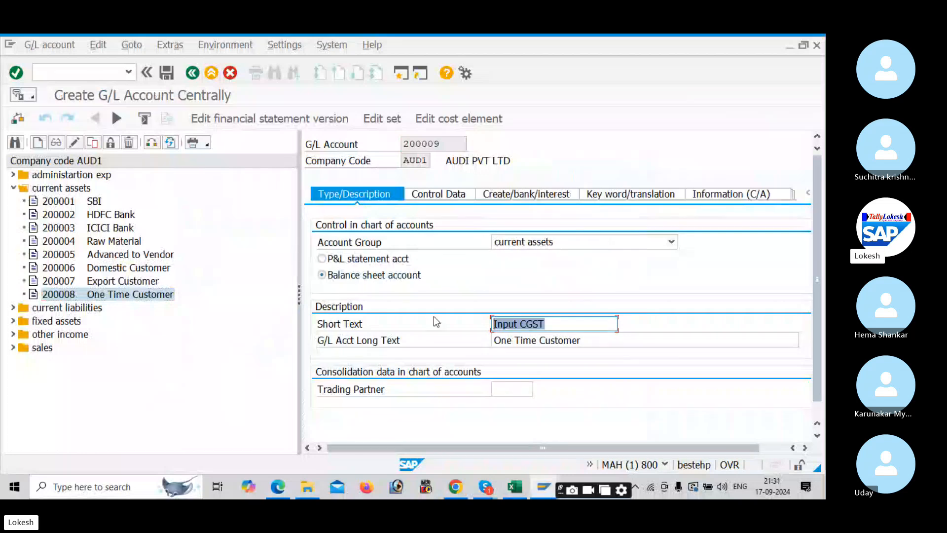
key("ctrl+c")
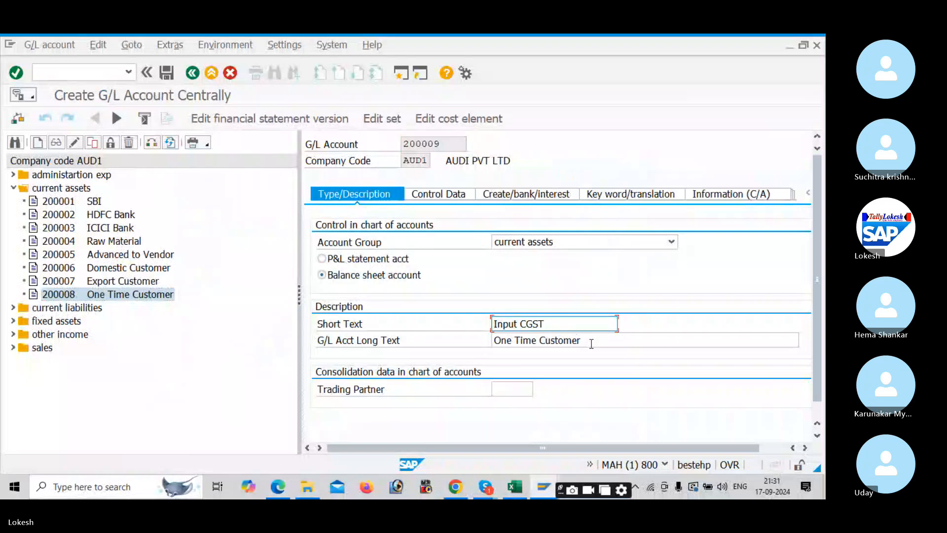
left_click_drag(591, 343, 434, 326)
key("ctrl+v")
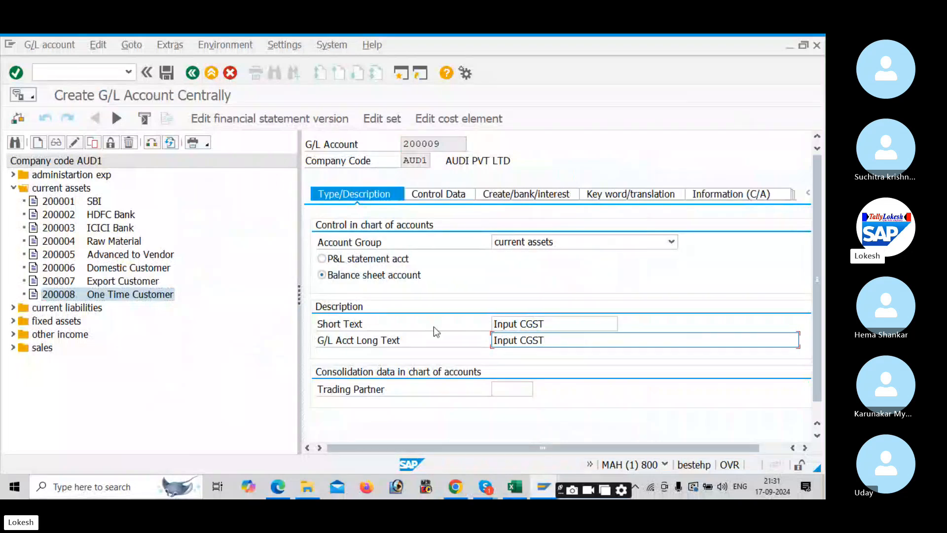
- Using the PDF's control data example, set account 200009's tax category to A1 and blank its reconciliation account type
key("alt+Tab")
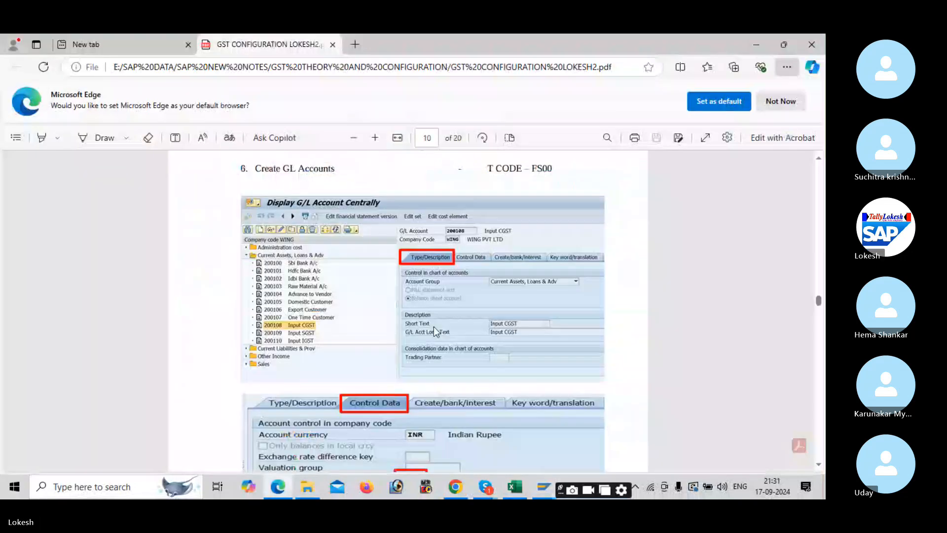
scroll(434, 327, "down", 2)
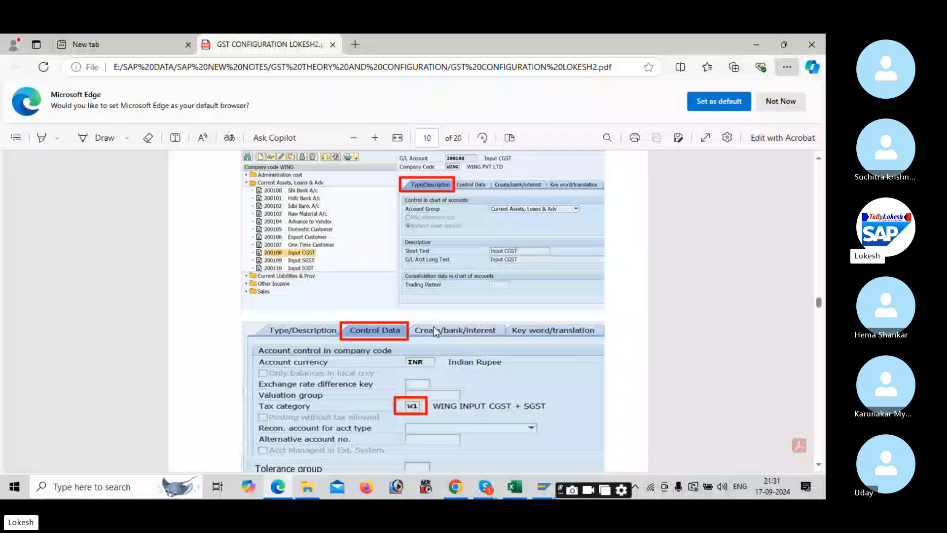
key("alt+Tab")
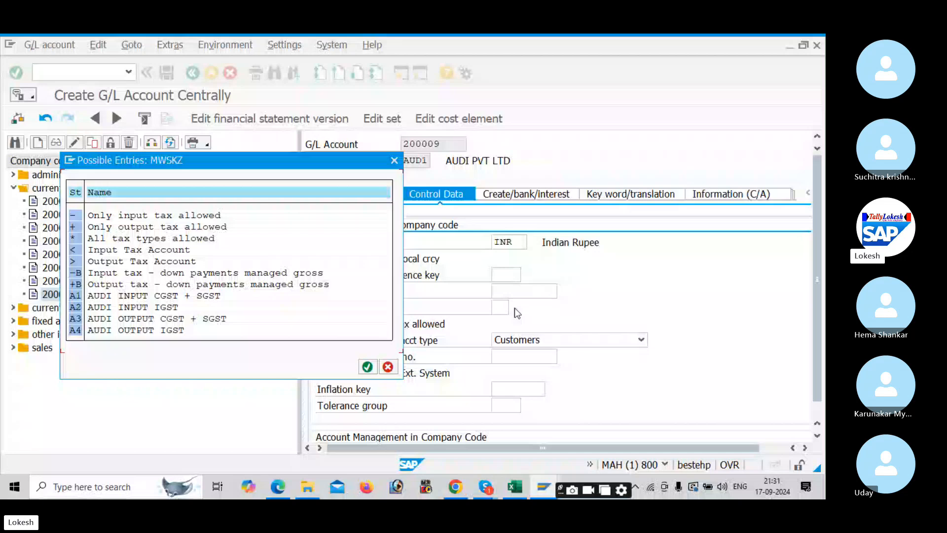
left_click(152, 297)
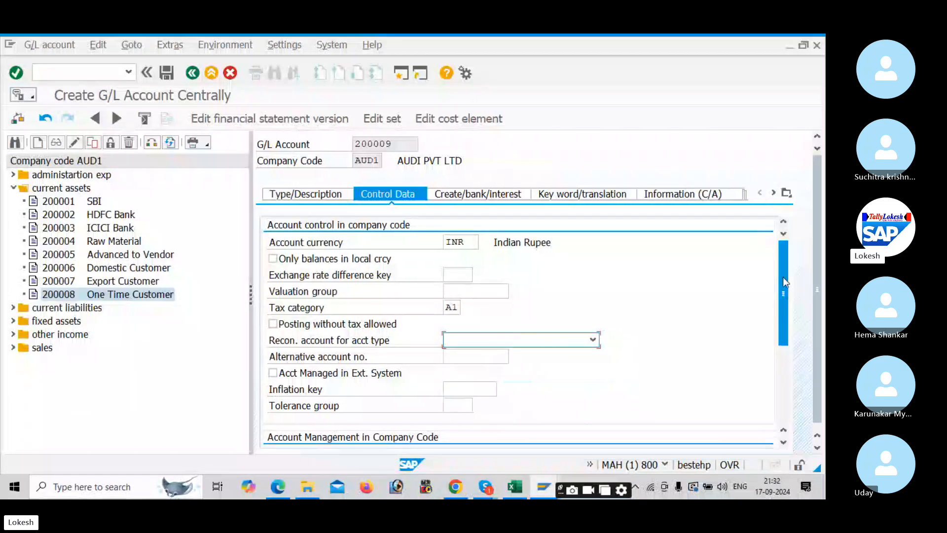
- Compare account 200009's account management settings with the PDF, and review the PDF's Create/bank/interest example before returning to SAP
left_click_drag(784, 279, 782, 374)
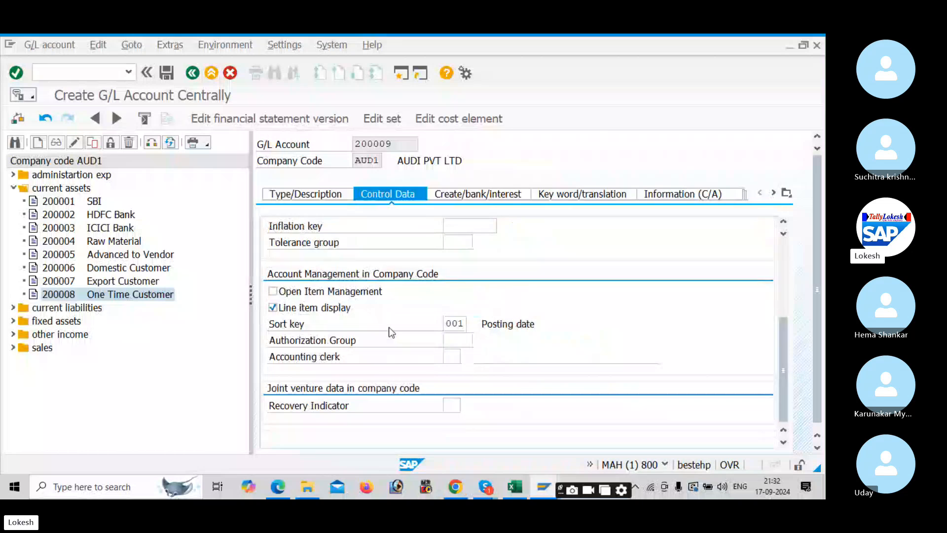
key("alt+Tab")
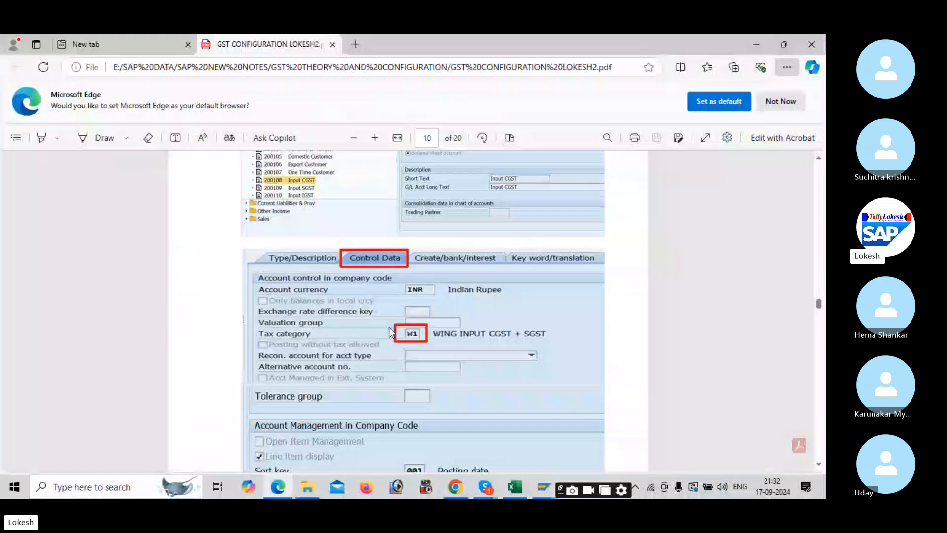
scroll(391, 332, "down", 3)
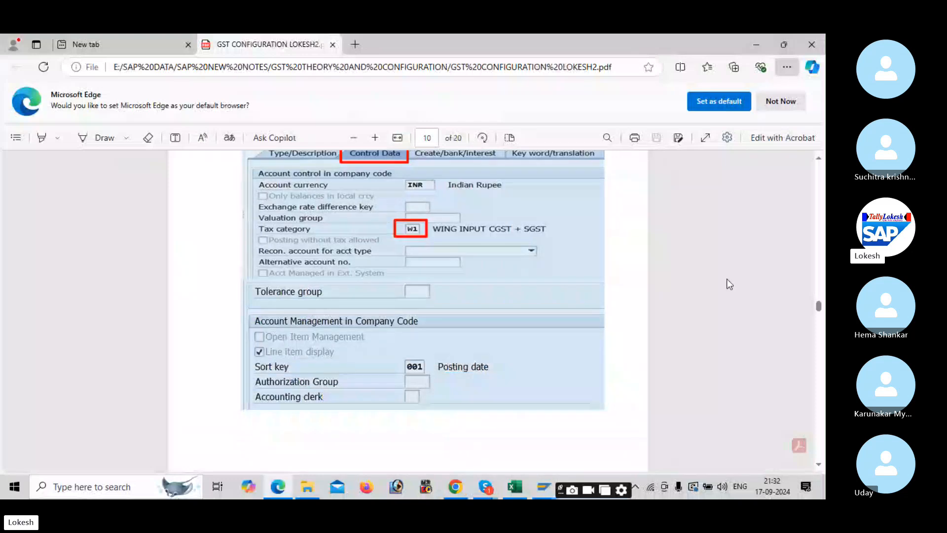
scroll(727, 281, "down", 1)
scroll(727, 281, "down", 8)
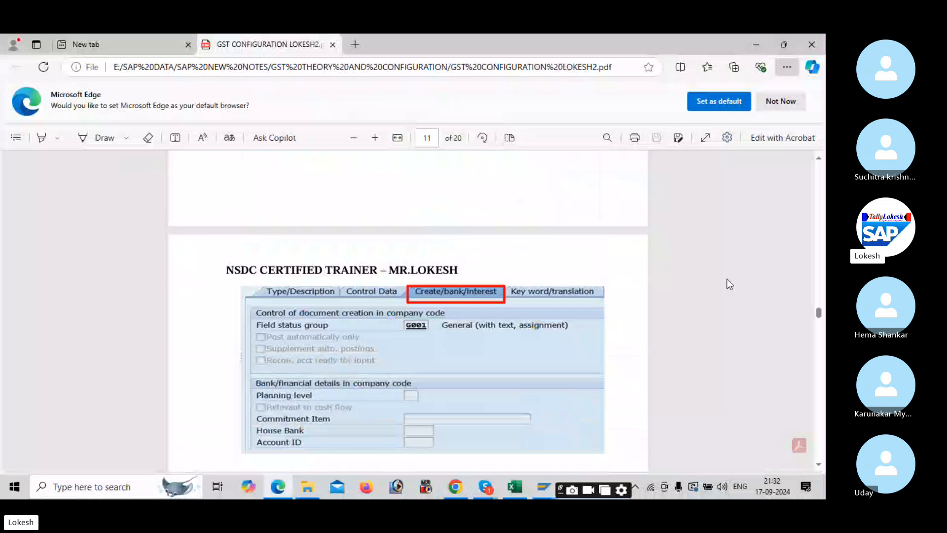
key("alt+Tab")
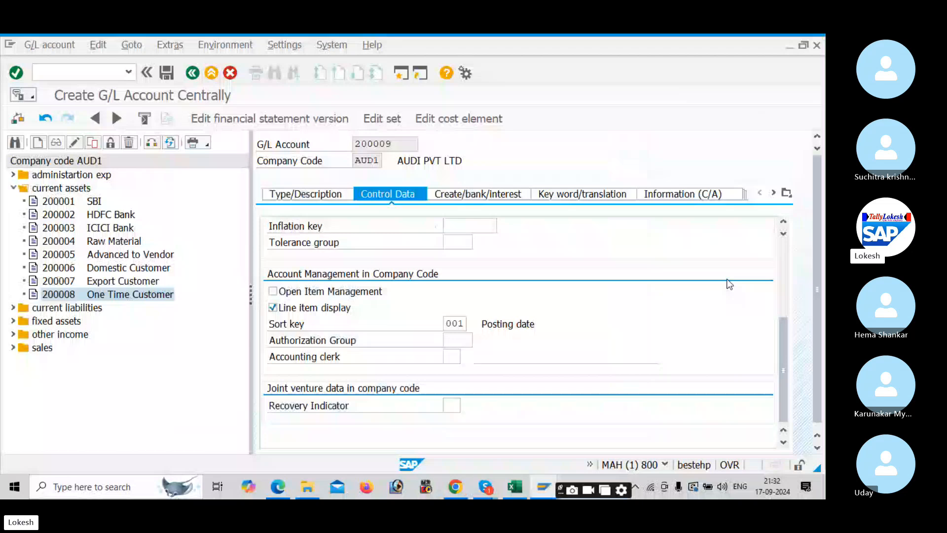
- Set the field status group of G/L account 200009 to G001 and save the account
left_click(474, 194)
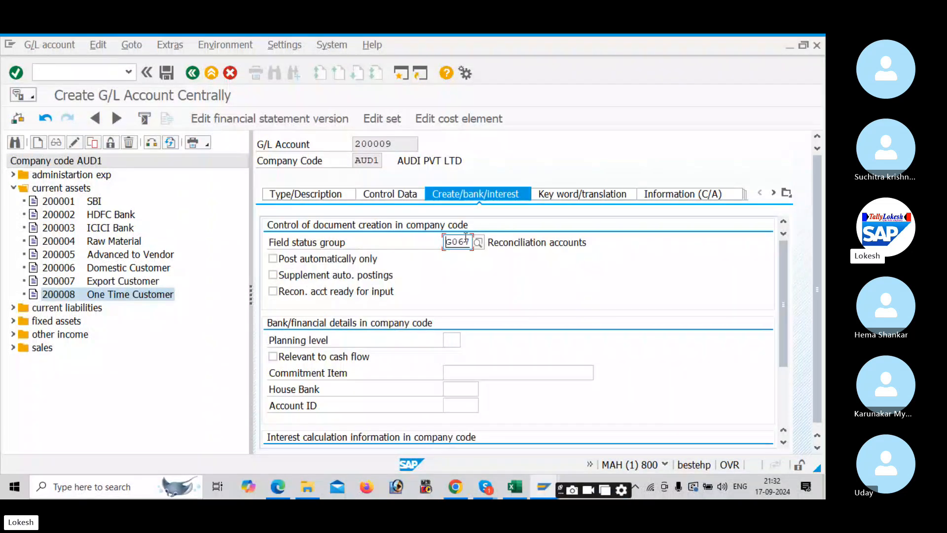
key("Delete")
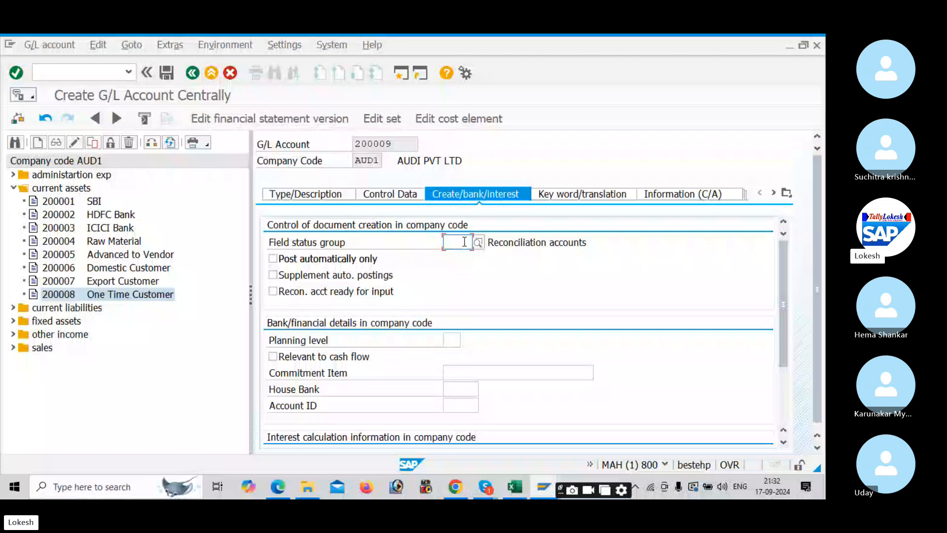
type("G001")
key("ctrl+s")
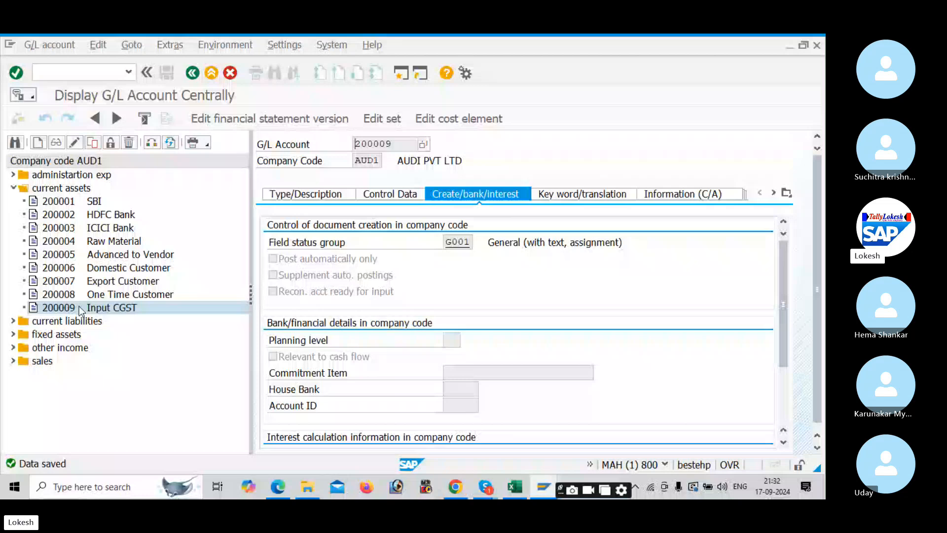
left_click(165, 73)
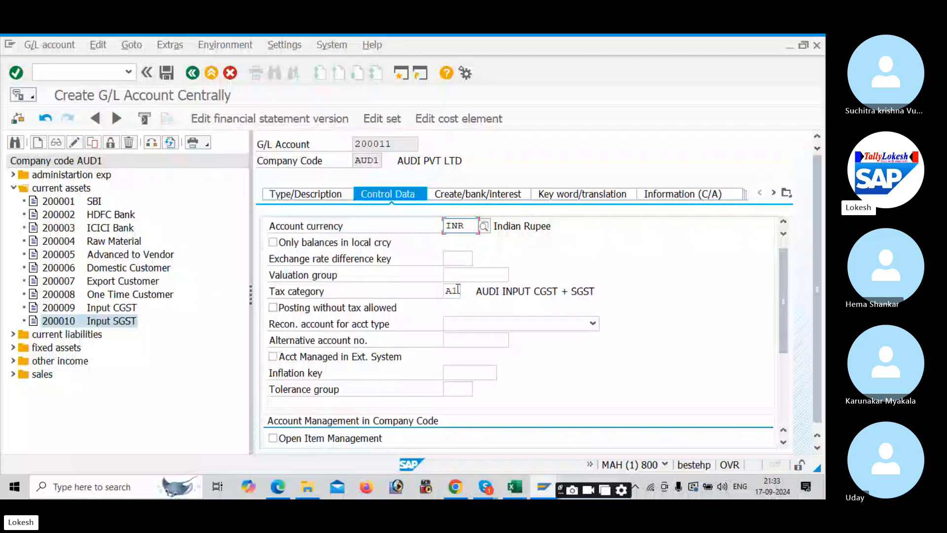
- Review the tax category of the Input IGST account 200011 and save the account
left_click(459, 291)
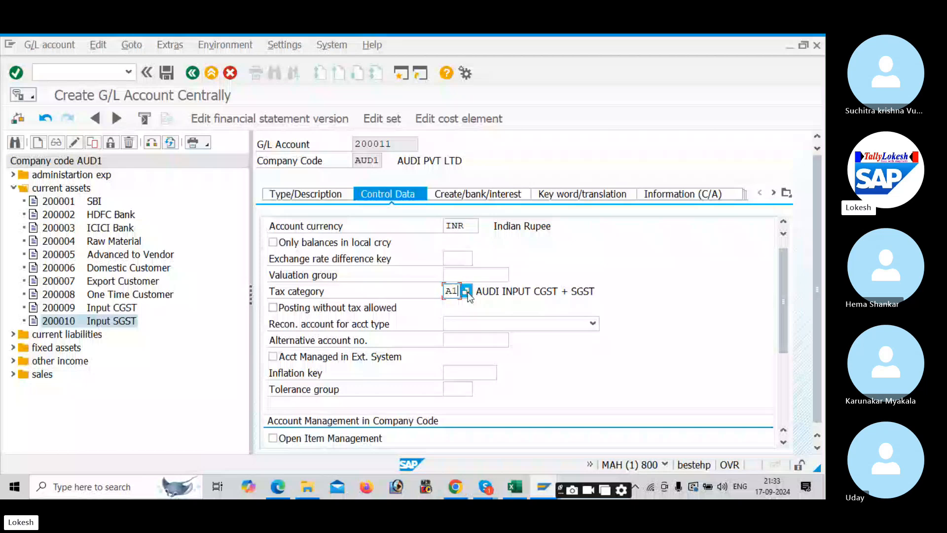
left_click(168, 73)
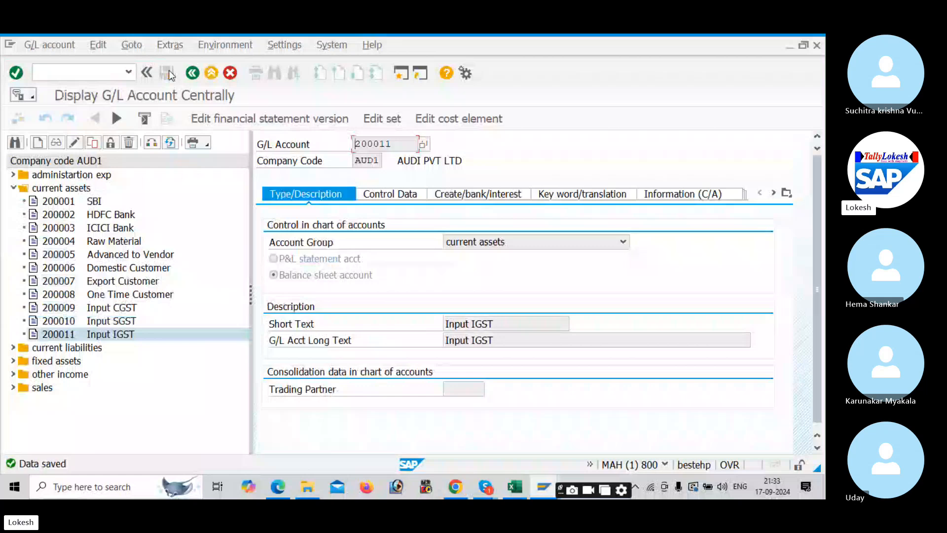
- Copy current liabilities account 100205 Tds on Rent to a new G/L account 100206 in company code AUD1
left_click(14, 188)
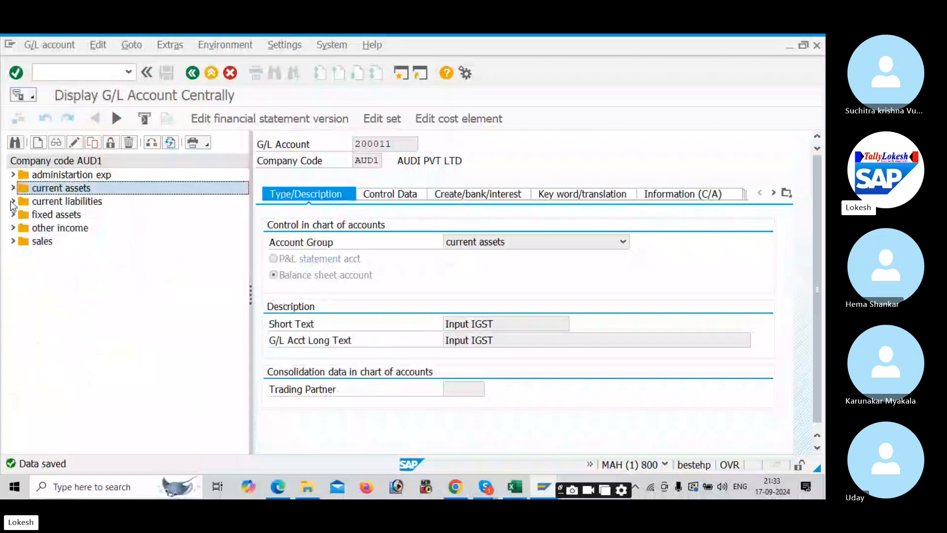
left_click(14, 201)
left_click(71, 269)
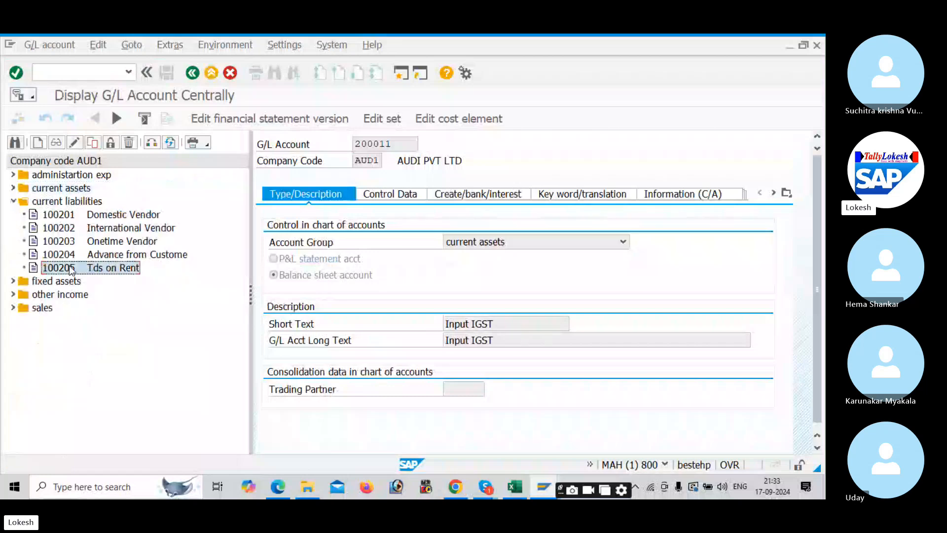
right_click(72, 271)
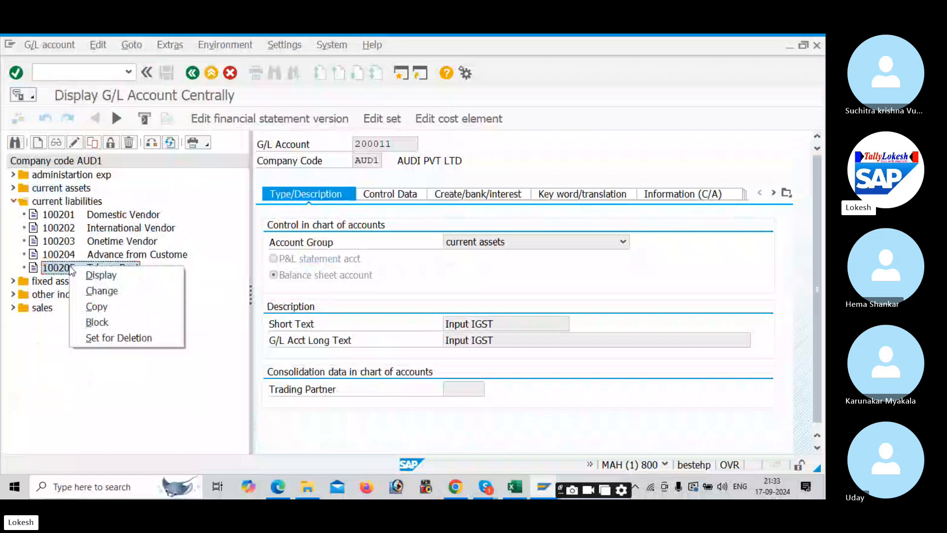
left_click(130, 310)
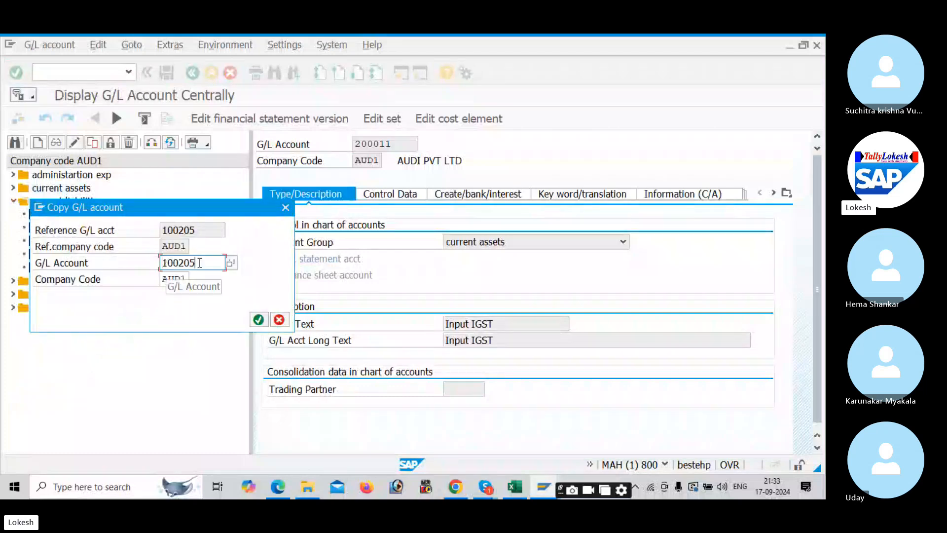
key("BackSpace")
type("6")
key("Return")
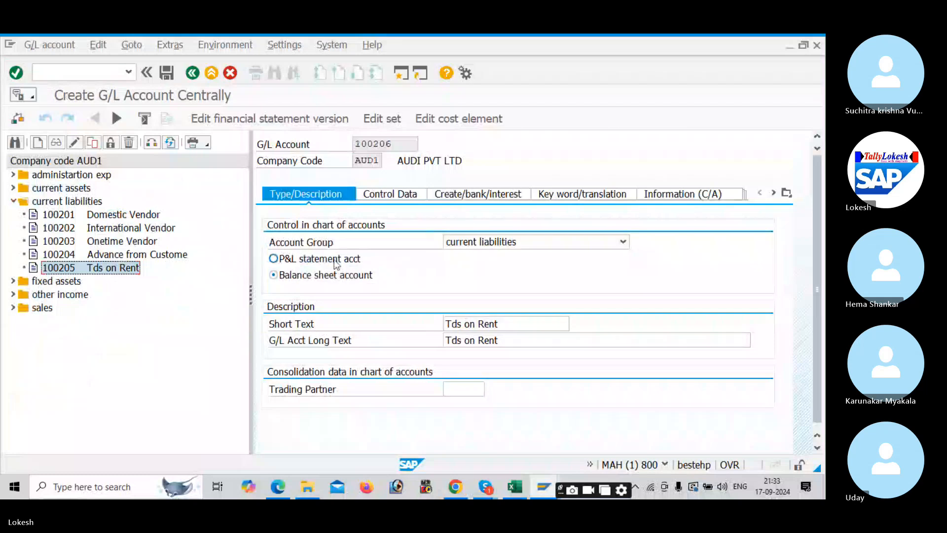
- Replace the short text of G/L account 100206 with Output CGST
left_click(515, 323)
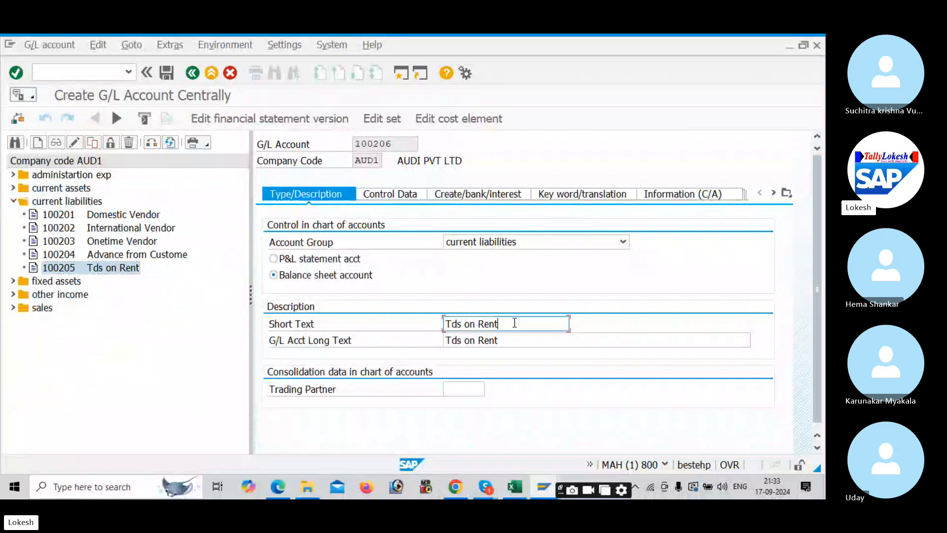
key("BackSpace")
key("BackSpace")
key("BackSpace")
key("BackSpace")
key("BackSpace")
key("BackSpace")
key("BackSpace")
key("BackSpace")
key("BackSpace")
key("BackSpace")
key("BackSpace")
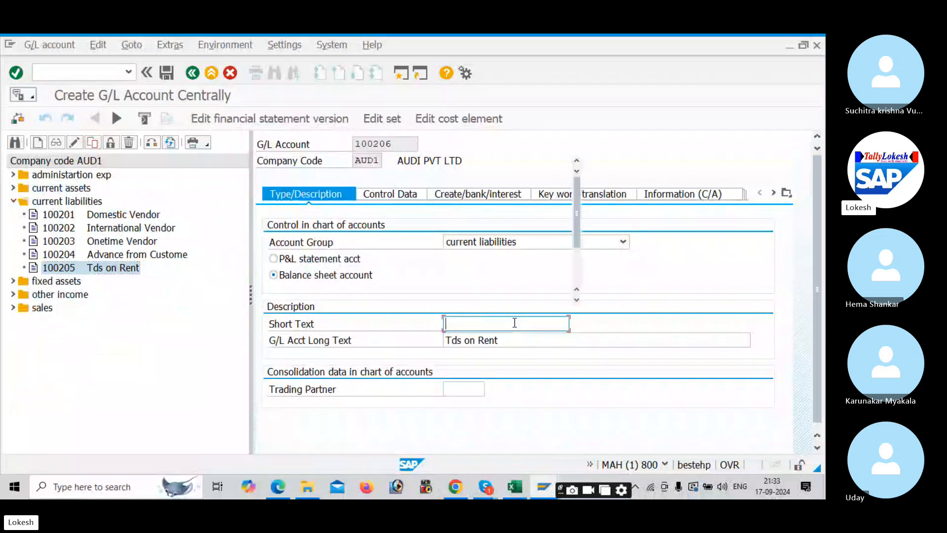
type("OU")
type("utput ")
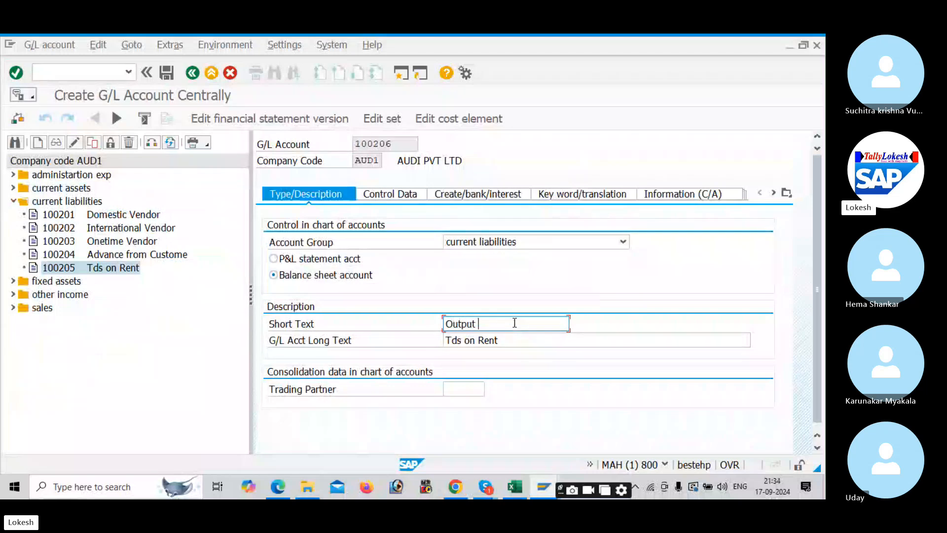
type("c")
key("BackSpace")
type("CGST")
- Copy the short text Output CGST over the G/L account long text of account 100206
left_click_drag(514, 323, 444, 324)
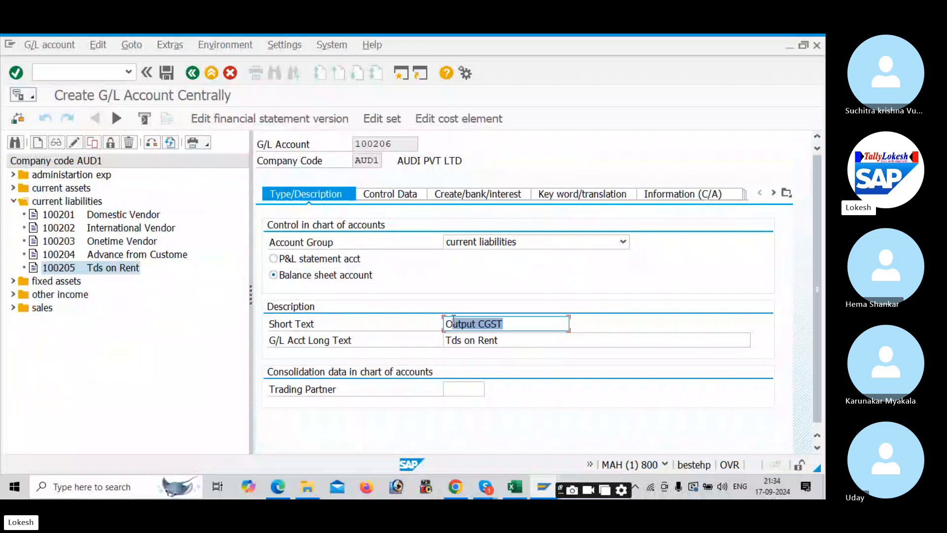
key("ctrl+c")
key("Tab")
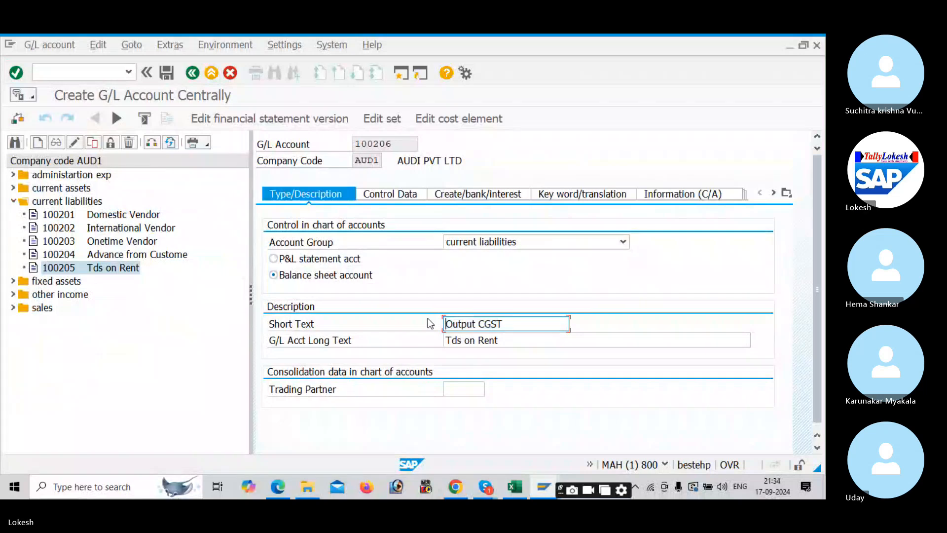
key("ctrl+v")
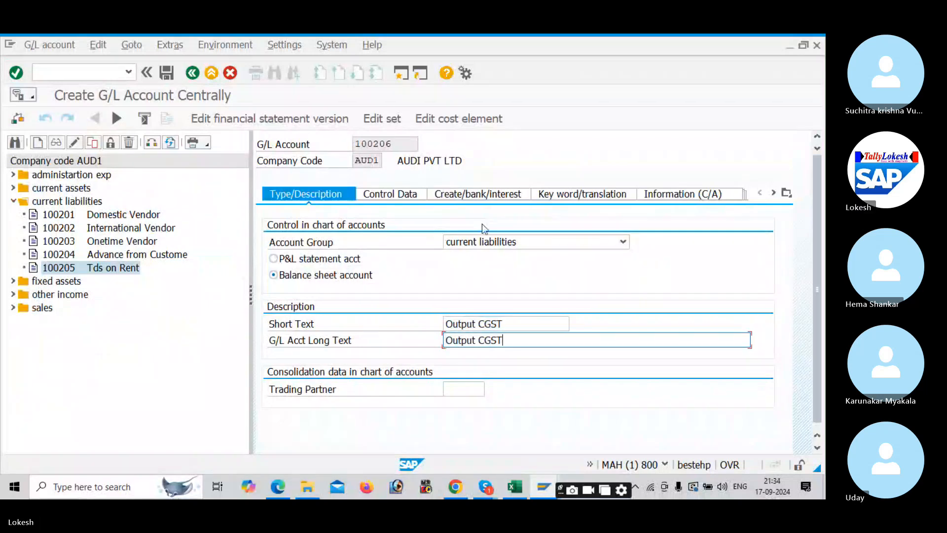
- Set the tax category of account 100206 to A3 and turn off Open Item Management
left_click(402, 196)
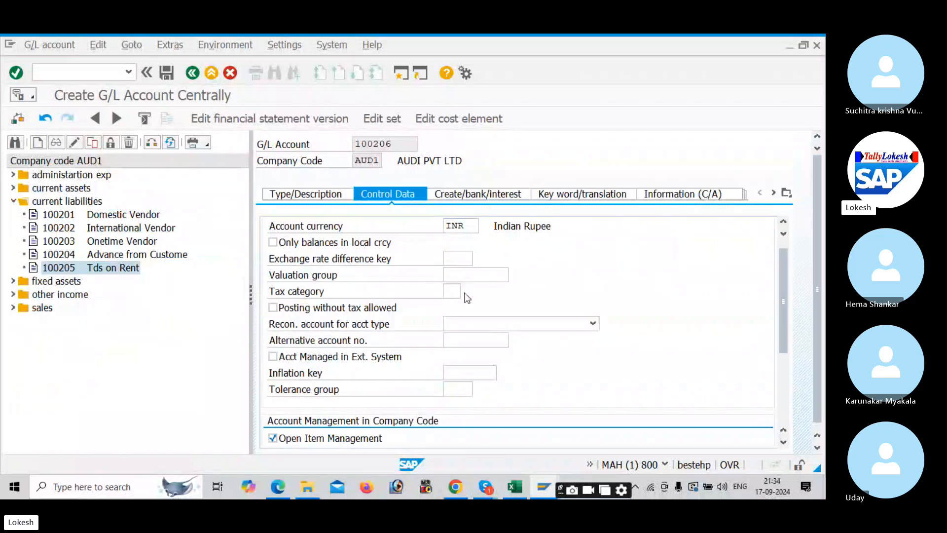
double_click(93, 324)
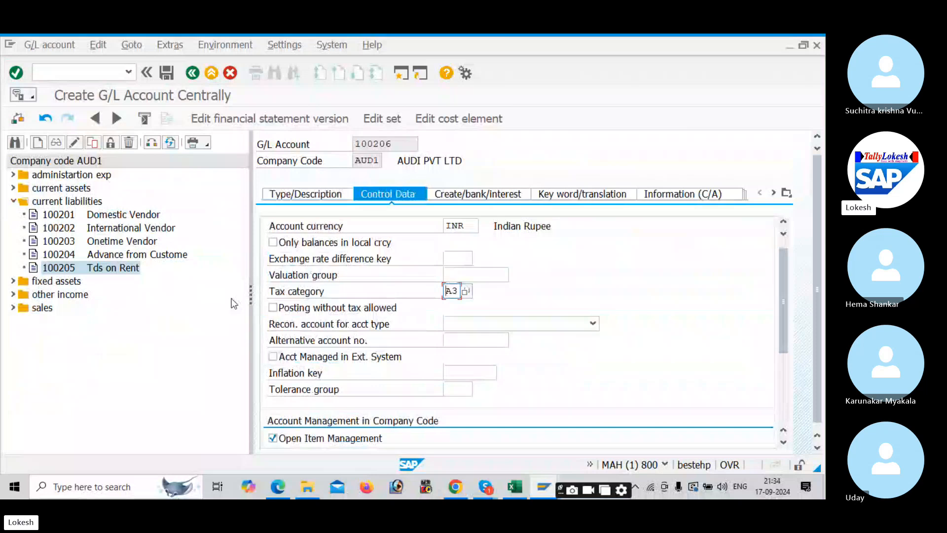
left_click_drag(788, 326, 785, 389)
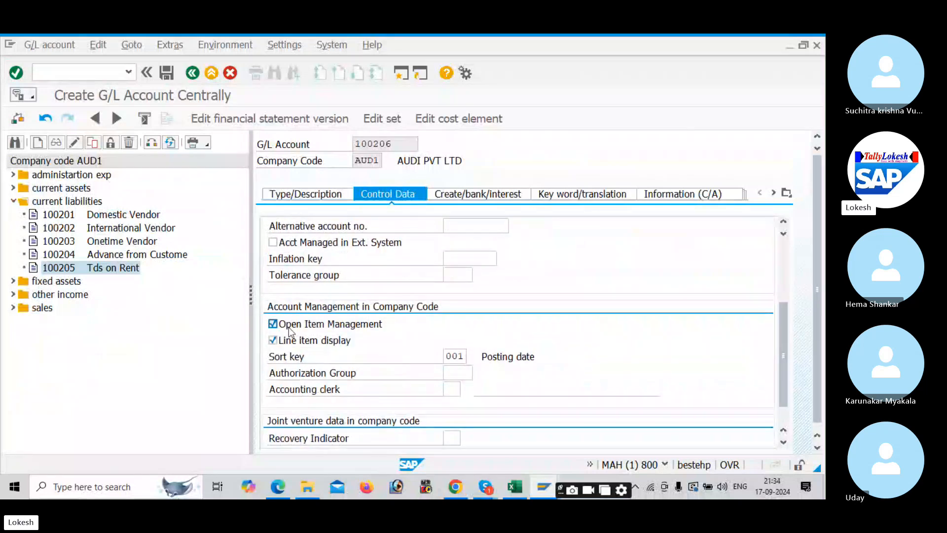
left_click(273, 324)
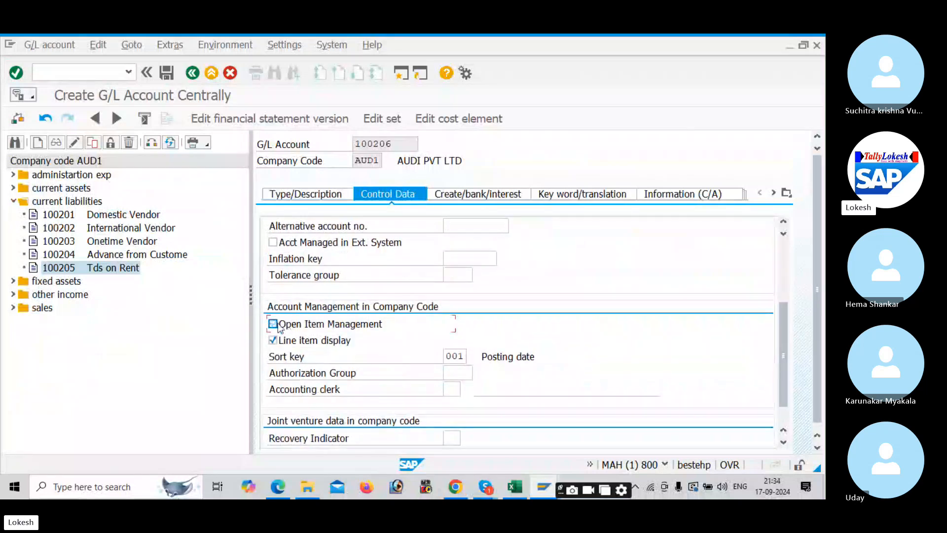
- Review the field status group and descriptions of account 100206, and save the account despite the warning
left_click(491, 196)
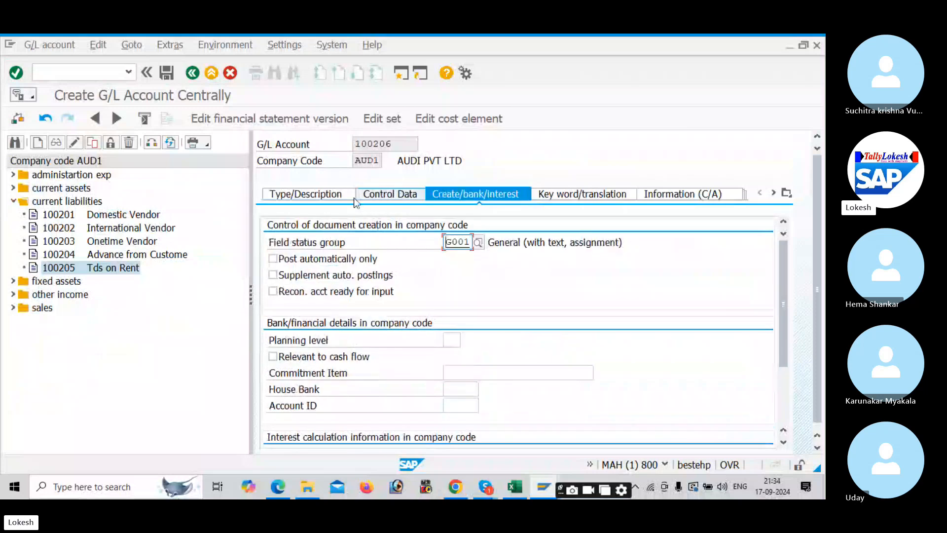
left_click(326, 198)
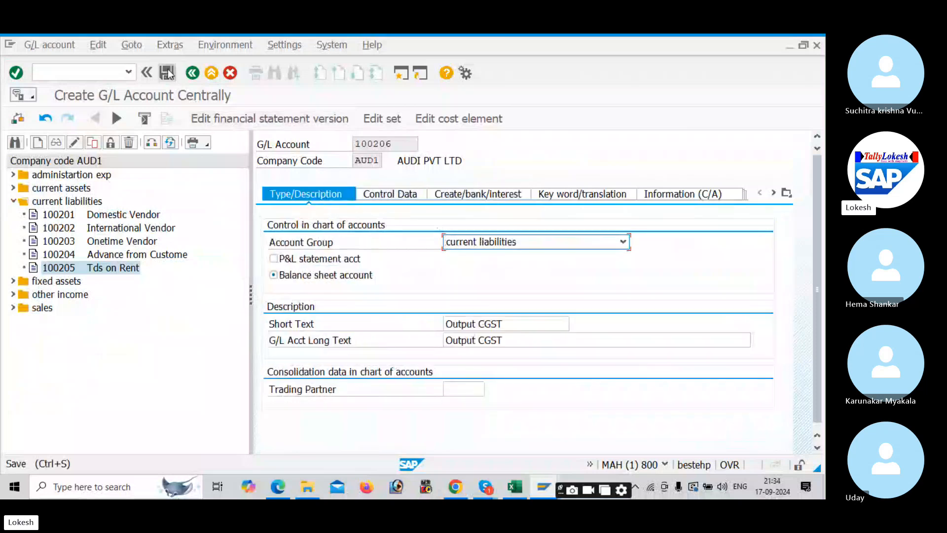
left_click(167, 73)
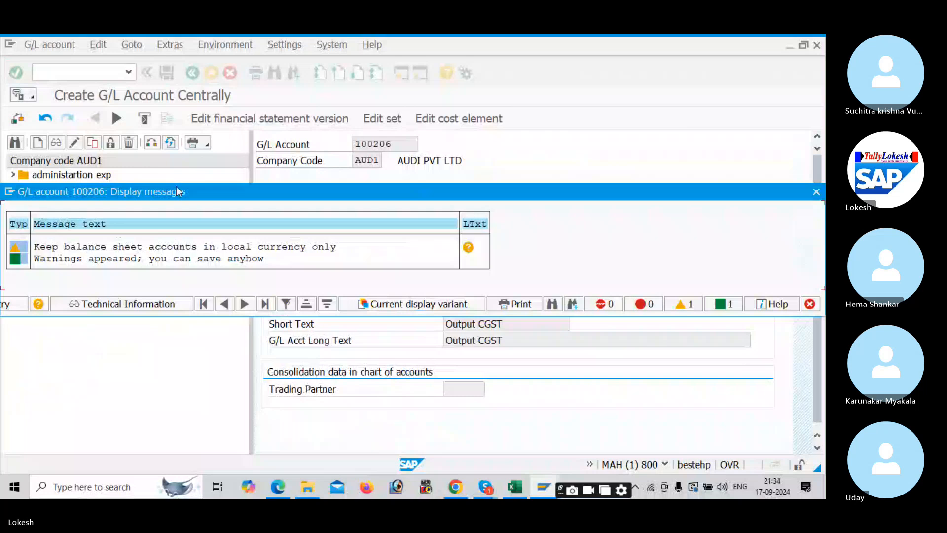
key("Return")
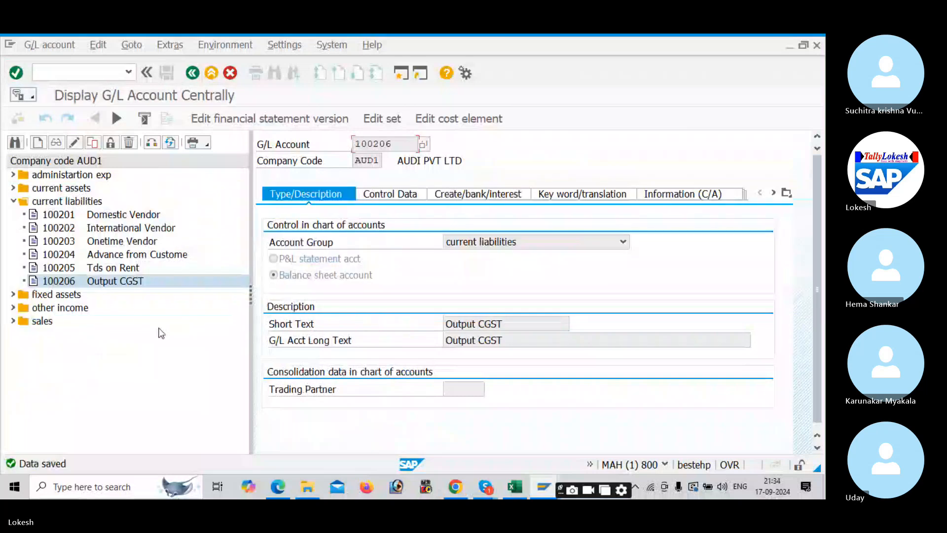
- Copy the Output CGST account 100206 to a new G/L account 100207
right_click(105, 287)
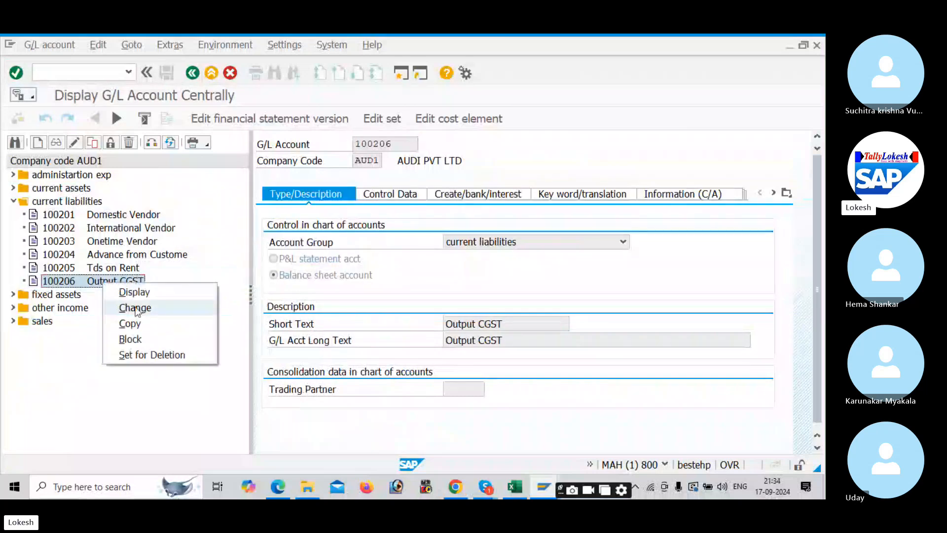
left_click(131, 324)
left_click(196, 264)
key("BackSpace")
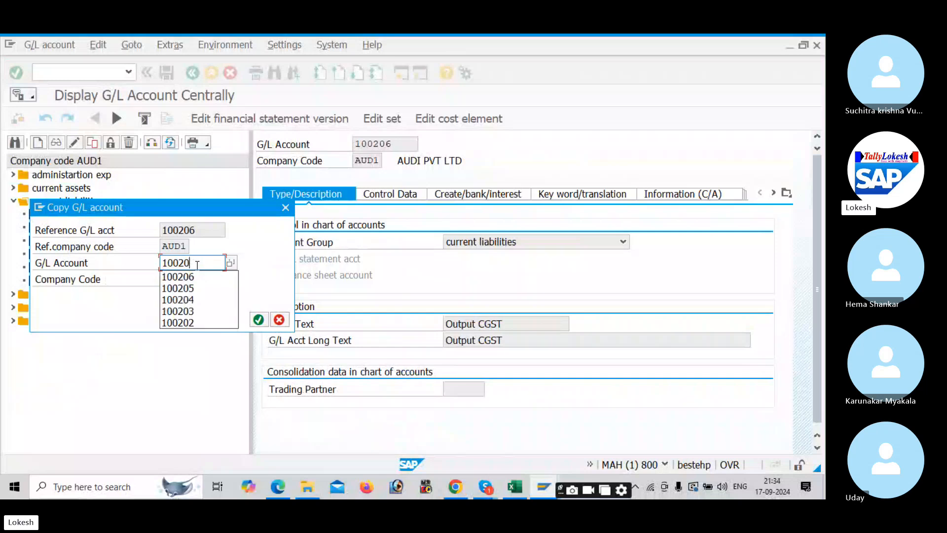
type("7")
key("Return")
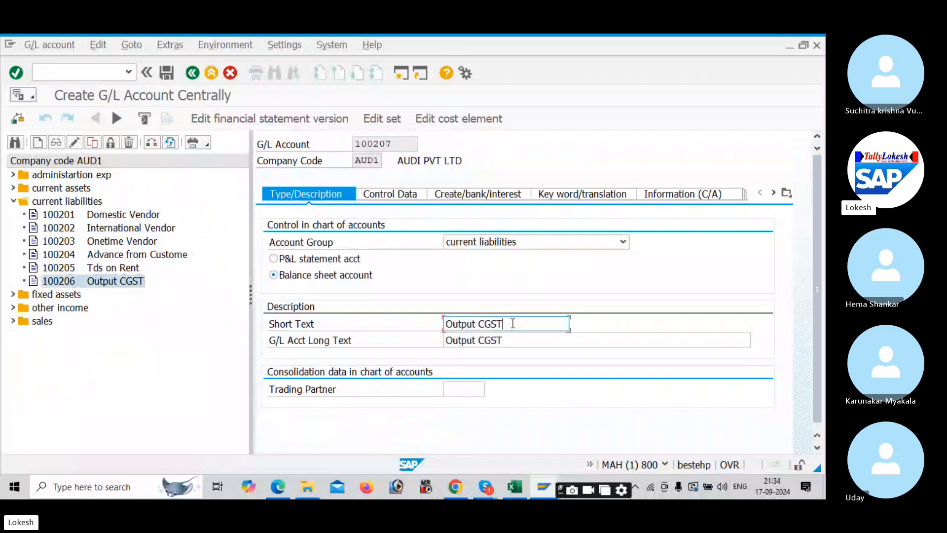
- Change the short text of G/L account 100207 to Output SGST
left_click(513, 324)
key("BackSpace")
key("BackSpace")
key("BackSpace")
key("BackSpace")
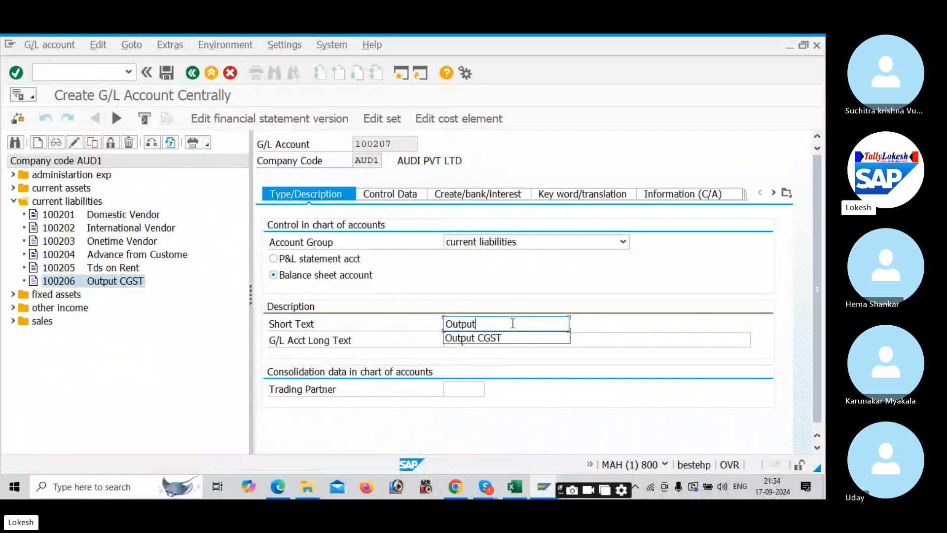
type("SGST")
- Change the G/L account long text of account 100207 to Output SGST and save the account
left_click(514, 335)
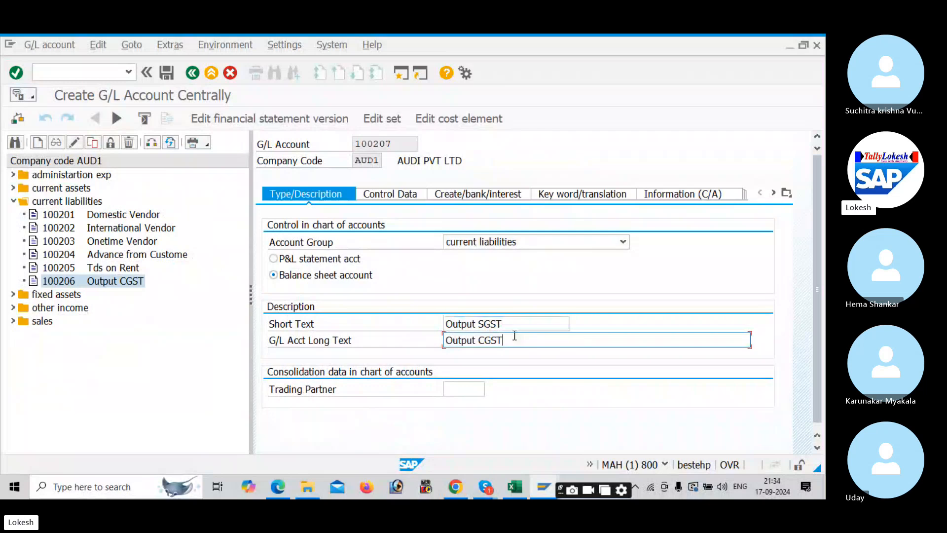
key("BackSpace")
key("BackSpace")
key("BackSpace")
key("BackSpace")
type("SGST")
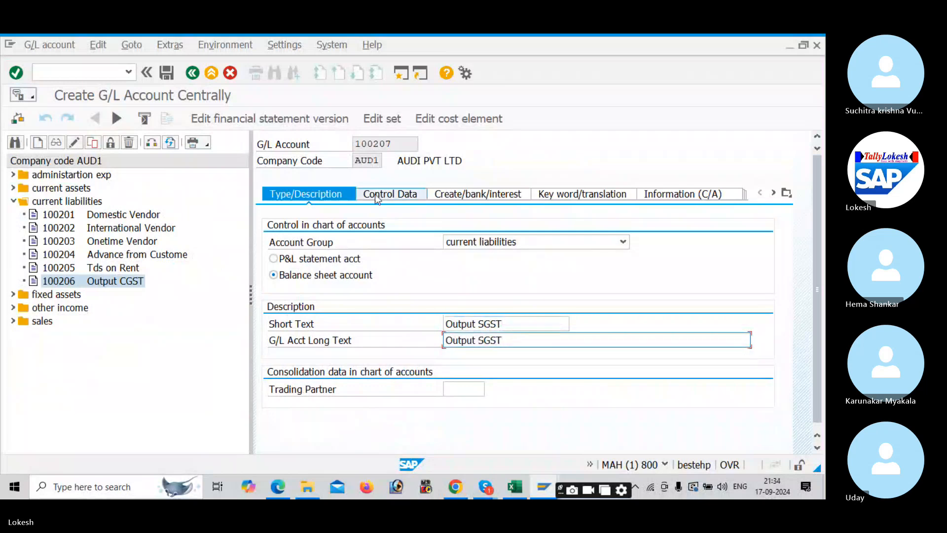
left_click(167, 73)
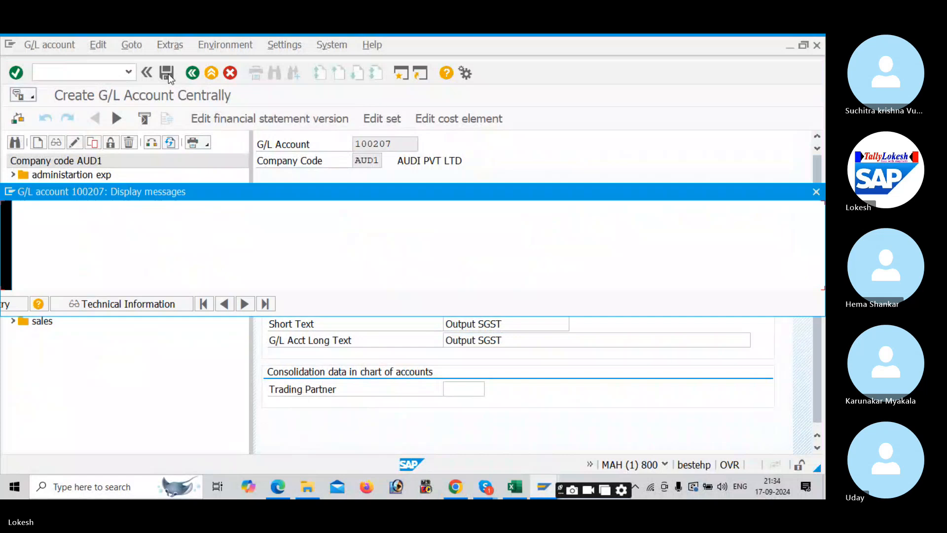
left_click(168, 73)
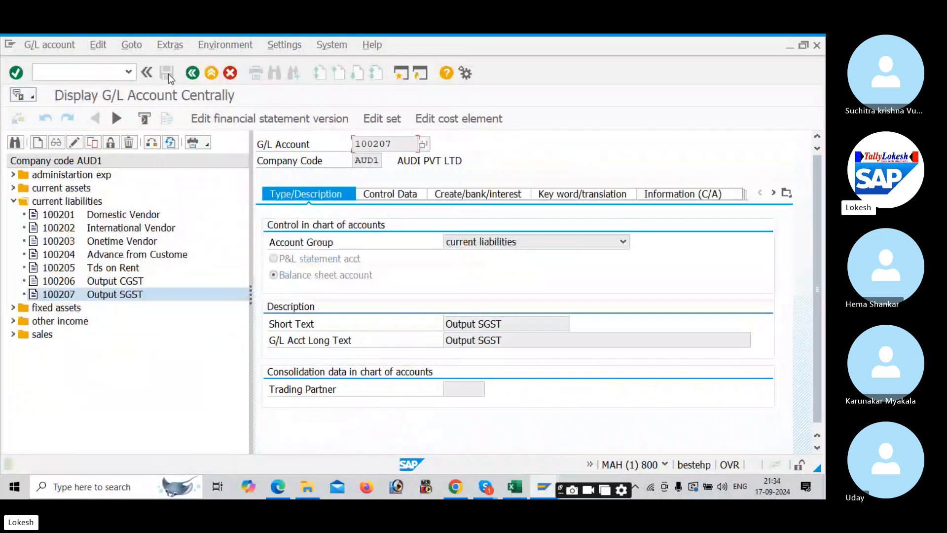
- Copy the Output SGST account 100207 to a new G/L account 100208
right_click(123, 294)
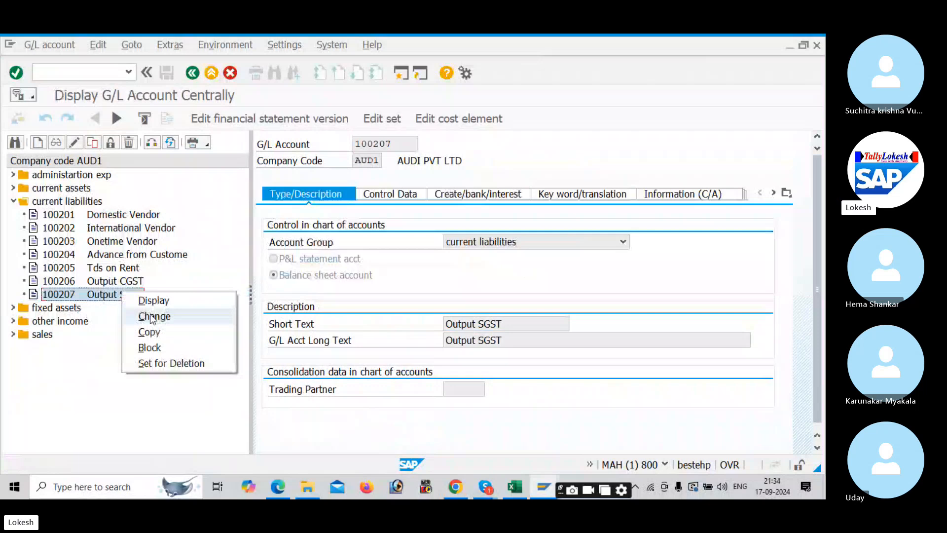
left_click(149, 331)
type("100208")
key("Return")
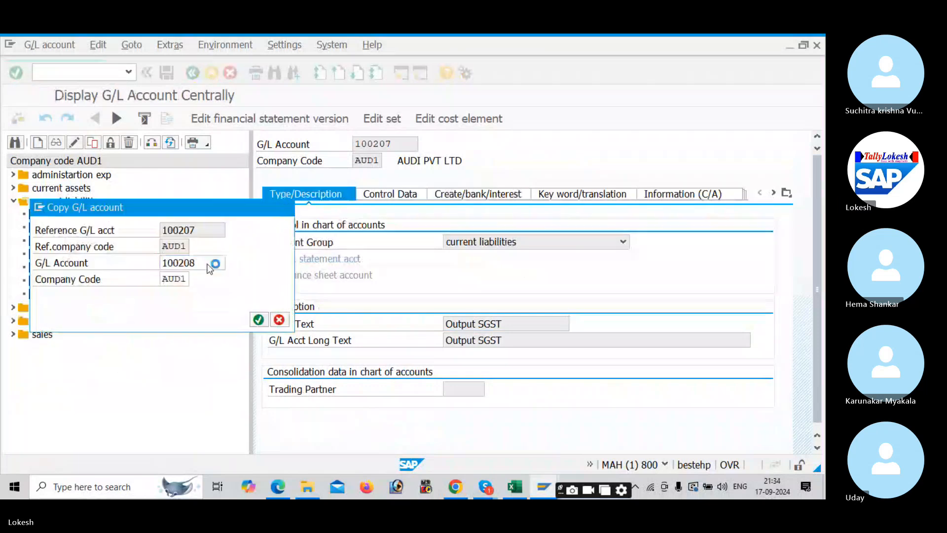
- Change the short text of the new G/L account 100208 to Output IGST
left_click(513, 325)
key("BackSpace")
key("BackSpace")
key("BackSpace")
key("BackSpace")
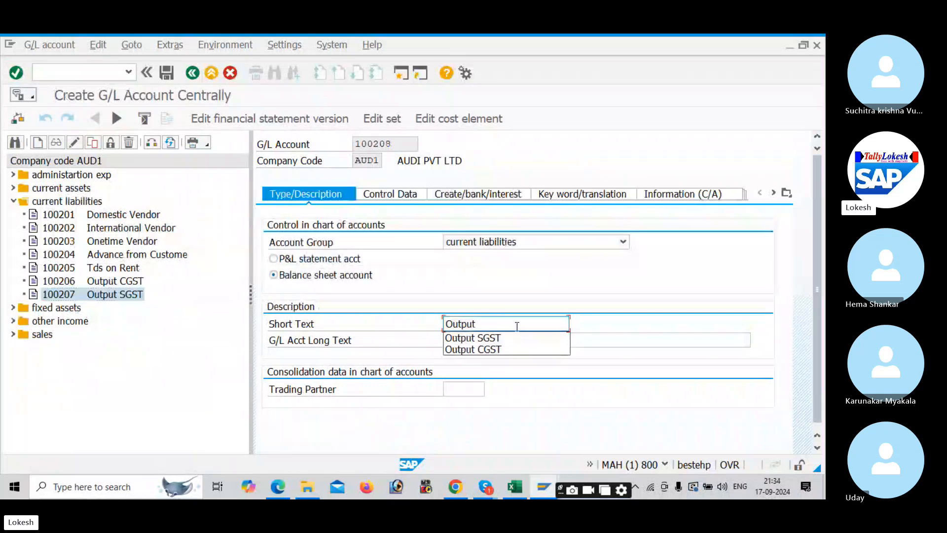
type("IGST")
- Change the G/L account long text of account 100208 to Output IGST
left_click(514, 339)
key("BackSpace")
key("BackSpace")
key("BackSpace")
key("BackSpace")
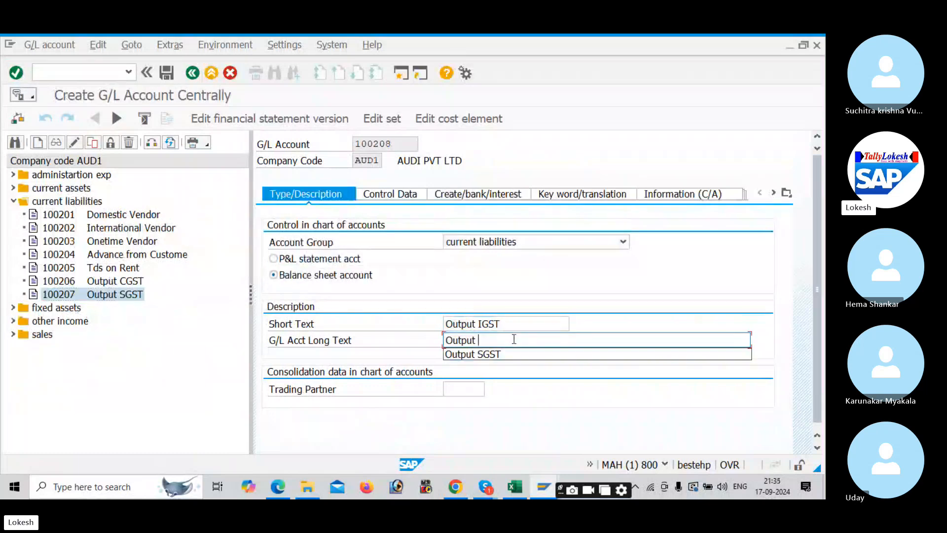
type("IGS")
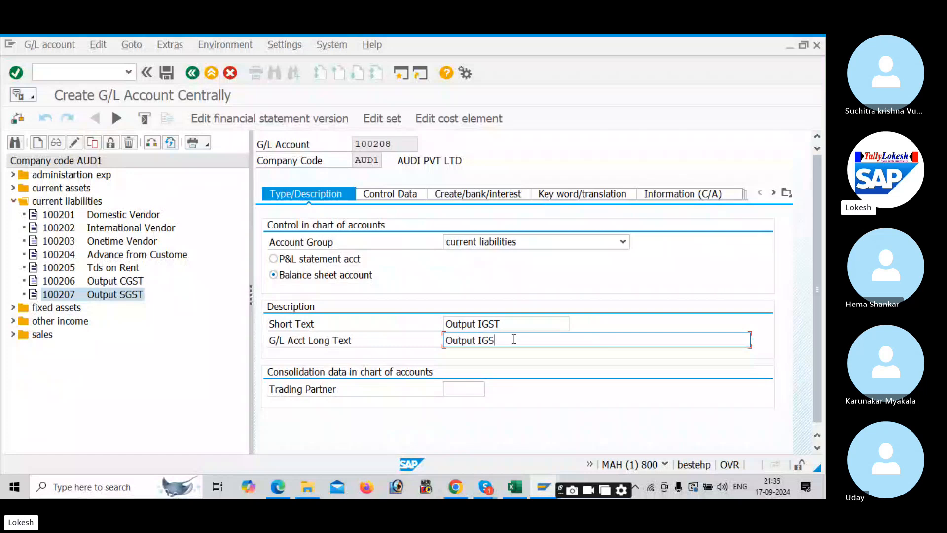
type("T")
- Set the tax category of account 100208 to A4, AUDI OUTPUT IGST, and save the account
left_click(410, 194)
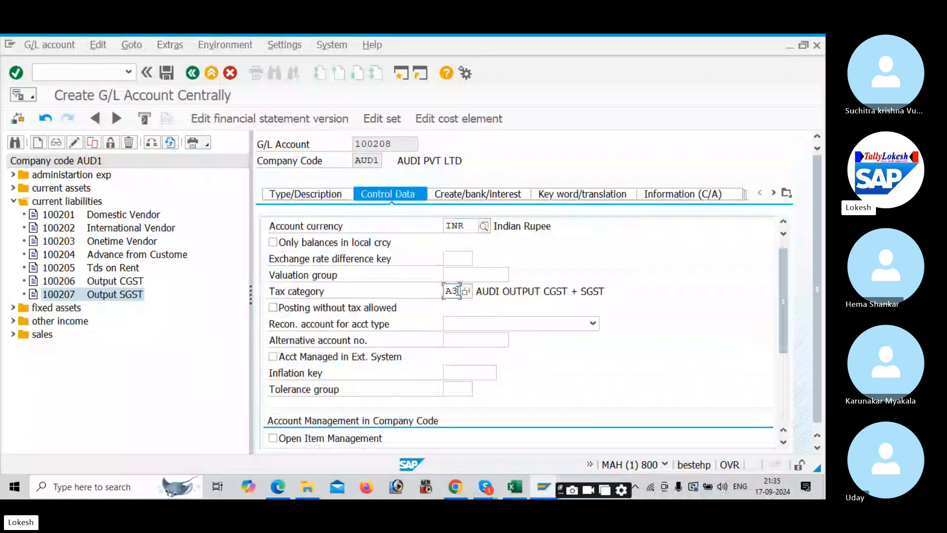
left_click(464, 292)
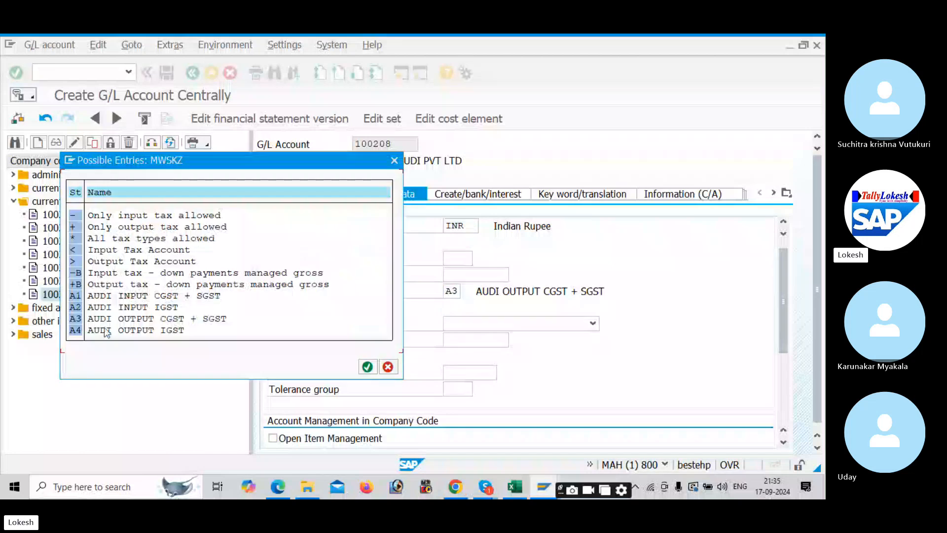
double_click(105, 328)
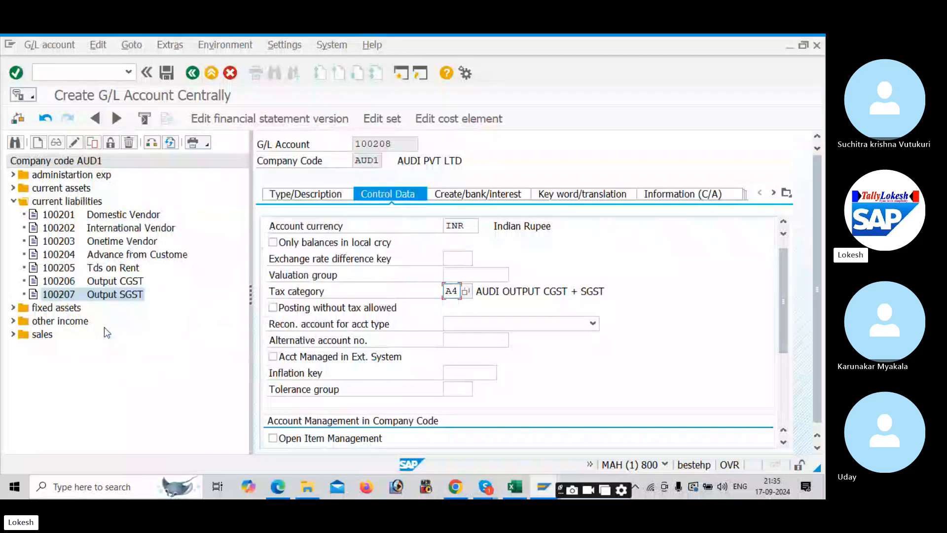
left_click(442, 195)
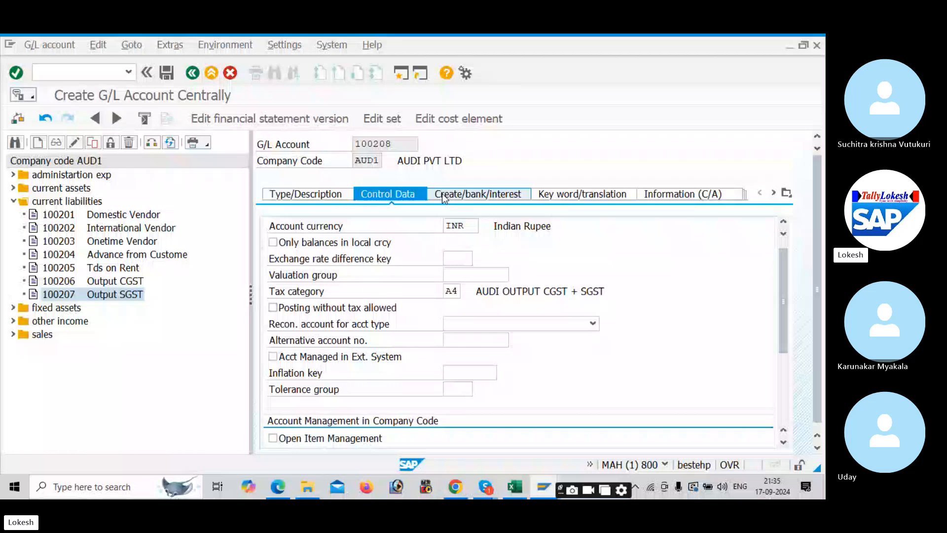
left_click(168, 75)
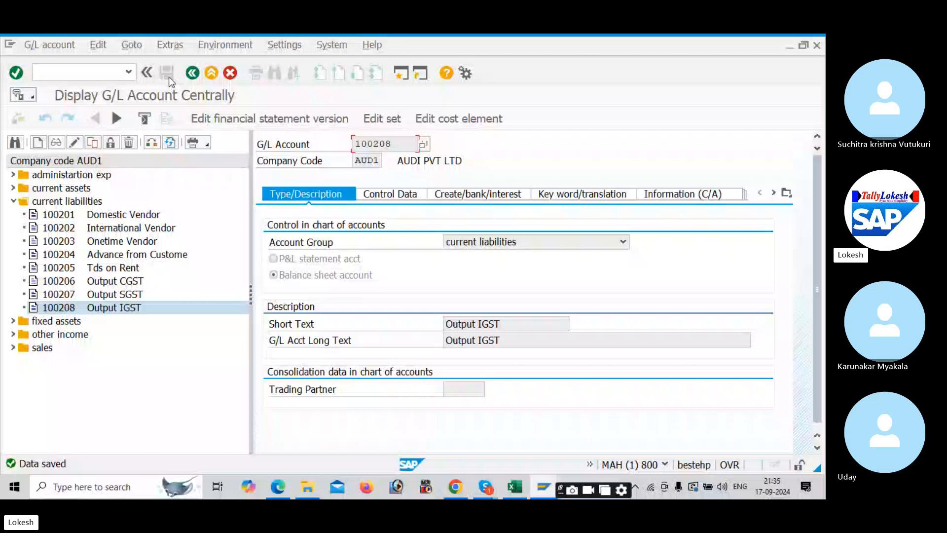
- Check the next task in the Excel GST configuration list, and return to SAP to start transaction OB40
key("alt+Tab")
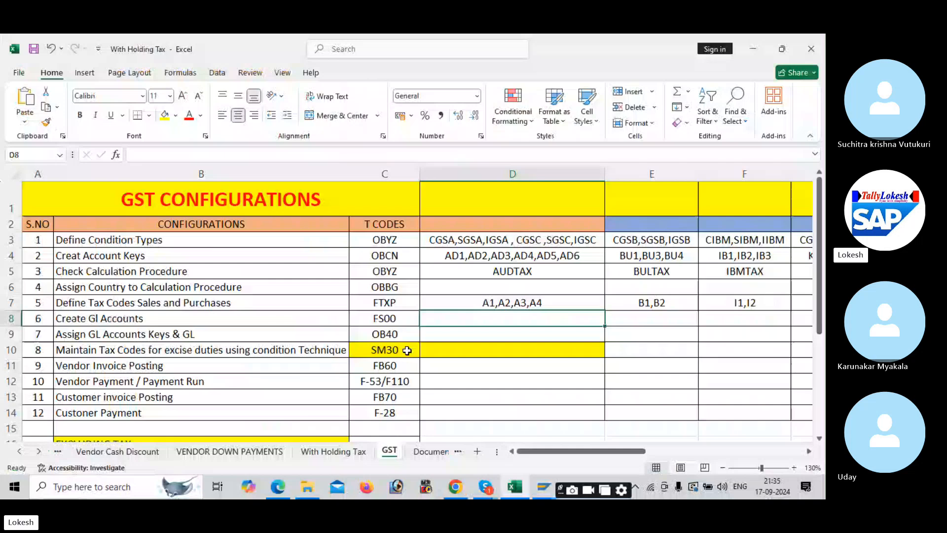
key("alt+Tab")
left_click(109, 75)
type("/NOB40")
key("Return")
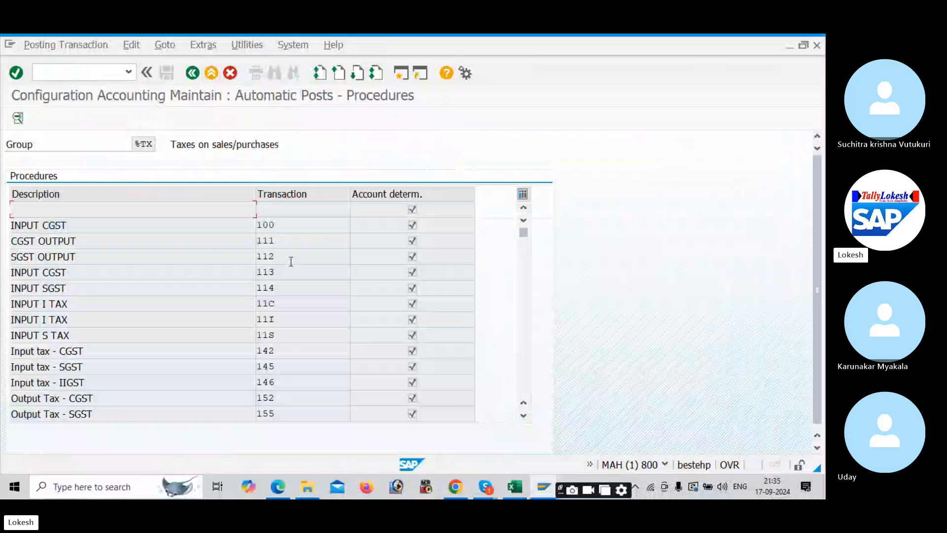
- Look through the Taxes on sales/purchases procedures for the AUDI input and output GST transactions AD1 to AD6
left_click(520, 341)
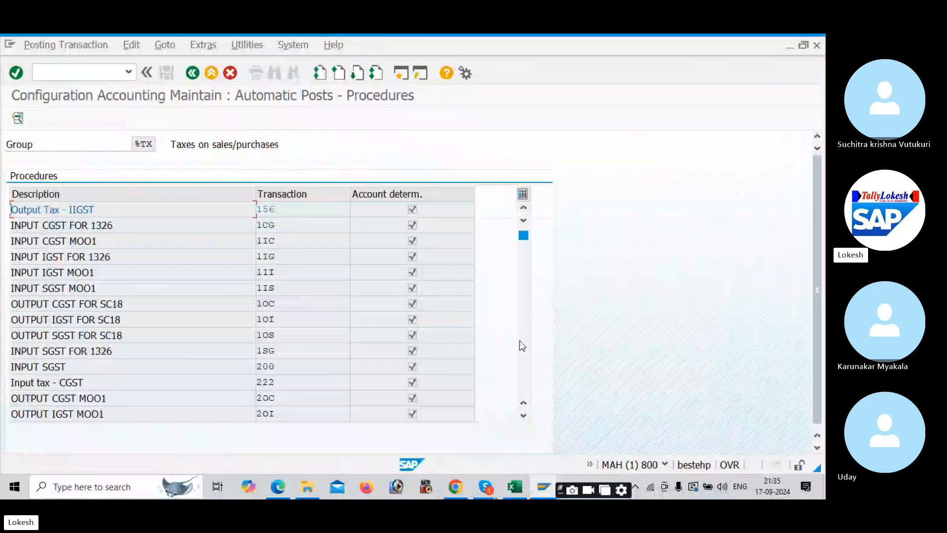
left_click(523, 346)
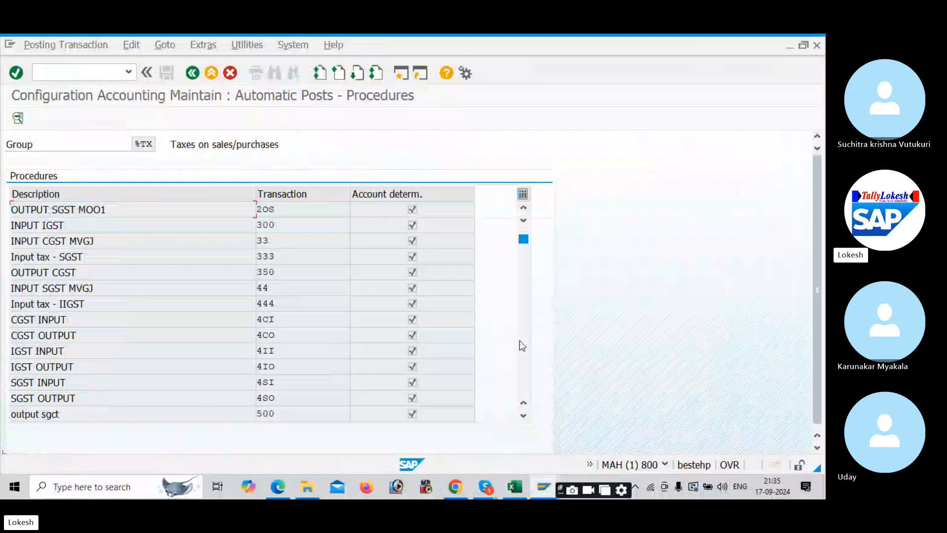
left_click(520, 340)
left_click(520, 341)
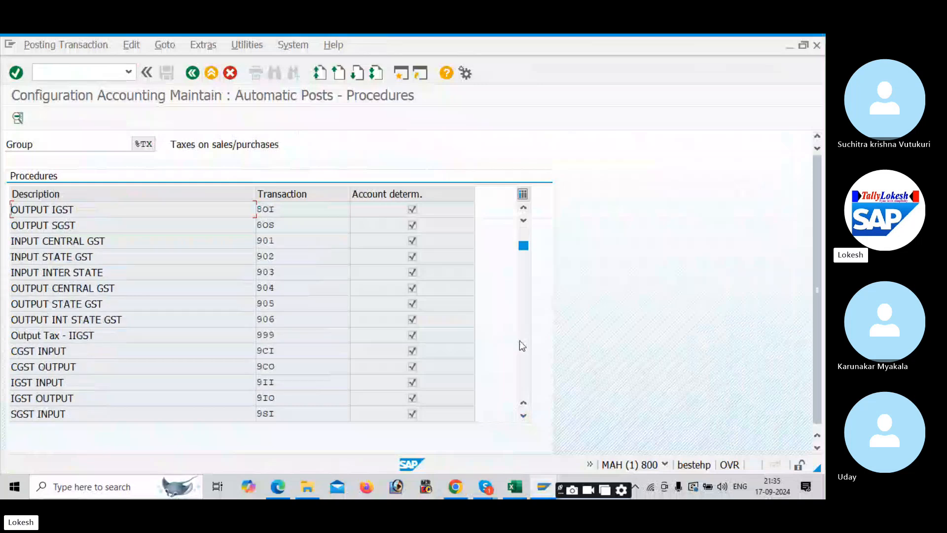
left_click(520, 341)
left_click(520, 341)
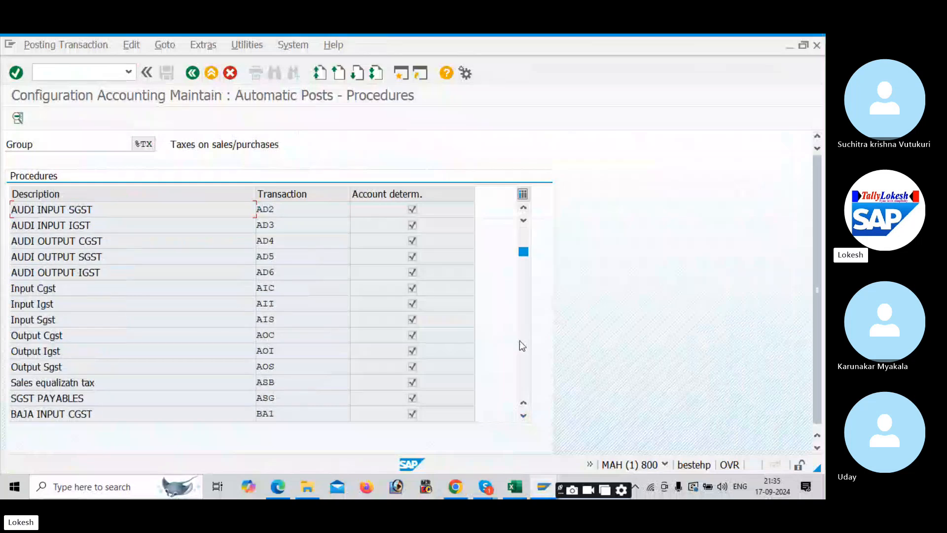
left_click(523, 221)
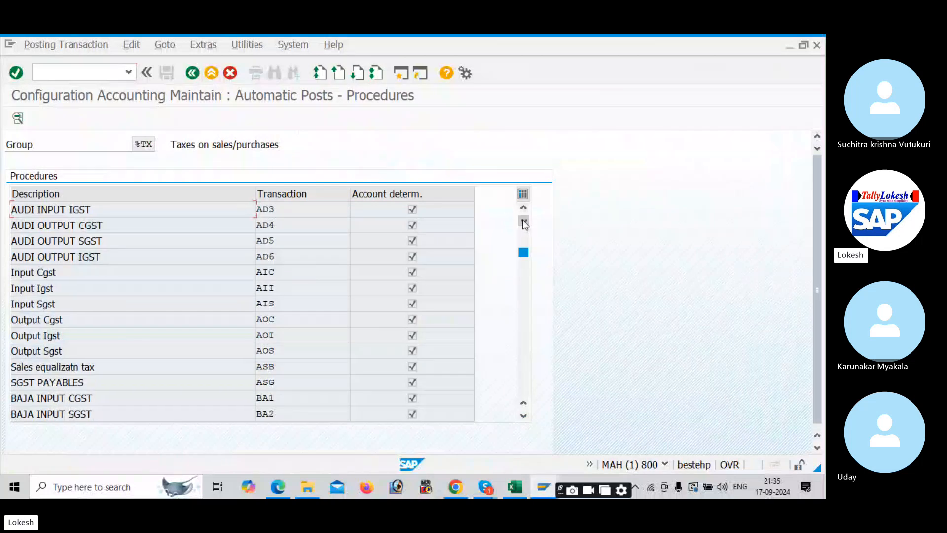
left_click(524, 222)
left_click(524, 222)
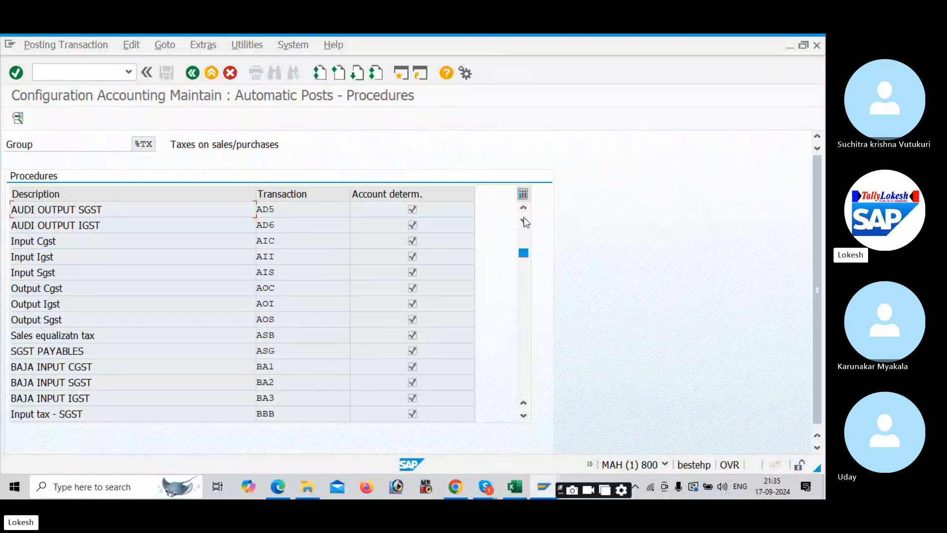
left_click(524, 221)
left_click(523, 221)
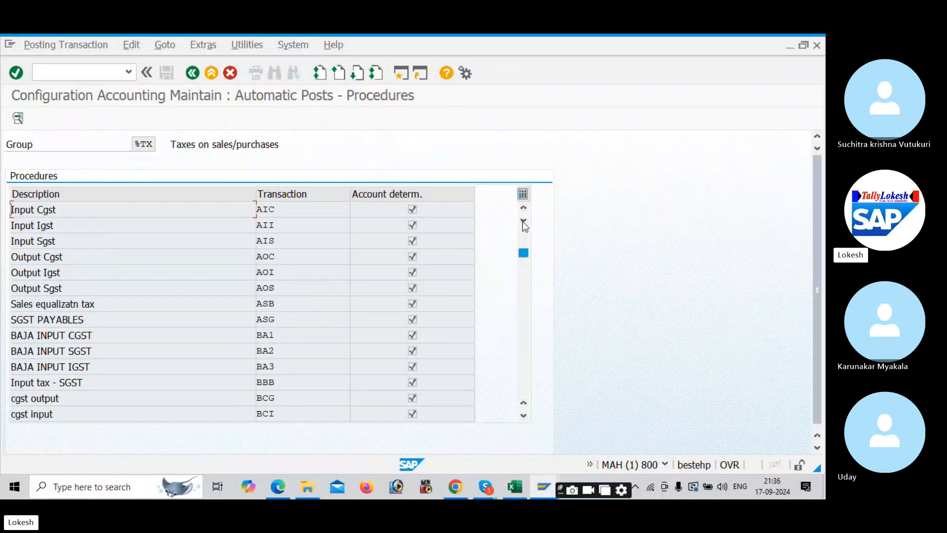
left_click(524, 221)
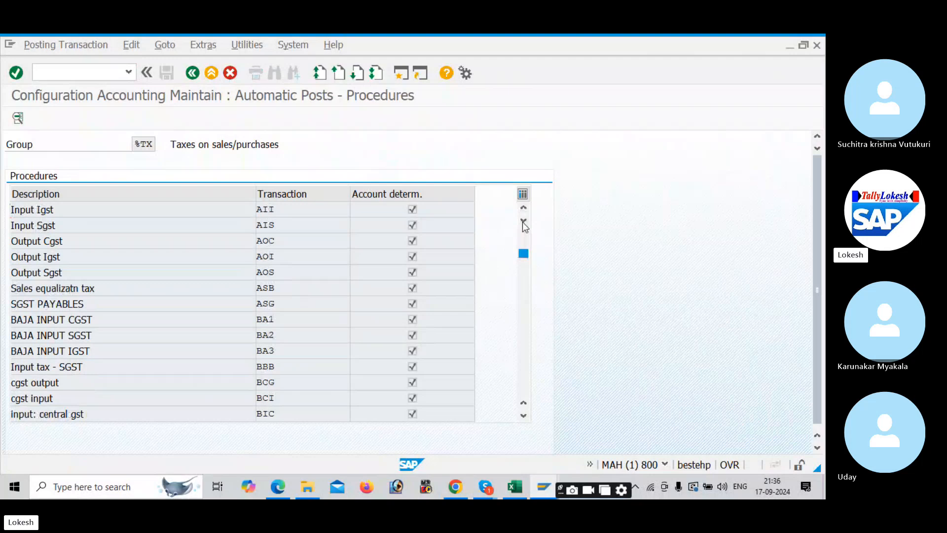
left_click(524, 221)
left_click(523, 221)
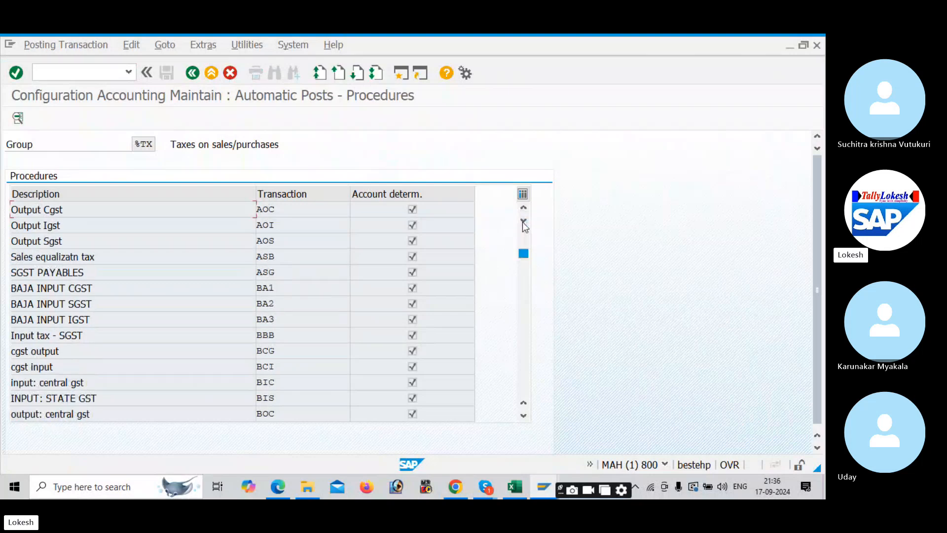
left_click(524, 221)
left_click(525, 286)
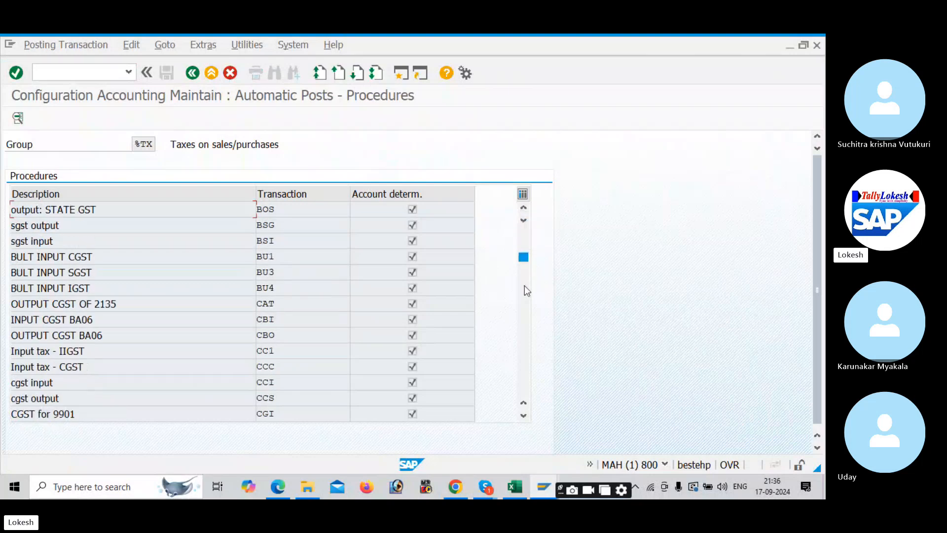
left_click(525, 286)
left_click(525, 286)
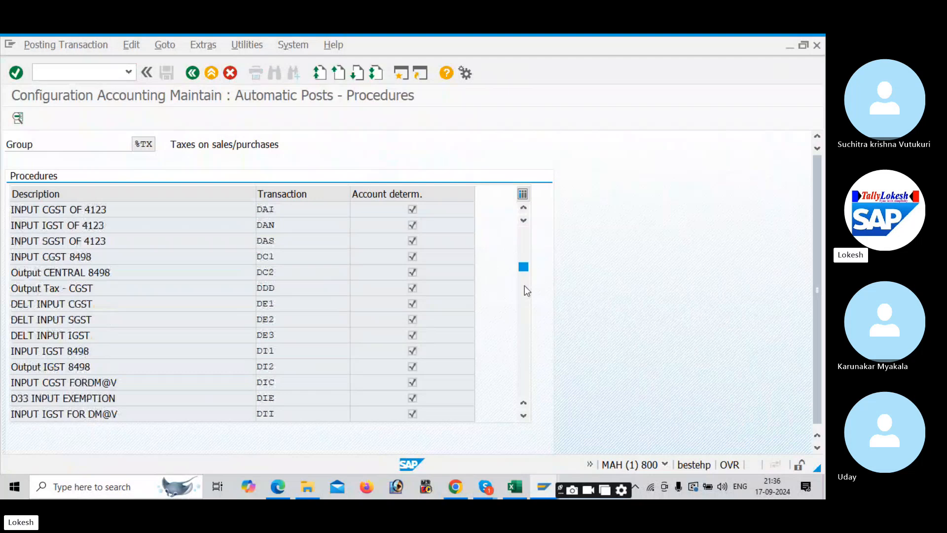
left_click(525, 286)
left_click(524, 253)
left_click(524, 253)
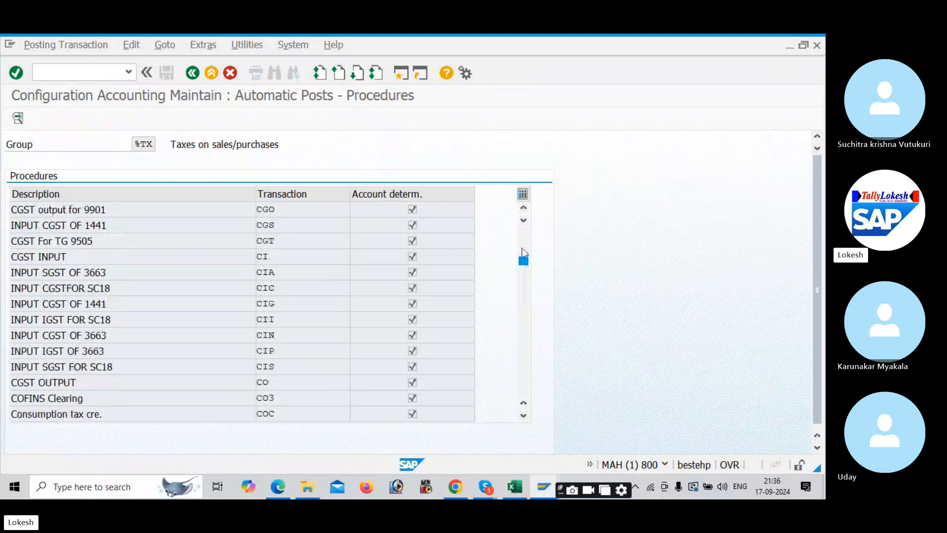
left_click(522, 249)
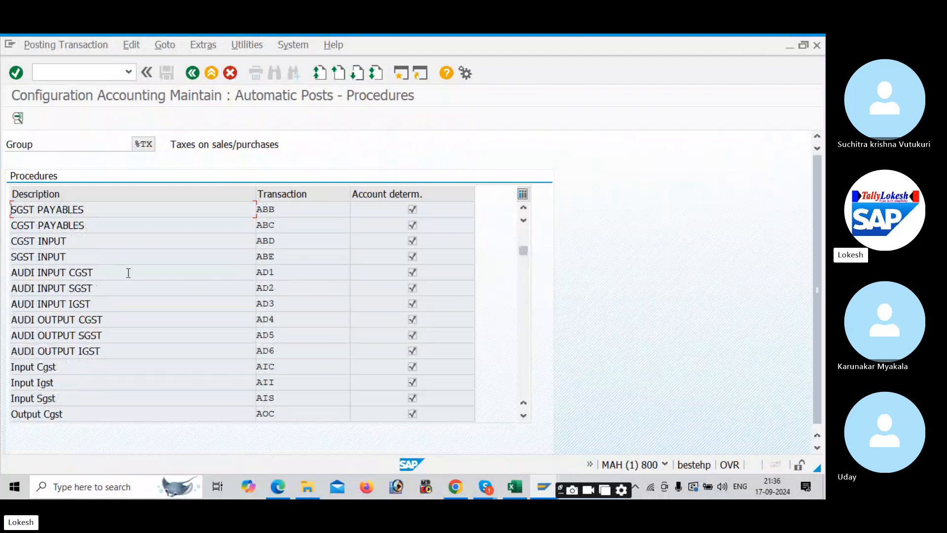
- Open the posting keys of AUDI INPUT CGST transaction AD1 in chart of accounts AUD1 without saving the rules
left_click(313, 269)
double_click(313, 270)
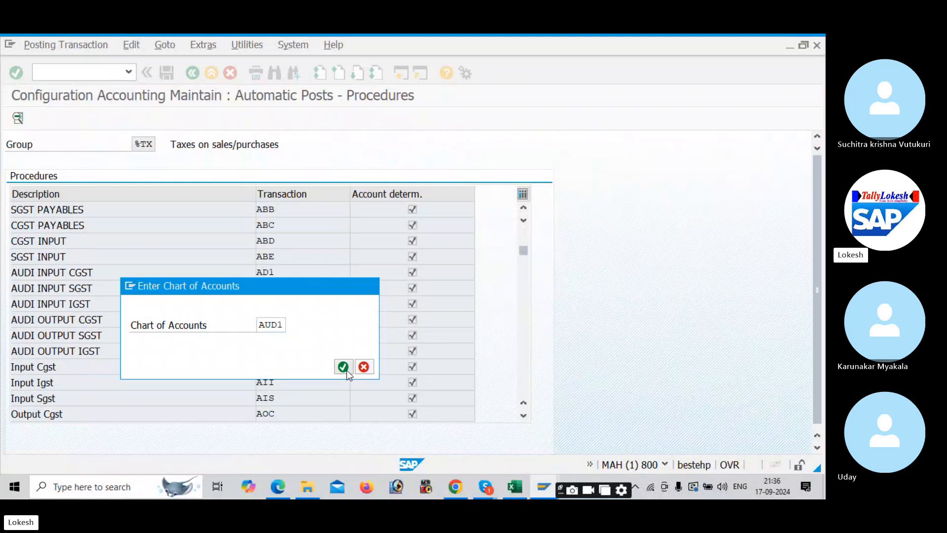
left_click(345, 369)
left_click(178, 117)
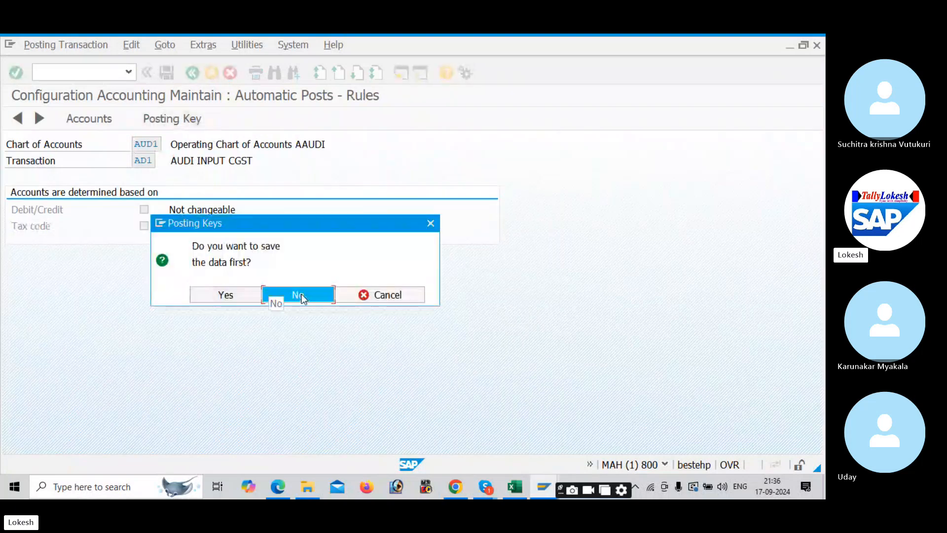
left_click(301, 294)
- Set the AD1 posting keys to debit 40 and credit 50, saving them in the customizing request GST CONFIGURATION FOR AAUDI
type("40")
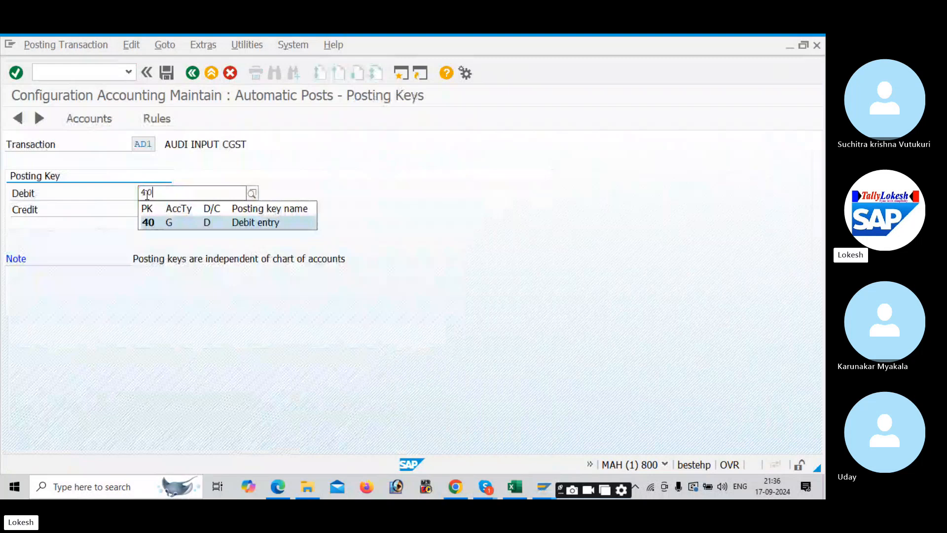
key("Tab")
type("50")
key("Return")
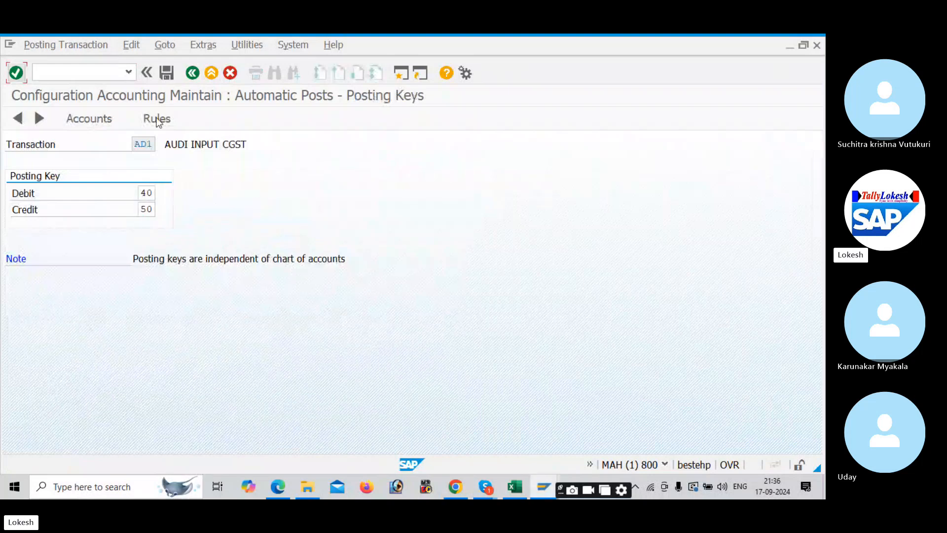
left_click(155, 119)
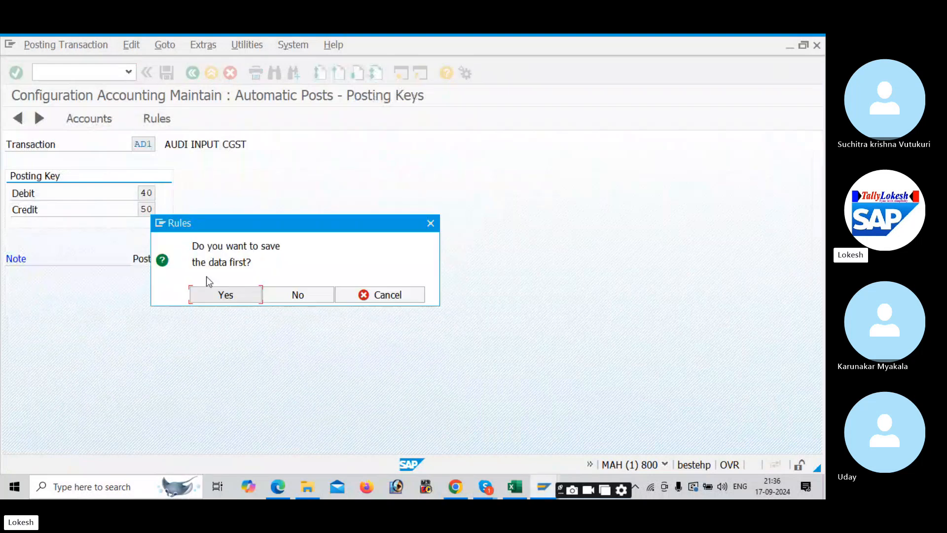
left_click(221, 296)
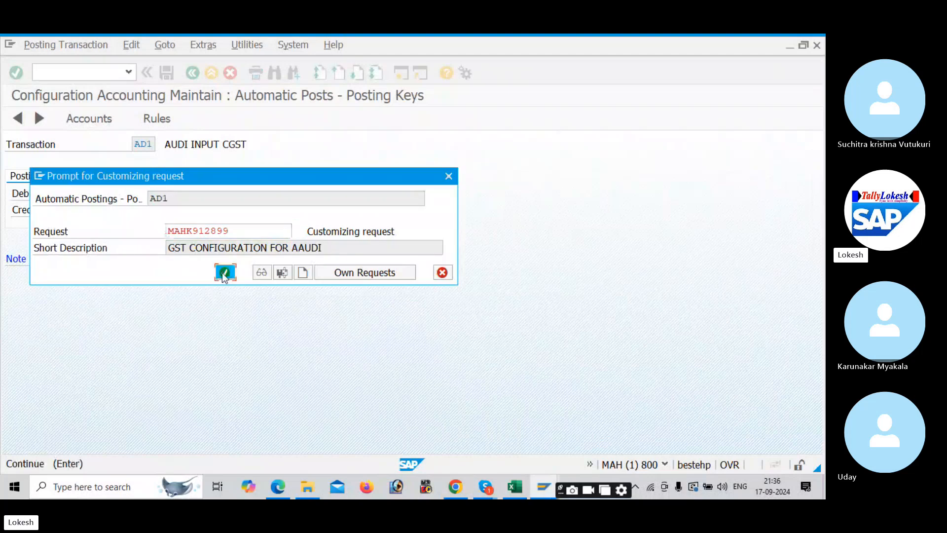
left_click(225, 272)
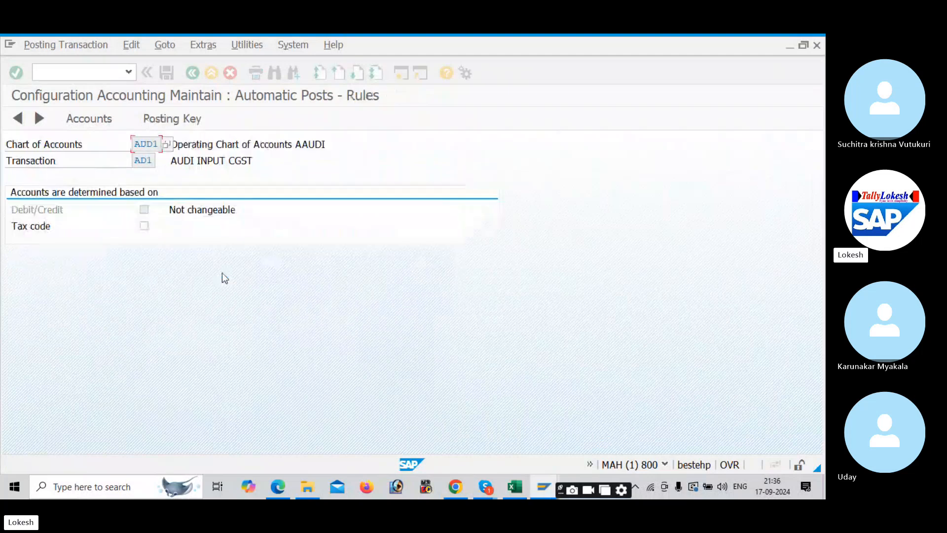
- Assign G/L account 200009 to AUDI INPUT CGST transaction AD1, save the assignment and leave the account entry
left_click(165, 122)
left_click(239, 292)
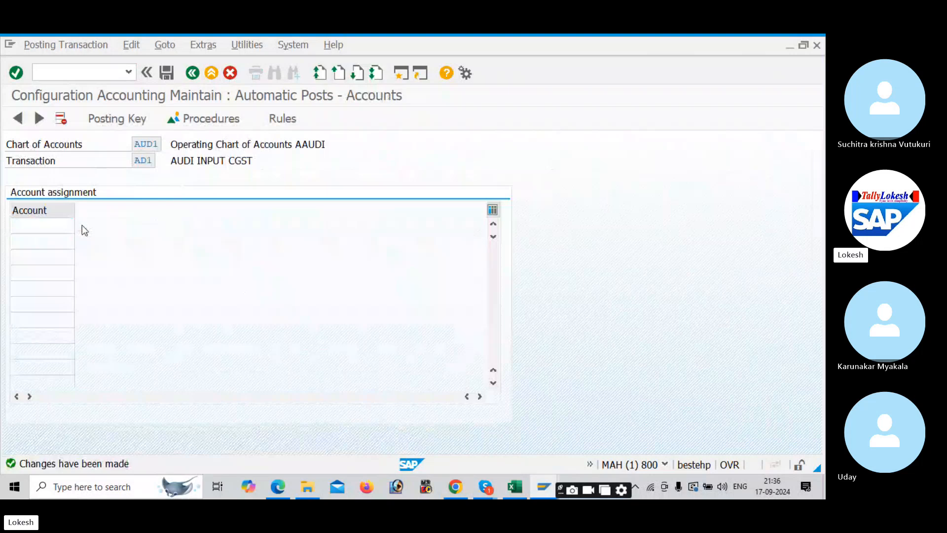
key("F4")
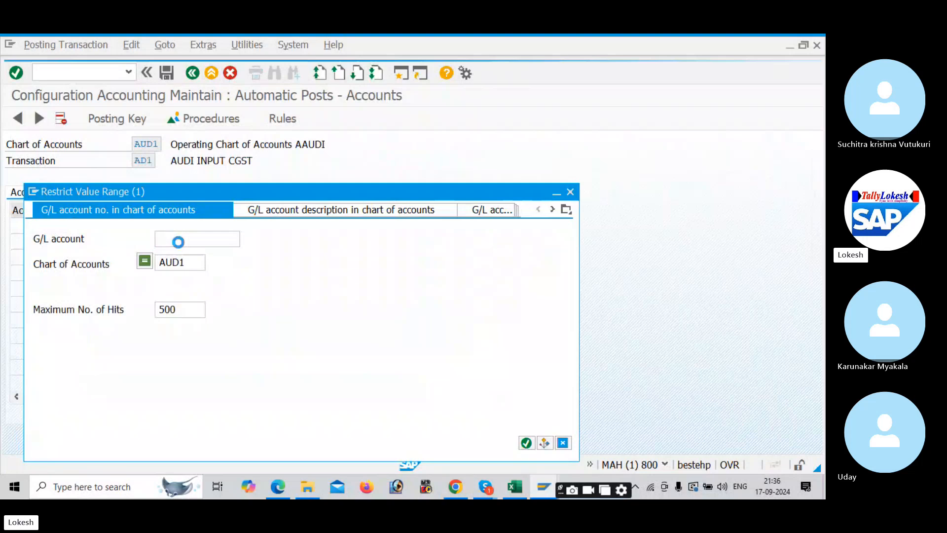
double_click(142, 350)
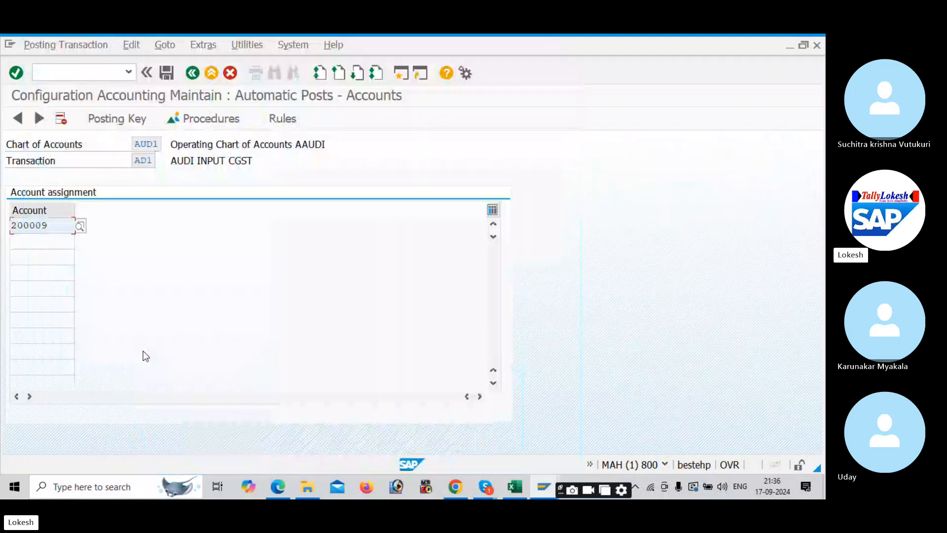
left_click(170, 72)
left_click(225, 273)
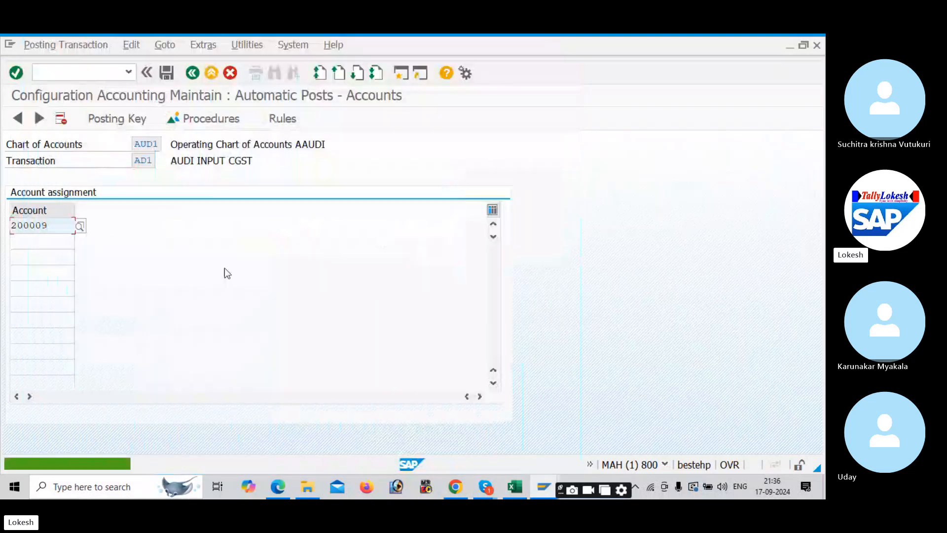
left_click(197, 76)
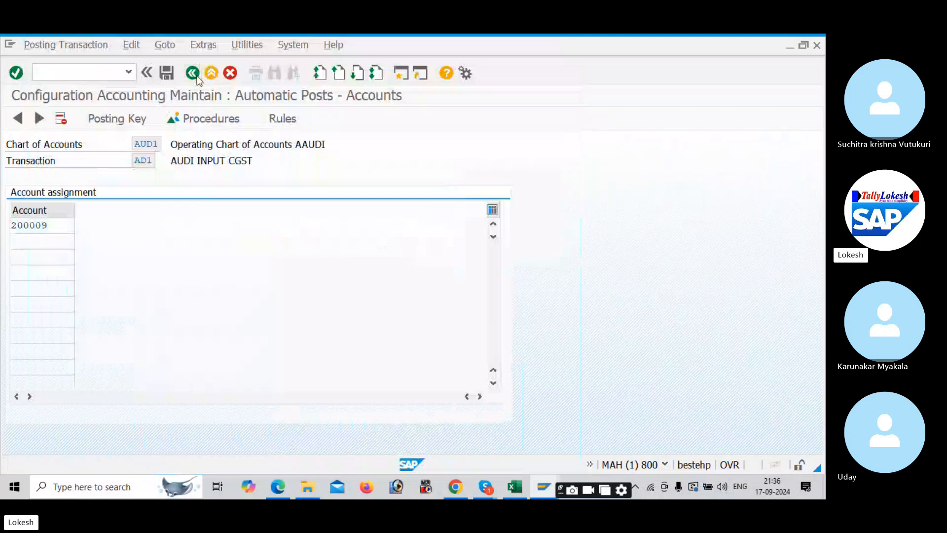
- Set the posting keys of AUDI INPUT SGST transaction AD2 to debit 40 and credit 50, saving them in customizing request GST CONFIGURATION FOR AAUDI
left_click(291, 286)
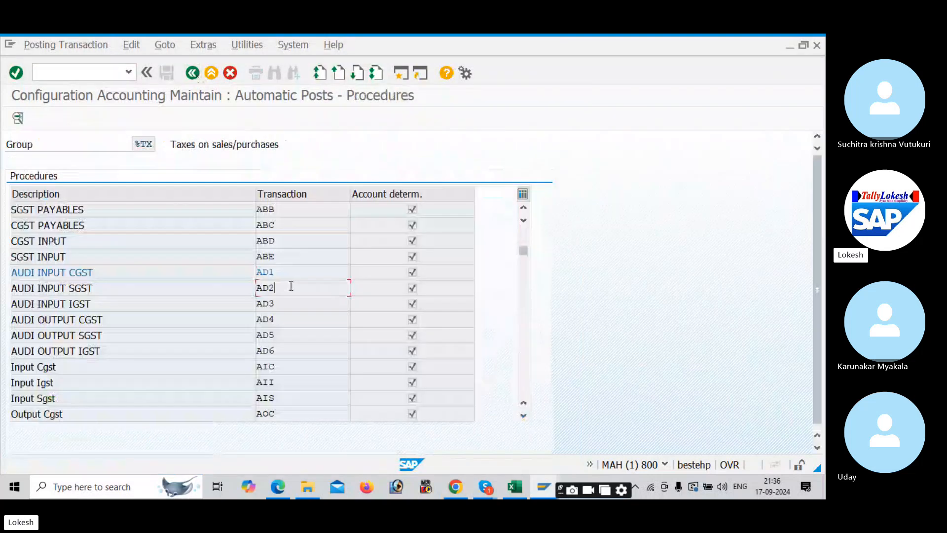
double_click(291, 286)
left_click(170, 116)
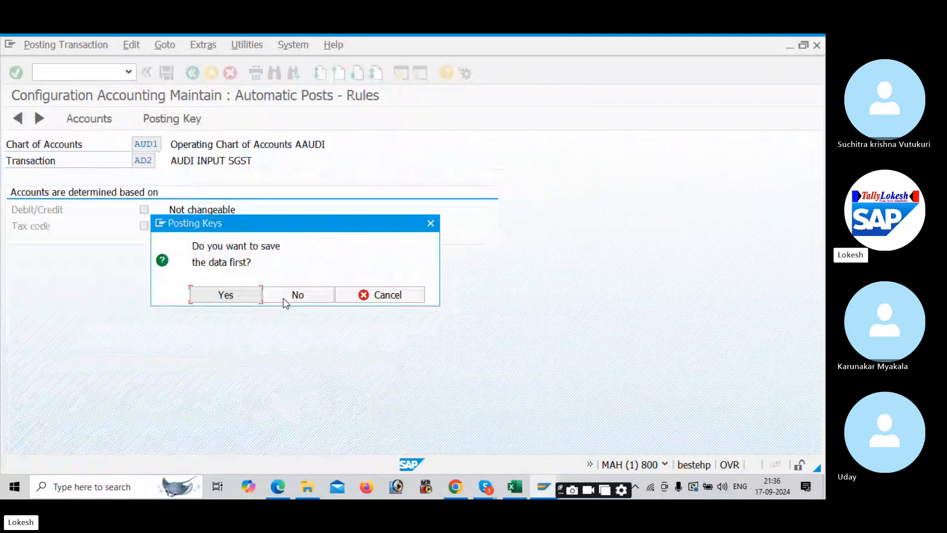
left_click(305, 301)
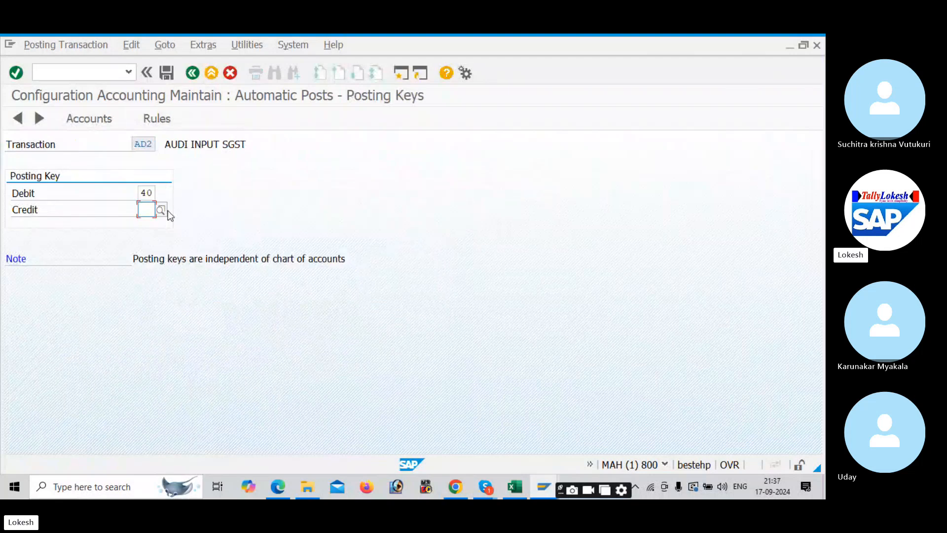
type("50")
left_click(161, 116)
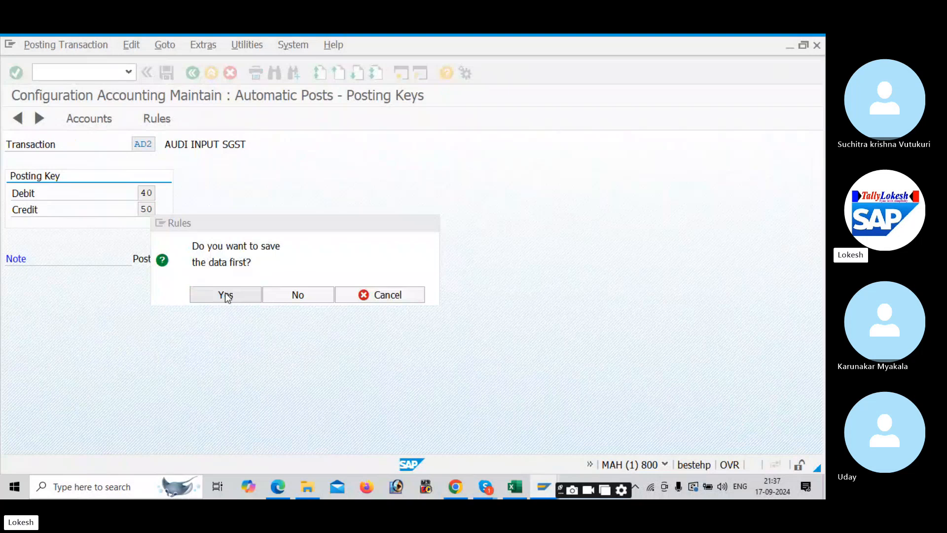
left_click(225, 295)
left_click(224, 273)
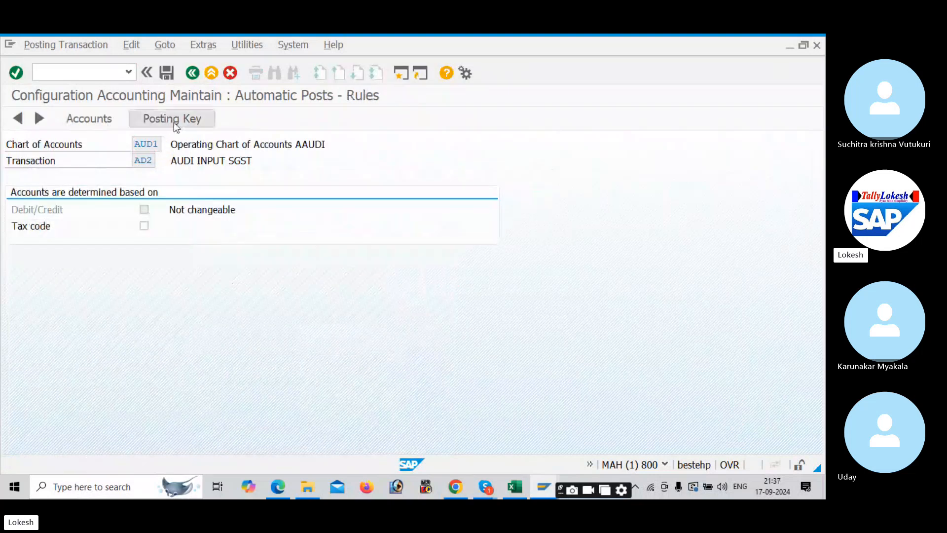
- Save the AD2 rules, assign Input SGST G/L account 200010 to the transaction, save the assignment and return to the procedures
left_click(174, 122)
left_click(241, 290)
left_click(81, 227)
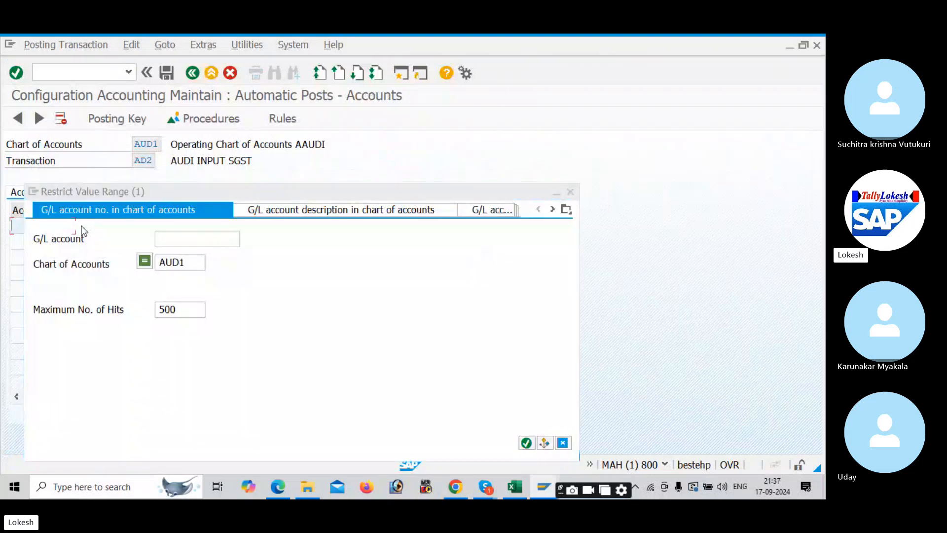
left_click(166, 237)
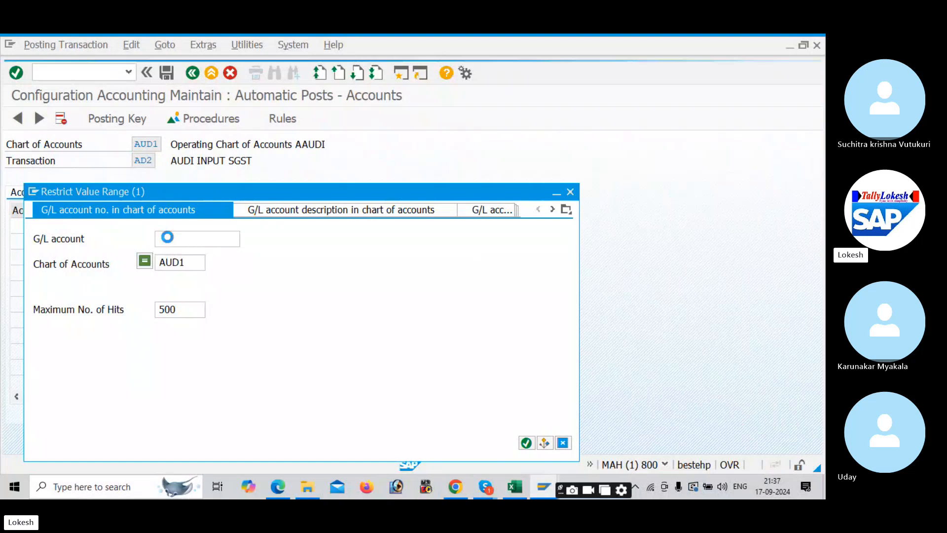
key("Down")
key("Down")
key("Down")
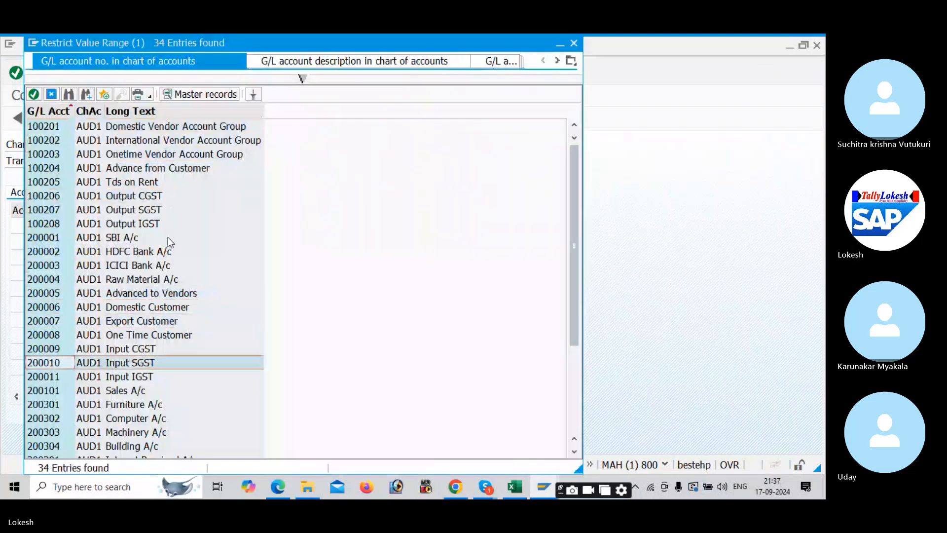
key("Return")
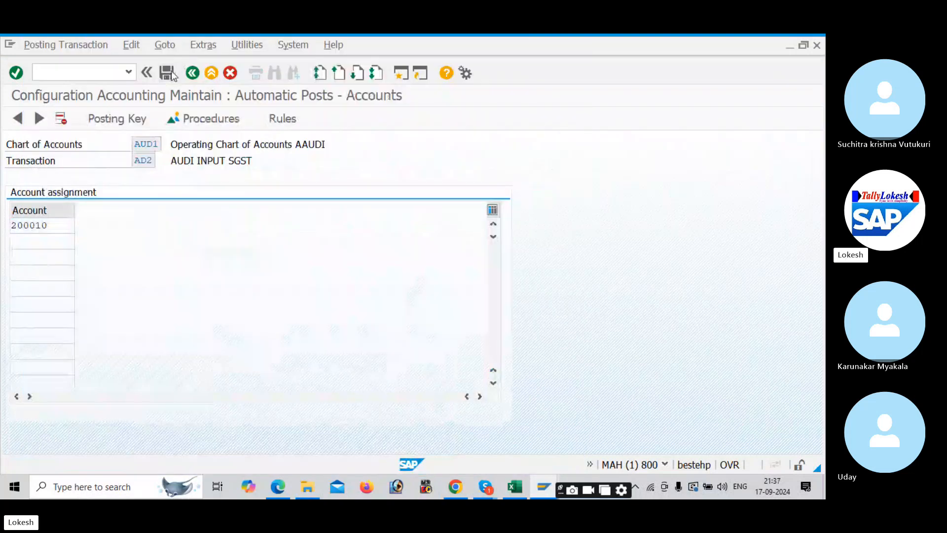
left_click(168, 73)
left_click(224, 277)
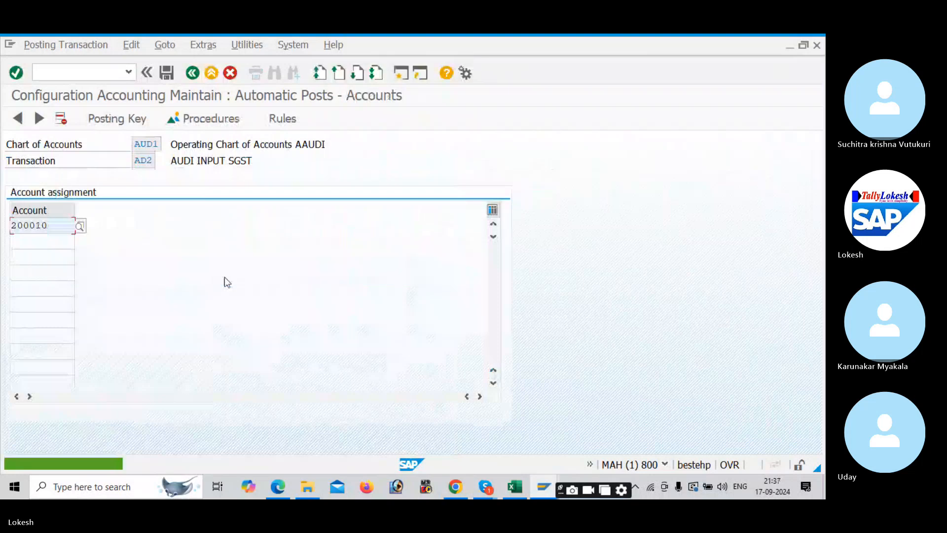
left_click(197, 78)
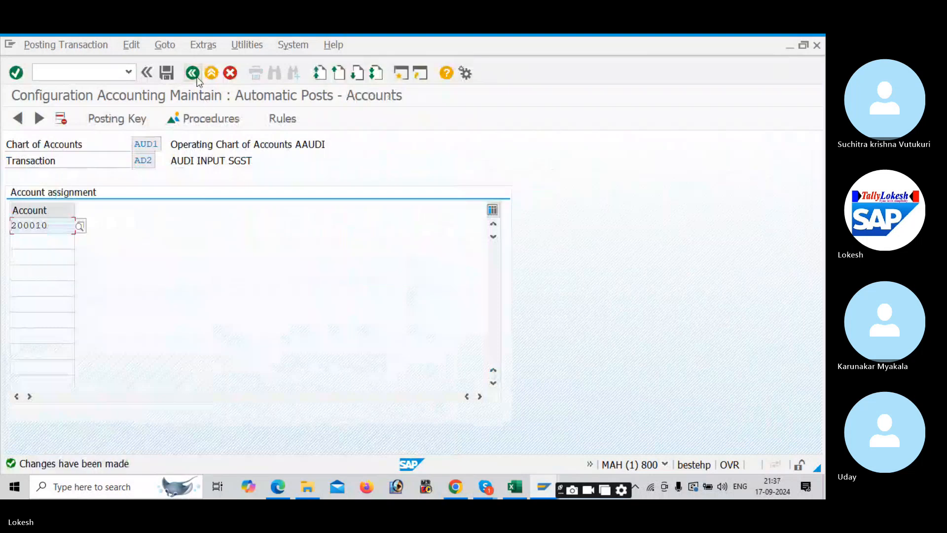
- Set the posting keys of AUDI INPUT IGST transaction AD3 to debit 40 and credit 50, saving them in customizing request GST CONFIGURATION FOR AAUDI
double_click(299, 305)
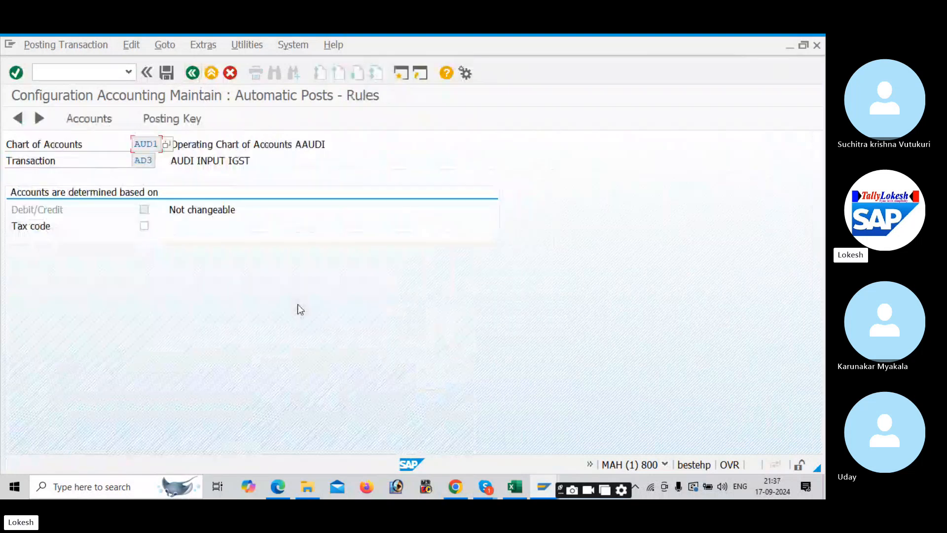
left_click(174, 118)
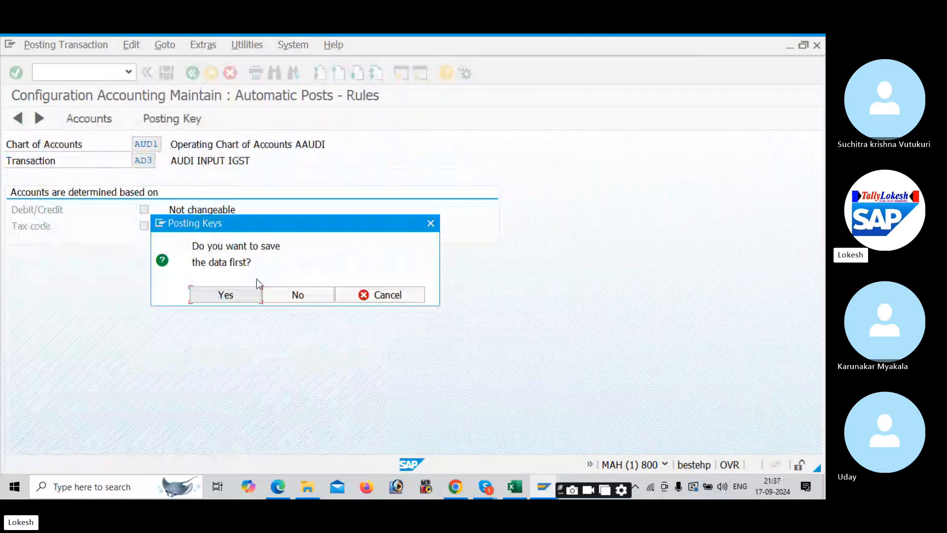
left_click(296, 295)
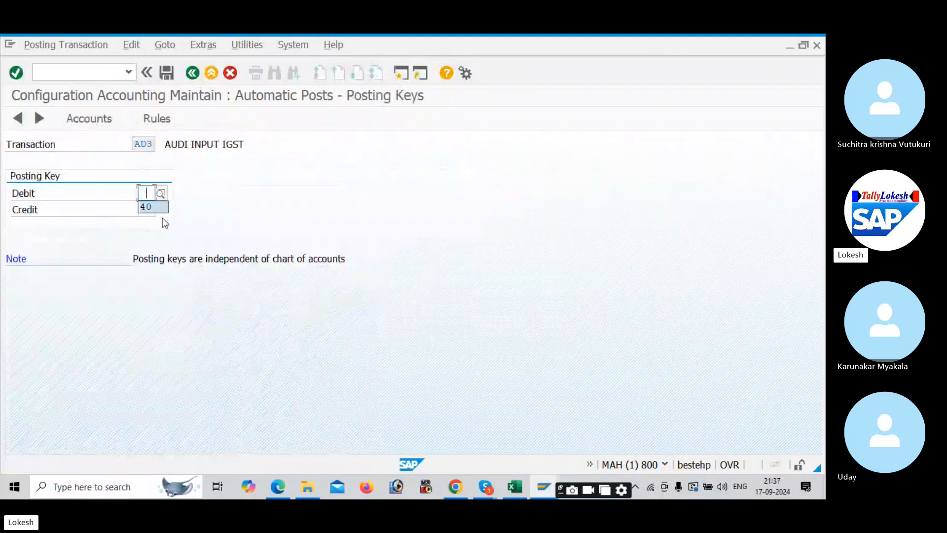
type("40")
key("Tab")
type("50")
key("Tab")
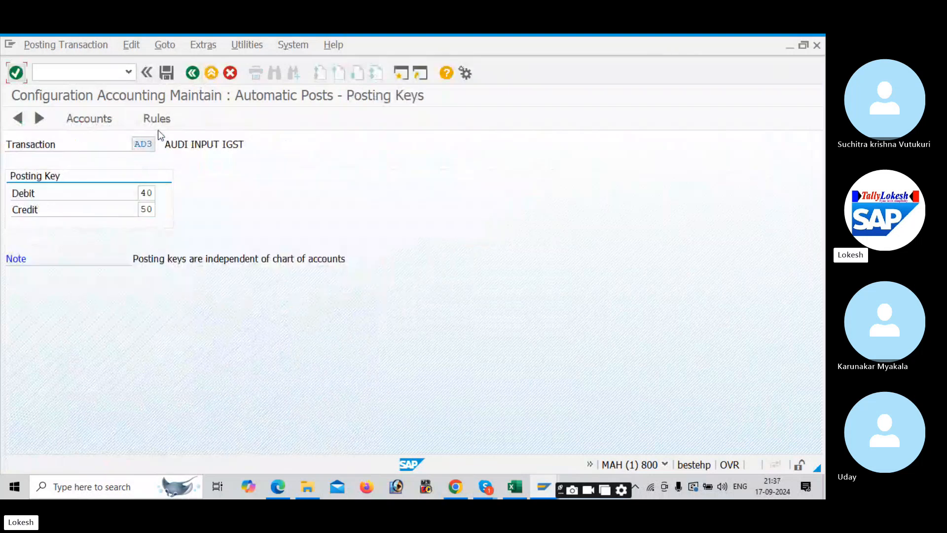
left_click(160, 123)
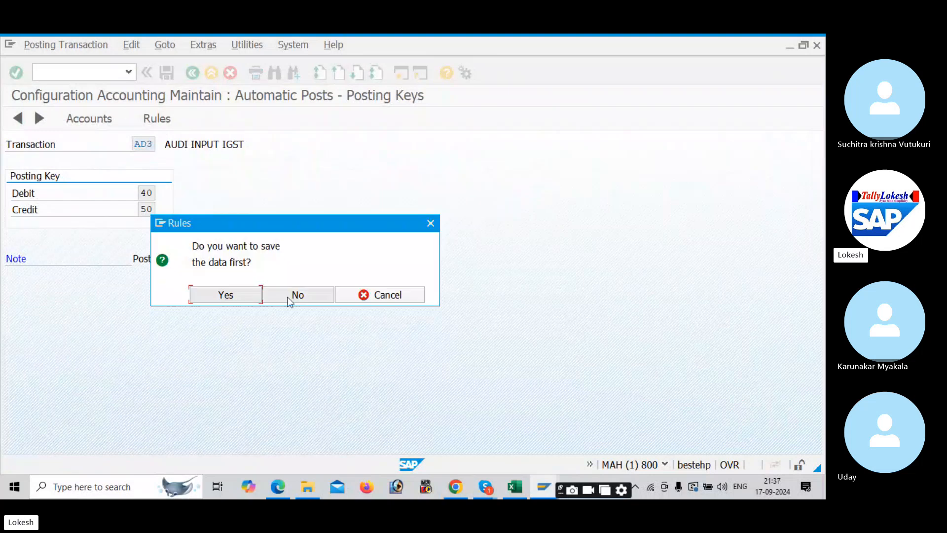
left_click(246, 295)
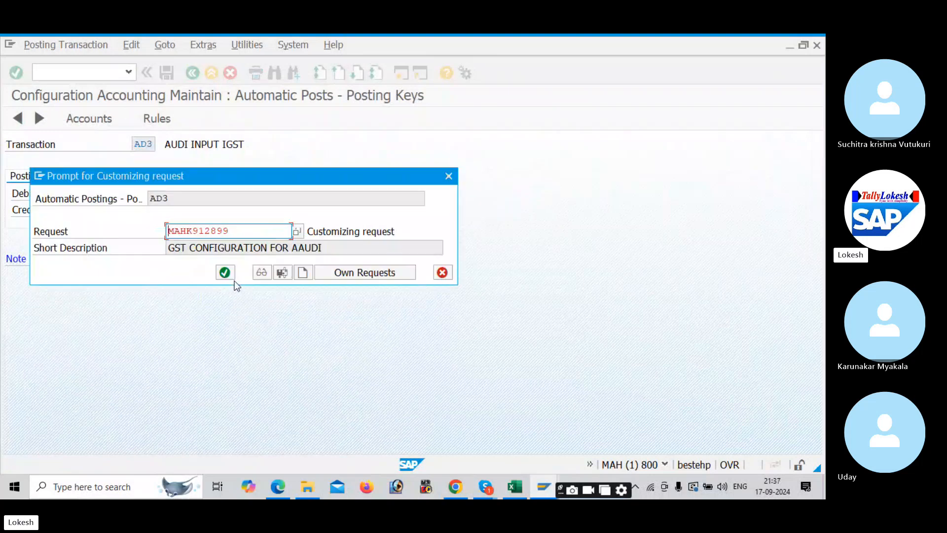
left_click(225, 272)
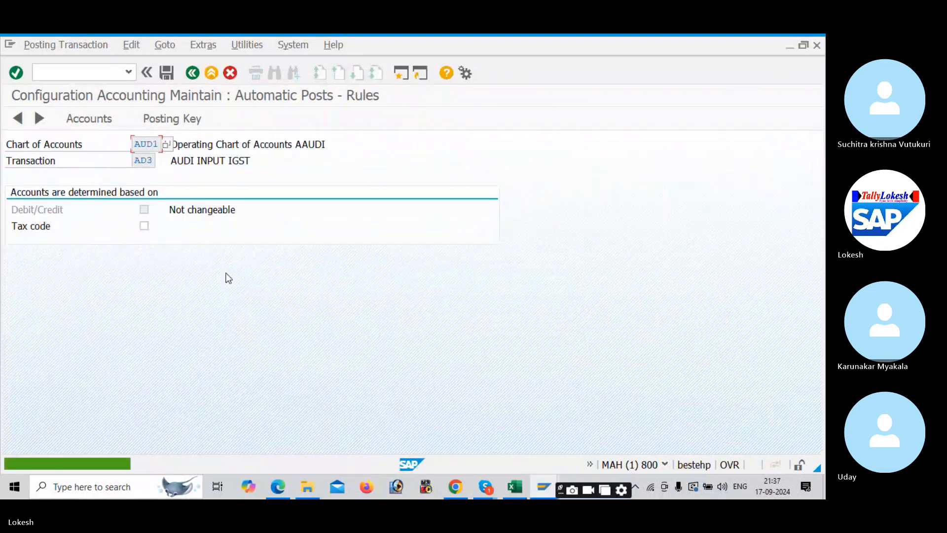
- Save the AD3 rules, assign Input IGST G/L account 200011 to the transaction, save the assignment and return to the procedures
left_click(189, 118)
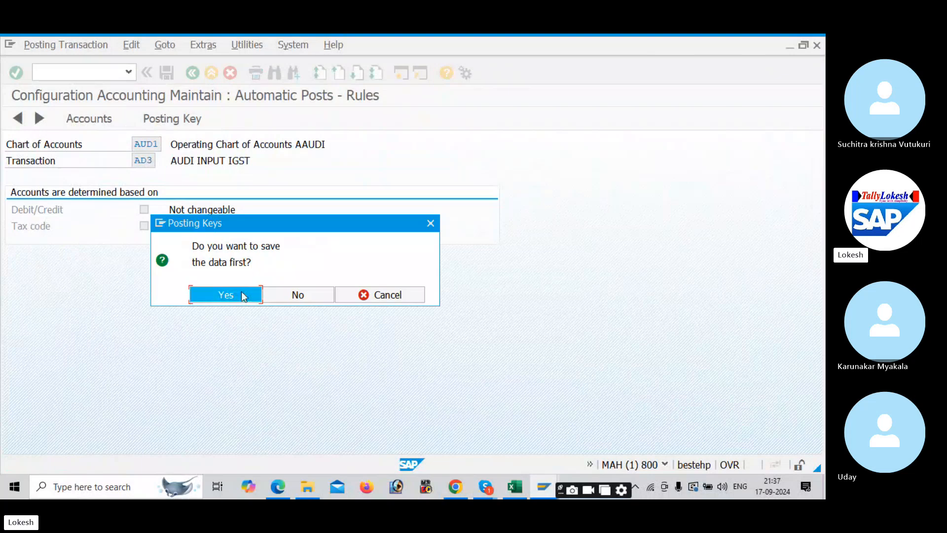
left_click(242, 294)
left_click(81, 227)
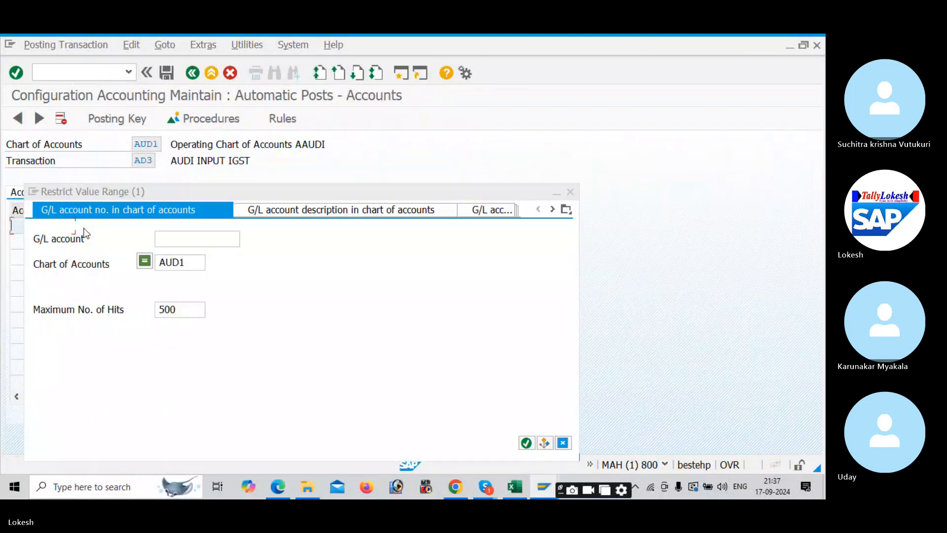
key("Return")
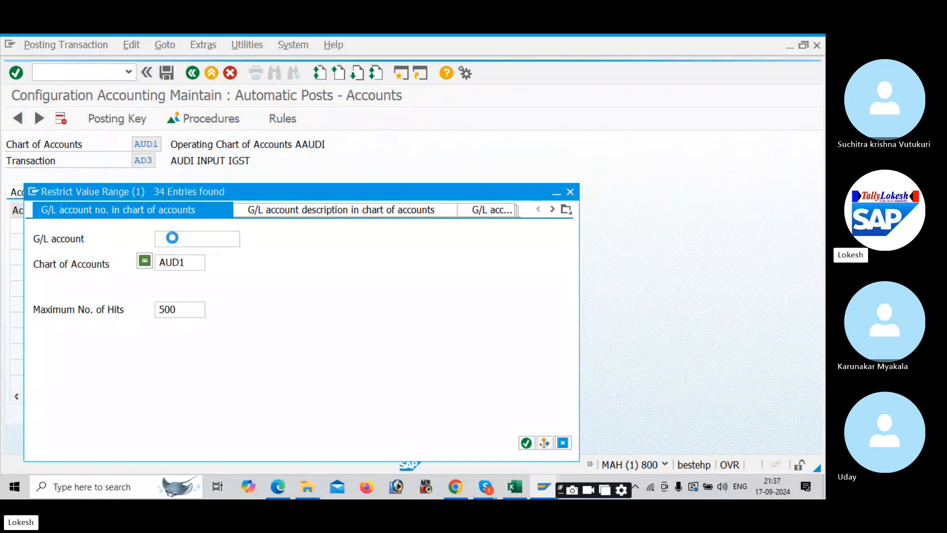
double_click(147, 376)
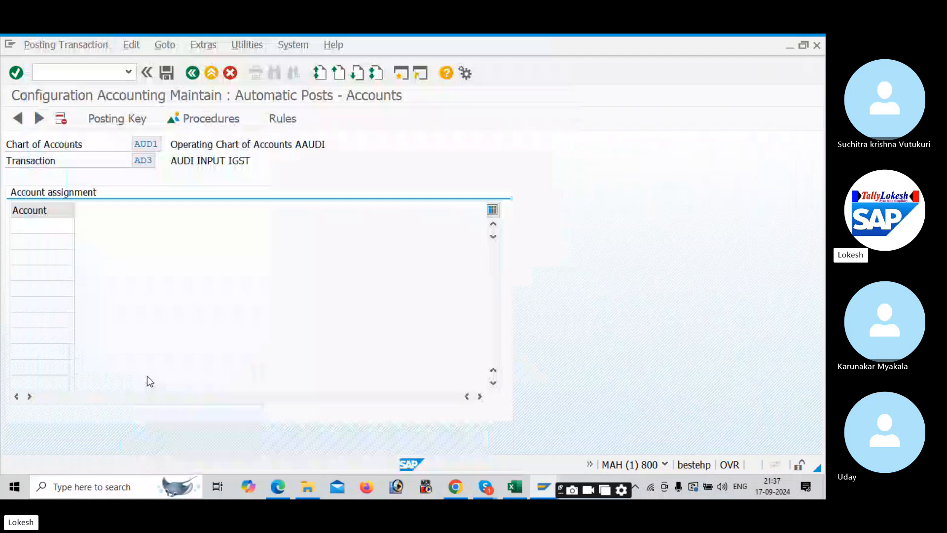
left_click(170, 74)
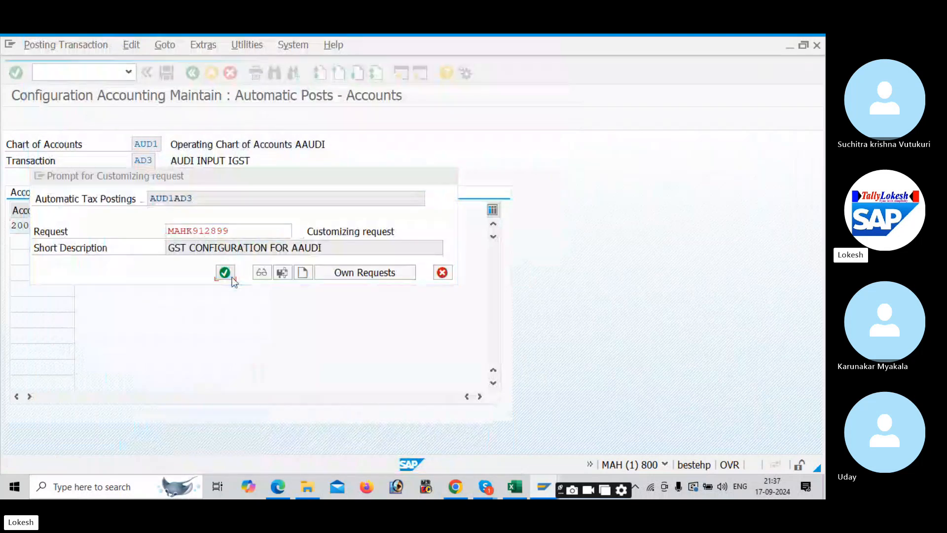
left_click(232, 278)
left_click(192, 72)
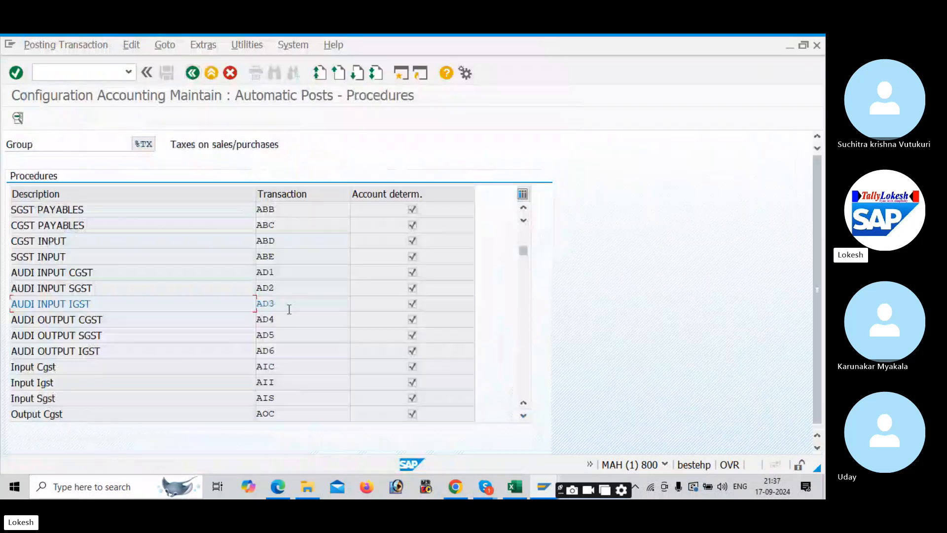
- Set the posting keys of AUDI OUTPUT CGST transaction AD4 to debit 40 and credit 50, saving them in customizing request GST CONFIGURATION FOR AAUDI
double_click(291, 319)
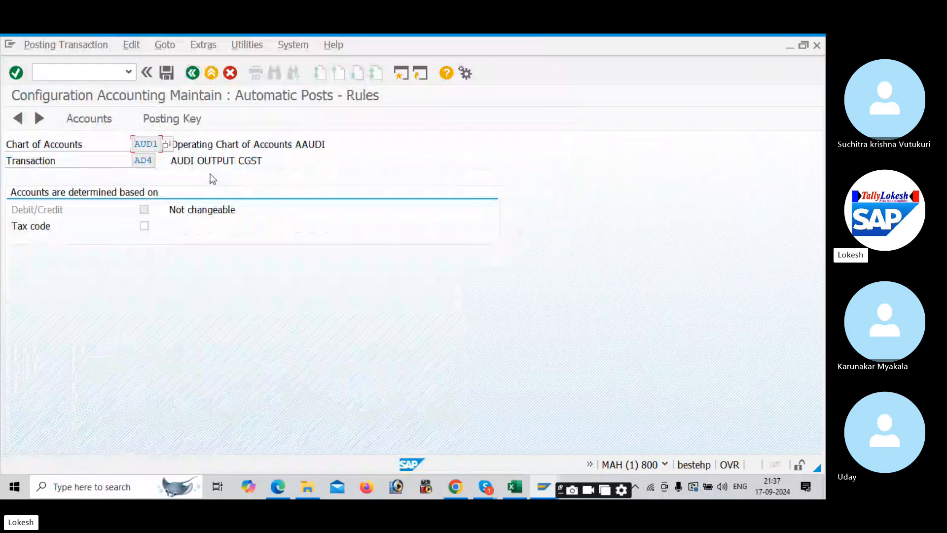
left_click(187, 119)
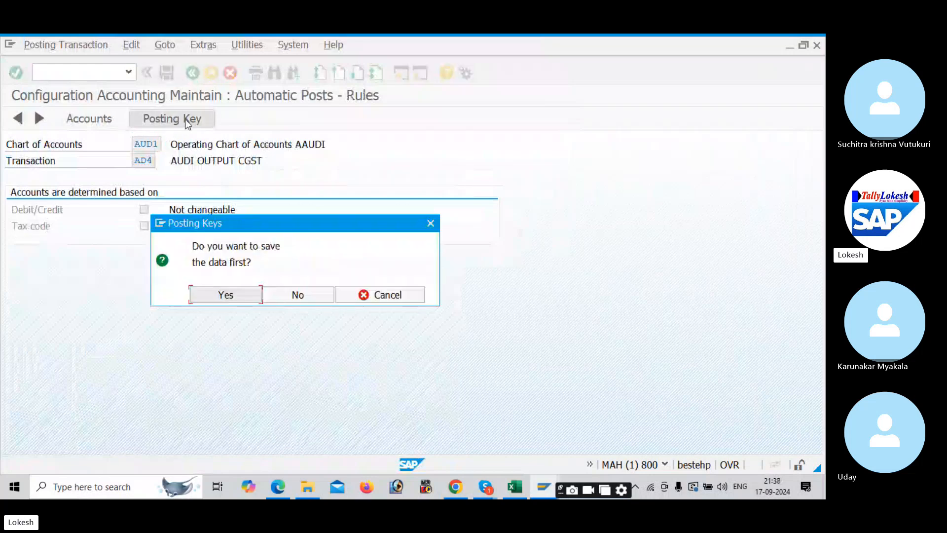
left_click(289, 295)
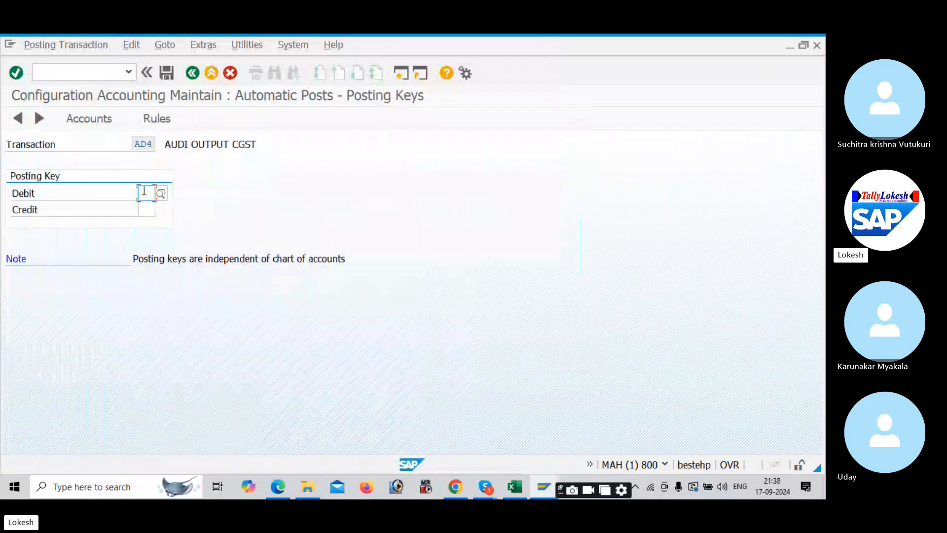
type("40")
key("Tab")
type("50")
key("Tab")
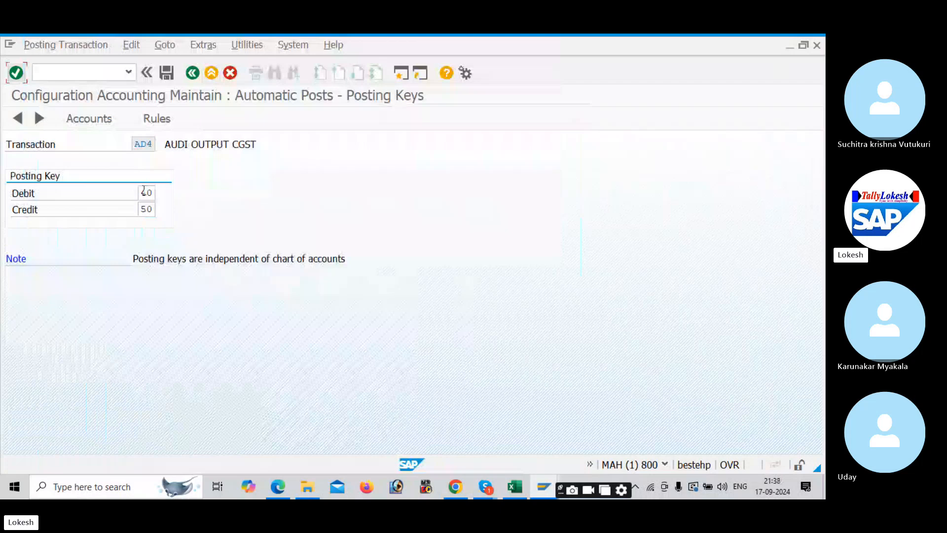
left_click(156, 117)
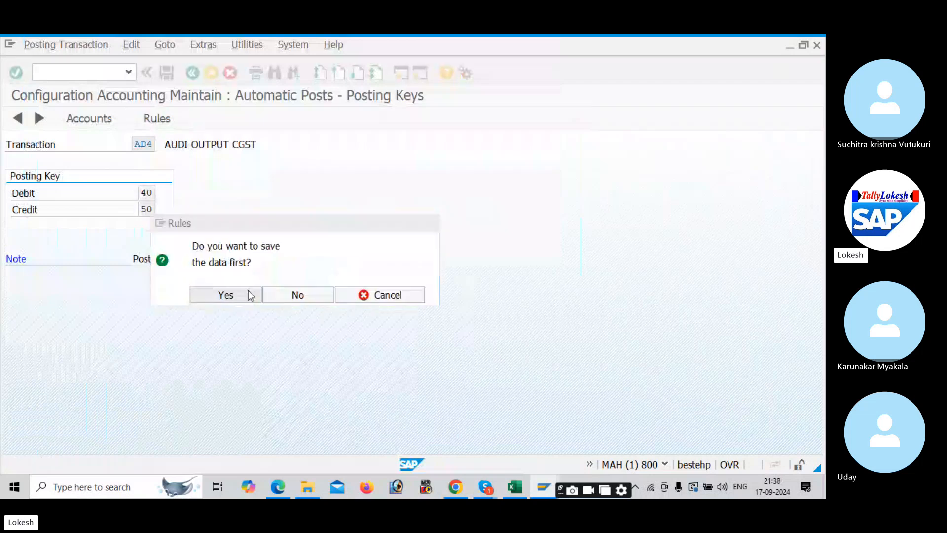
left_click(248, 291)
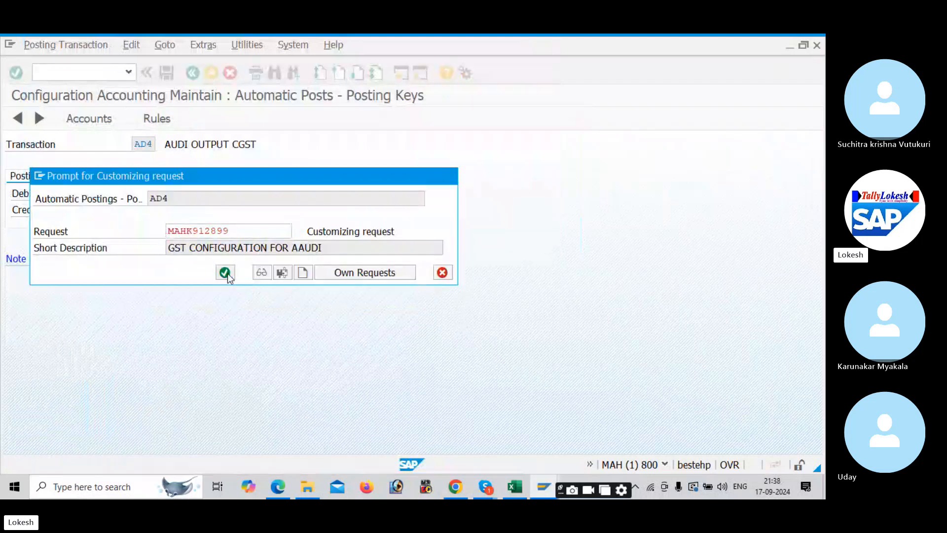
left_click(227, 273)
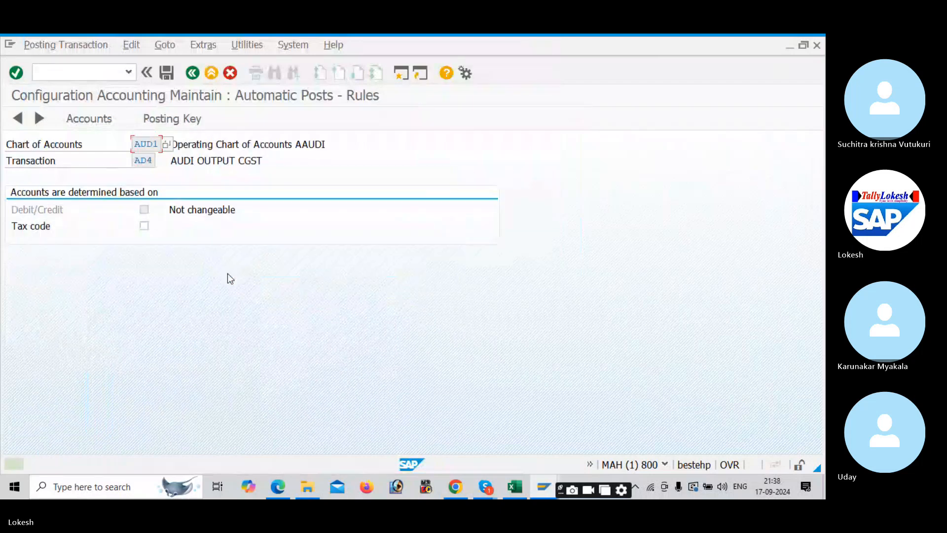
- Save the AD4 rules, assign Output CGST G/L account 100206 to the transaction, save the assignment and return to the procedures
left_click(184, 123)
left_click(245, 294)
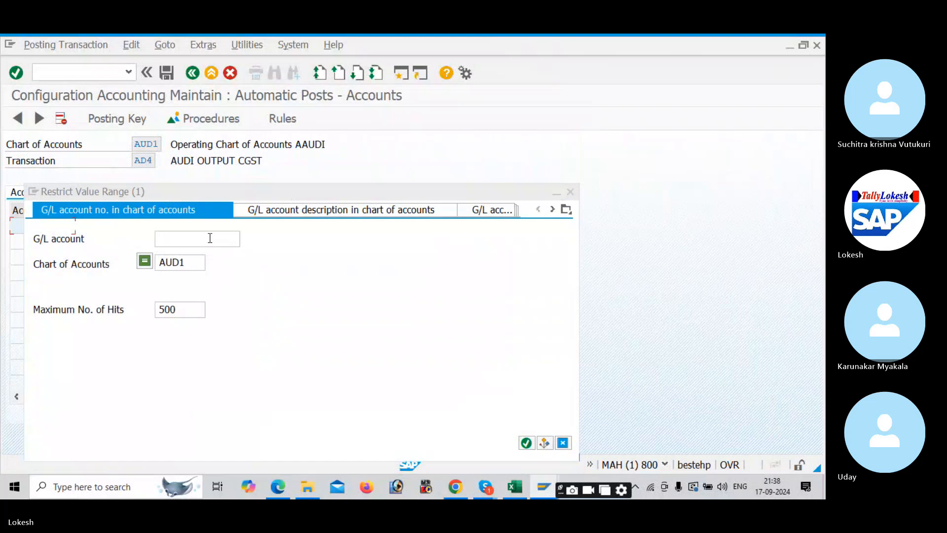
key("Return")
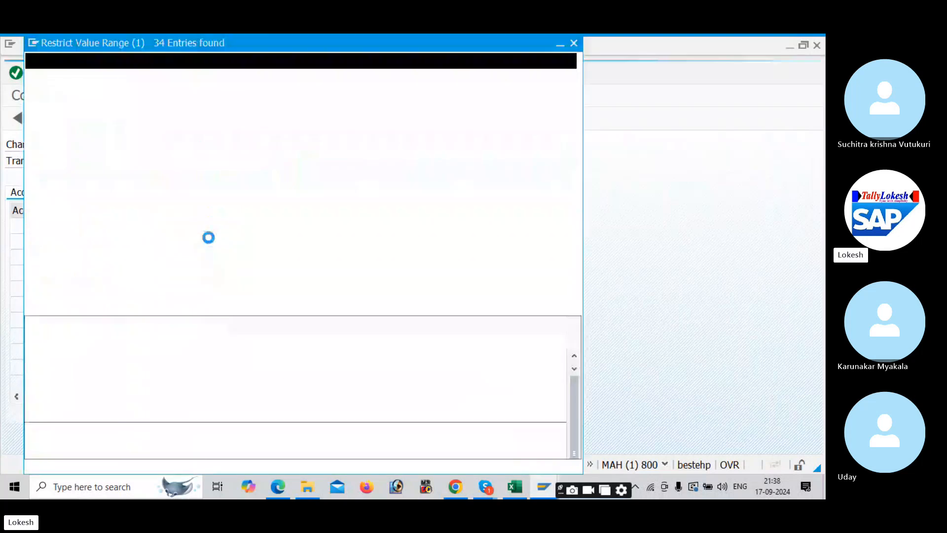
double_click(161, 194)
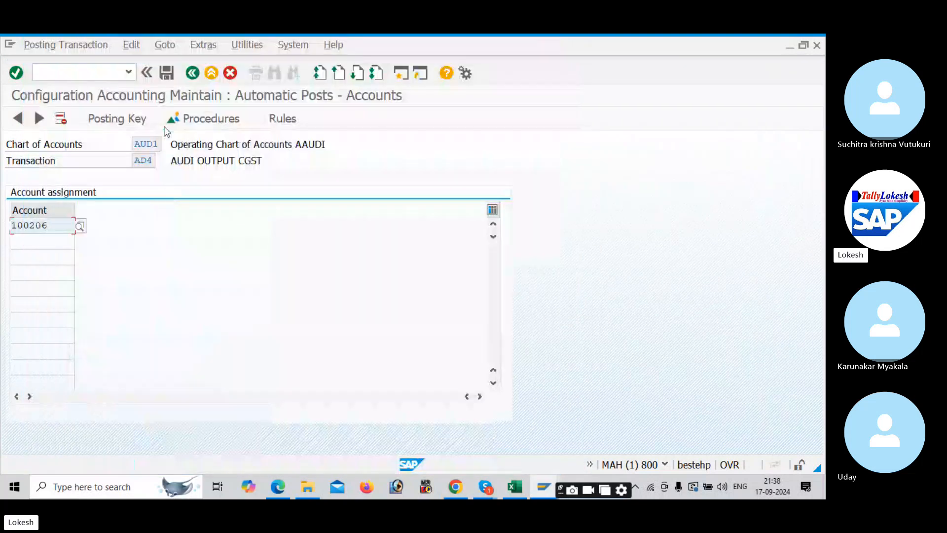
key("ctrl+s")
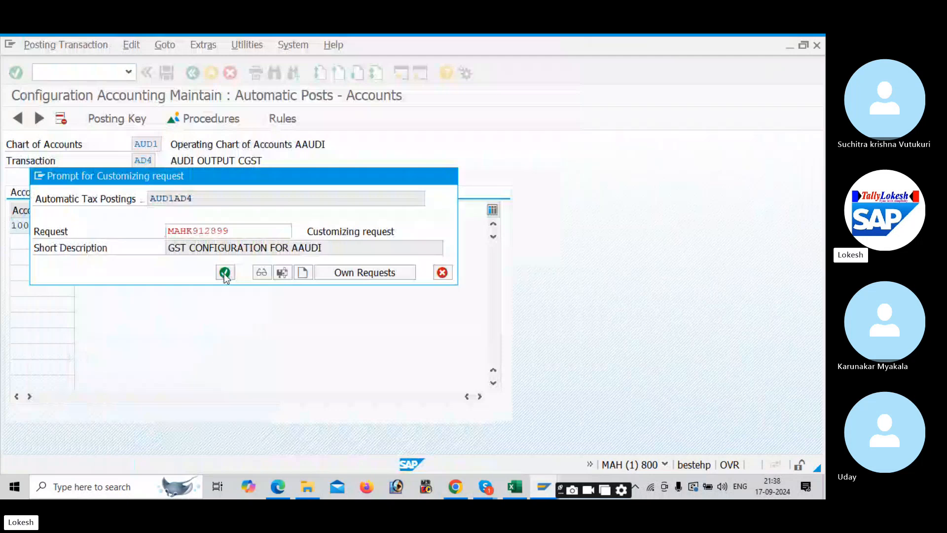
left_click(225, 273)
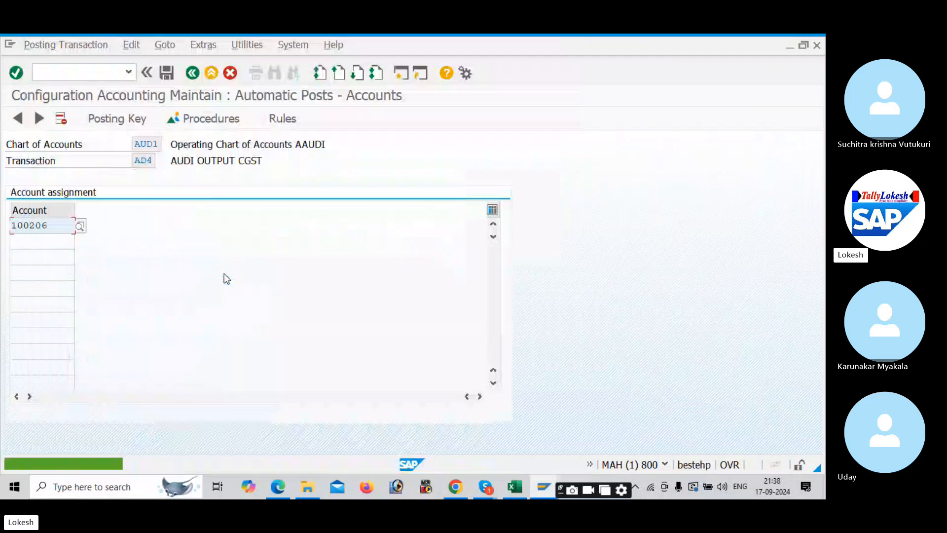
left_click(192, 73)
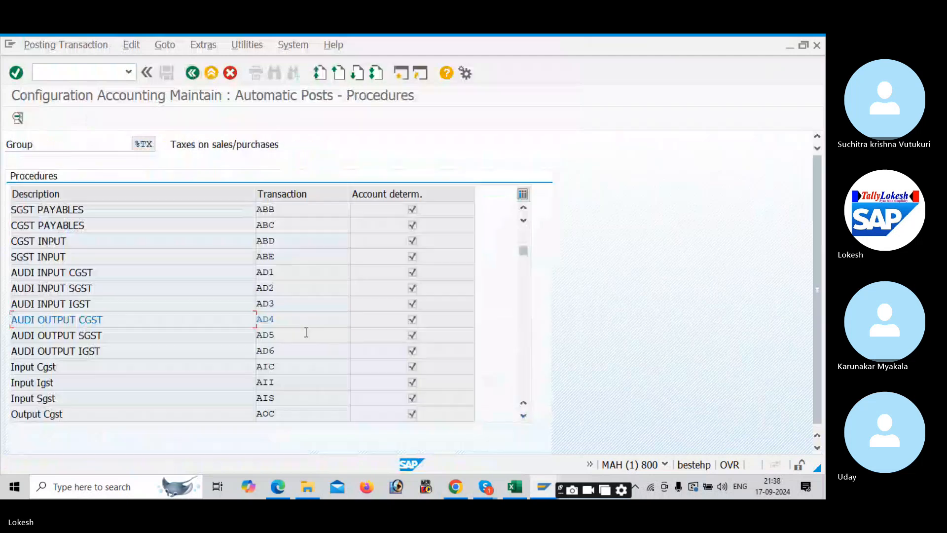
- Set the posting keys of AUDI OUTPUT SGST transaction AD5 to debit 40 and credit 50, saving them in the GST customizing request
double_click(304, 333)
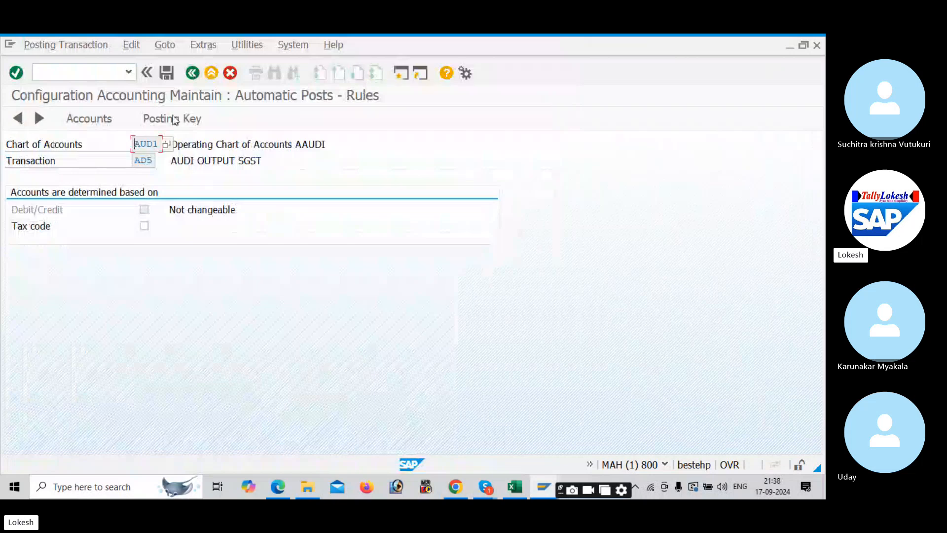
left_click(175, 120)
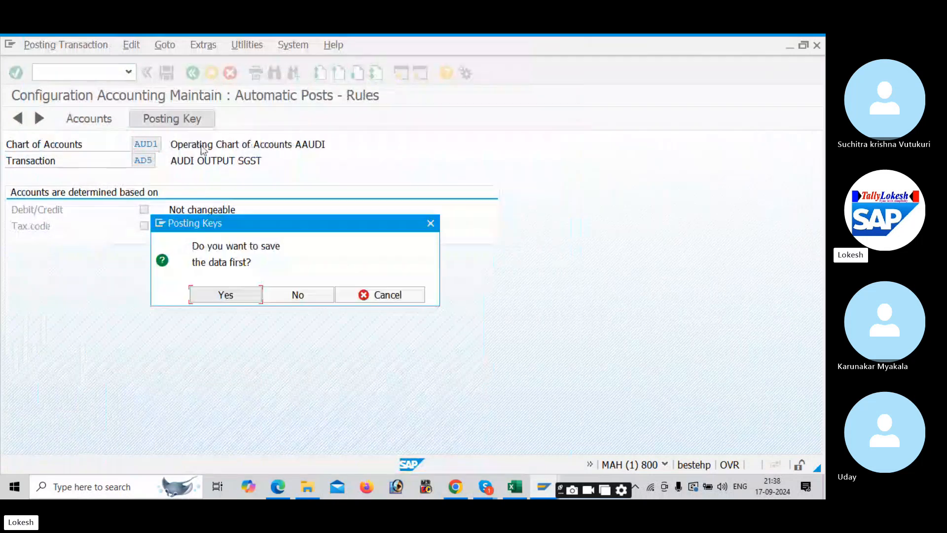
left_click(299, 295)
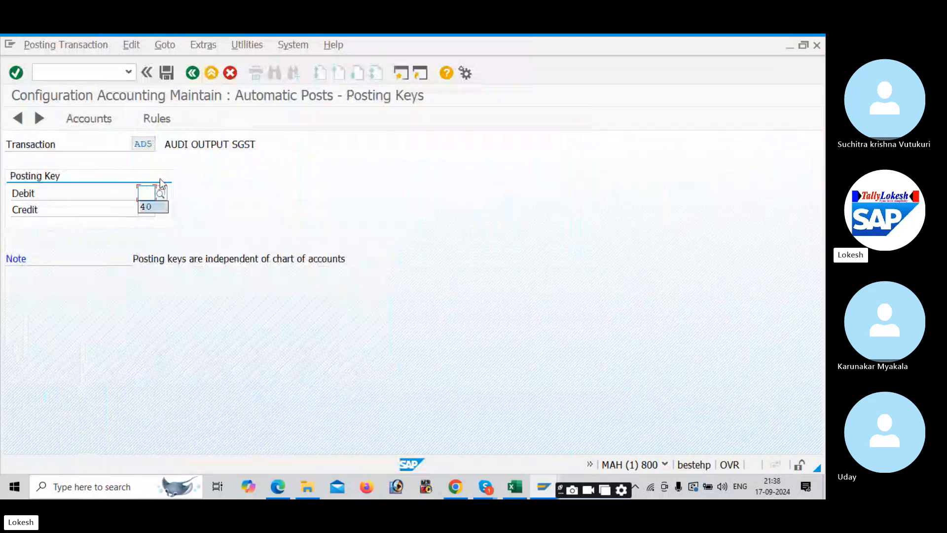
type("40")
key("Tab")
type("50")
left_click(156, 119)
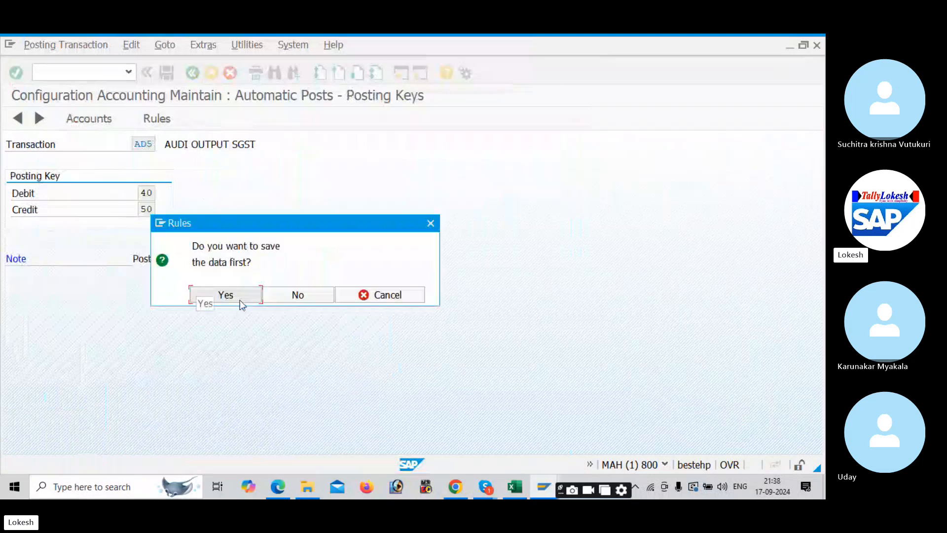
left_click(240, 300)
left_click(224, 279)
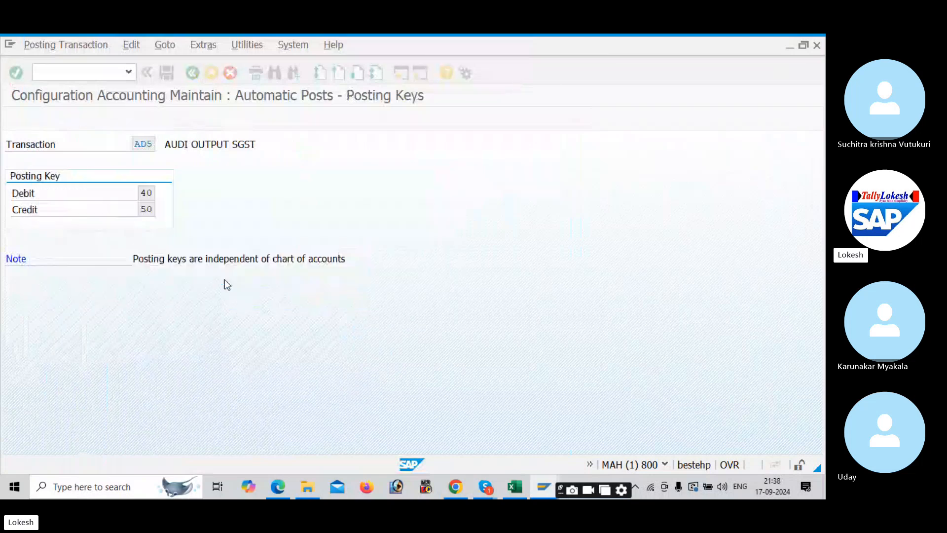
- Save the AD5 rules, assign Output SGST G/L account 100207 to the transaction, save the assignment and return to the procedures
left_click(174, 123)
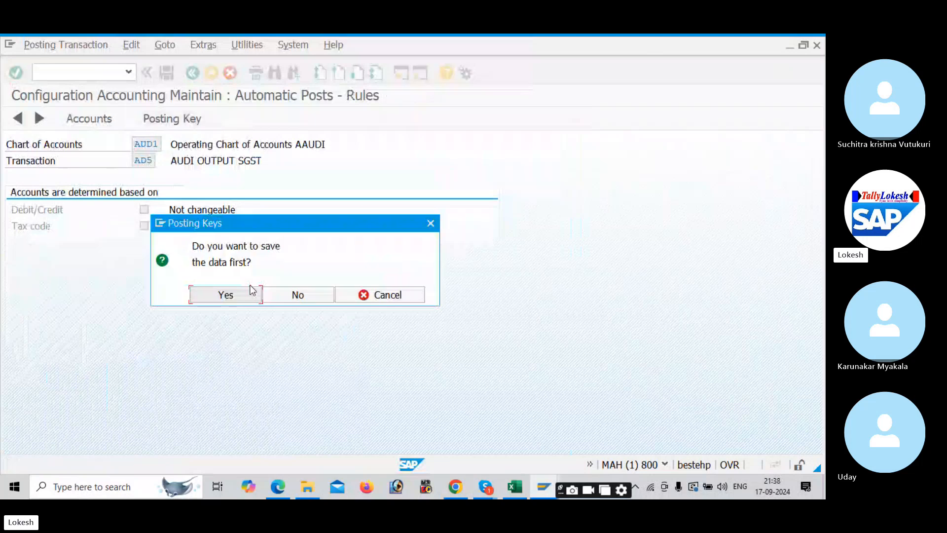
left_click(250, 290)
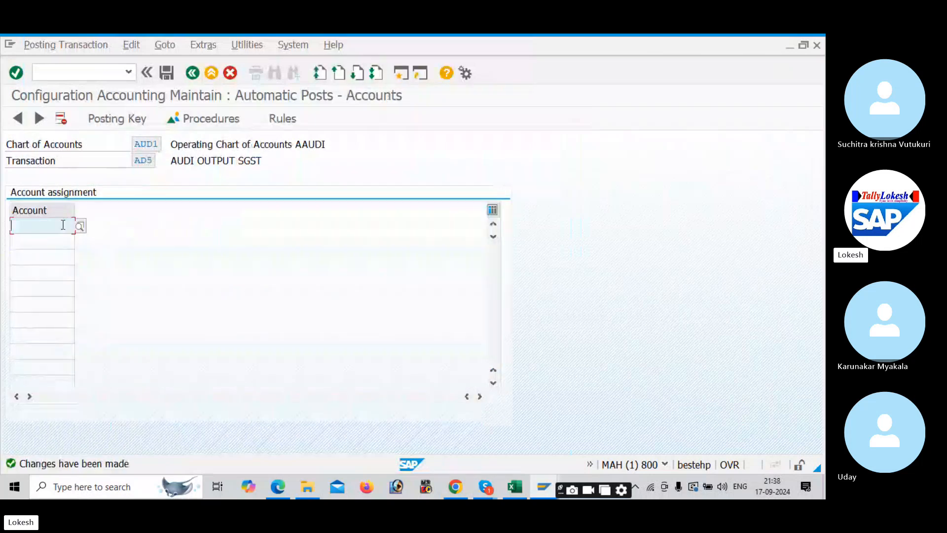
key("F4")
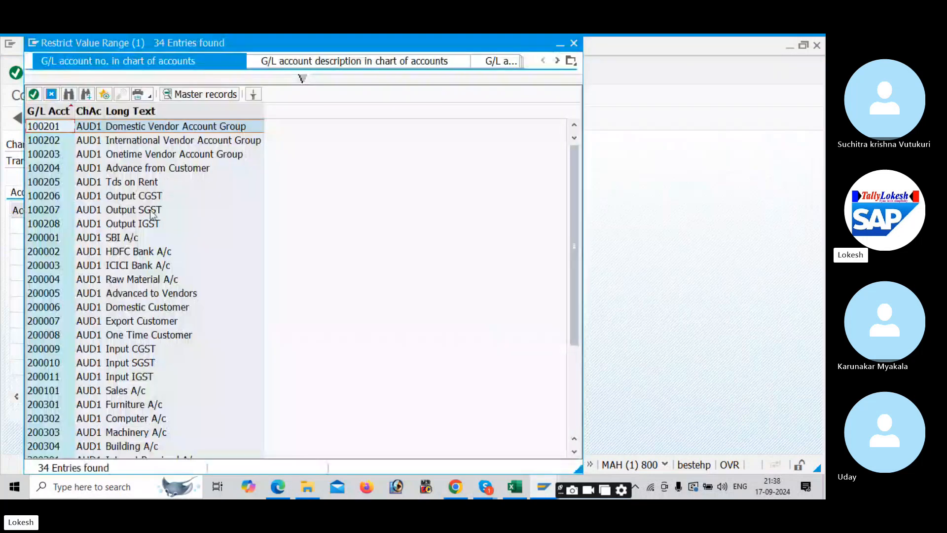
left_click(150, 210)
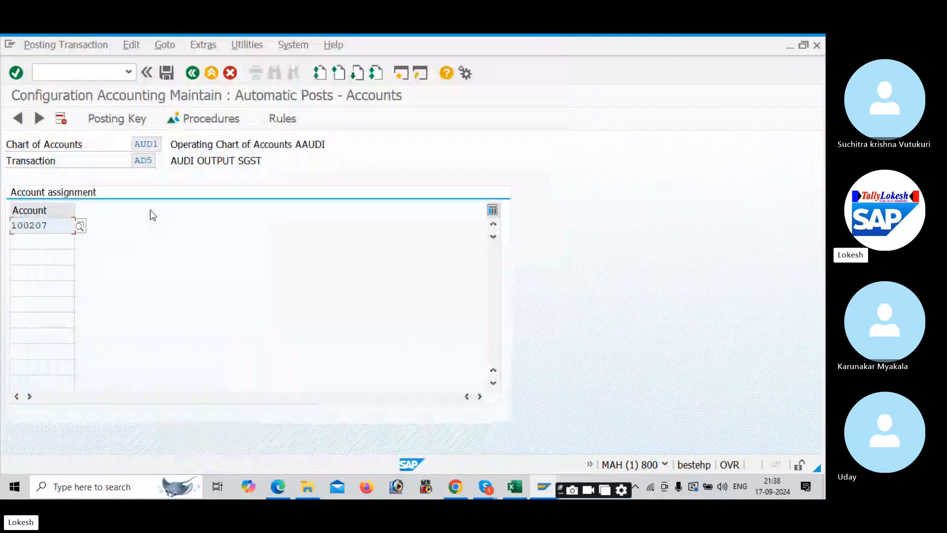
left_click(168, 74)
left_click(225, 271)
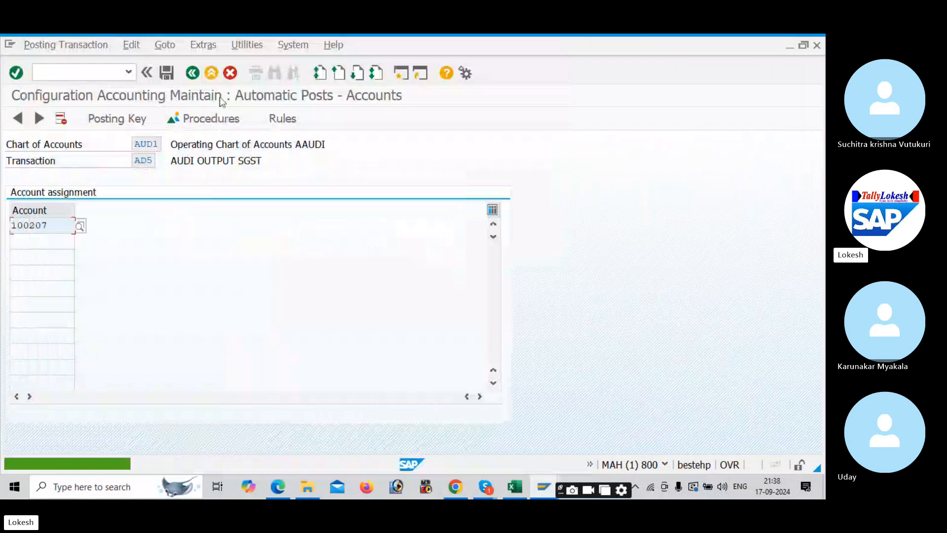
left_click(194, 74)
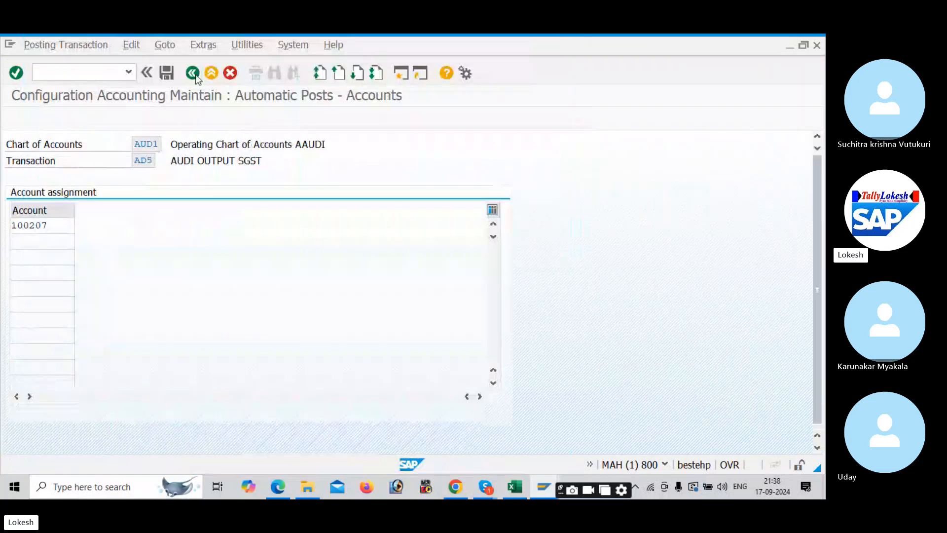
- Set the posting keys of AUDI OUTPUT IGST transaction AD6 to debit 40 and credit 50, saving them in the GST customizing request
double_click(303, 349)
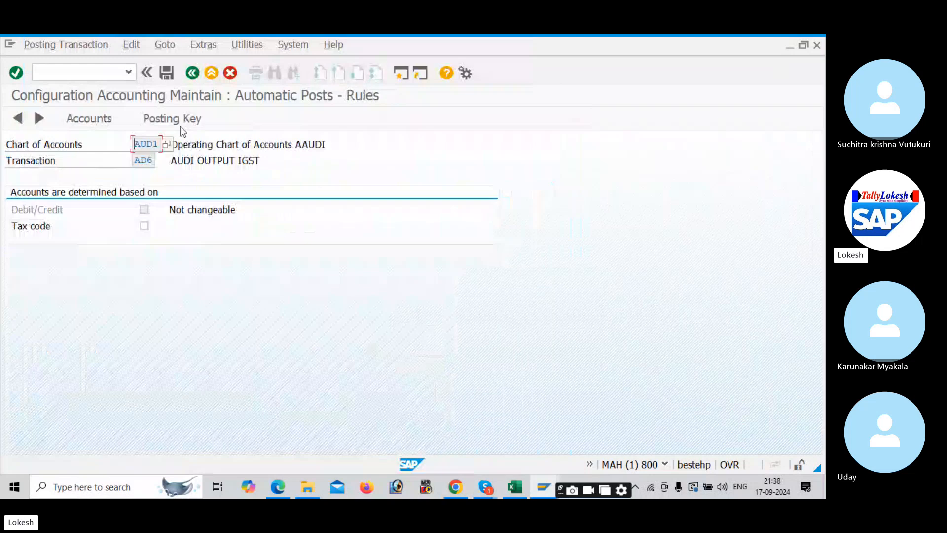
left_click(180, 118)
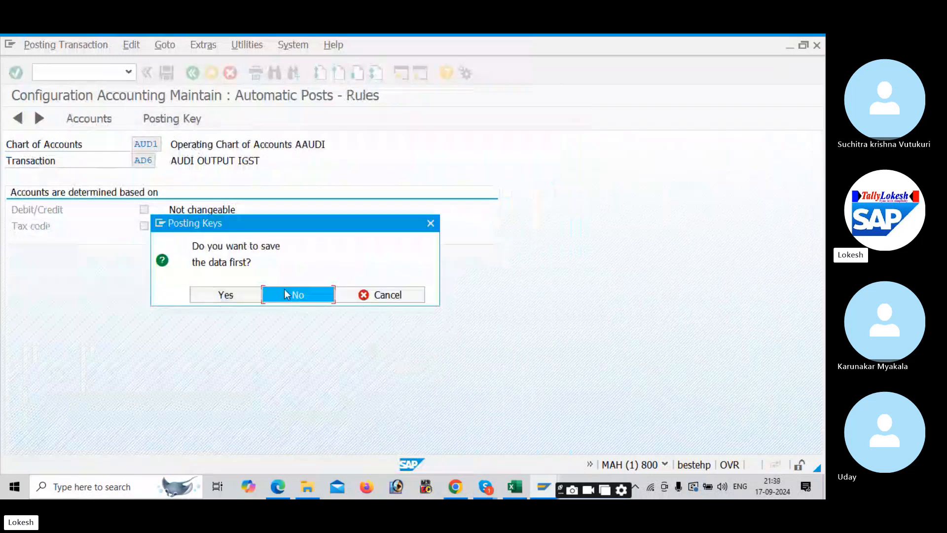
left_click(285, 295)
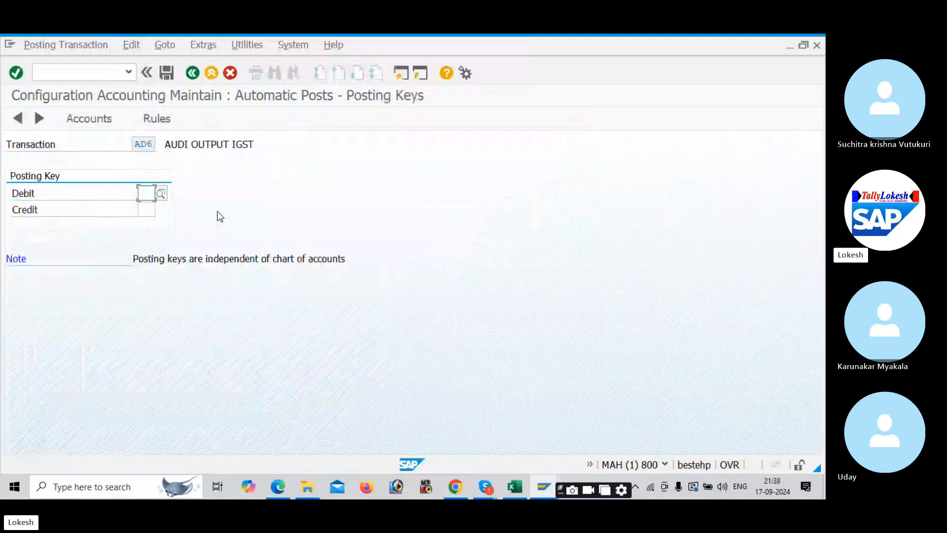
left_click(161, 201)
type("4050")
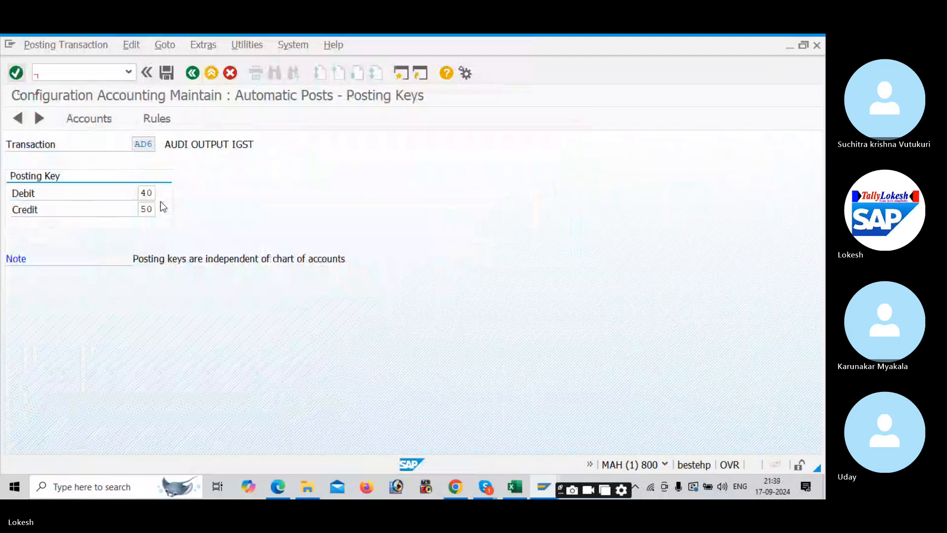
left_click(156, 120)
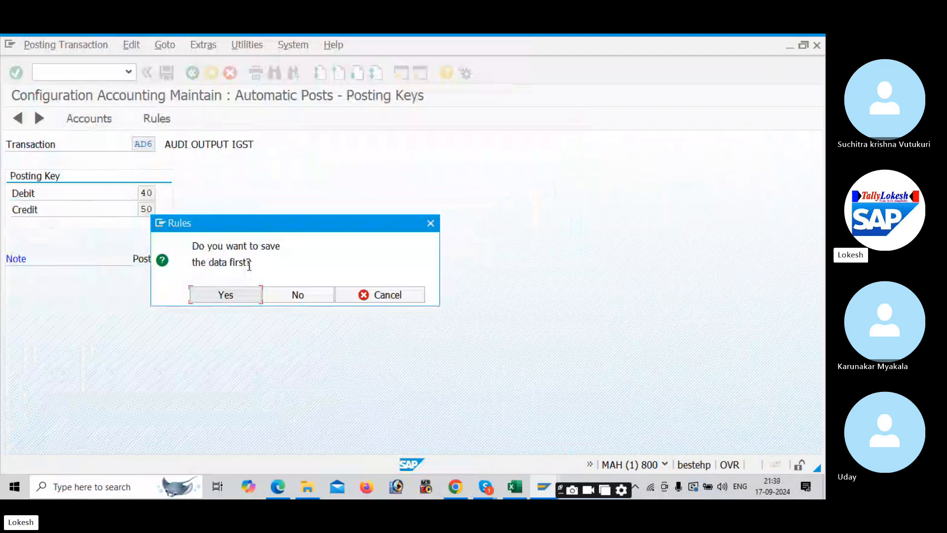
left_click(254, 298)
left_click(225, 272)
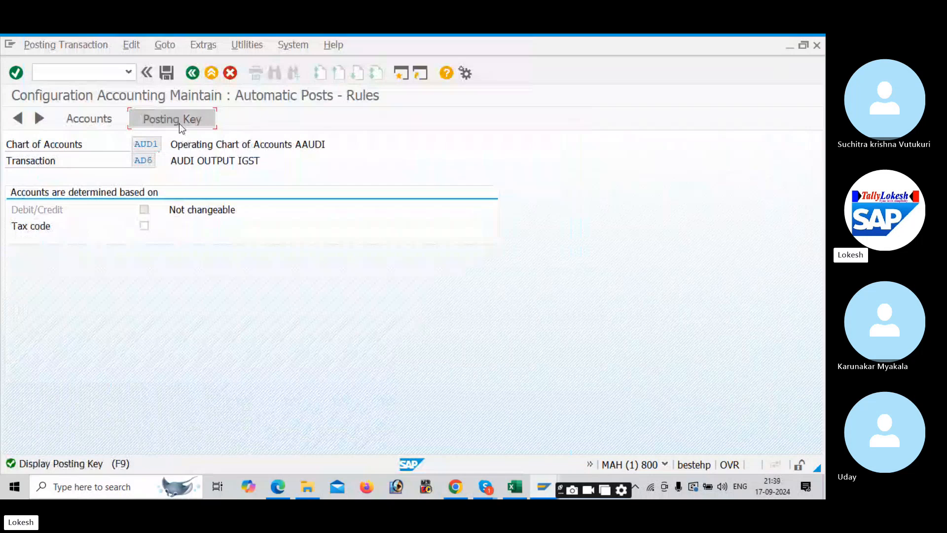
- Save the AD6 rules, assign Output IGST G/L account 100208 to the transaction and save it in customizing request GST CONFIGURATION FOR AAUDI
left_click(179, 123)
left_click(249, 293)
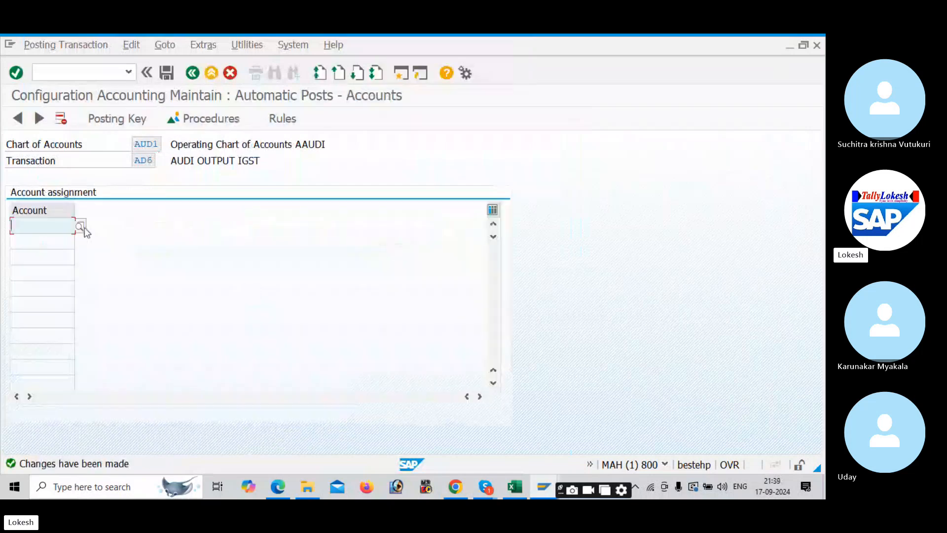
left_click(84, 227)
key("F4")
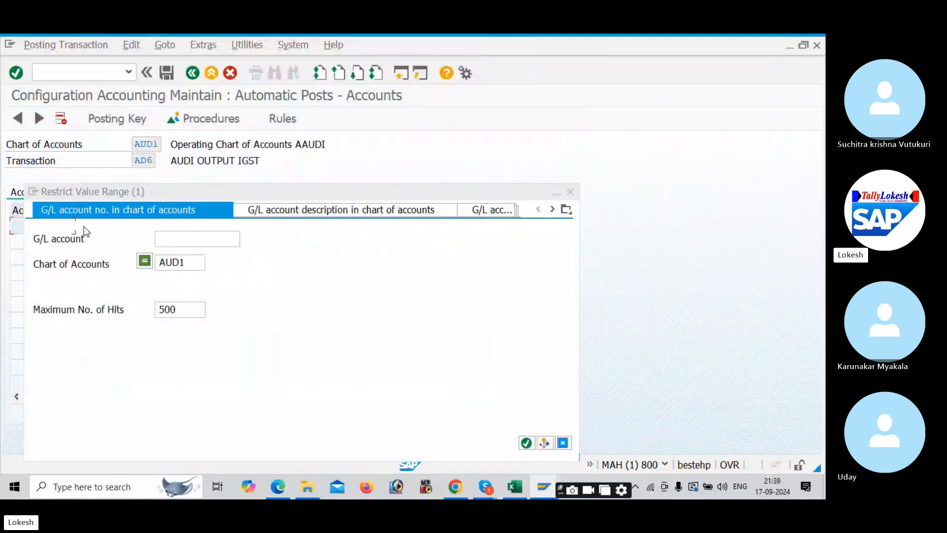
key("Return")
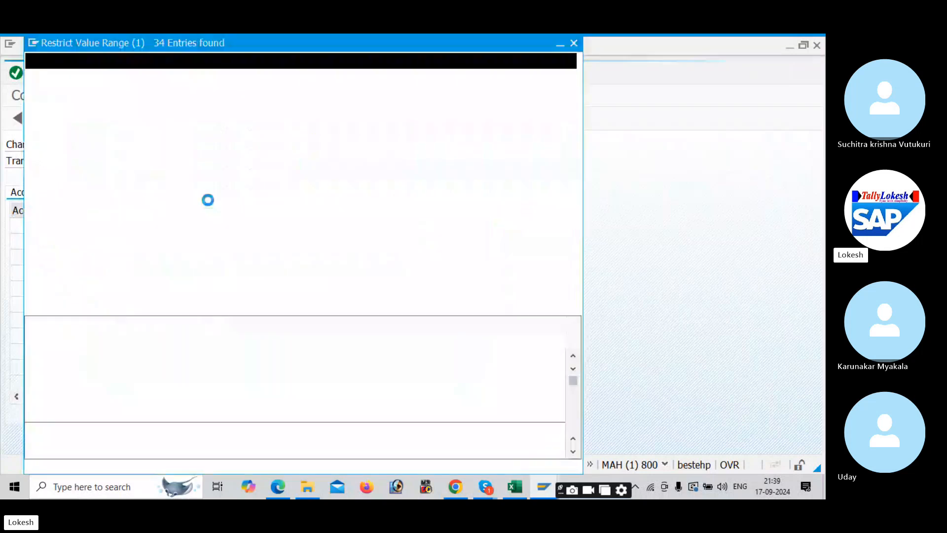
double_click(154, 227)
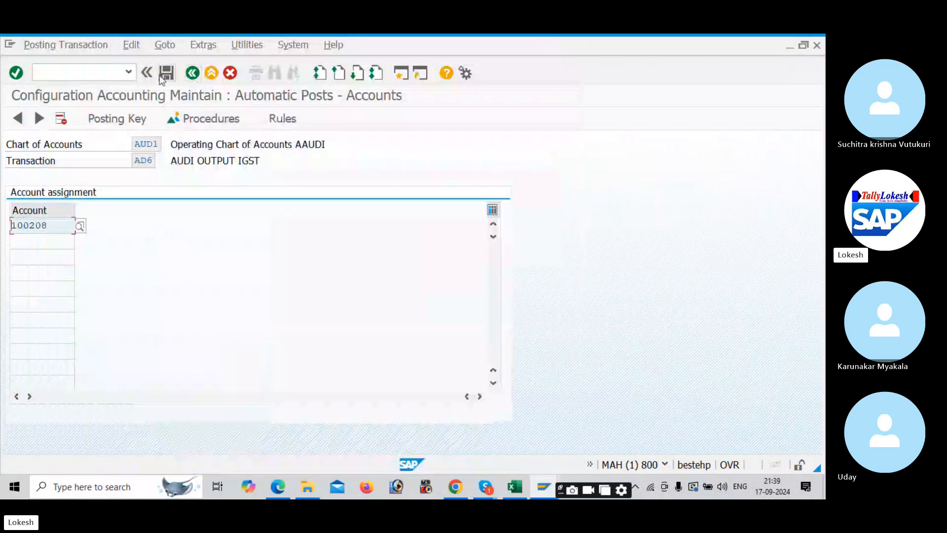
left_click(163, 75)
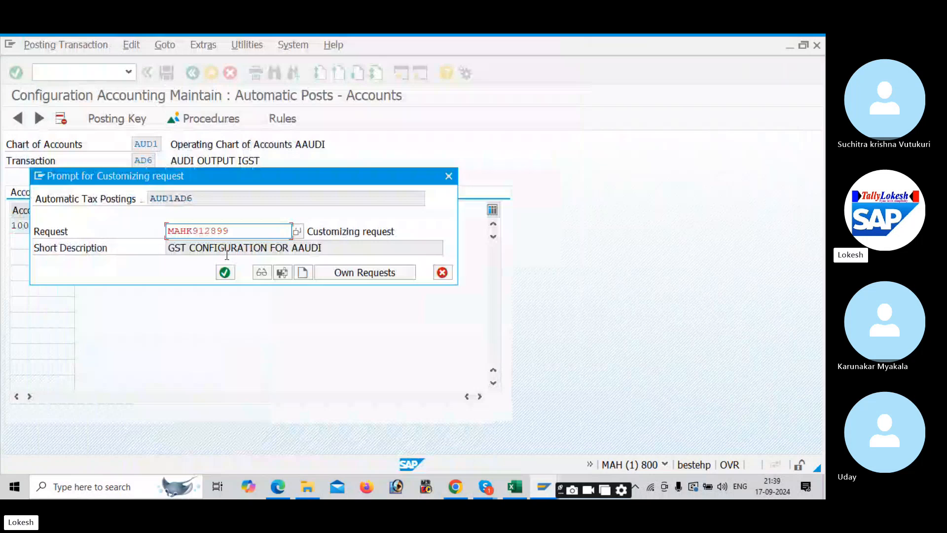
left_click(228, 271)
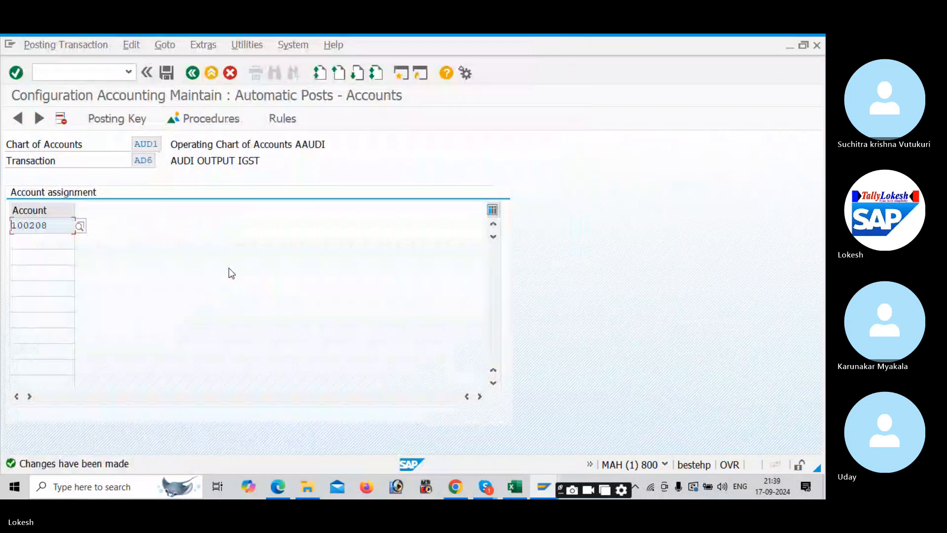
- Open table view J_1ICONDTAX for maintenance without restrictions and start new entries with tax code A1 for company code AUD1
key("alt+Tab")
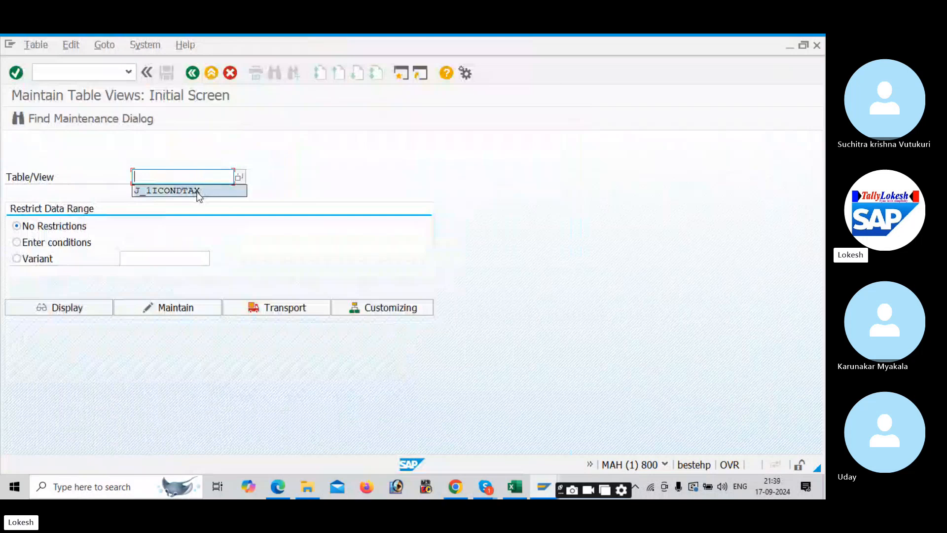
left_click(197, 191)
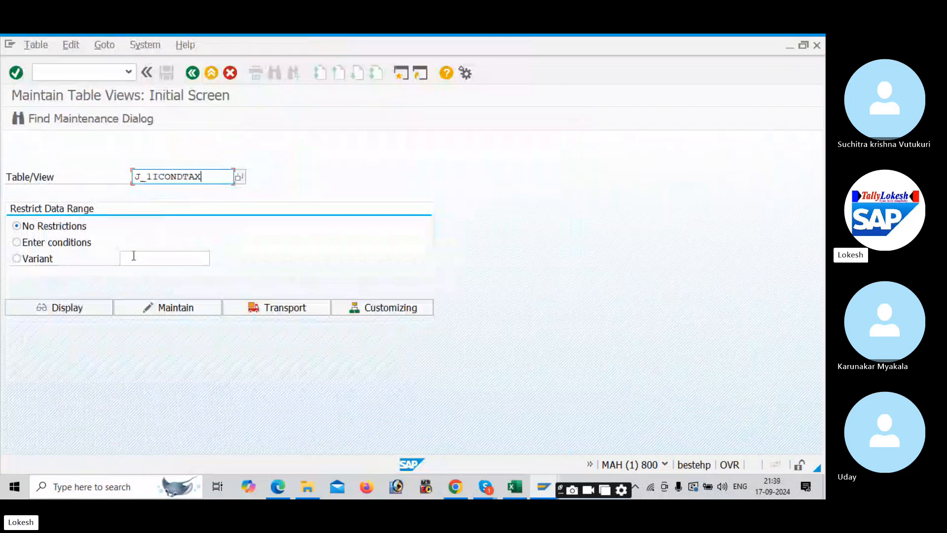
left_click(190, 313)
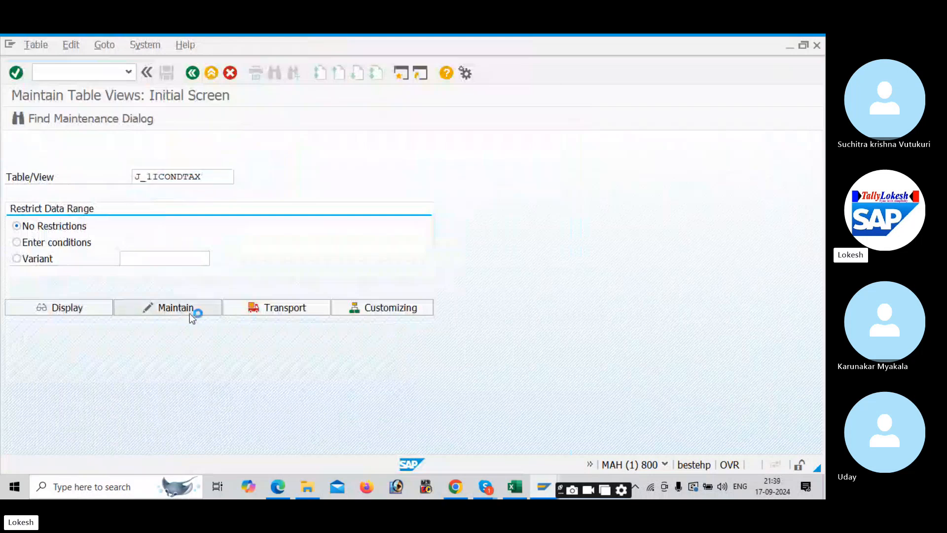
left_click(74, 122)
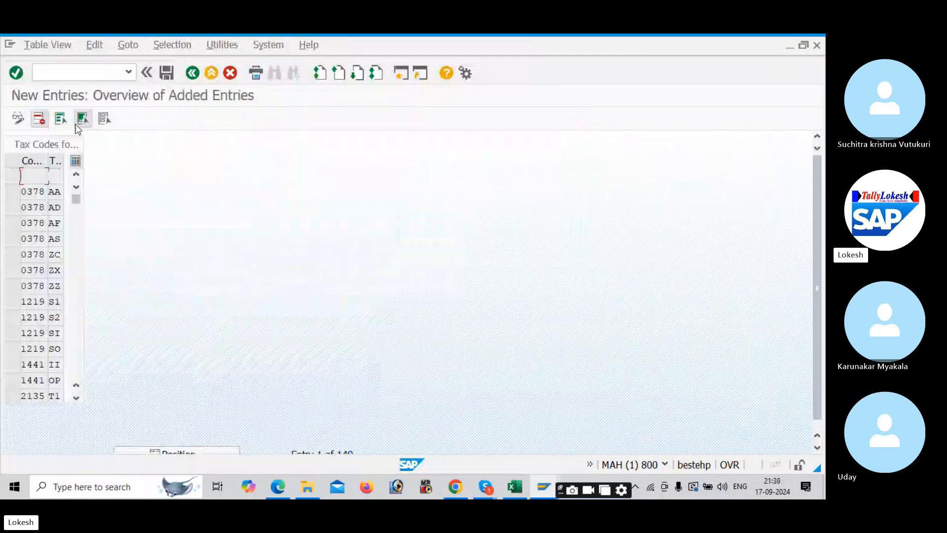
type("AUD")
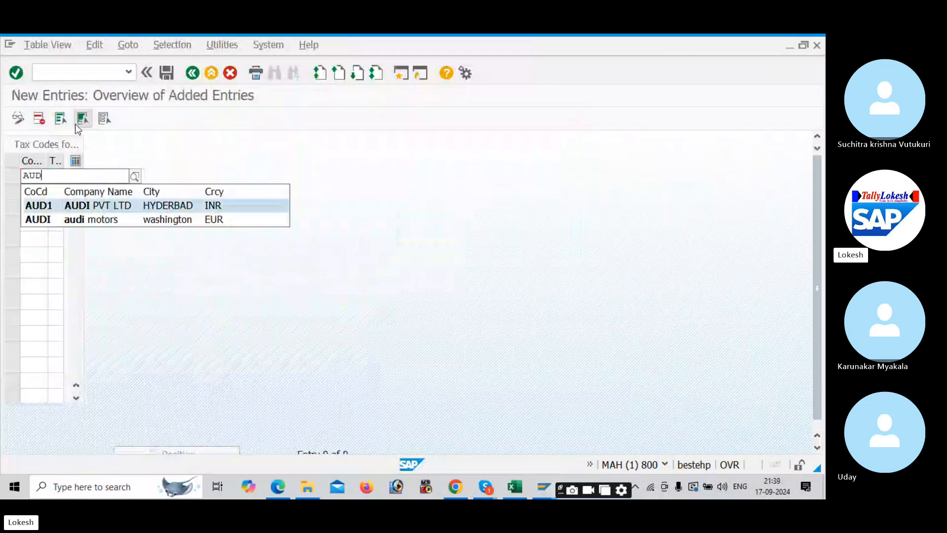
key("Tab")
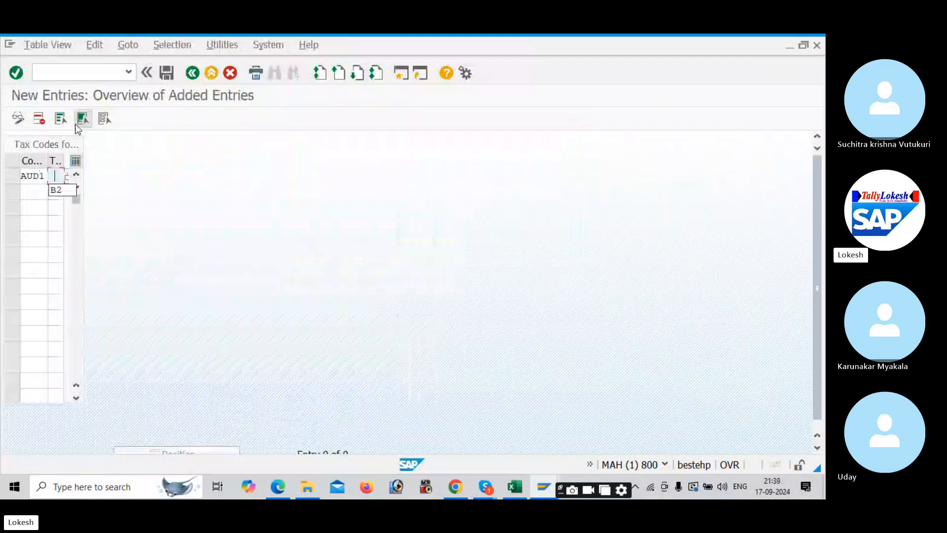
type("A1")
key("Down")
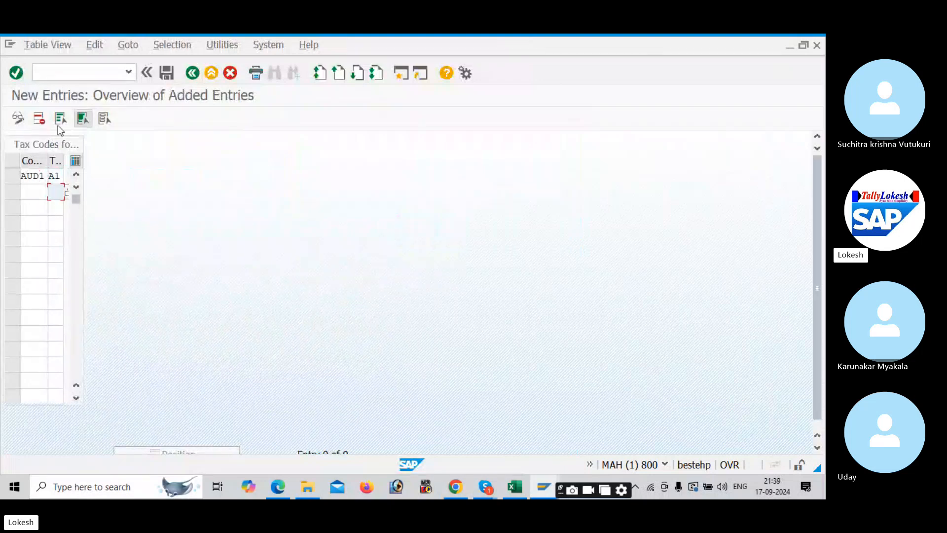
- Add tax codes A2, A3 and A4 for company code AUD1 to the new entries and save them
left_click(35, 192)
type("AUD1")
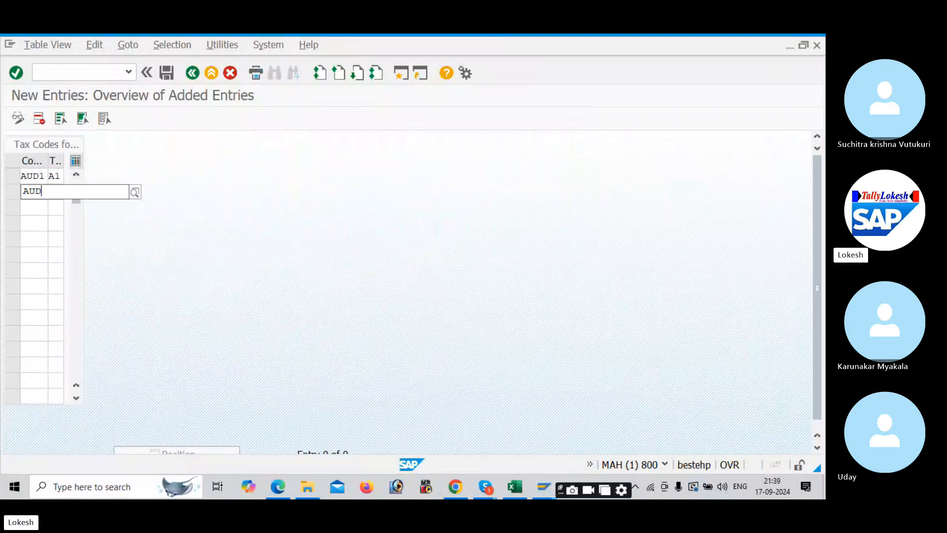
key("Tab")
type("A2")
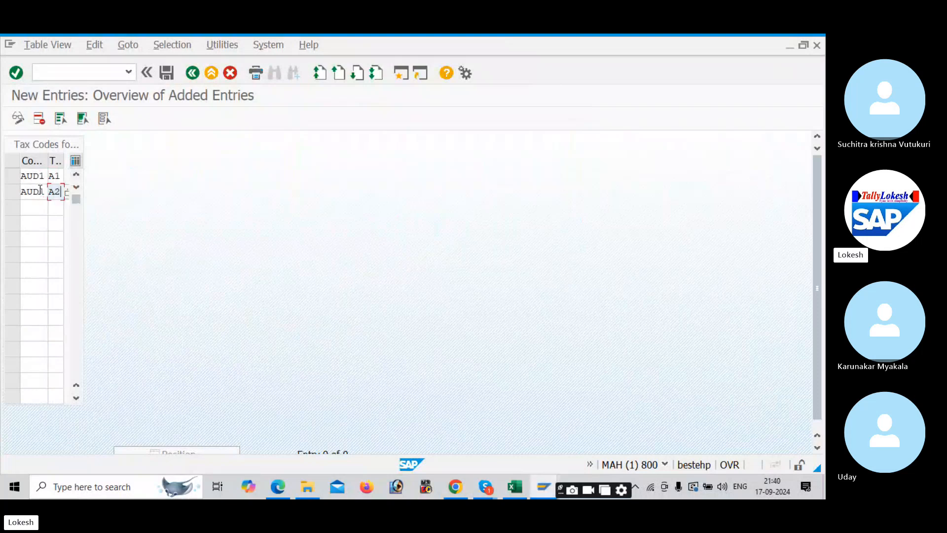
key("Down")
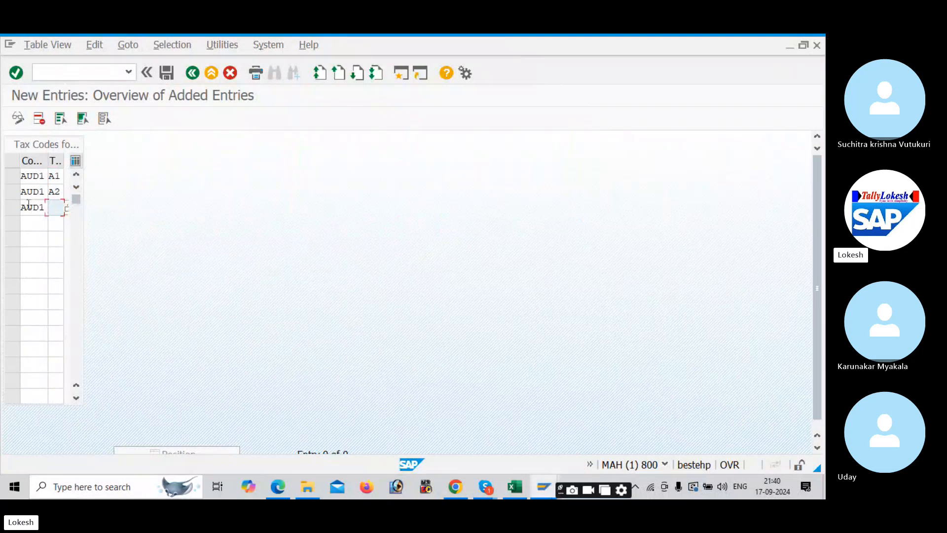
type("A3")
key("Return")
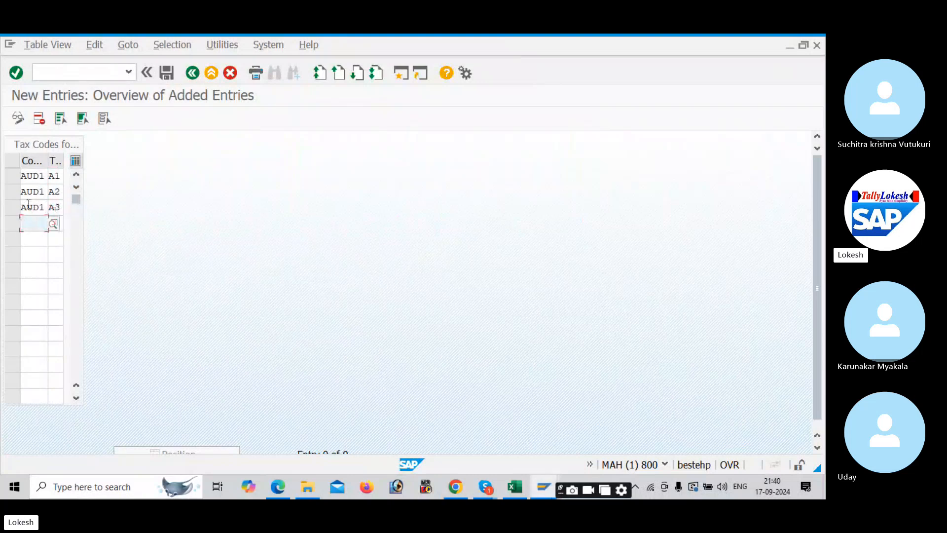
type("AUD1")
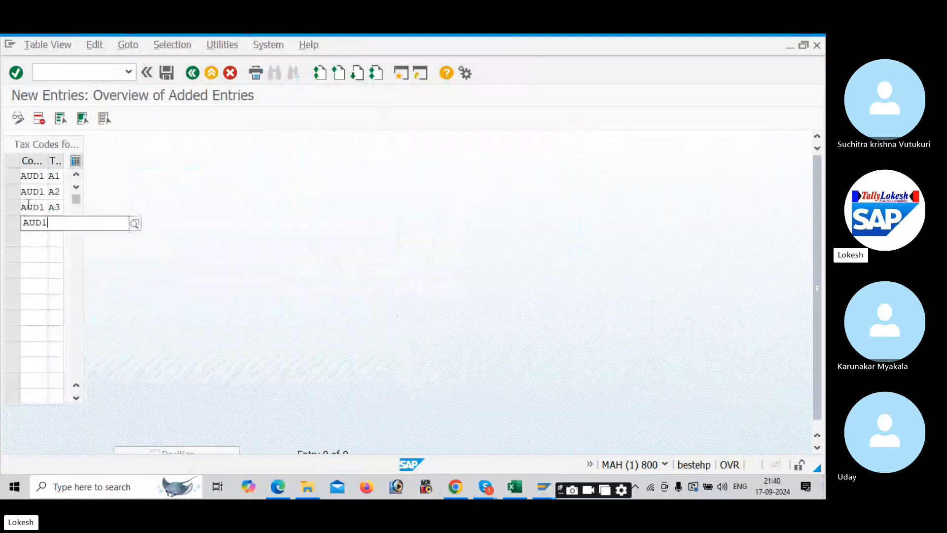
key("Tab")
type("A4")
key("Return")
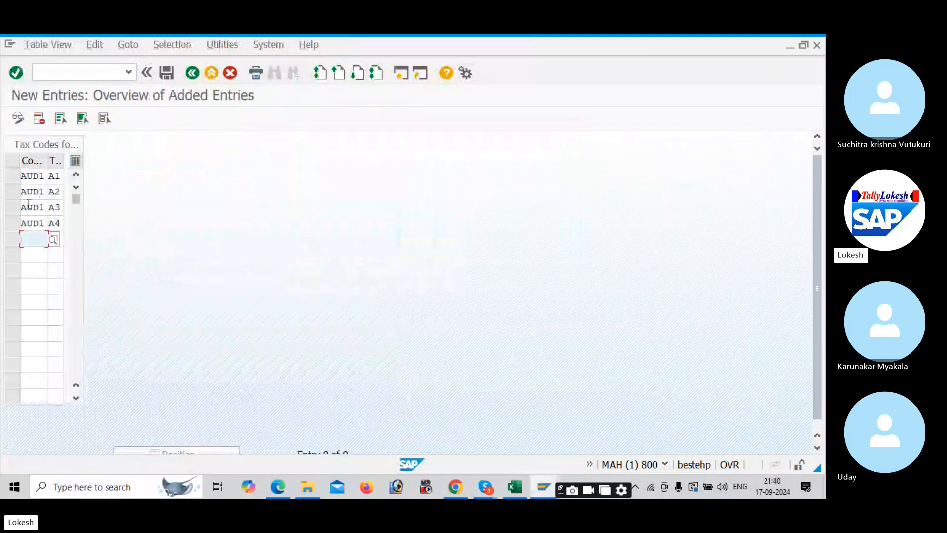
- Consult the GST configuration PDF guide for the tax category required on the Purchase A/c G/L account
key("alt+Tab")
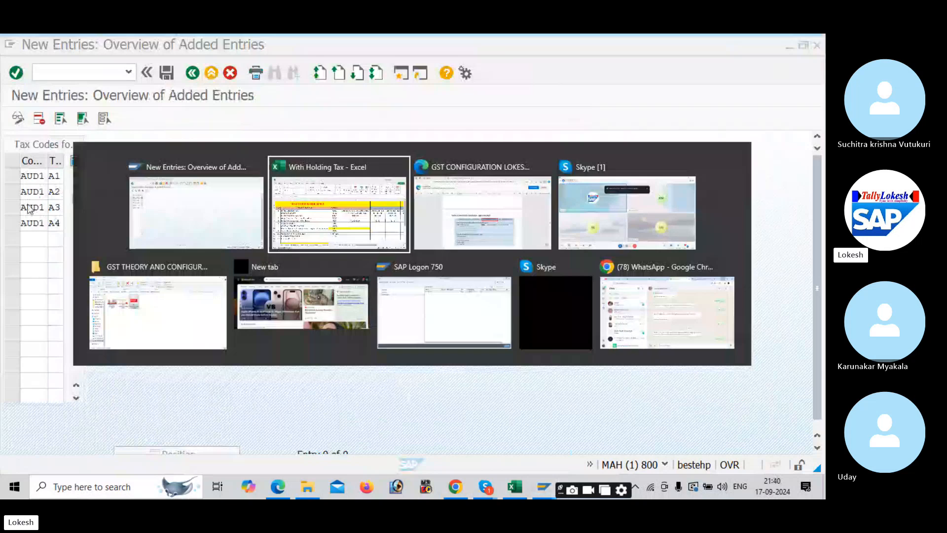
key("alt+Tab")
scroll(225, 280, "down", 3)
scroll(226, 280, "down", 8)
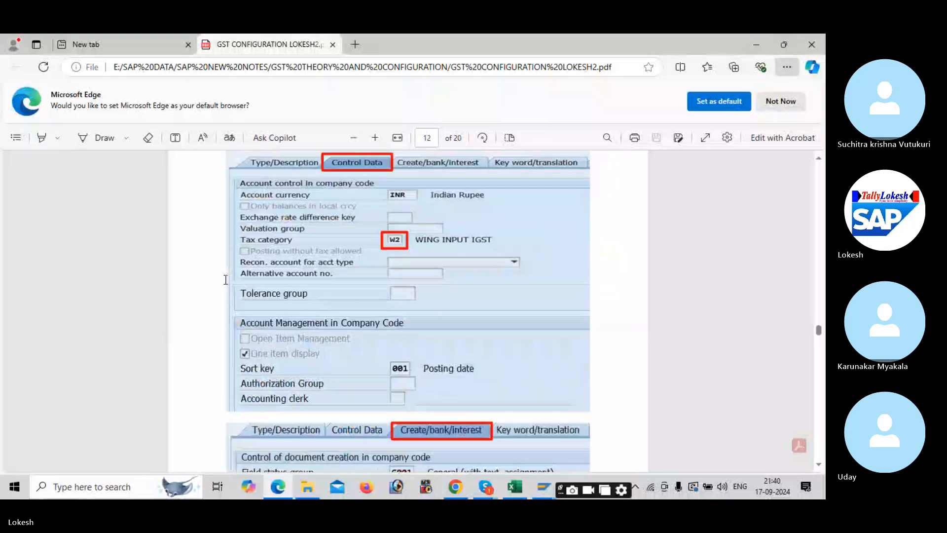
scroll(225, 280, "down", 8)
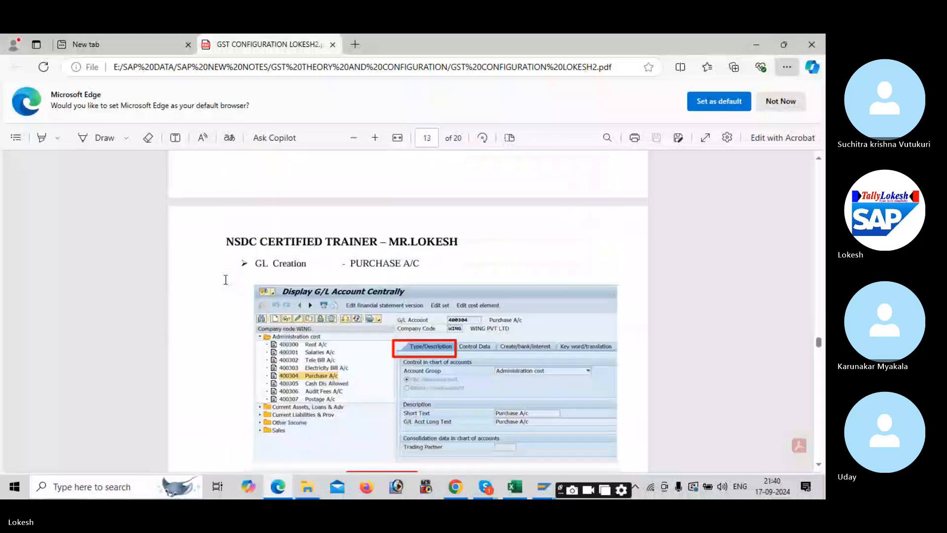
scroll(225, 279, "down", 3)
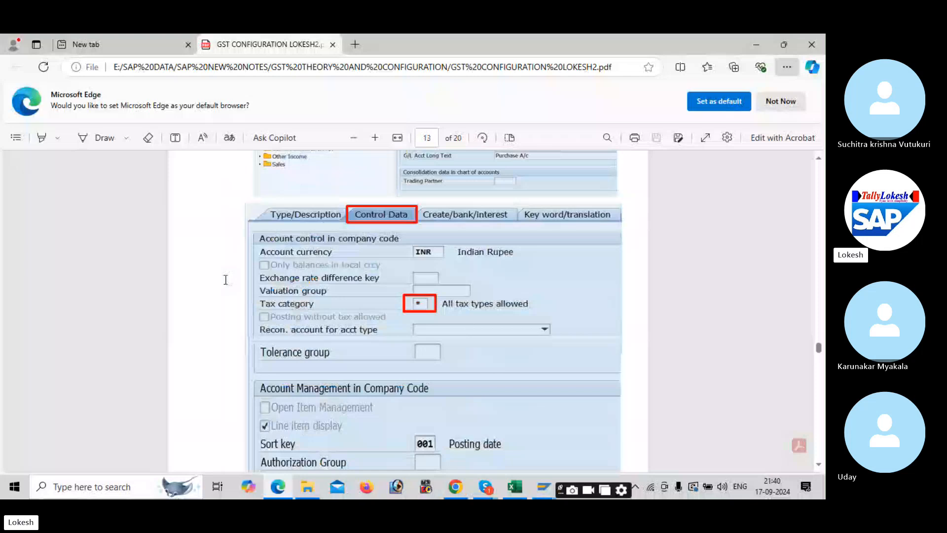
- Back in SAP, change G/L account 400005 Purchase A/c of AUD1 to tax category * (All tax types allowed) and save it
key("alt+Tab")
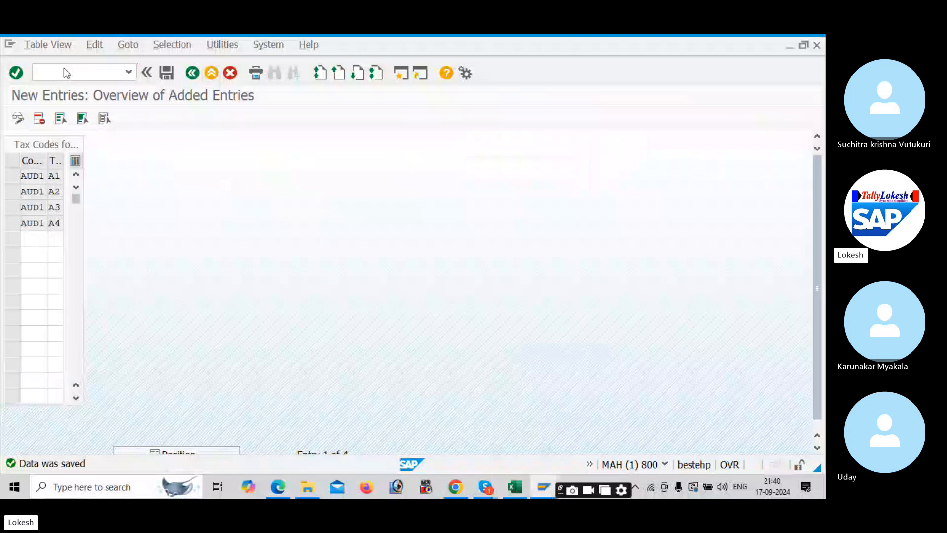
key("alt+Tab")
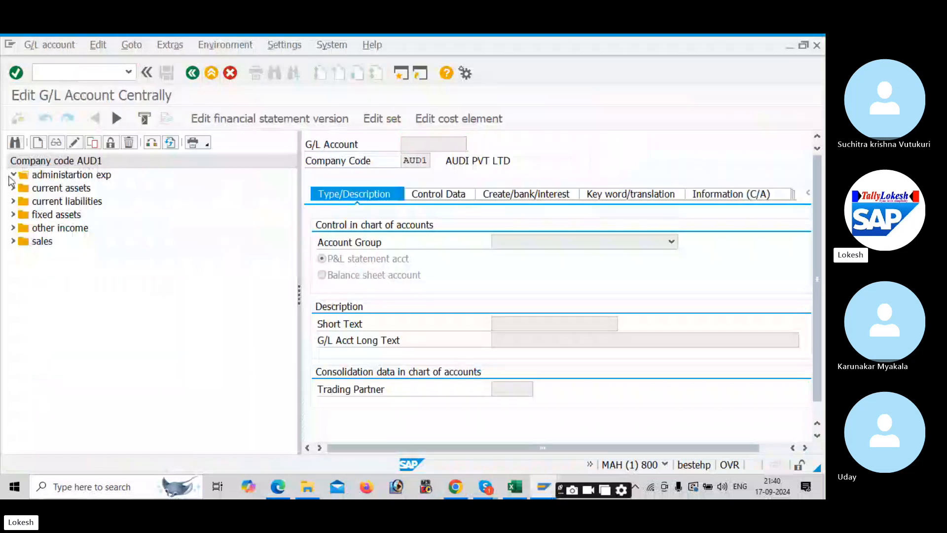
left_click(71, 229)
double_click(72, 230)
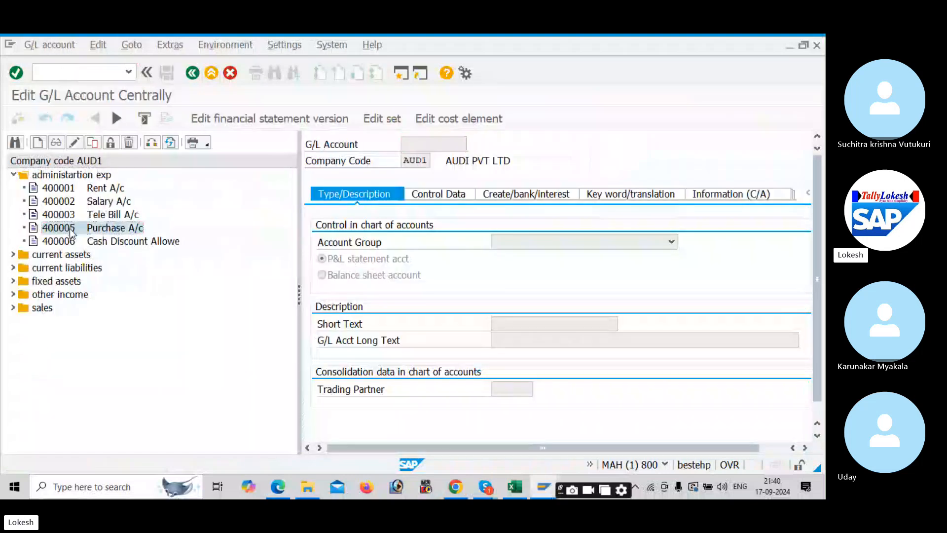
left_click(78, 146)
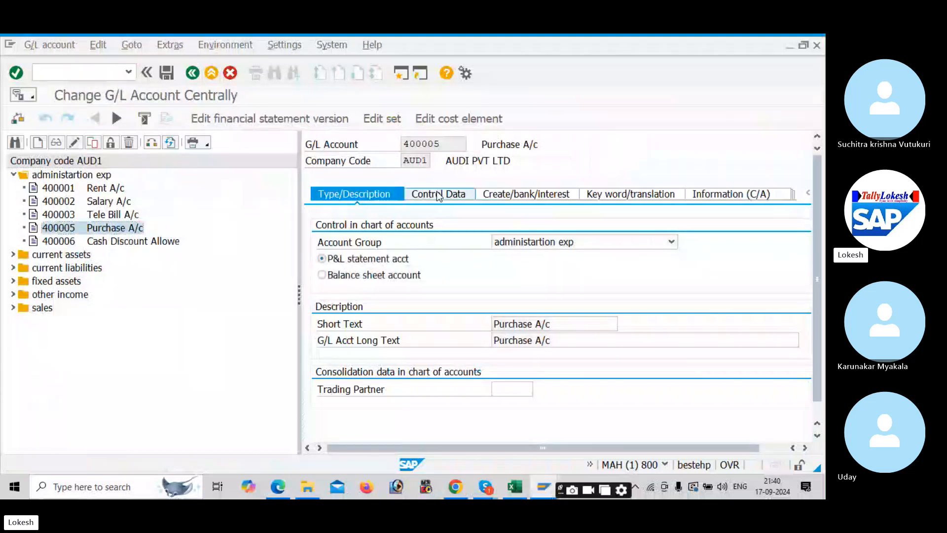
left_click(436, 191)
left_click(498, 309)
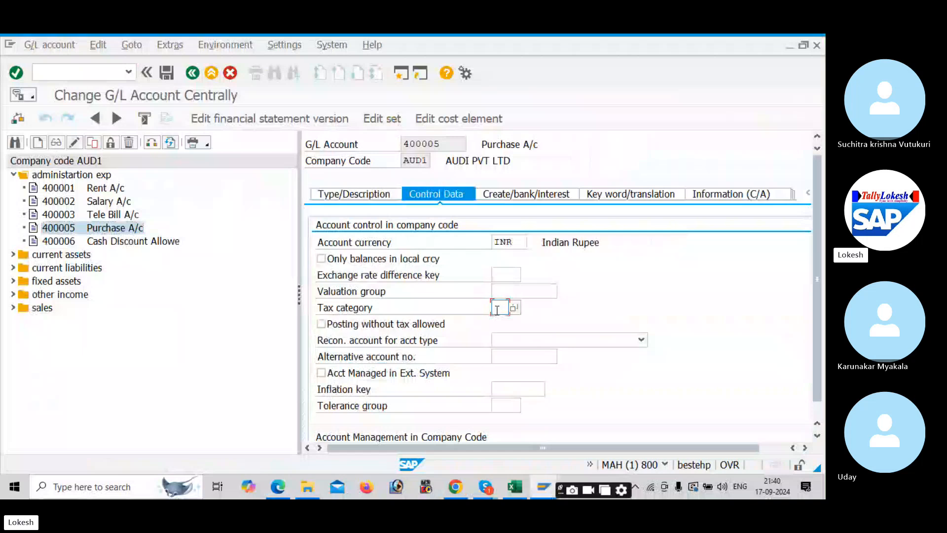
left_click(513, 309)
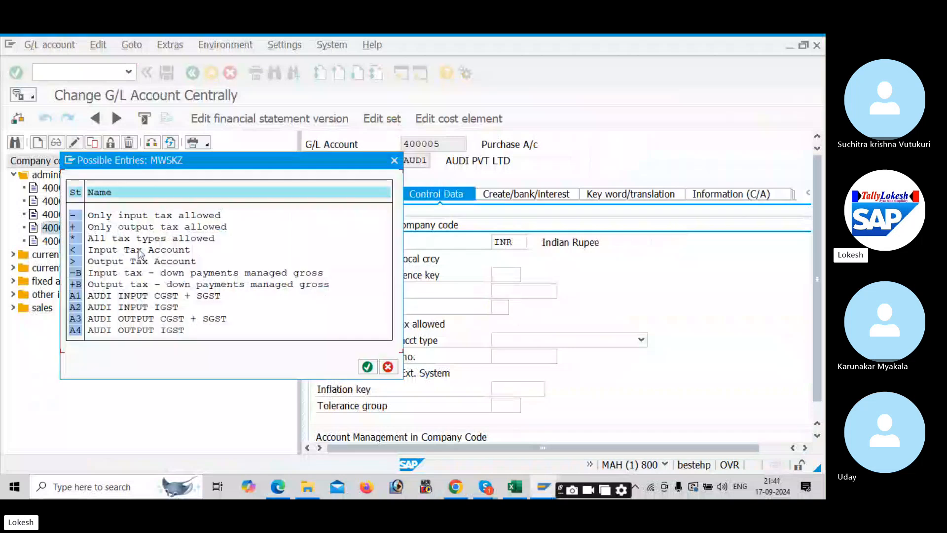
double_click(132, 240)
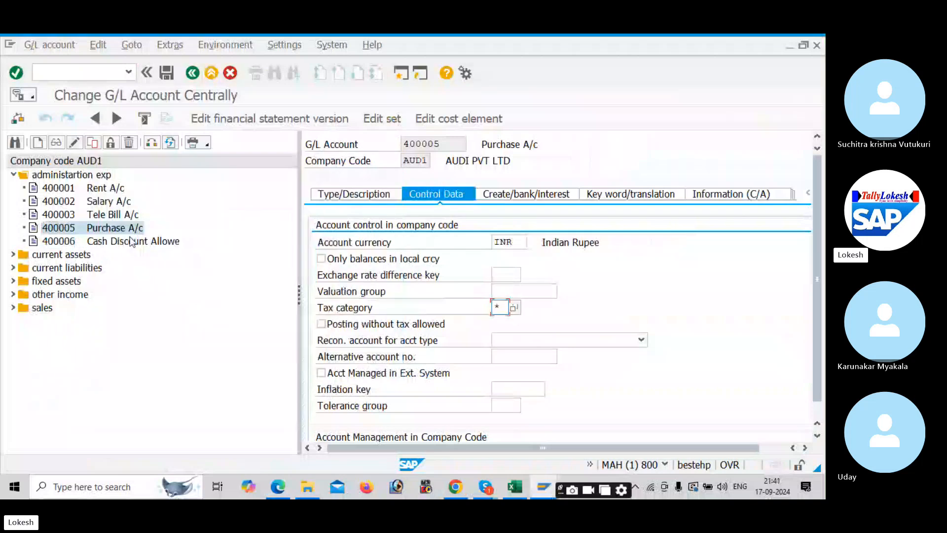
left_click(170, 74)
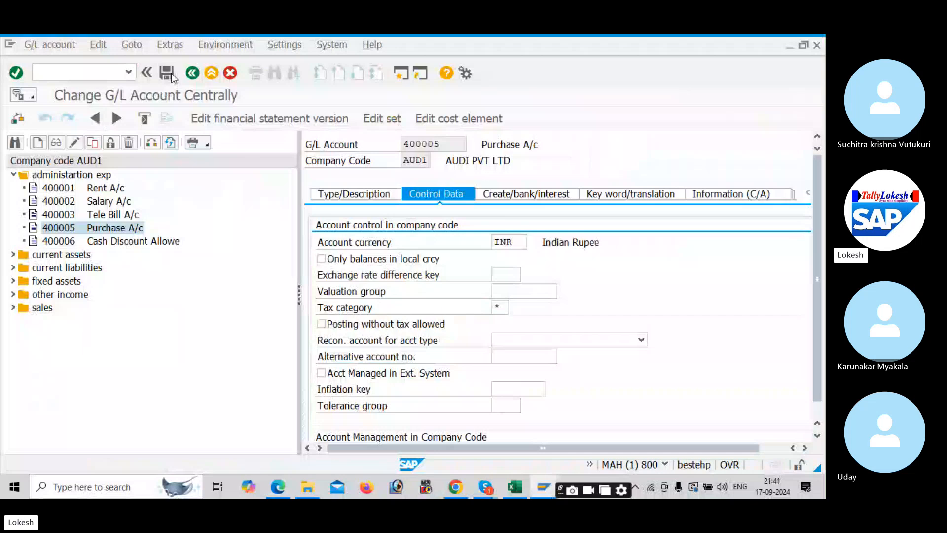
key("Return")
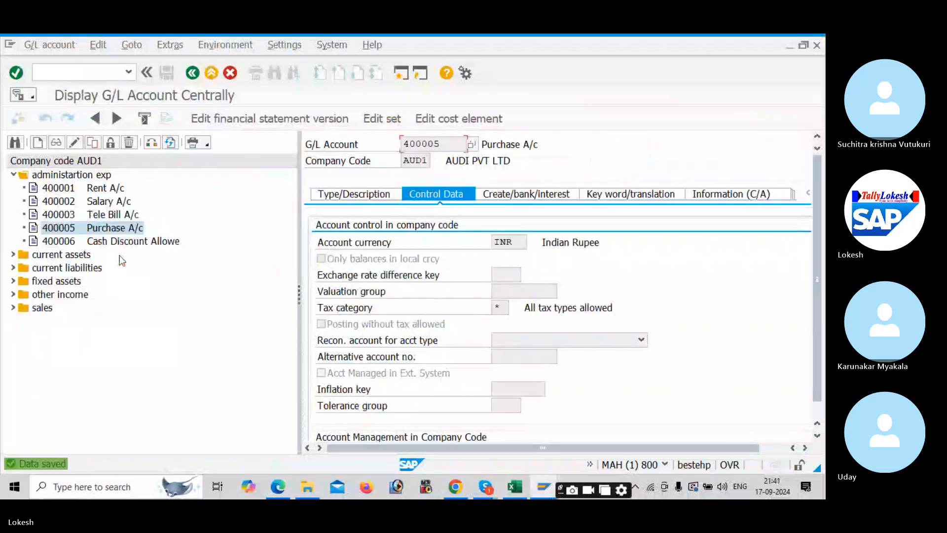
- Read on in the GST configuration PDF guide, from the Purchase A/c settings to the vendor invoice posting with FB60
key("alt+Tab")
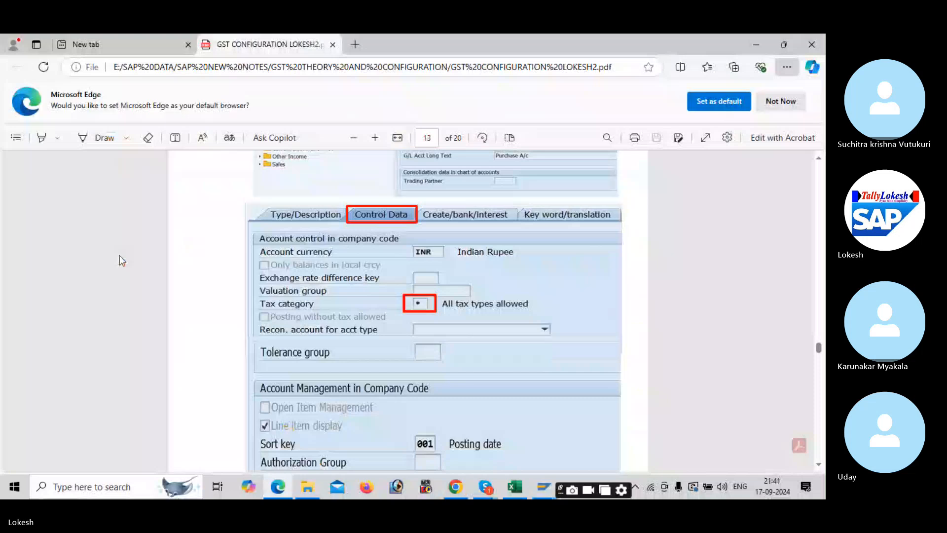
scroll(119, 256, "down", 2)
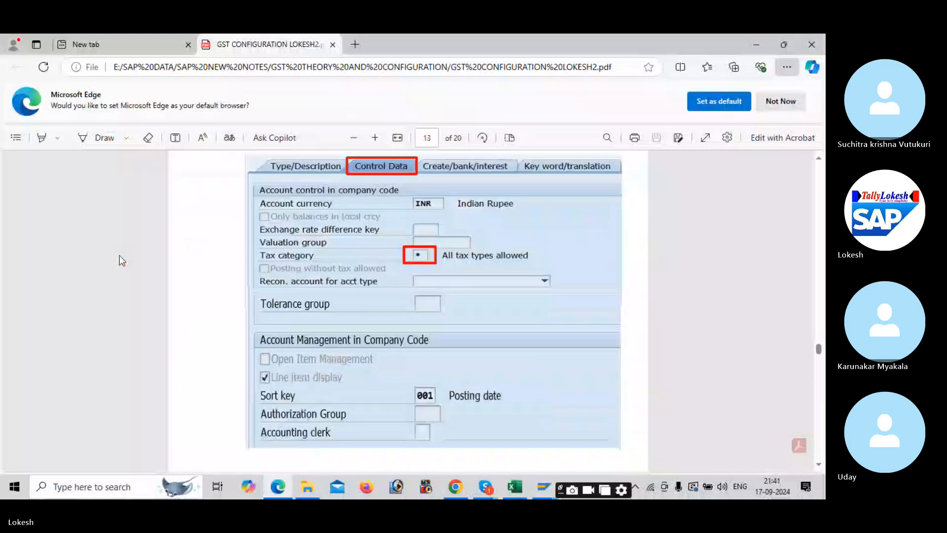
scroll(119, 256, "down", 2)
scroll(120, 255, "down", 4)
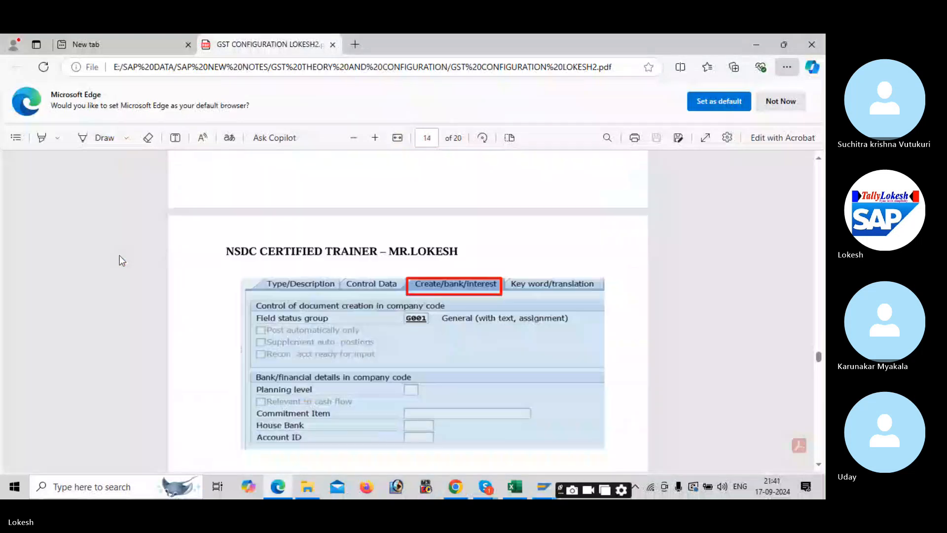
scroll(119, 256, "down", 6)
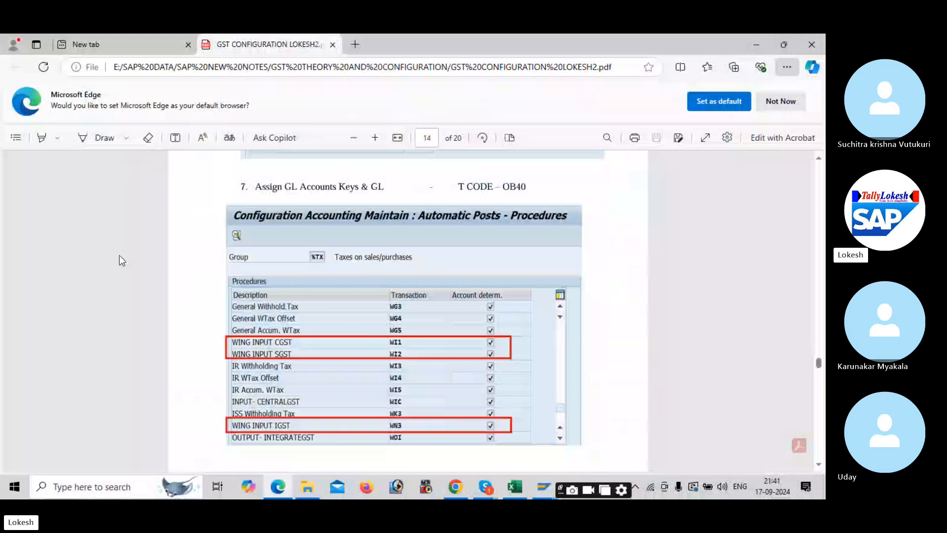
scroll(119, 256, "down", 8)
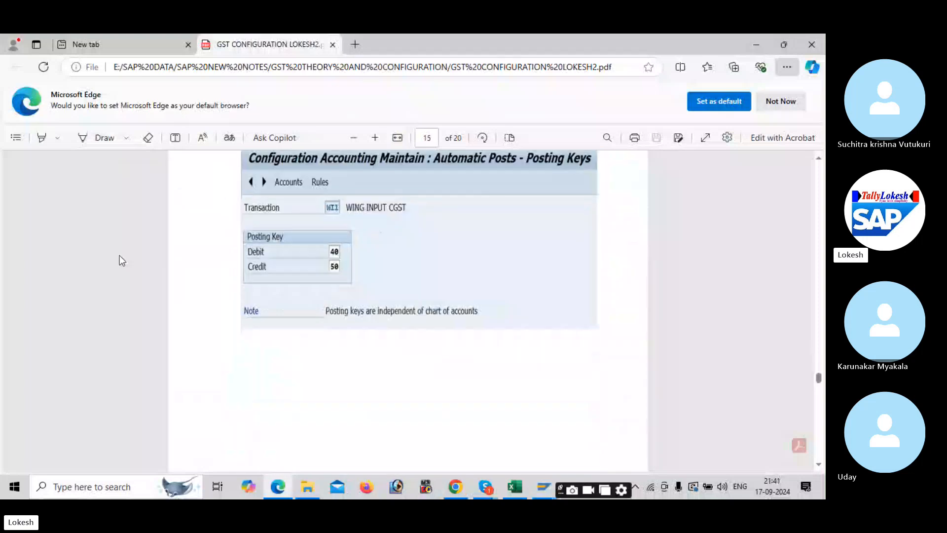
scroll(119, 256, "down", 10)
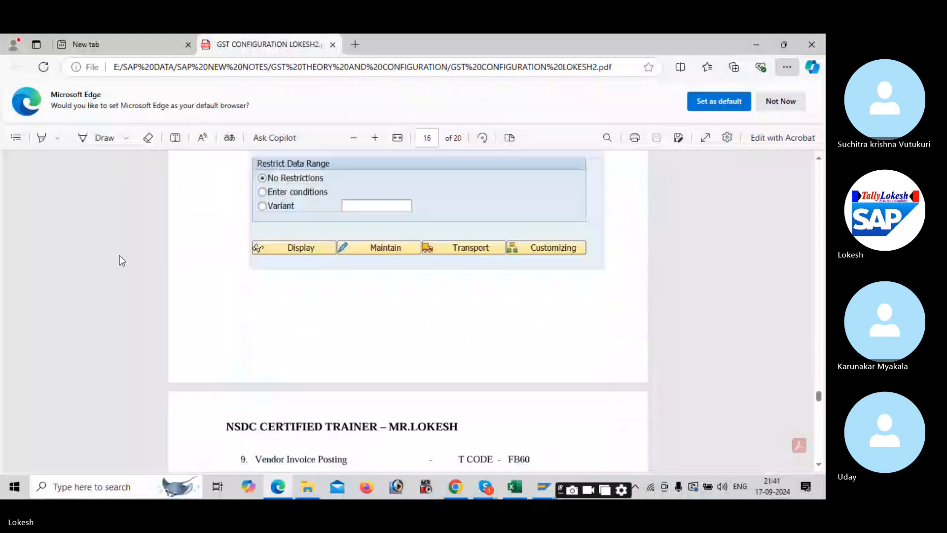
scroll(119, 256, "down", 5)
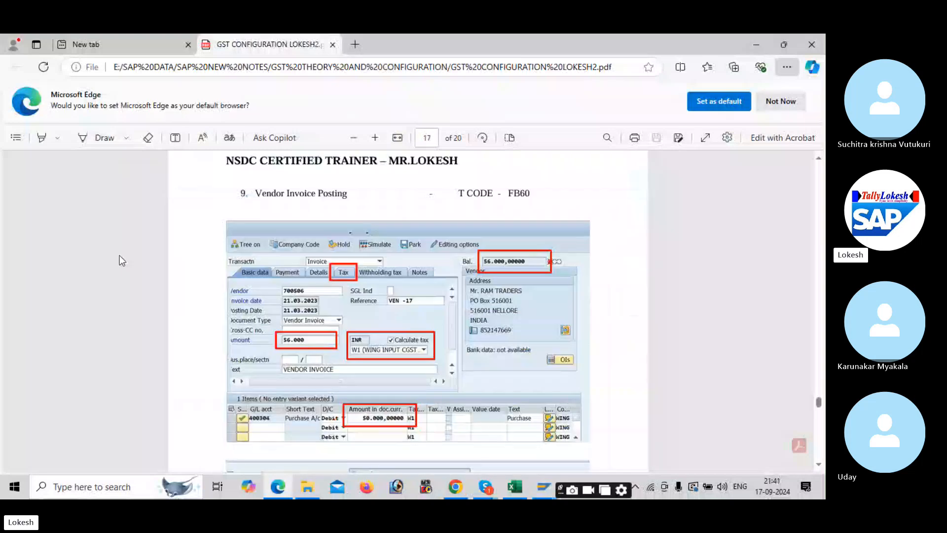
- Review the GST configuration checklist in the With Holding Tax workbook, including the SM30 tax code item, and switch to the Skype call
key("alt+Tab")
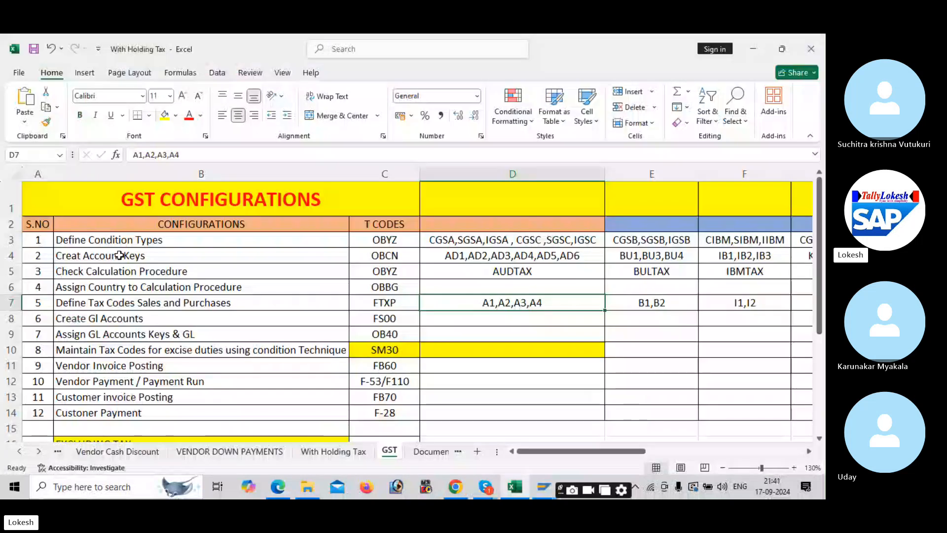
left_click(202, 351)
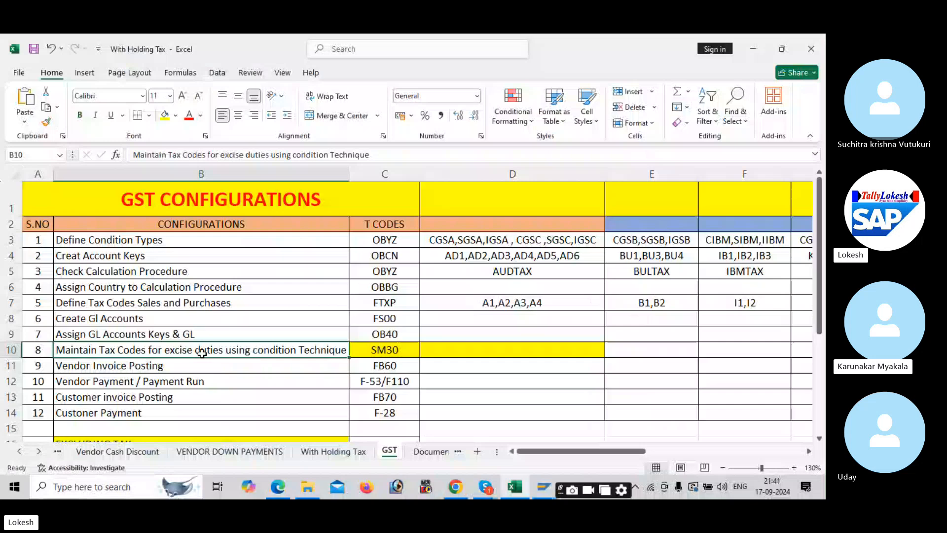
left_click(272, 290)
key("alt+Tab")
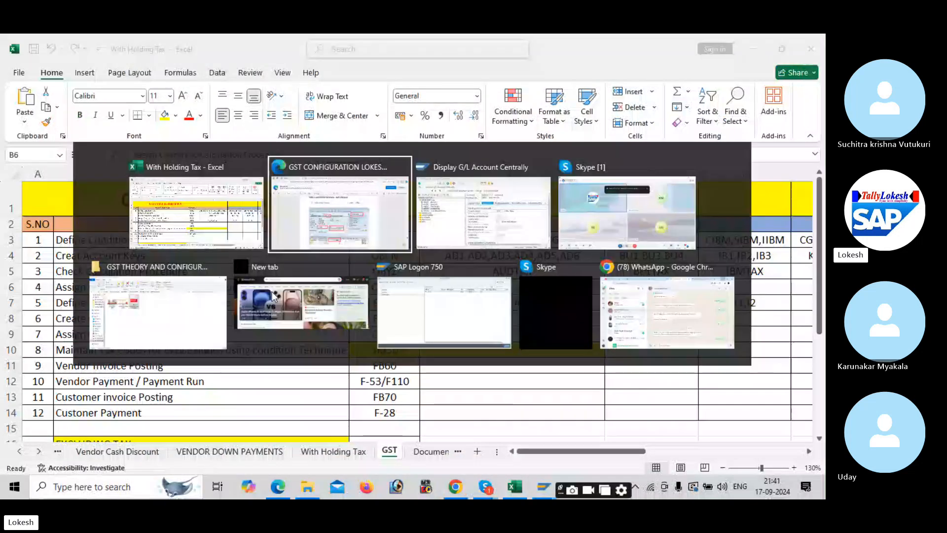
key("alt+Tab")
key("alt+Tab")
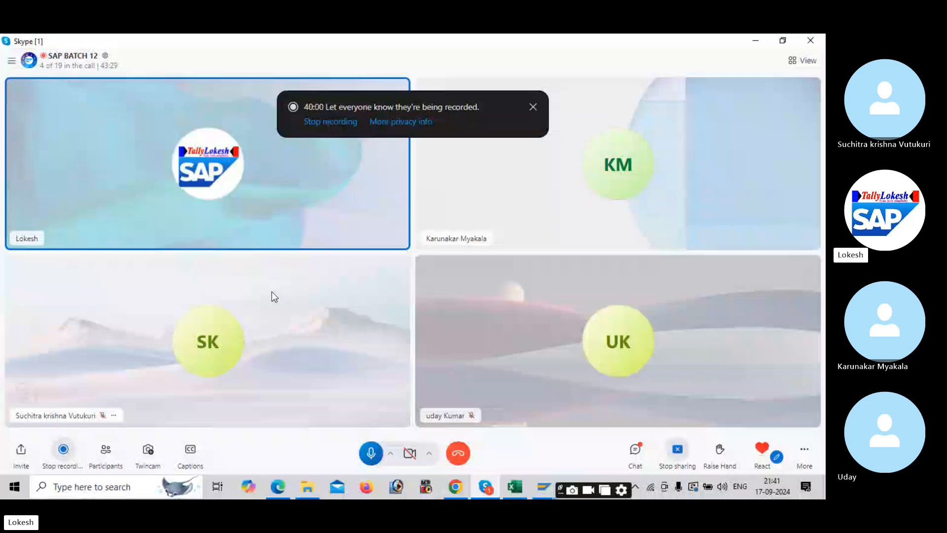